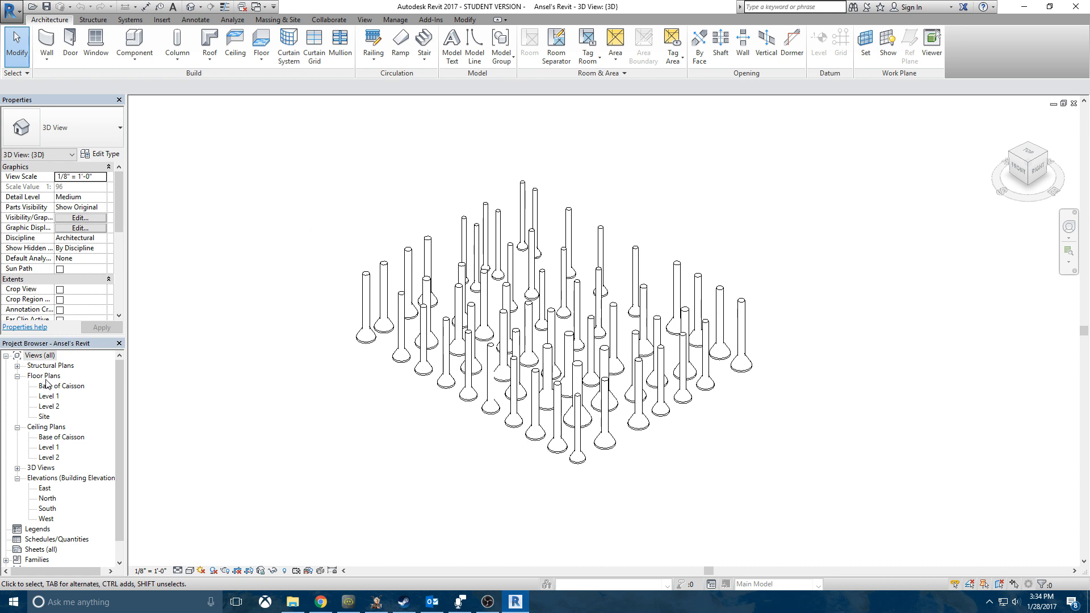
Open the Level 1 floor plan and duplicate it with detailing.
double_click(50, 396)
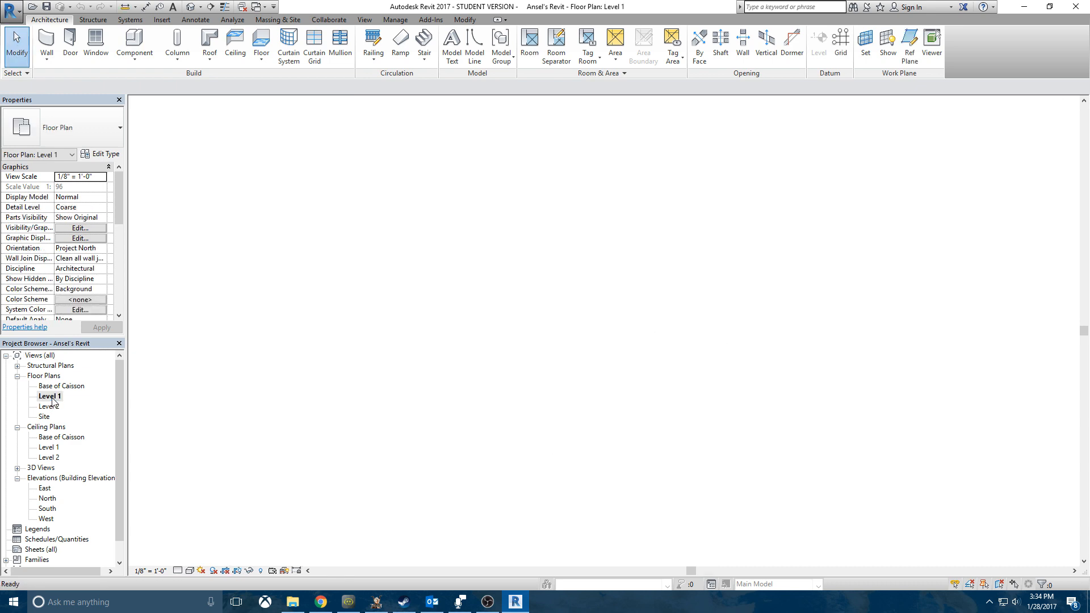
scroll(359, 248, "down", 2)
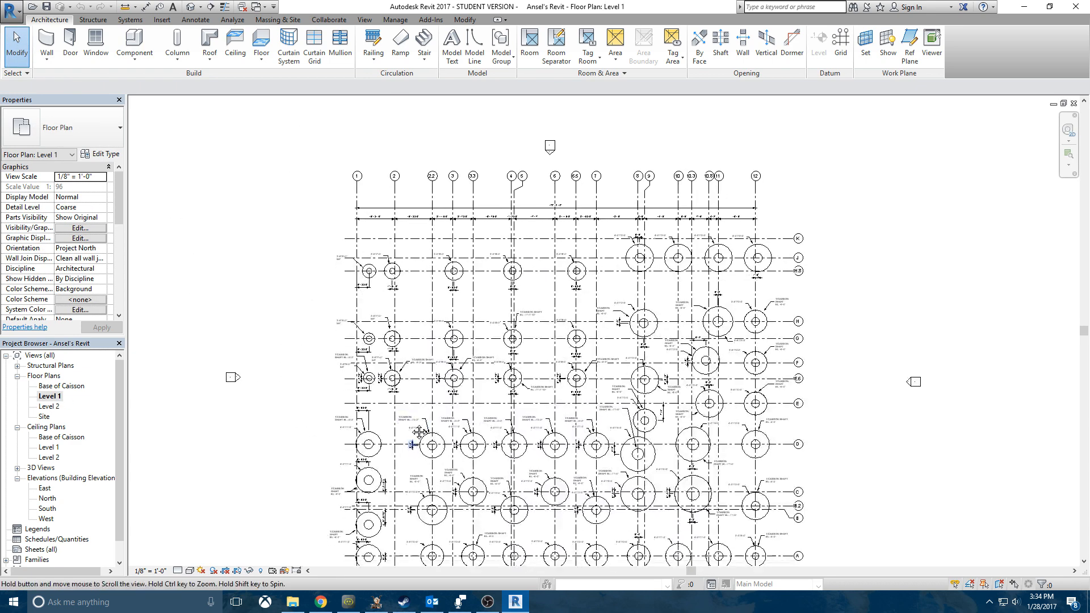
scroll(398, 294, "up", 2)
middle_click_drag(397, 294, 393, 310)
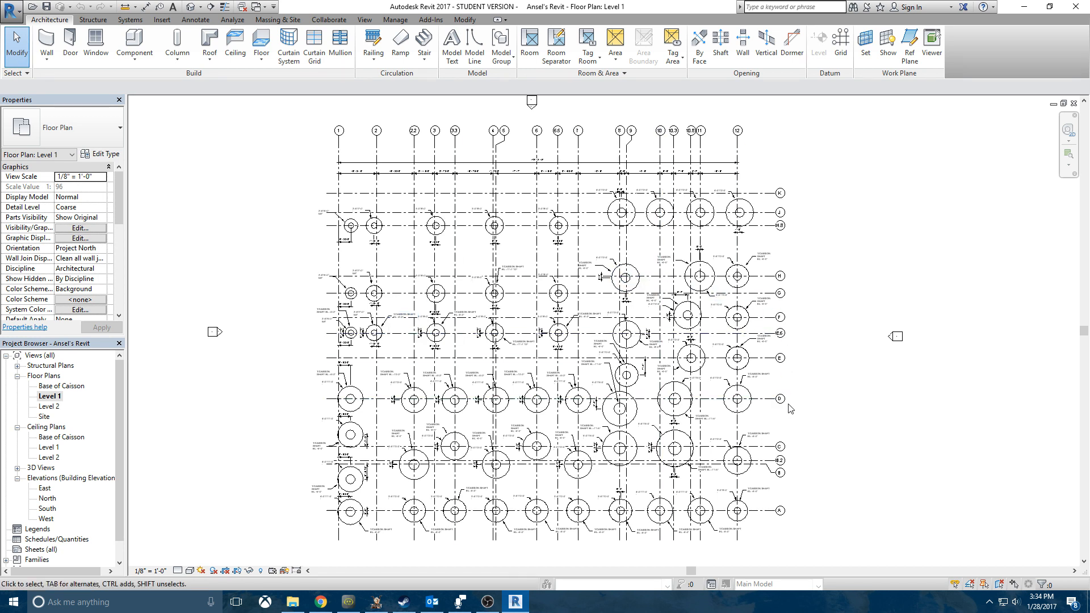
left_click(57, 397)
right_click(53, 397)
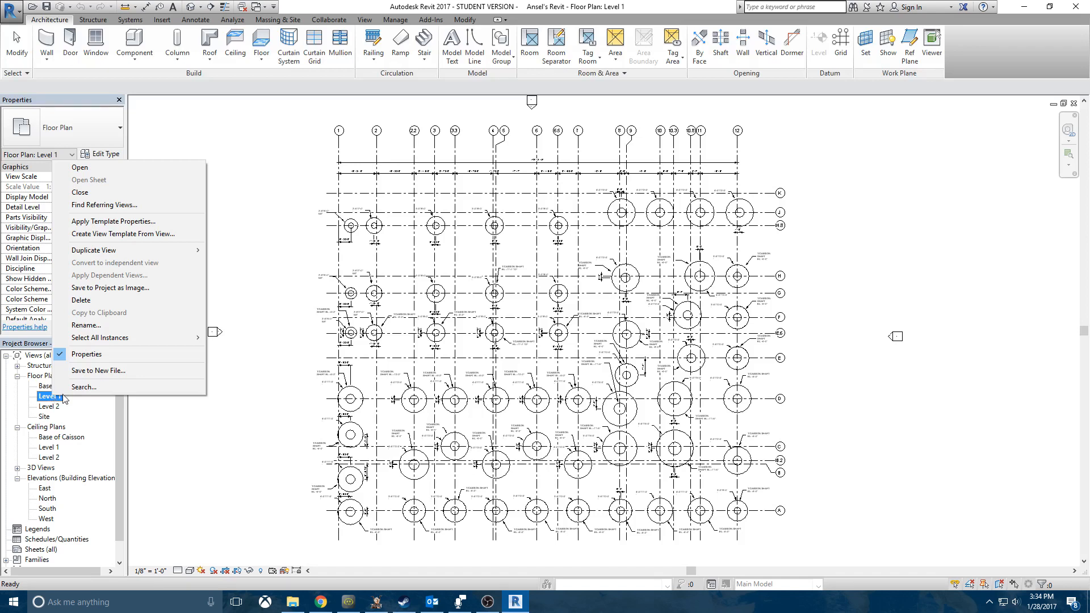
mouse_move(185, 251)
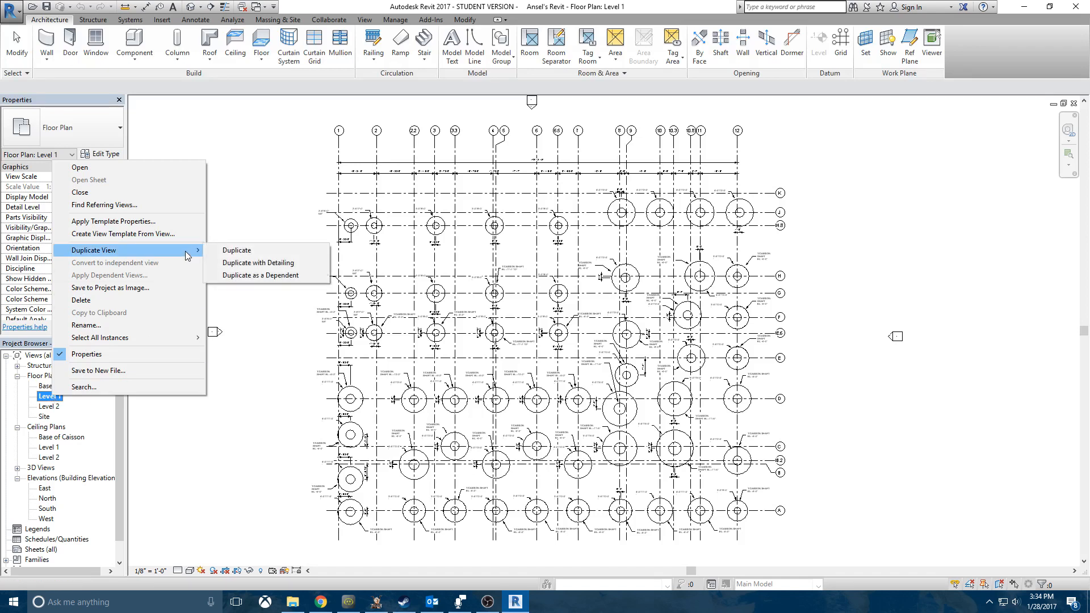
left_click(278, 263)
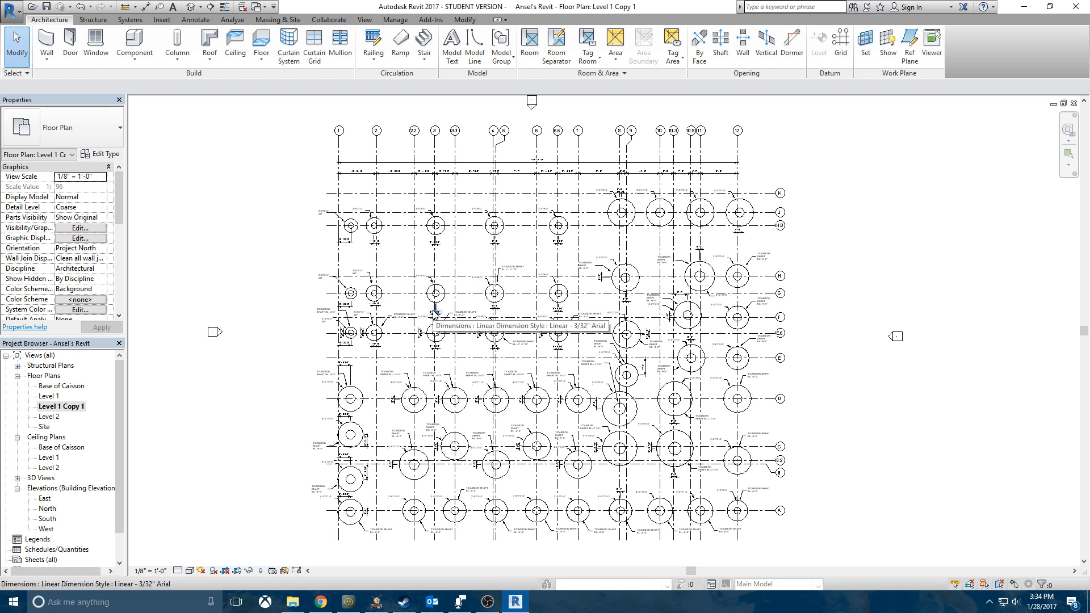
Rename the duplicated Level 1 floor plan view as Structural Framing.
right_click(62, 406)
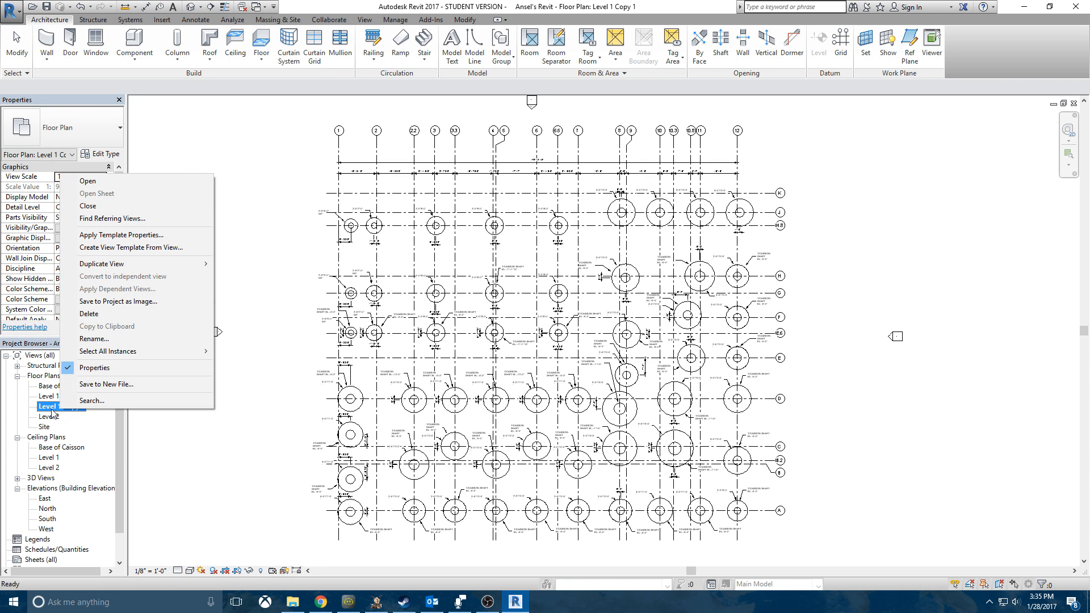
left_click(113, 339)
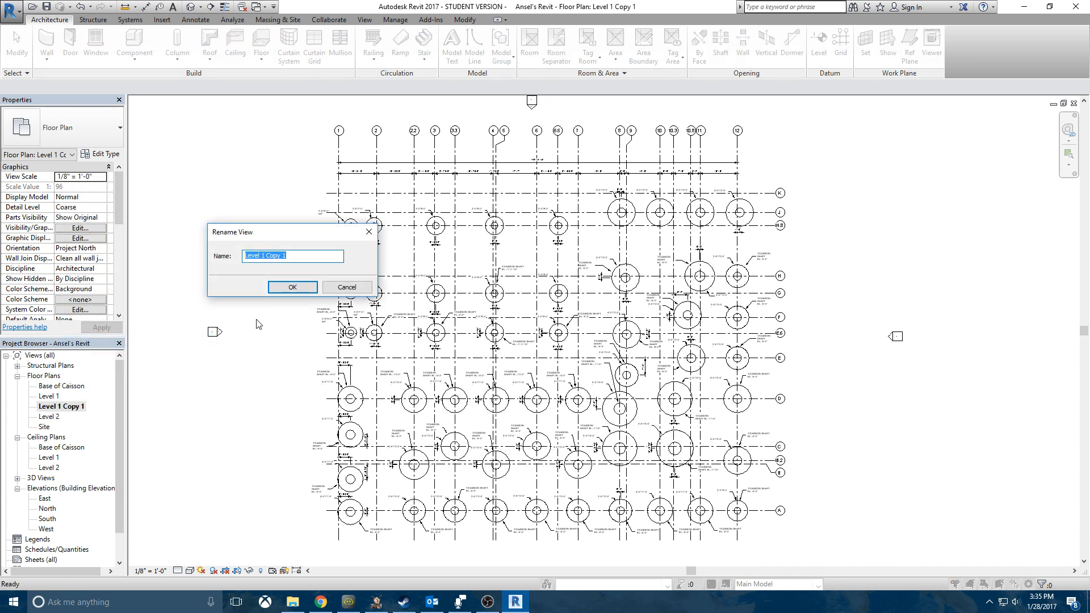
type("Structural Framing")
left_click(282, 288)
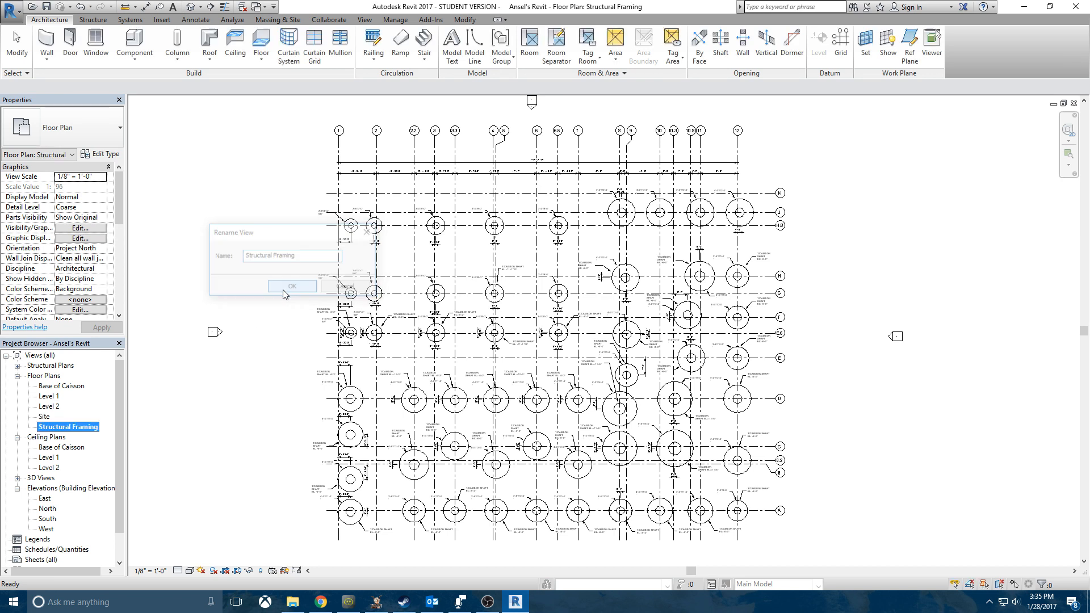
Rename the Level 1 floor plan as Foundation and also rename the corresponding level and views.
left_click(51, 398)
right_click(50, 397)
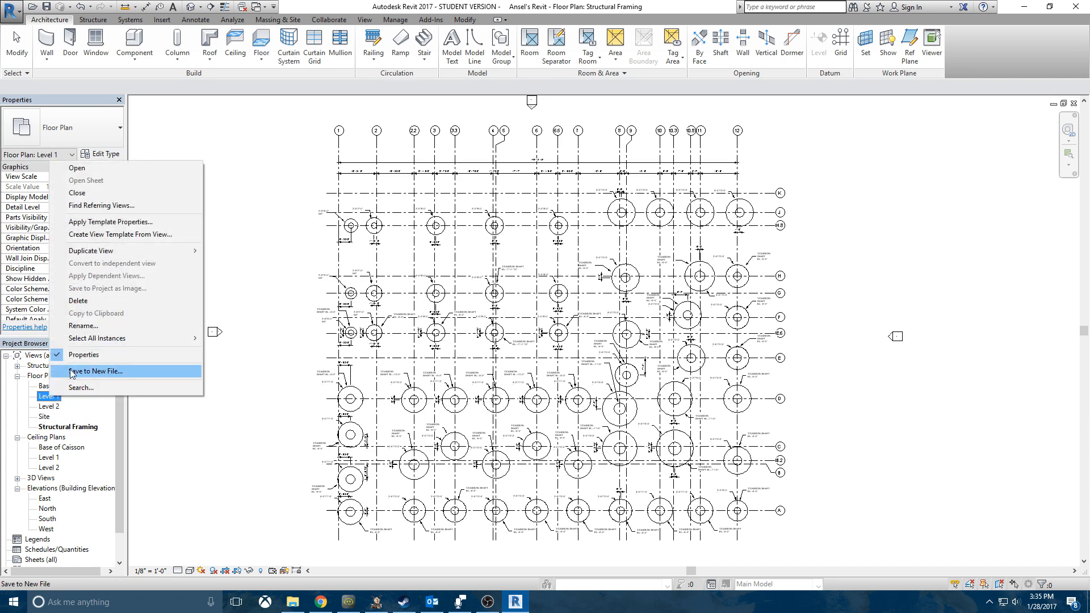
left_click(83, 325)
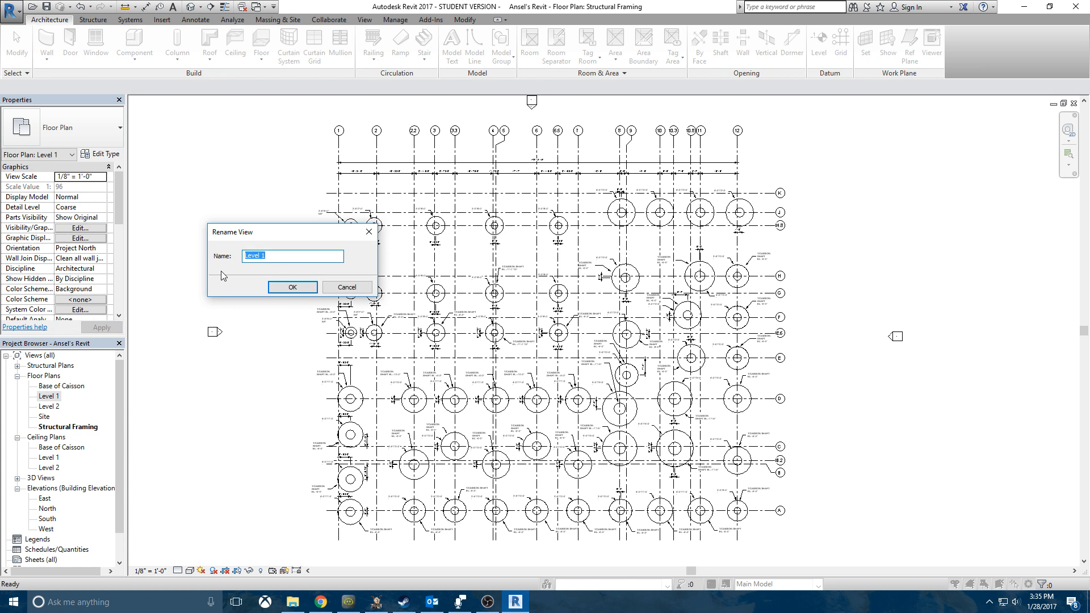
type("FOundation")
left_click(253, 256)
key("BackSpace")
type("o")
left_click(292, 287)
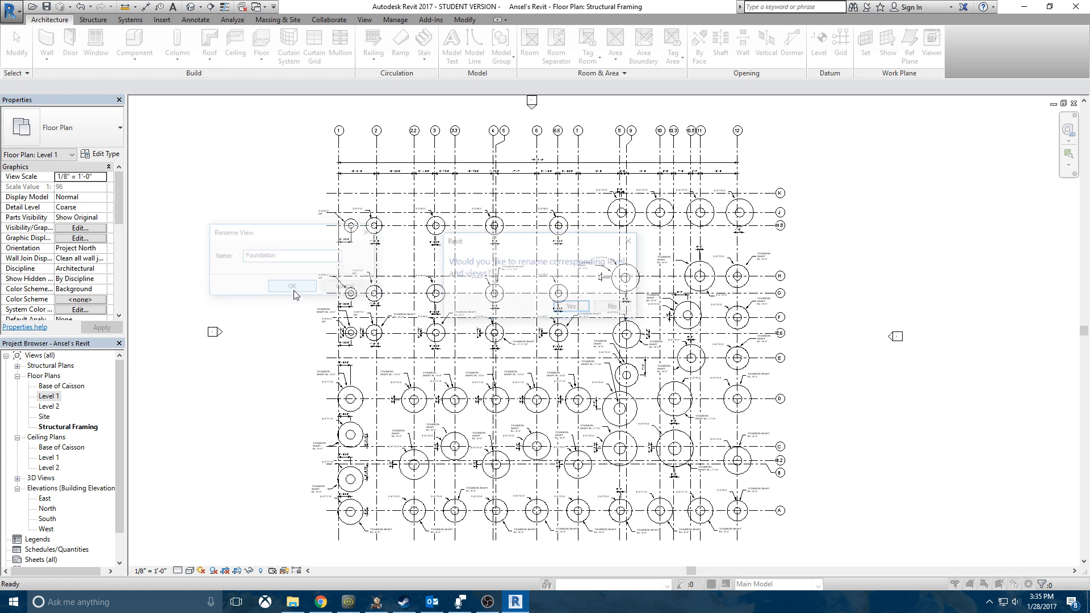
left_click(571, 307)
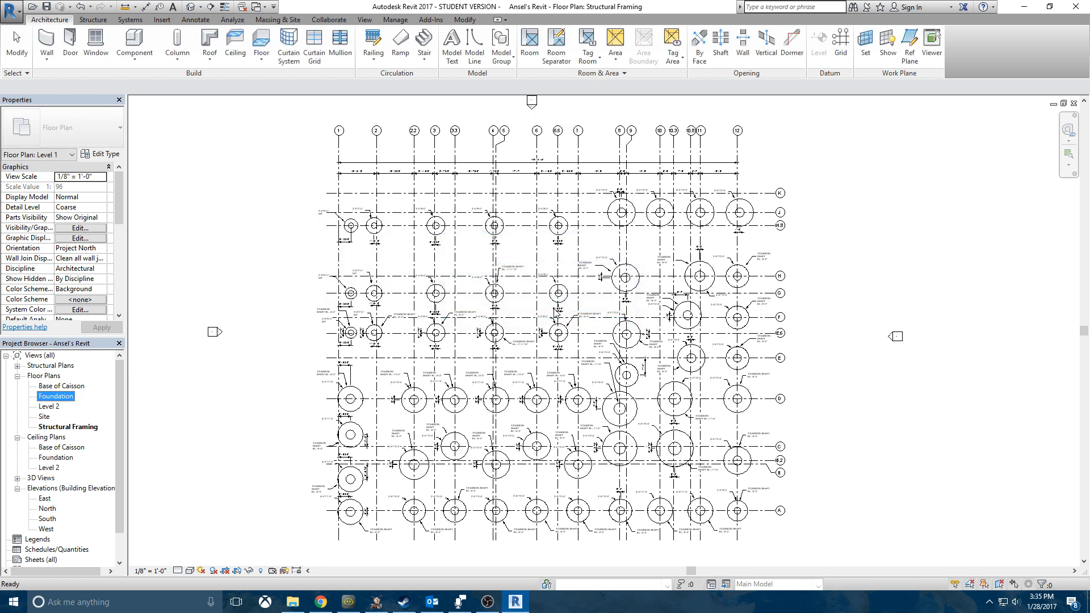
Open the Foundation floor plan and set its view scale to 3/64" = 1'-0".
double_click(60, 397)
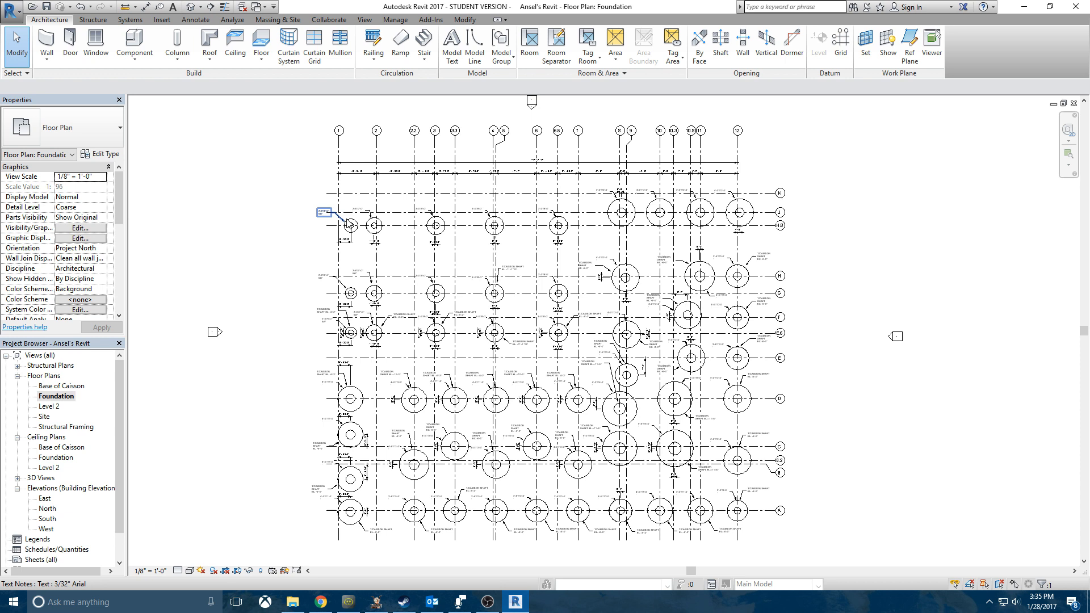
left_click(101, 177)
scroll(82, 213, "down", 1)
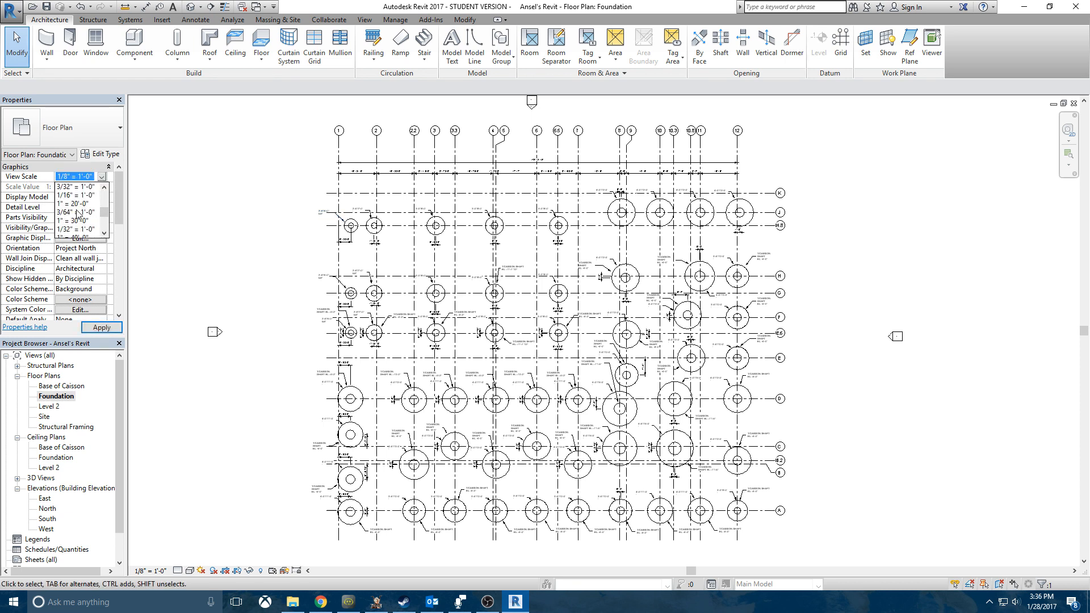
left_click(80, 212)
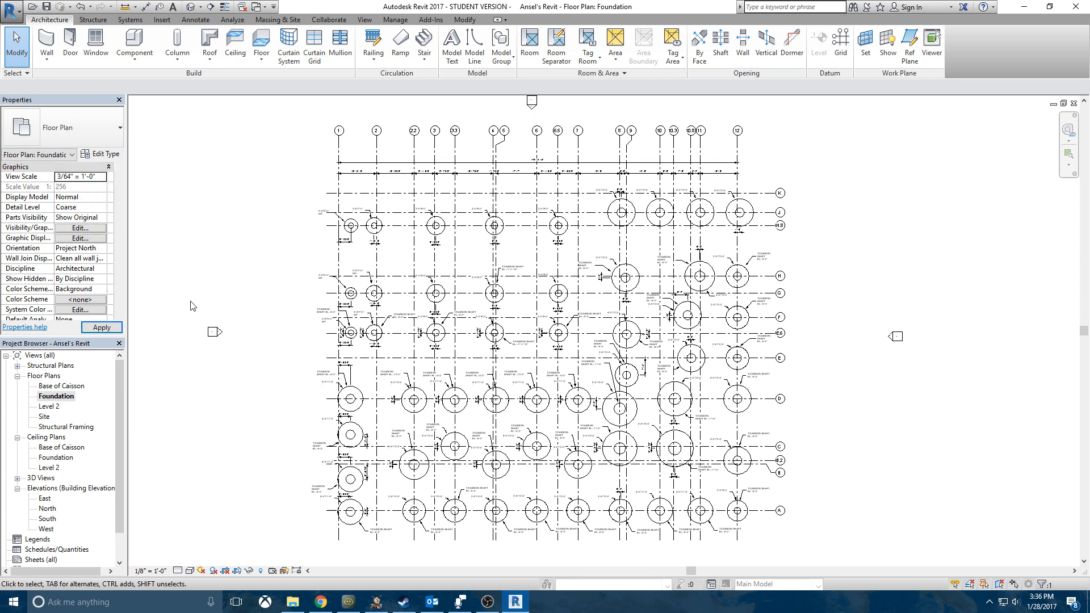
left_click(103, 328)
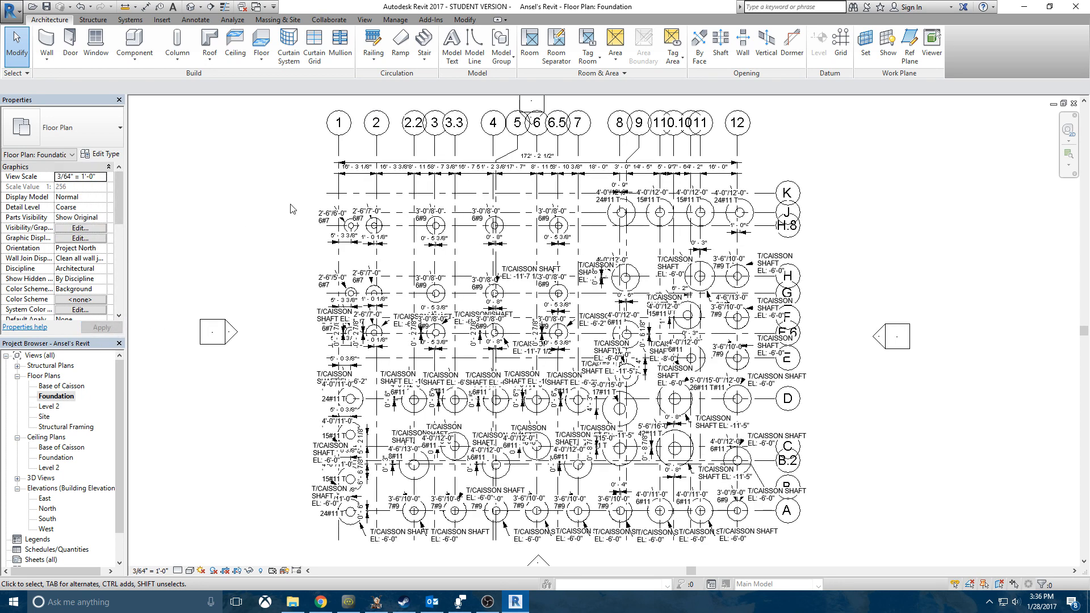
middle_click_drag(399, 206, 395, 236)
middle_click_drag(430, 351, 421, 305)
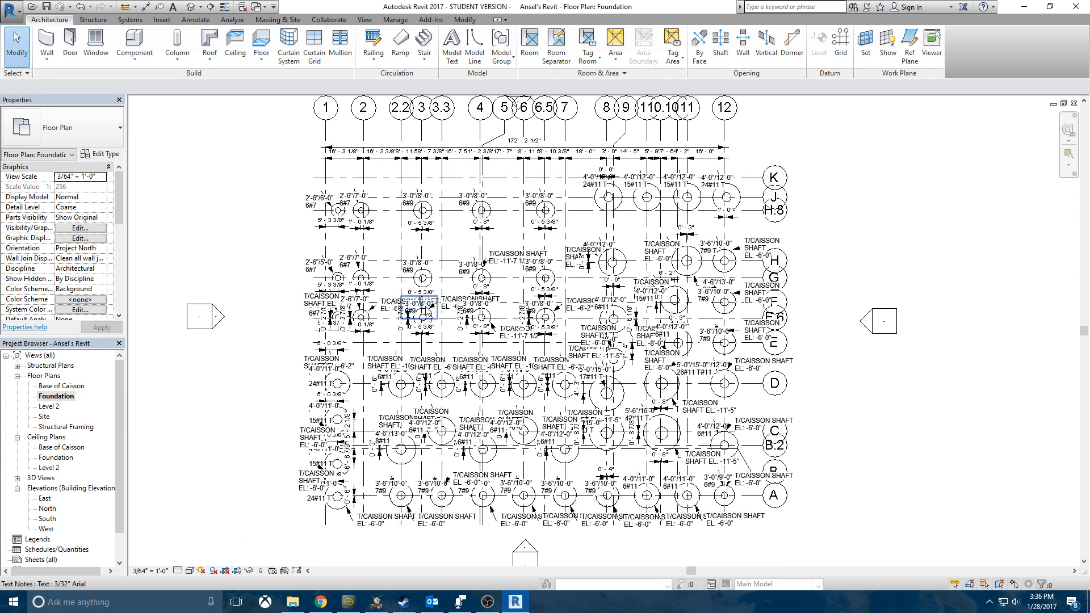
middle_click_drag(392, 192, 393, 210)
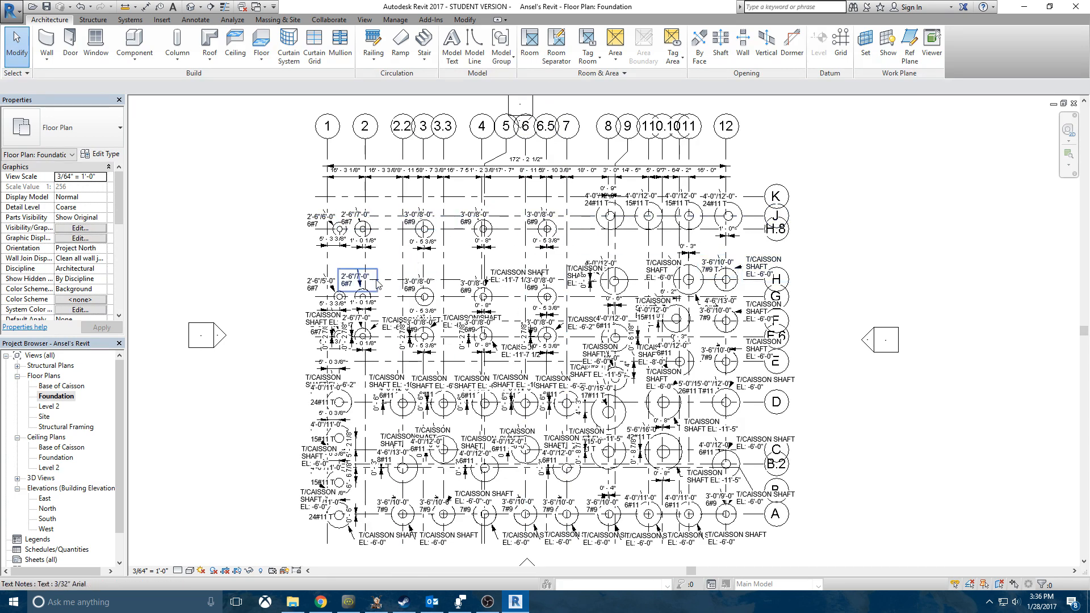
middle_click_drag(371, 371, 363, 349)
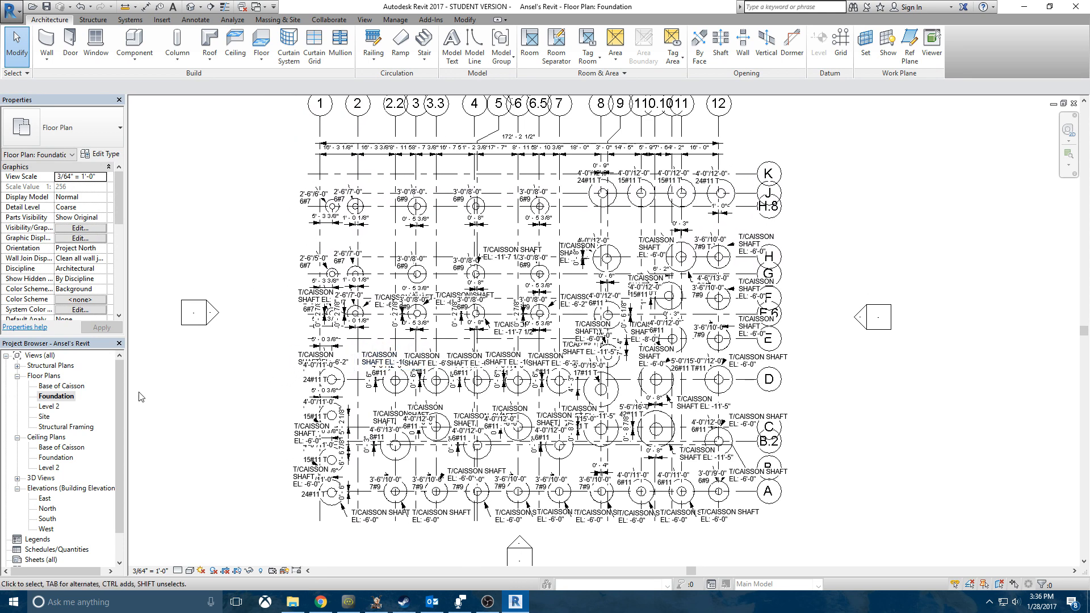
Open the East elevation and extend the lower ends of the lettered grid lines below the Base of Caisson level.
double_click(45, 498)
scroll(444, 351, "down", 1)
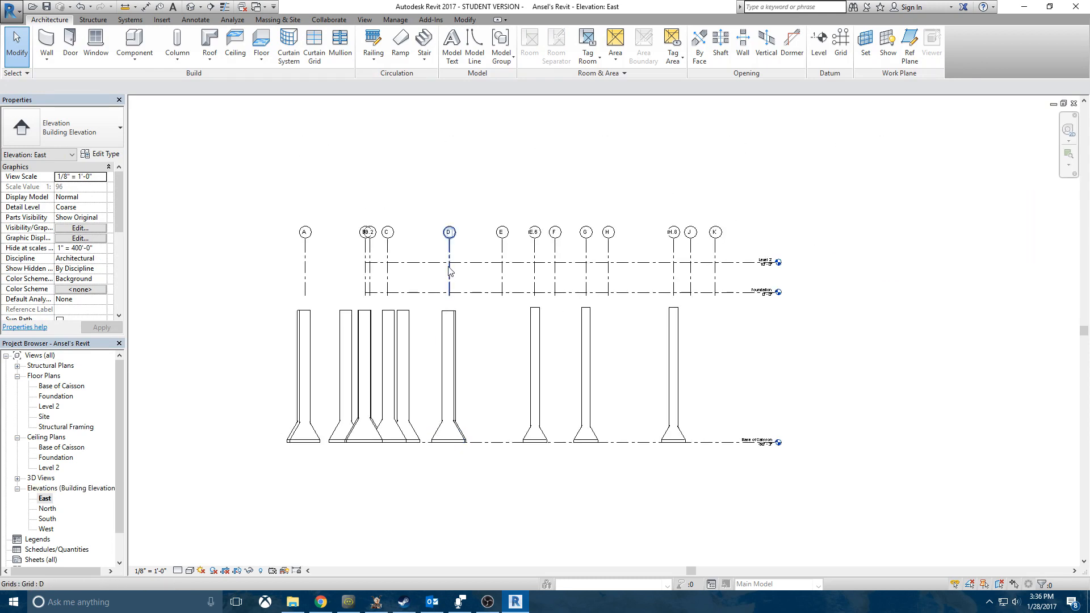
left_click(450, 297)
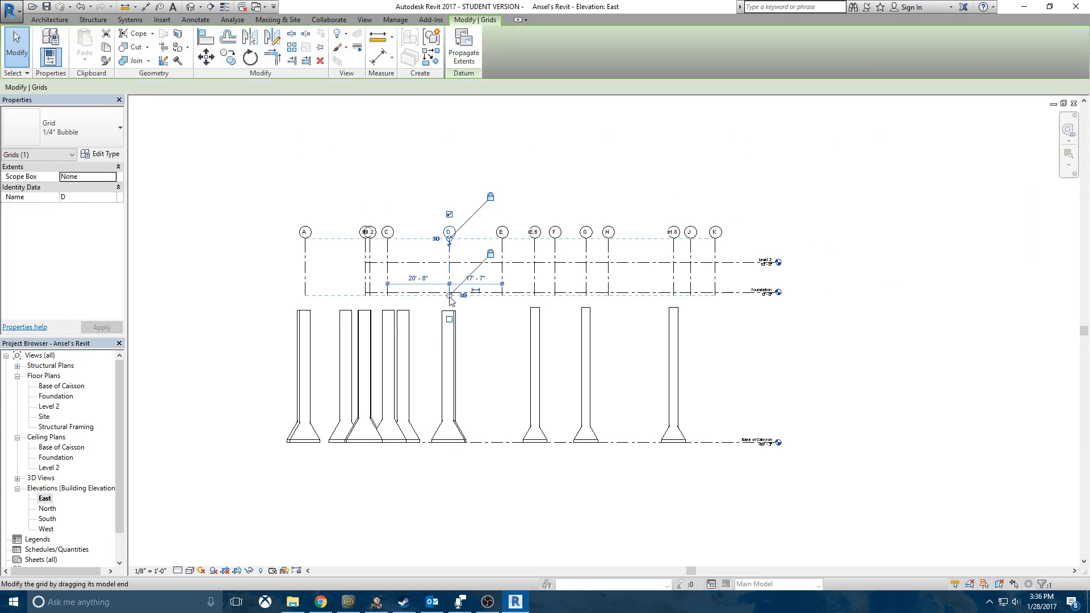
mouse_move(450, 296)
left_mouse_down()
mouse_move(450, 470)
mouse_move(450, 295)
left_mouse_up()
left_click(463, 213)
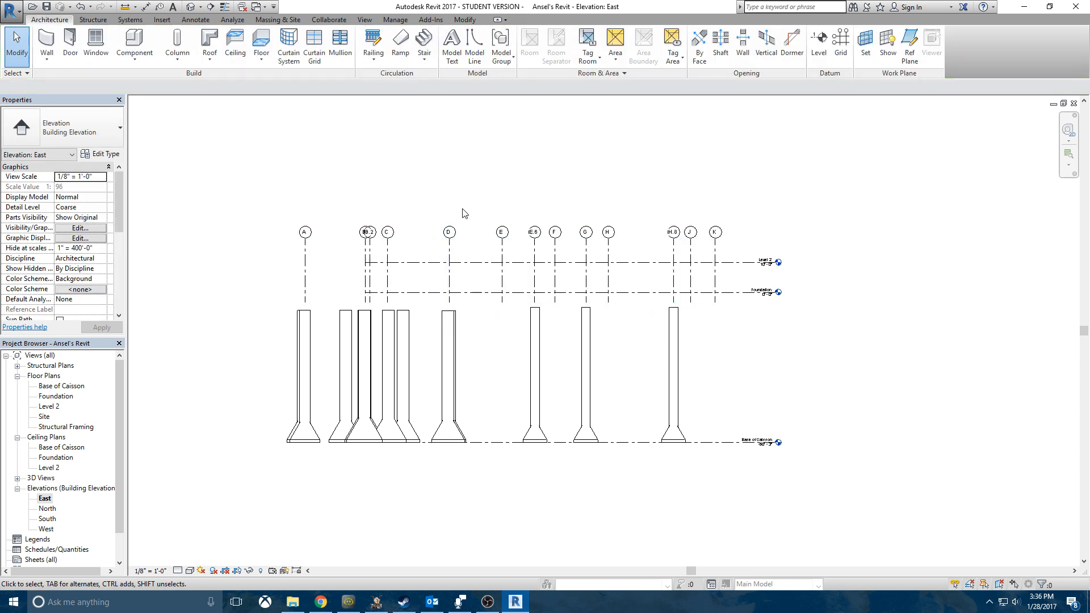
left_click(452, 252)
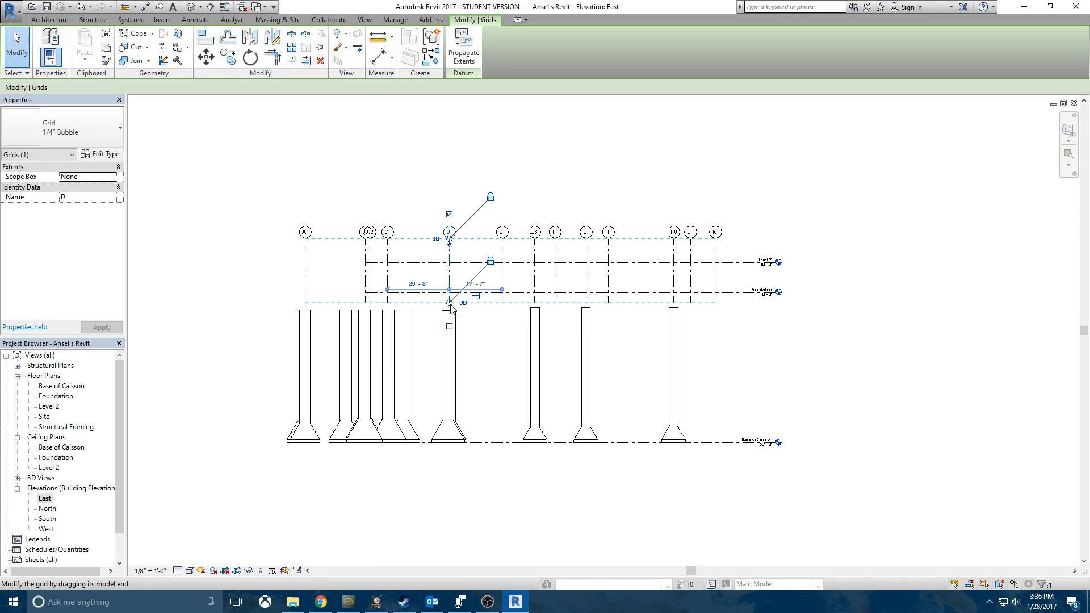
left_click_drag(451, 305, 450, 469)
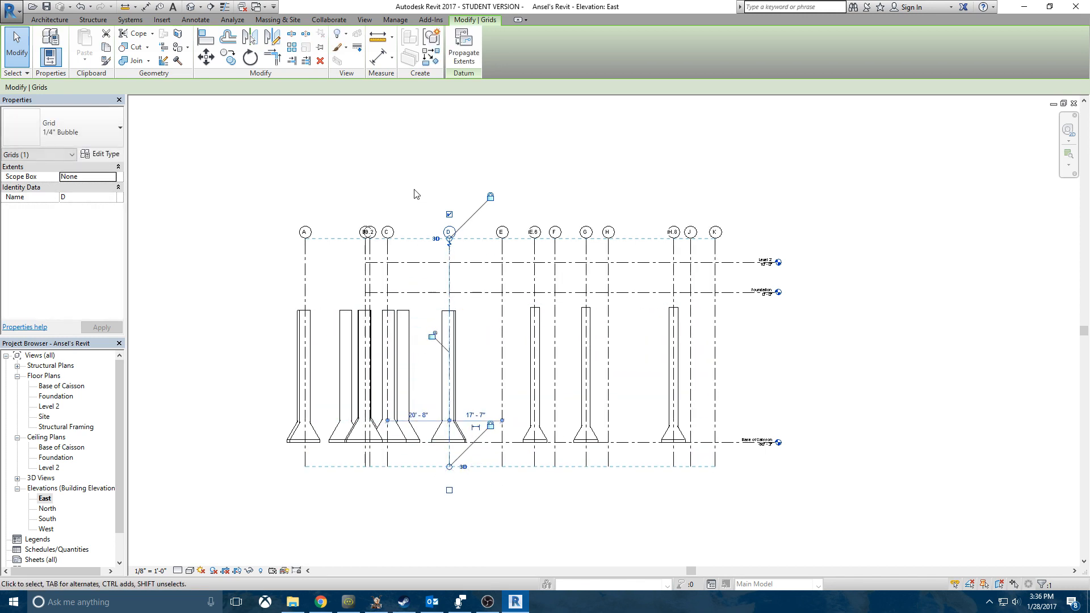
left_click(415, 194)
Extend the Level 2 and Foundation level lines past grid A in the East elevation.
left_click(392, 262)
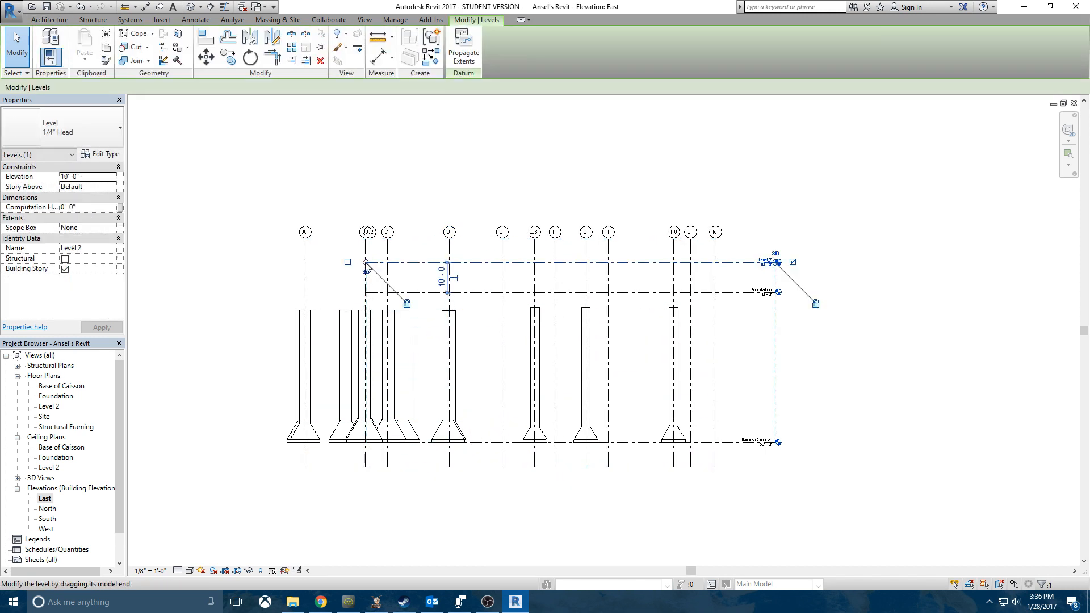
left_click_drag(367, 263, 222, 262)
left_click(286, 182)
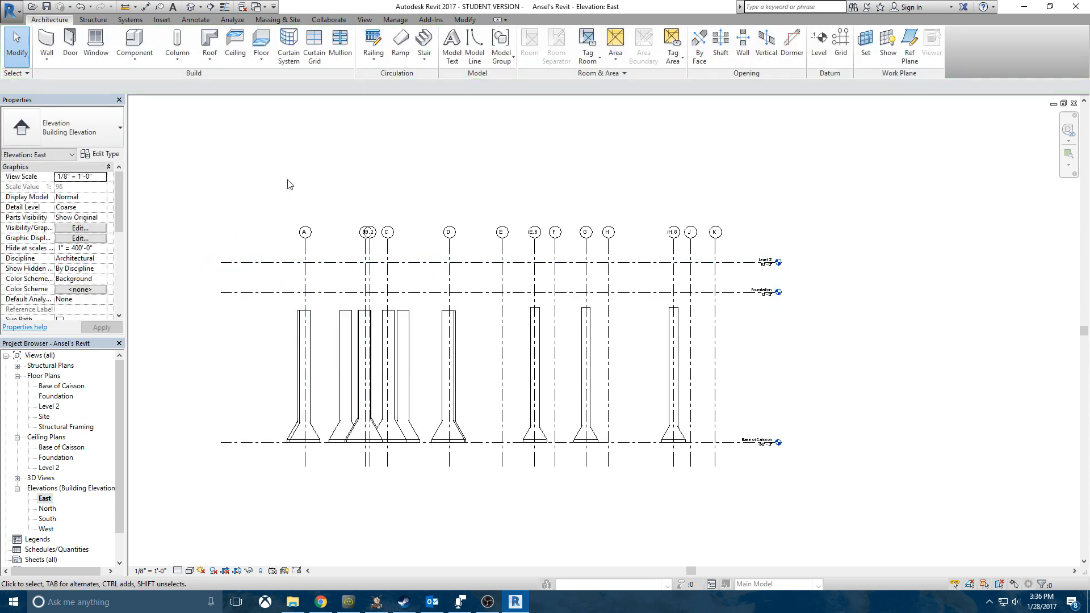
Open the North elevation and delete the stray dimension string between grids 9, 8 and 7.
double_click(47, 509)
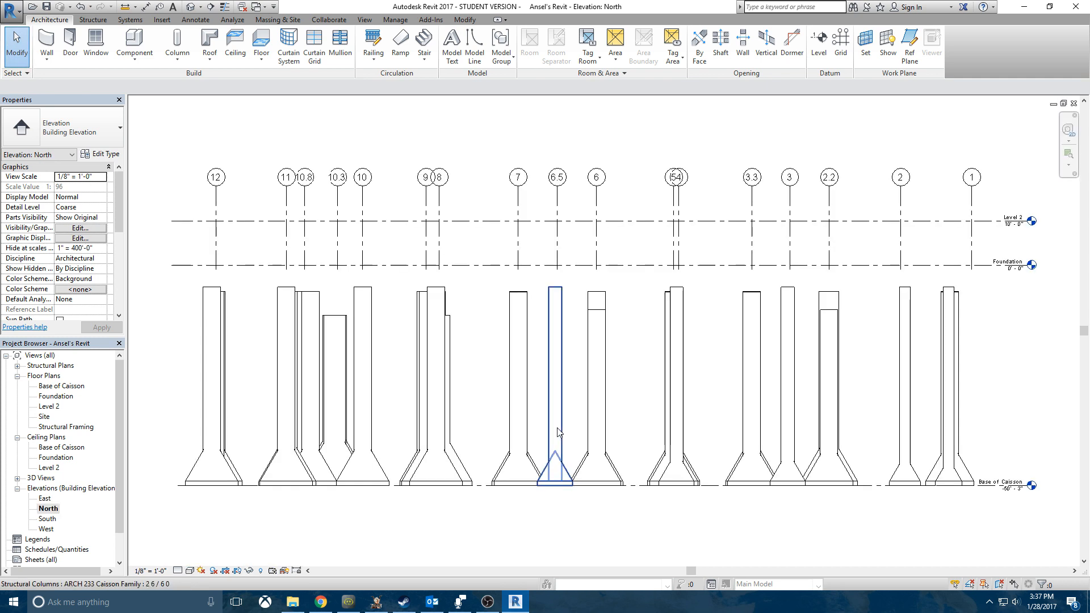
left_click(438, 279)
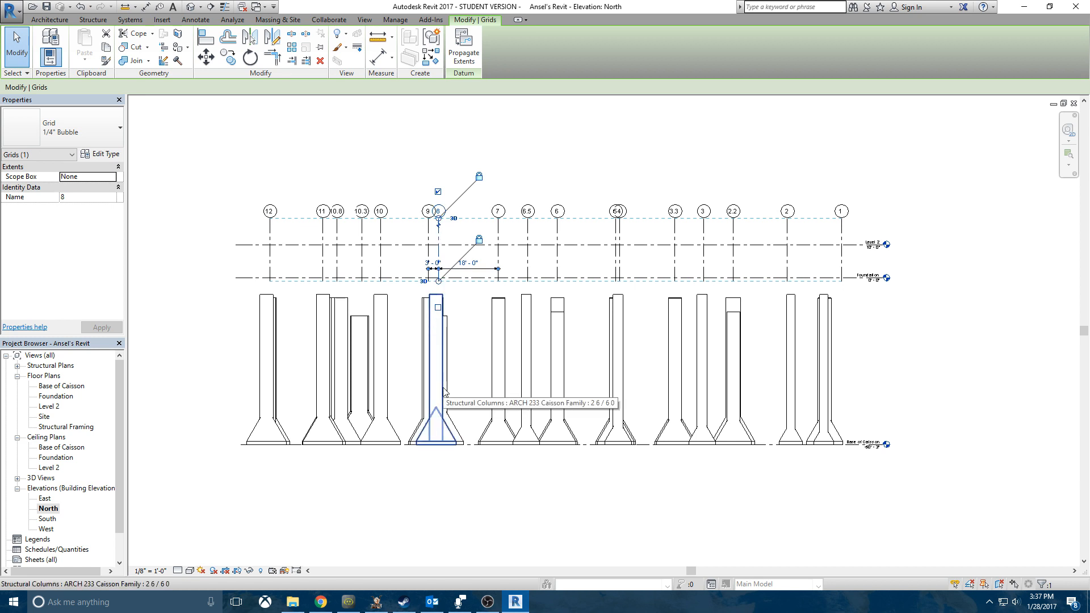
key("Escape")
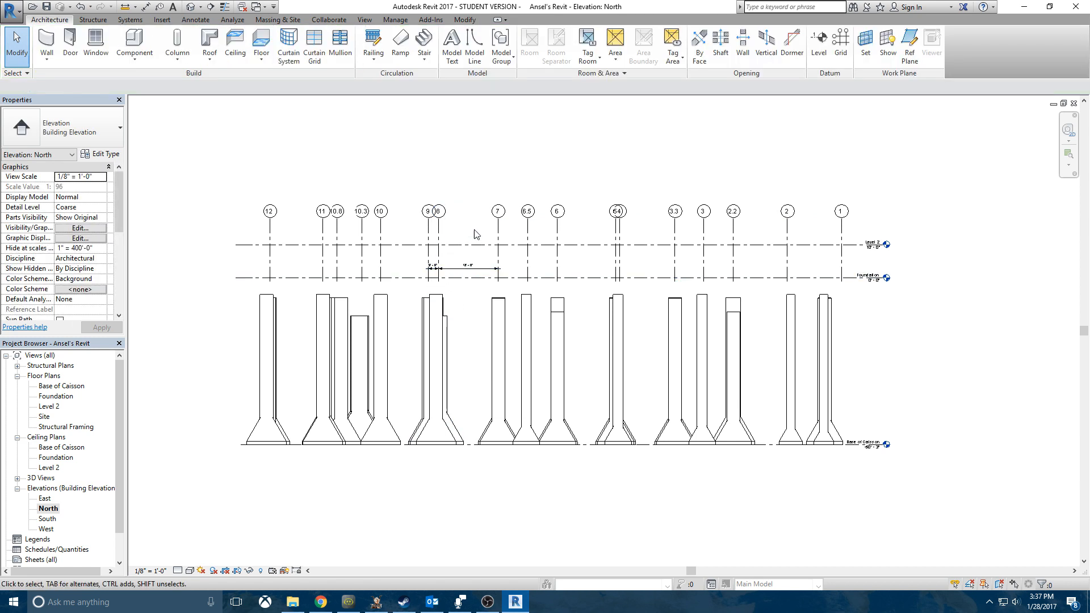
left_click(463, 269)
key("Delete")
left_click(438, 262)
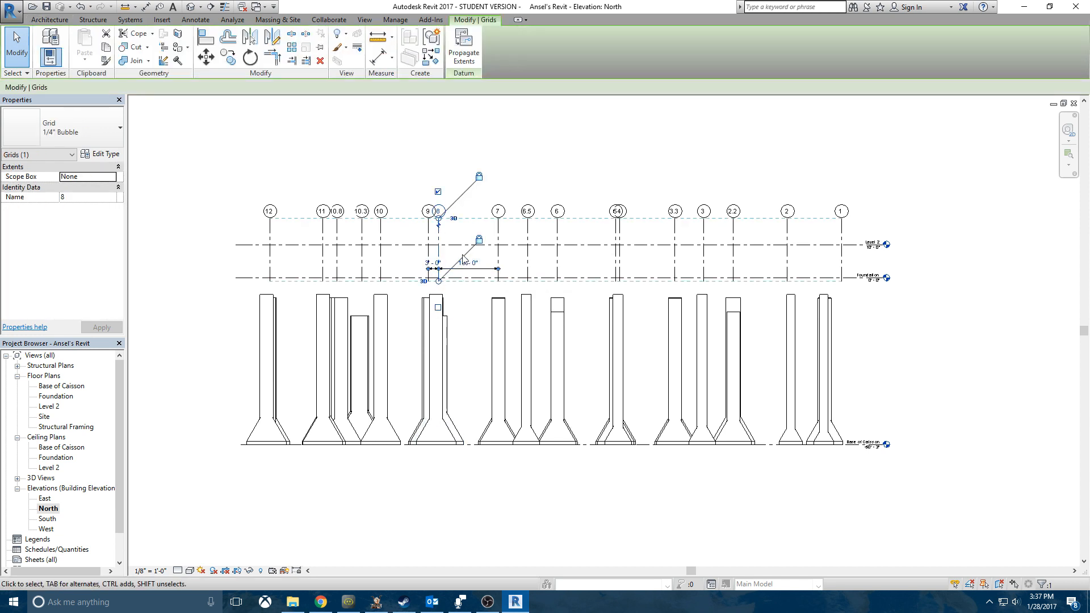
left_click(459, 238)
left_click(454, 275)
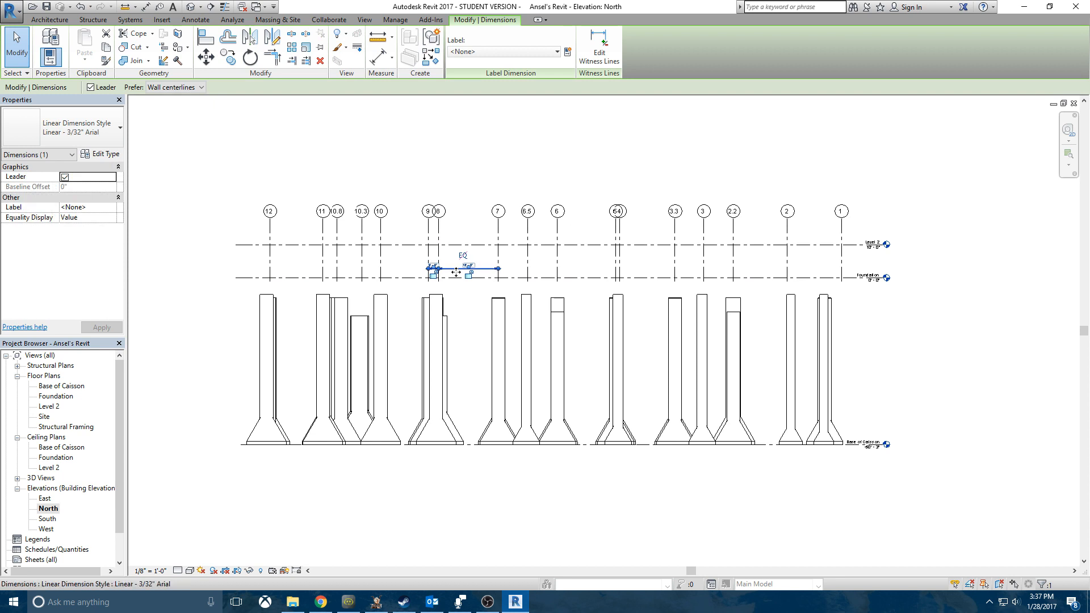
key("Delete")
Extend the lower ends of the numbered grid lines below the Base of Caisson level in the North elevation.
scroll(856, 468, "up", 3)
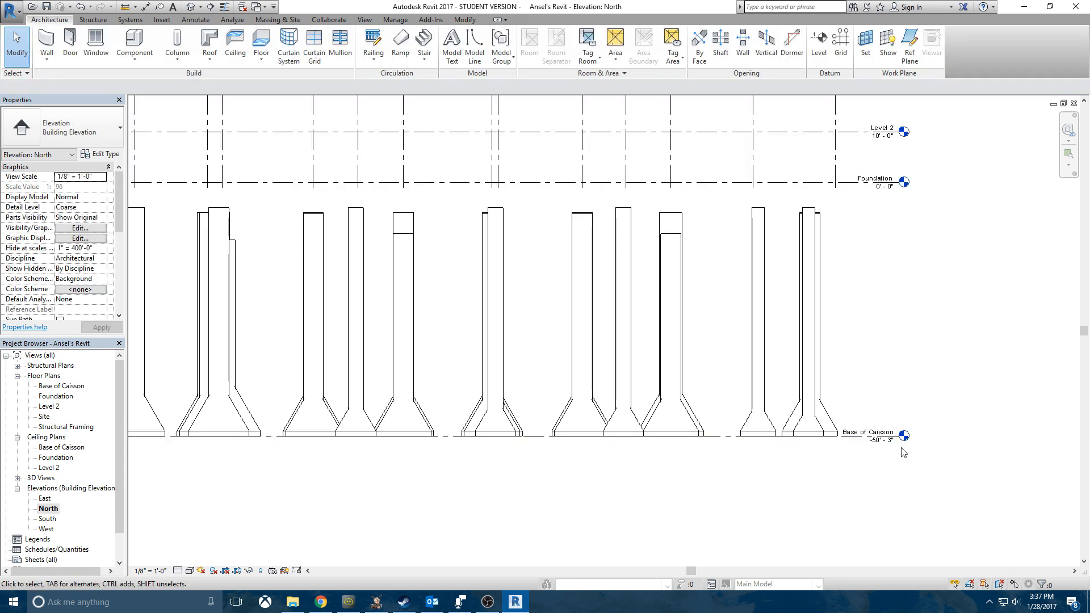
scroll(903, 451, "down", 3)
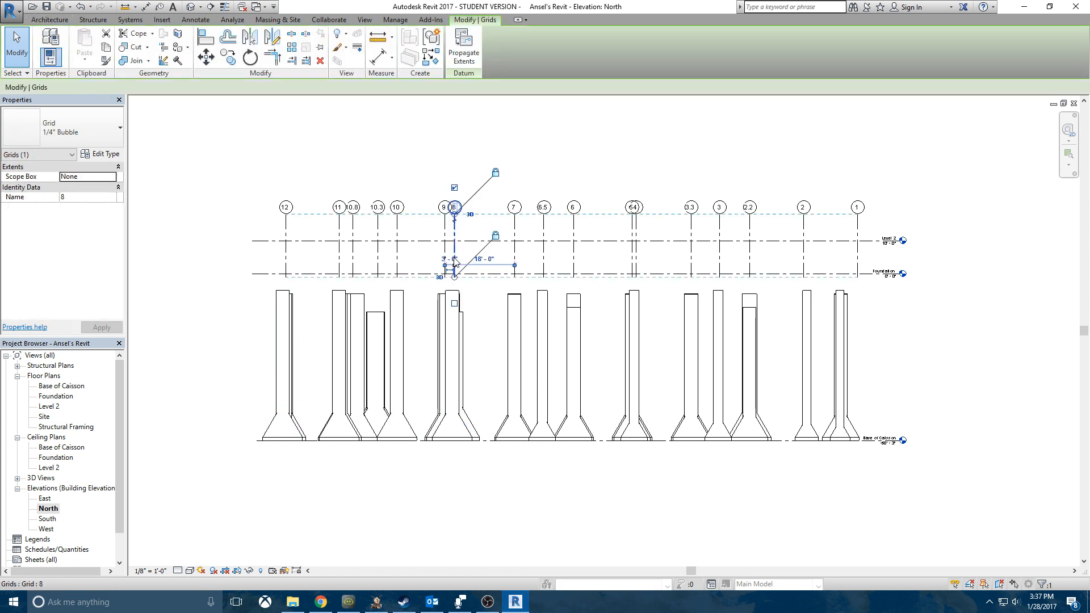
left_click(454, 278)
left_click_drag(455, 278, 462, 471)
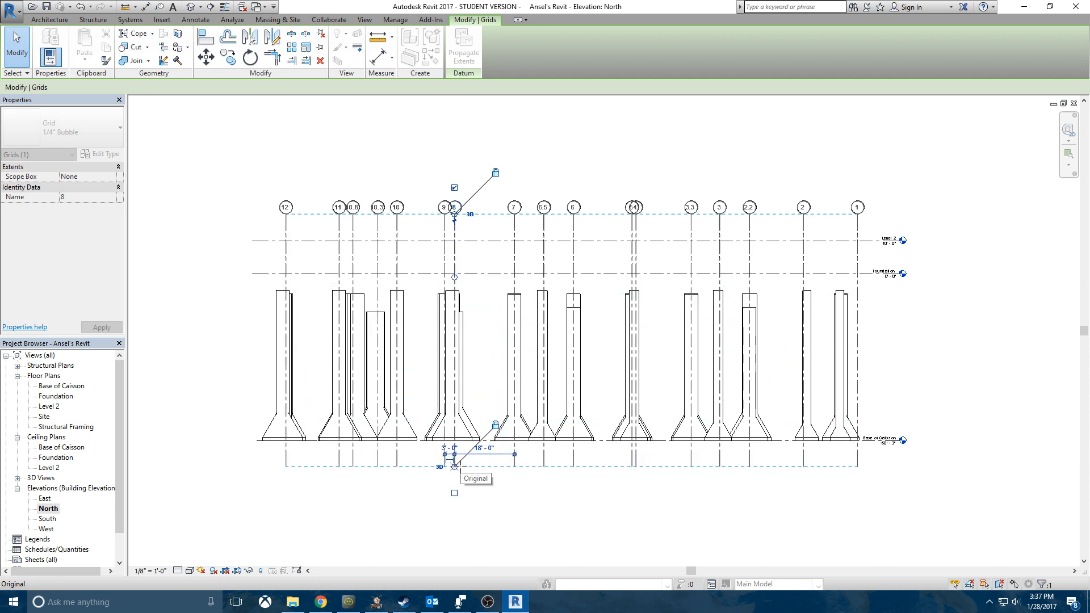
Check the South and West elevation views of the caisson model.
left_click(202, 245)
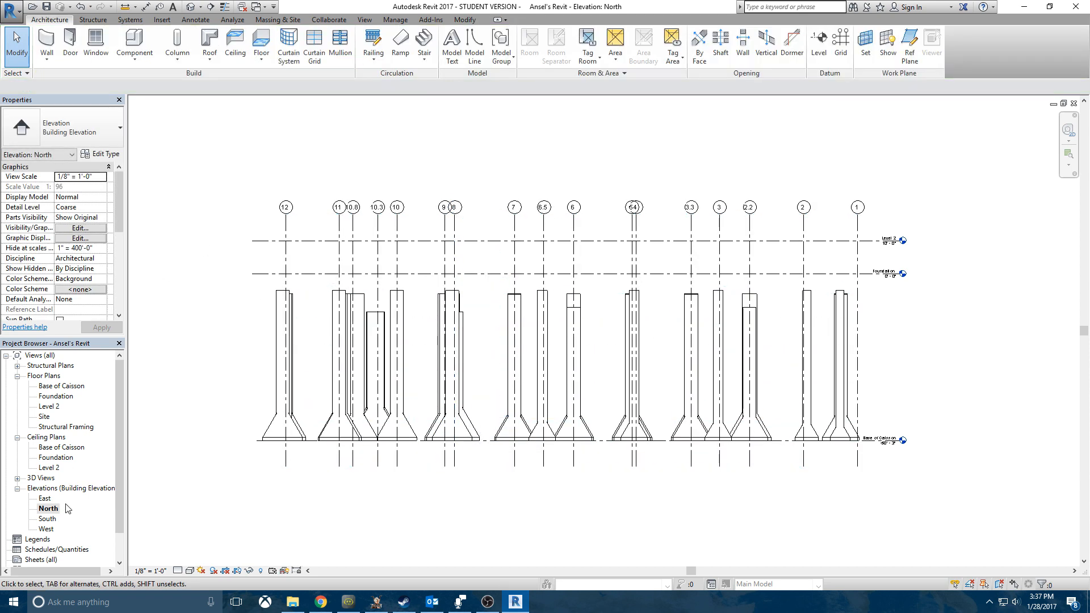
double_click(48, 519)
double_click(46, 529)
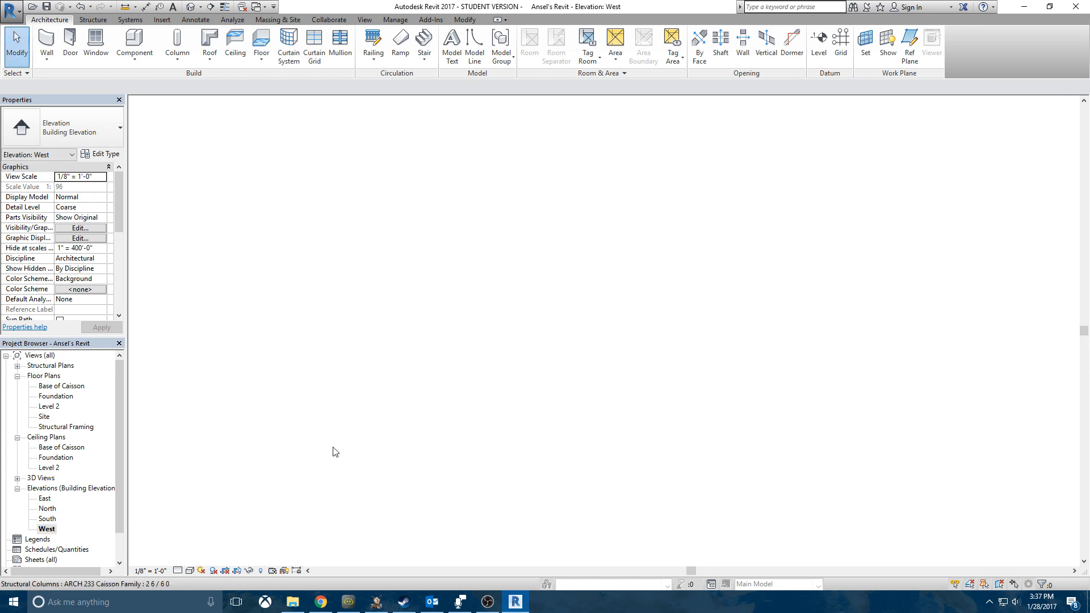
Open the Foundation floor plan and move the west and east elevation markers farther out from the grid.
double_click(56, 396)
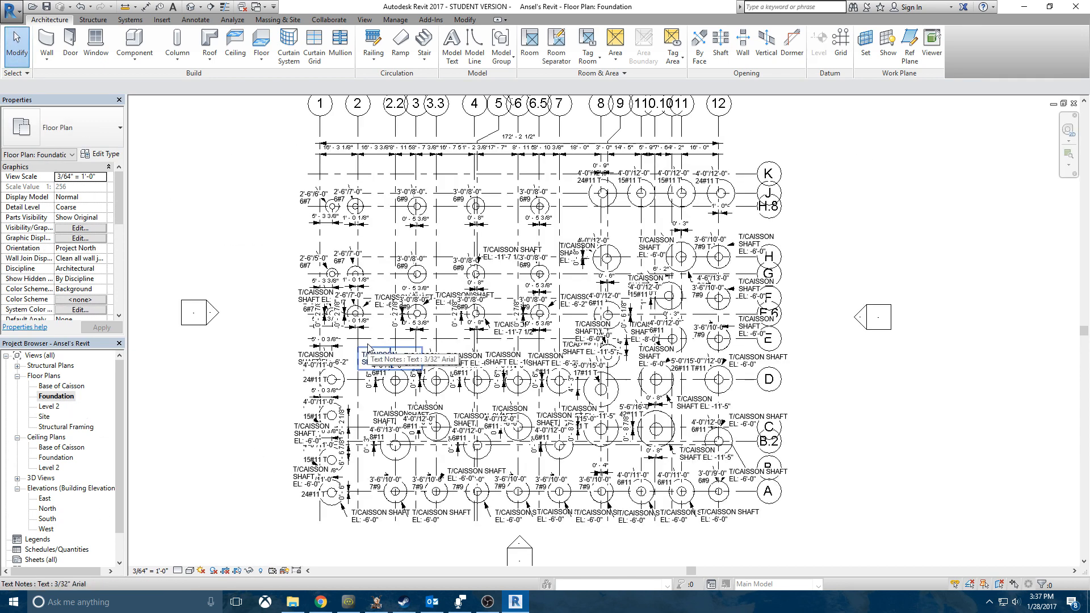
scroll(368, 345, "down", 2)
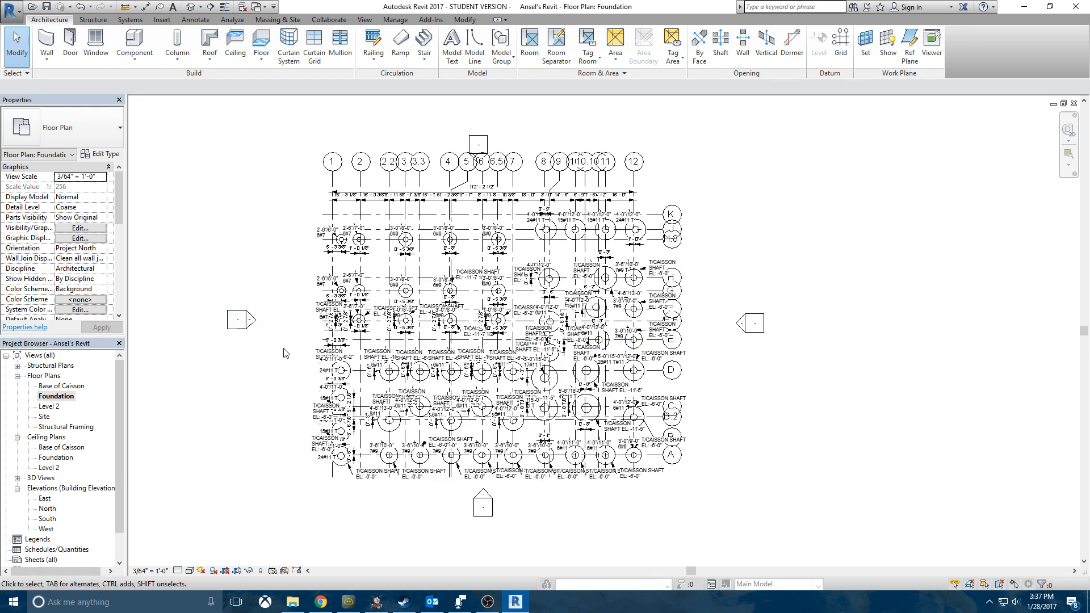
mouse_move(271, 351)
left_mouse_down()
mouse_move(228, 285)
mouse_move(149, 315)
left_mouse_up()
mouse_move(815, 367)
left_mouse_down()
mouse_move(742, 288)
mouse_move(870, 329)
mouse_move(939, 328)
mouse_move(911, 319)
left_mouse_up()
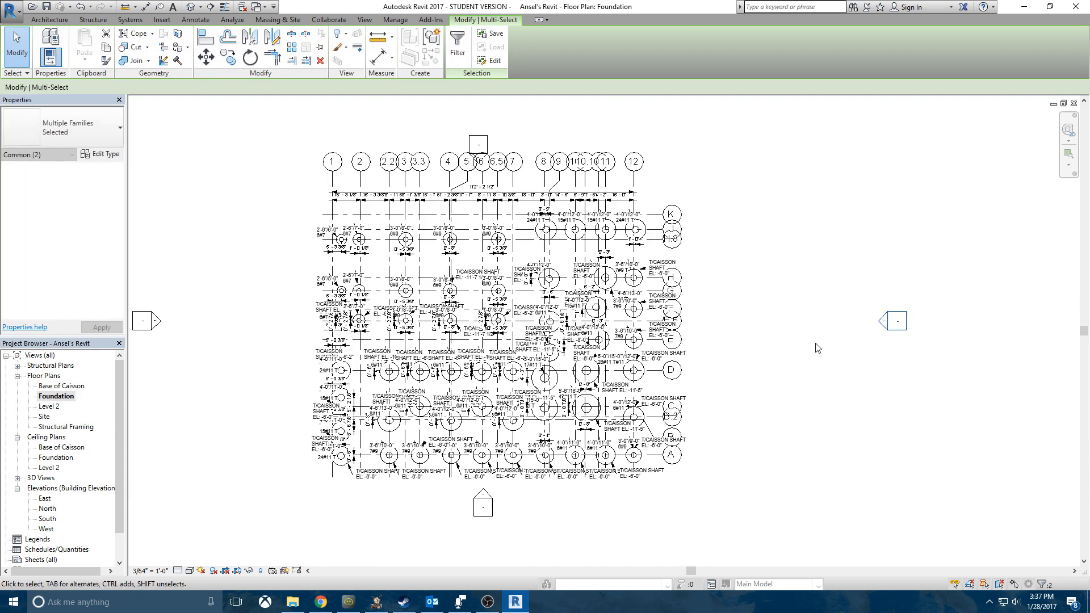
Move the elevation marker south of grid A farther down, away from the caisson layout.
middle_click_drag(554, 541, 538, 503)
left_click(538, 503)
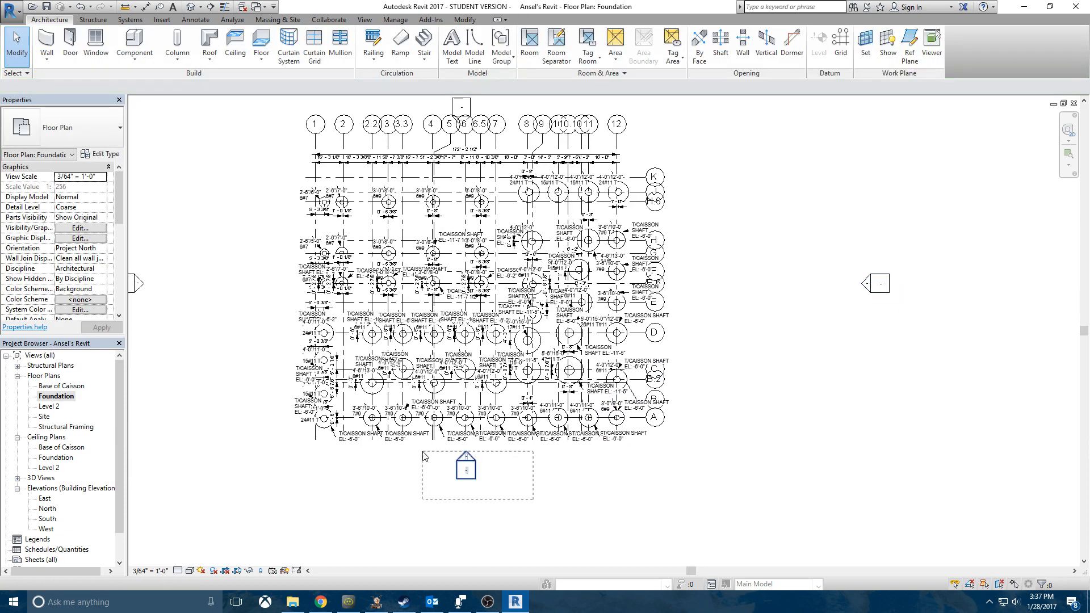
left_click_drag(423, 456, 423, 456)
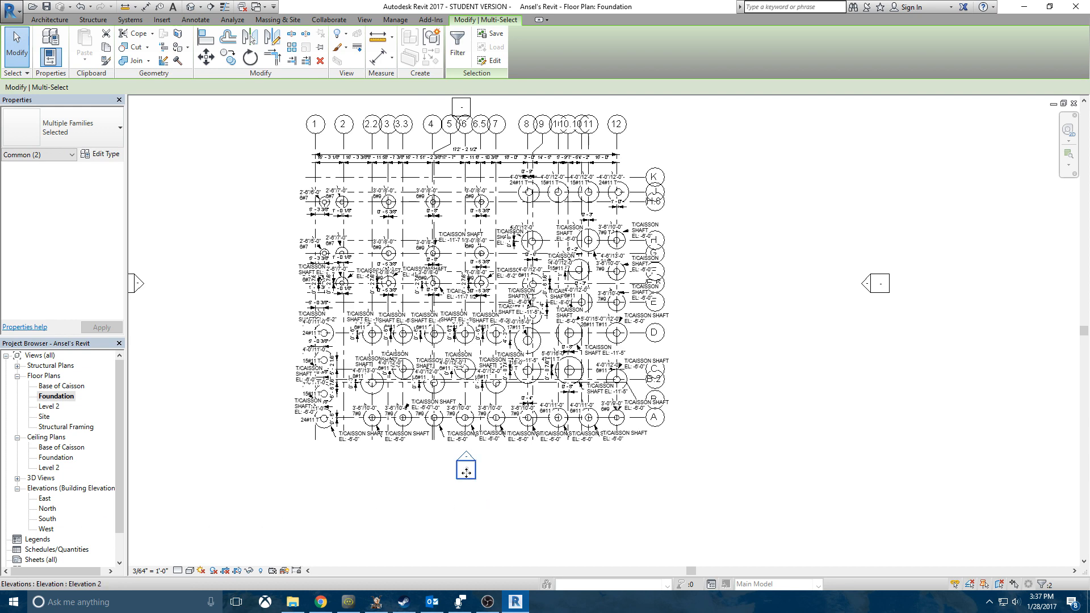
left_click_drag(464, 474, 470, 525)
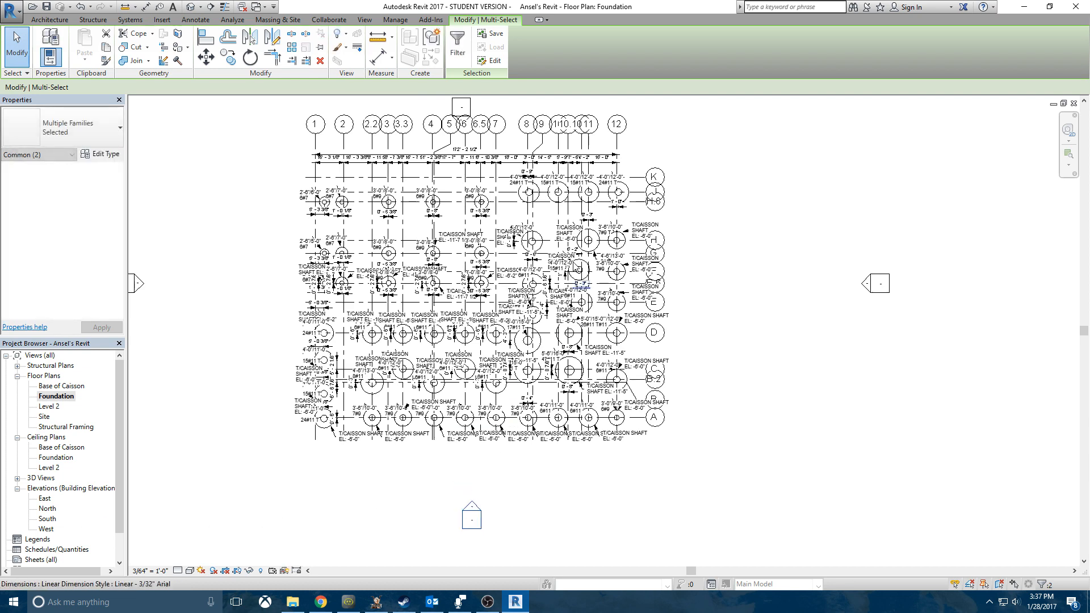
Move the north elevation marker up, well clear of the numbered grid bubbles.
middle_click_drag(545, 164, 580, 356)
left_click(495, 292)
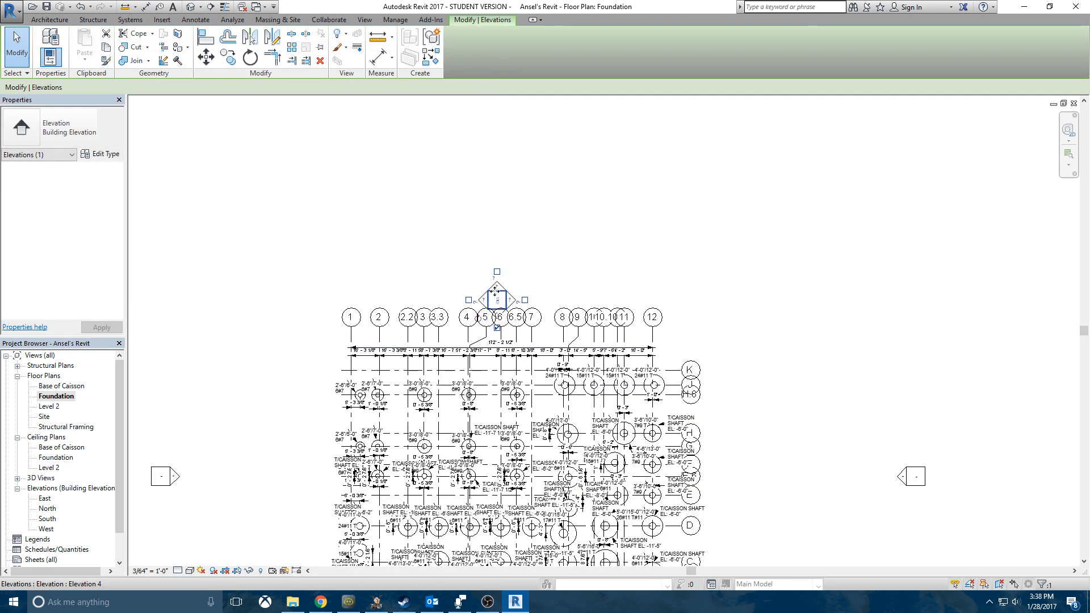
mouse_move(490, 291)
left_mouse_down()
mouse_move(491, 210)
mouse_move(505, 168)
left_mouse_up()
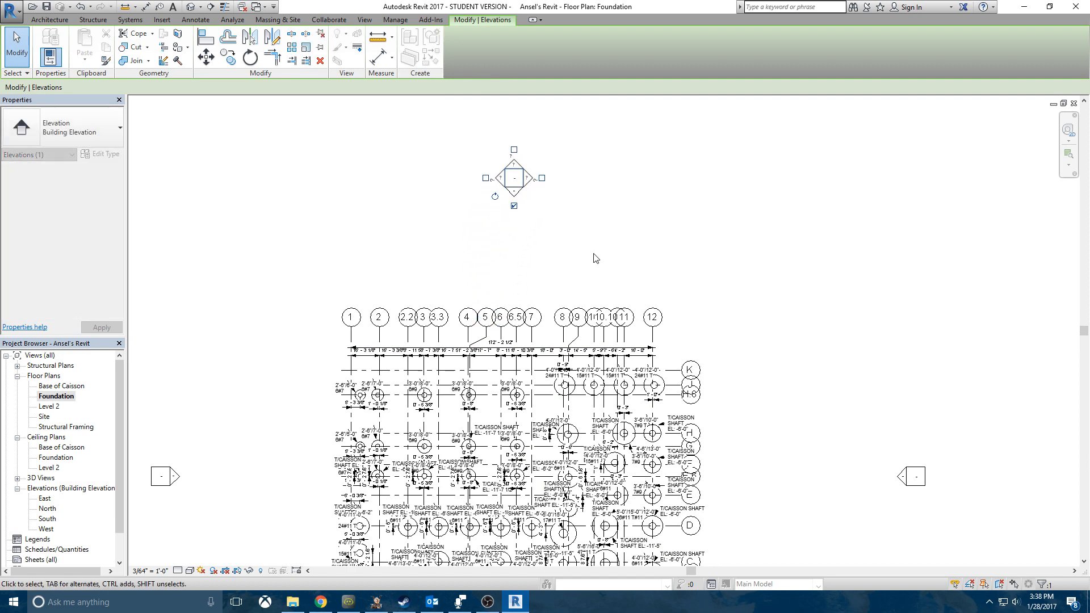
middle_click_drag(601, 255, 574, 183)
left_click(759, 369)
scroll(754, 380, "down", 3)
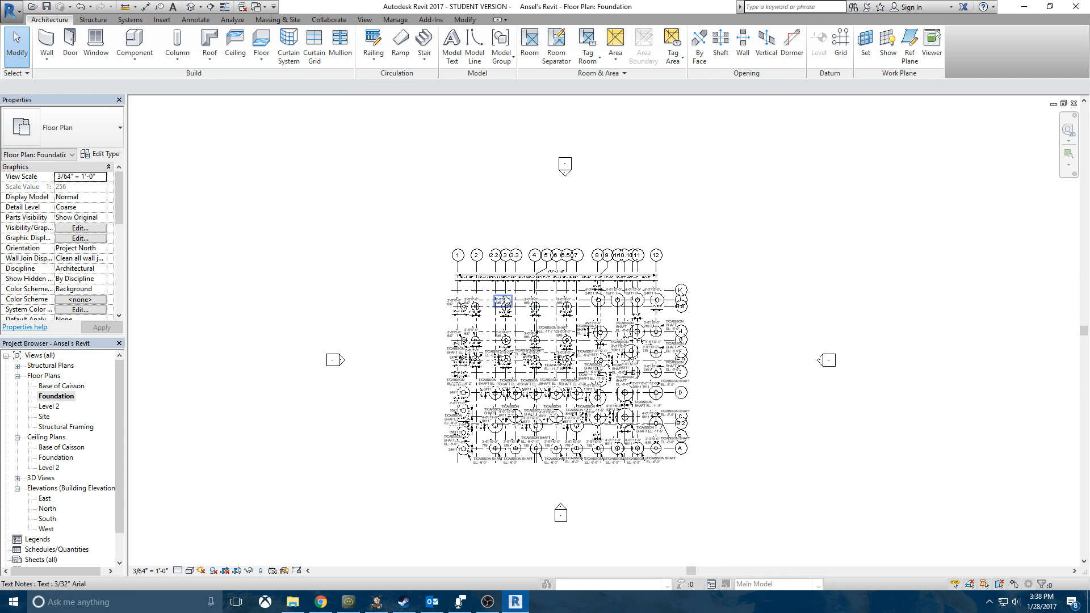
Select all grid instances in the entire project and assign them a duplicated grid type named 1/16" Bubble.
left_click(461, 274)
scroll(461, 274, "up", 3)
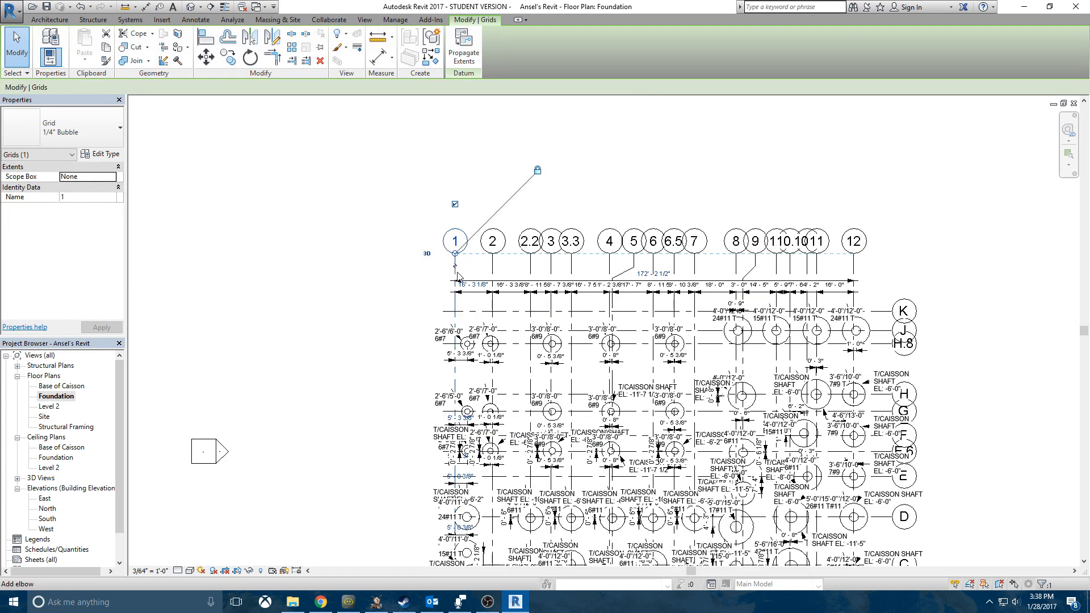
scroll(459, 277, "down", 3)
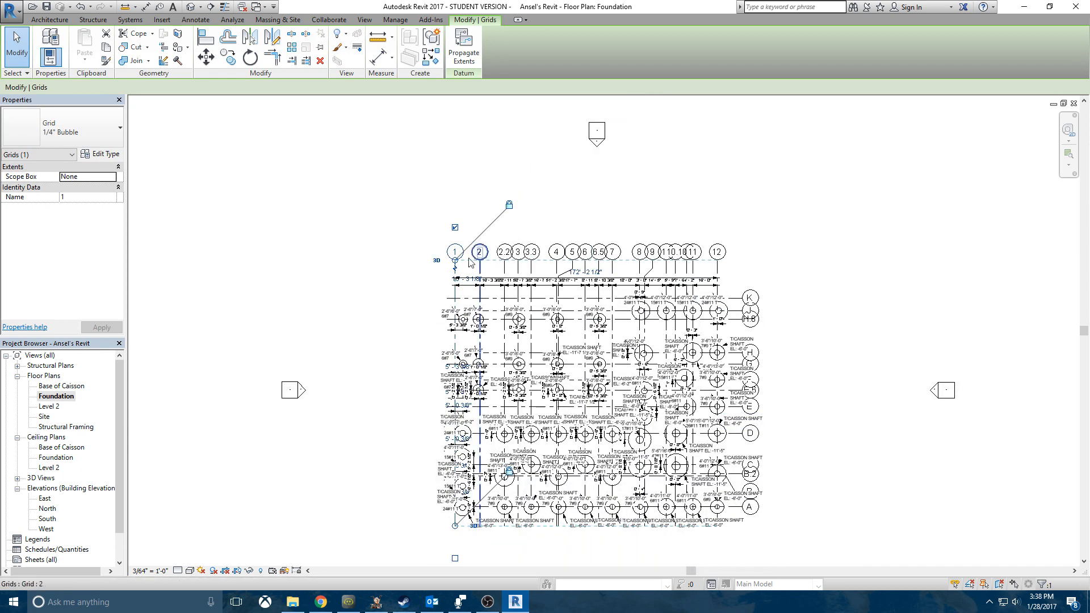
scroll(468, 262, "up", 2)
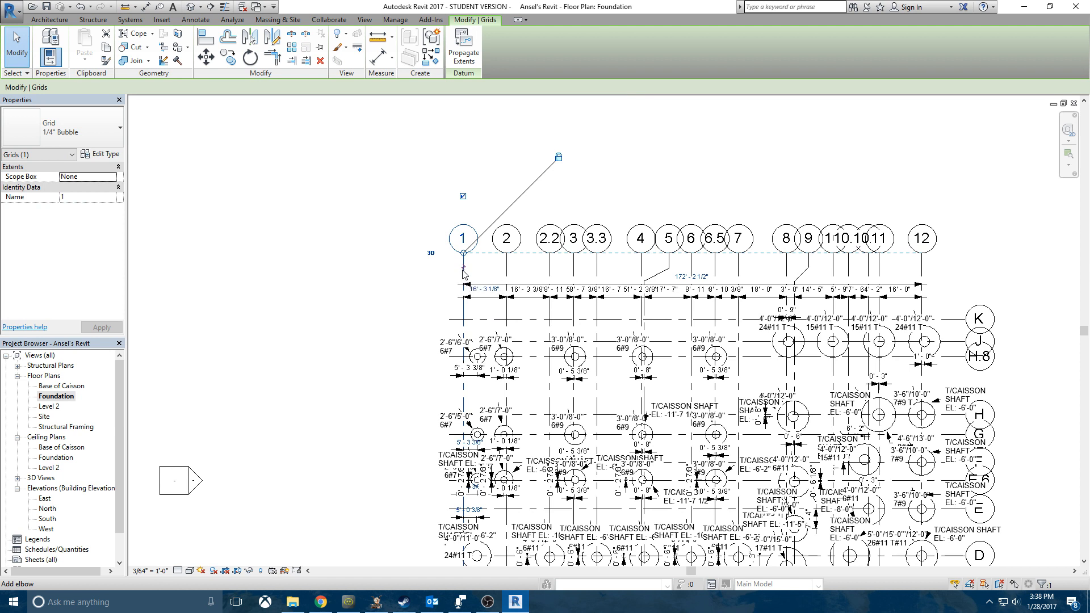
right_click(463, 271)
mouse_move(547, 444)
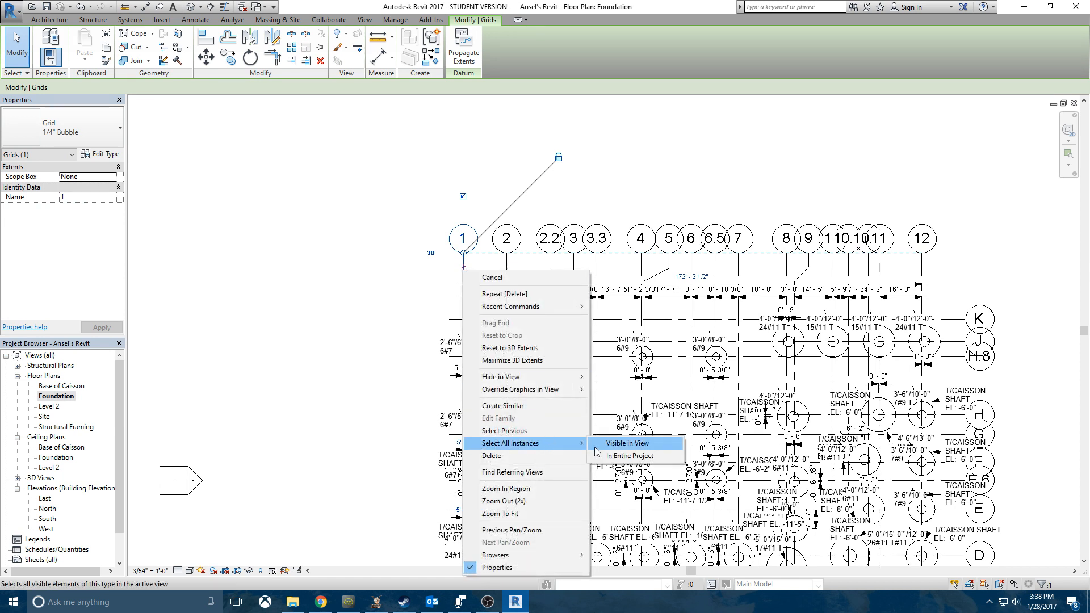
left_click(622, 456)
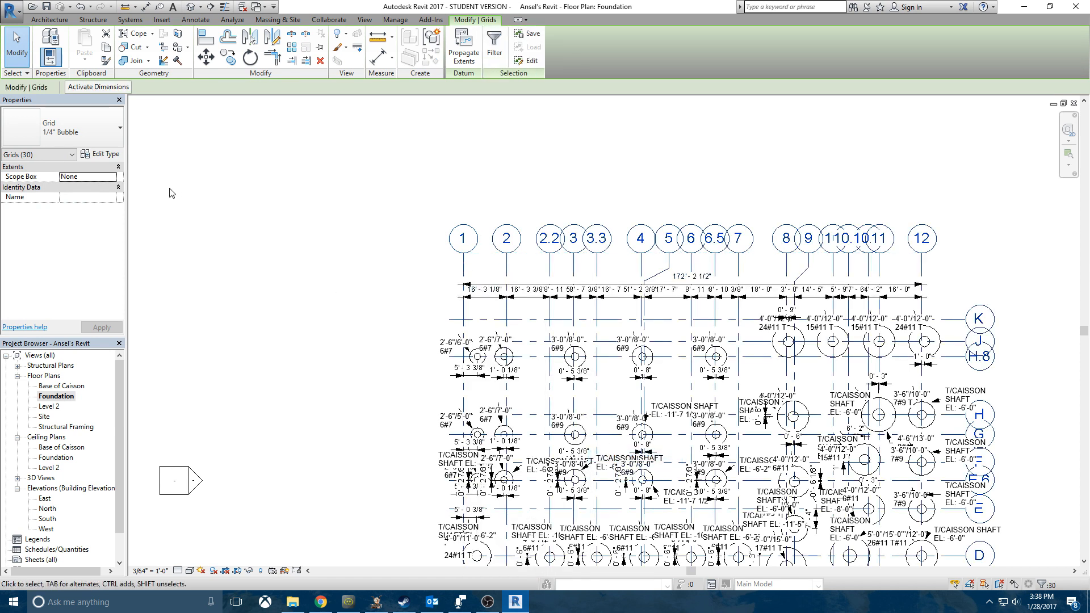
left_click(109, 155)
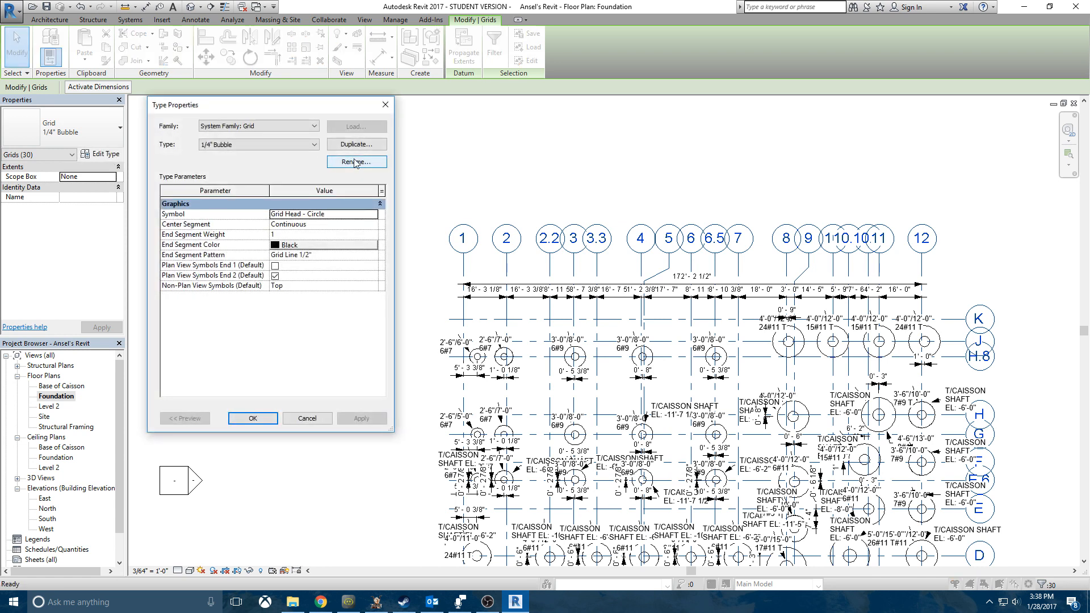
left_click(348, 147)
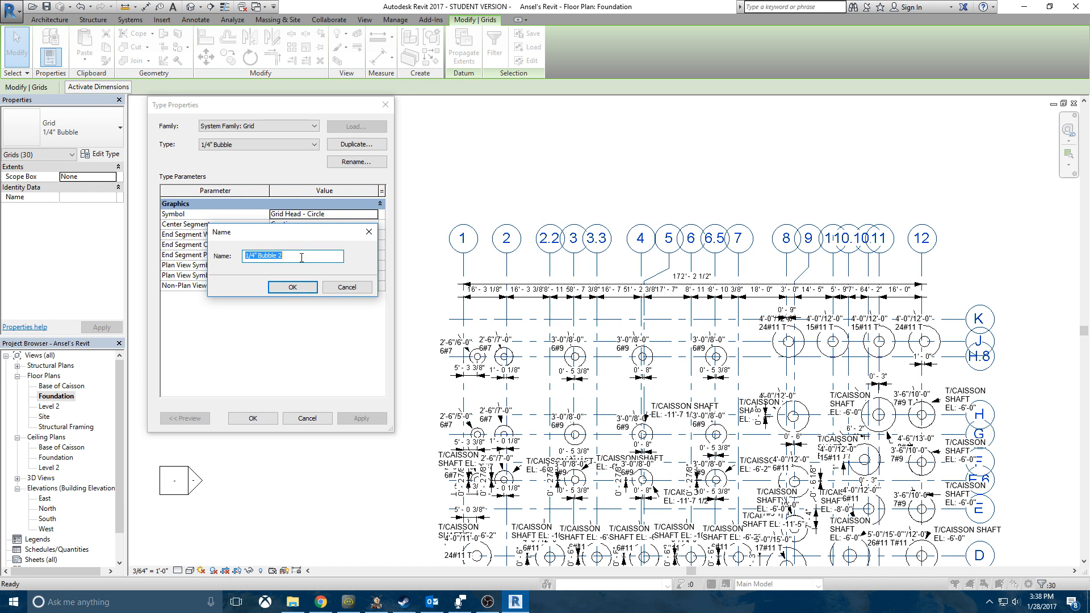
left_click(255, 256)
key("BackSpace")
type("16")
left_click(292, 287)
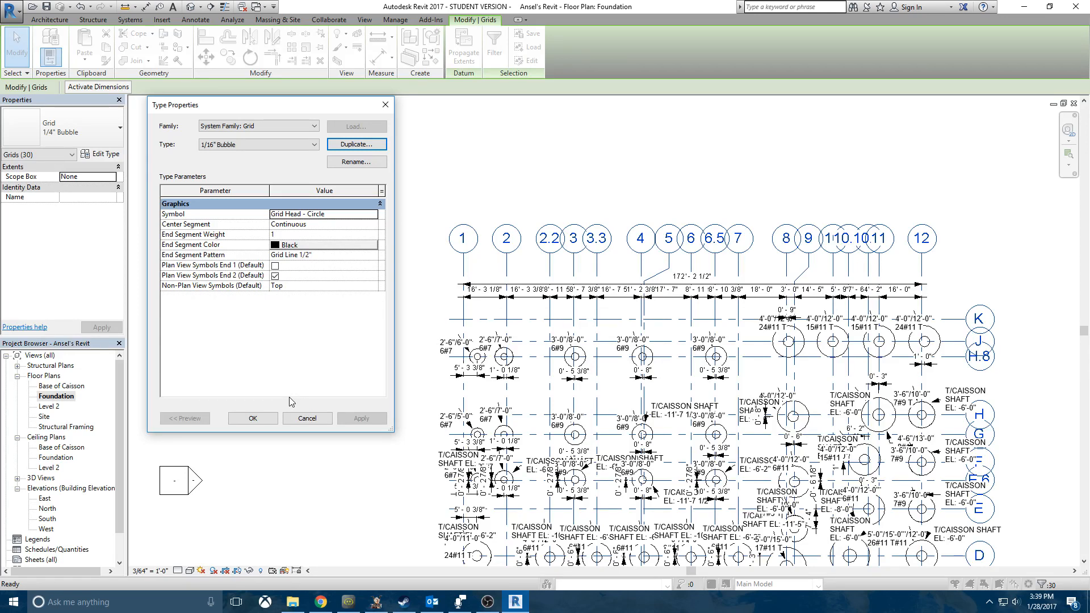
left_click(252, 419)
scroll(253, 287, "down", 4)
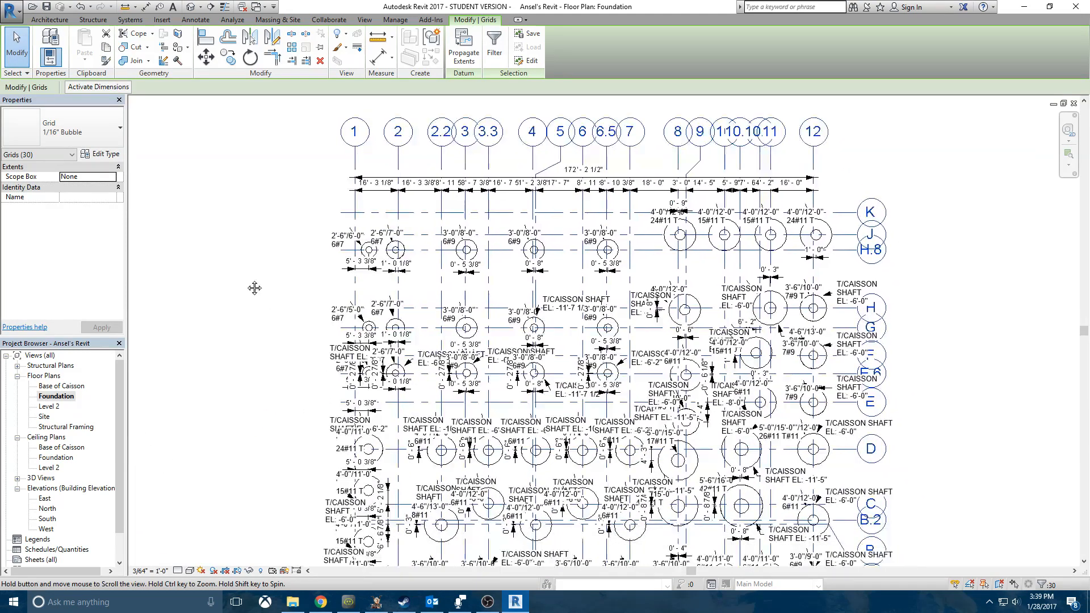
scroll(248, 288, "down", 1)
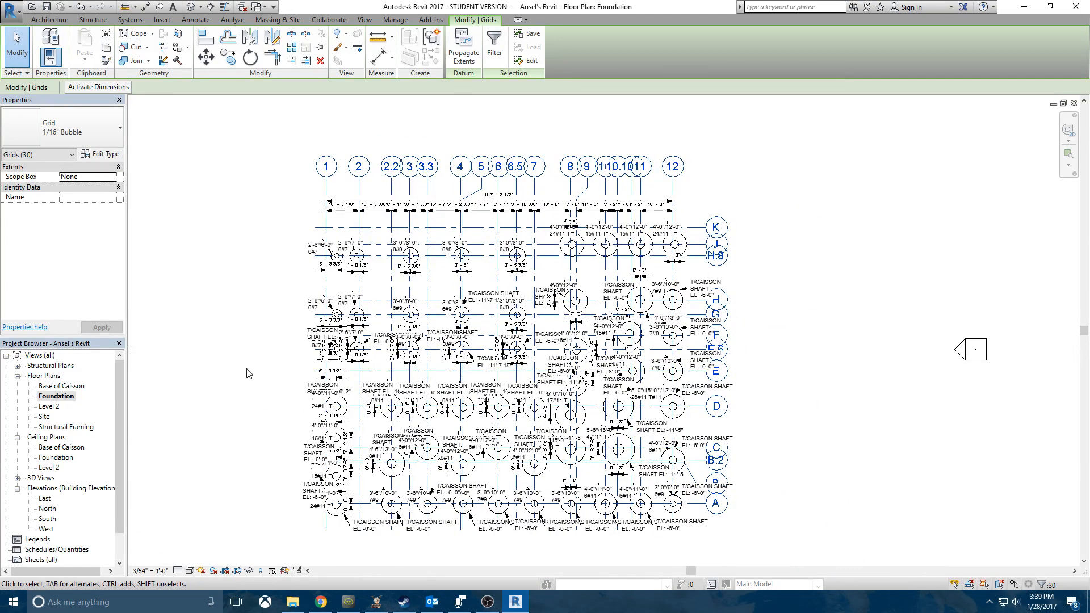
Duplicate the Grid Head - Circle type within the project's annotation symbol families.
left_click(120, 374)
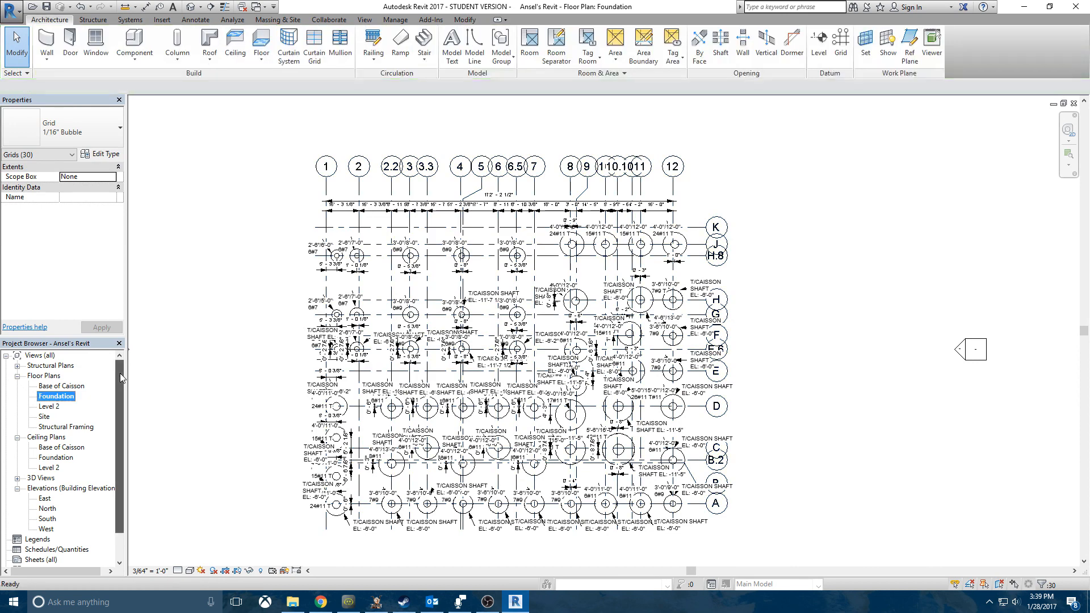
scroll(121, 373, "down", 1)
left_click(36, 540)
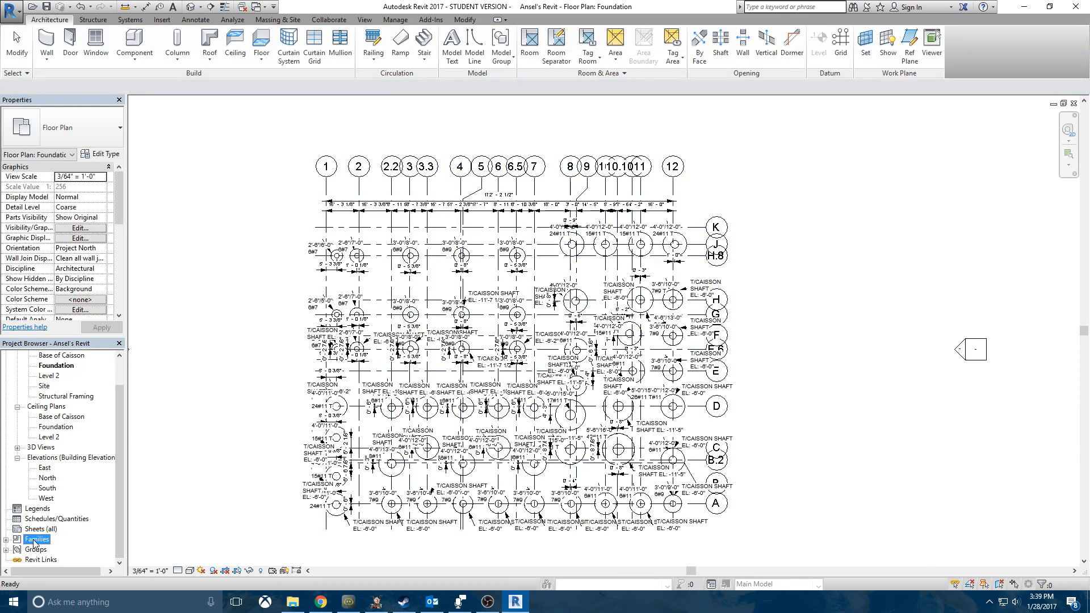
left_click(5, 539)
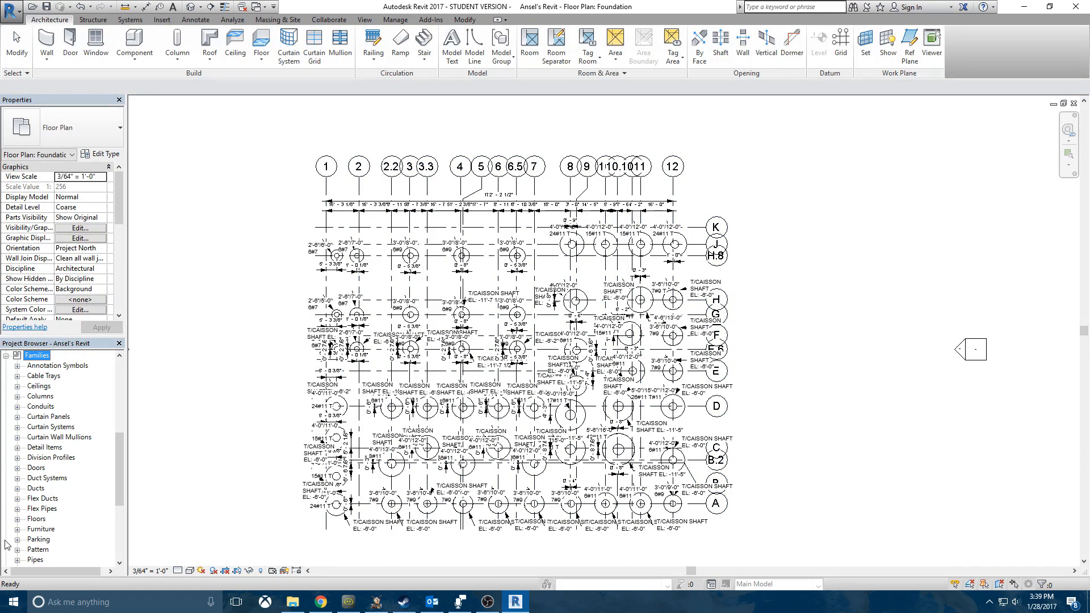
left_click(38, 368)
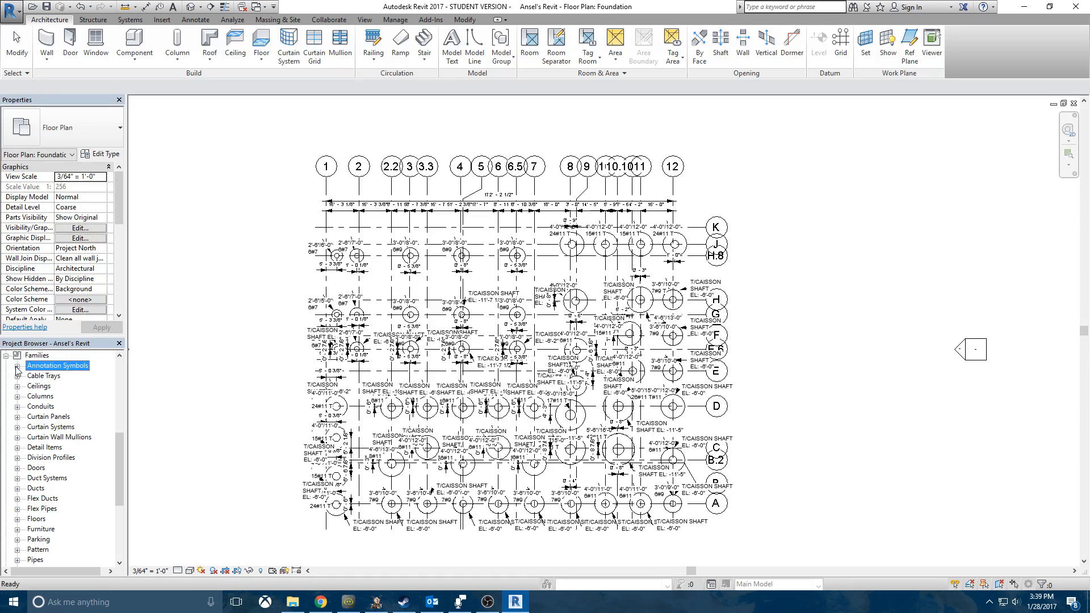
left_click(17, 366)
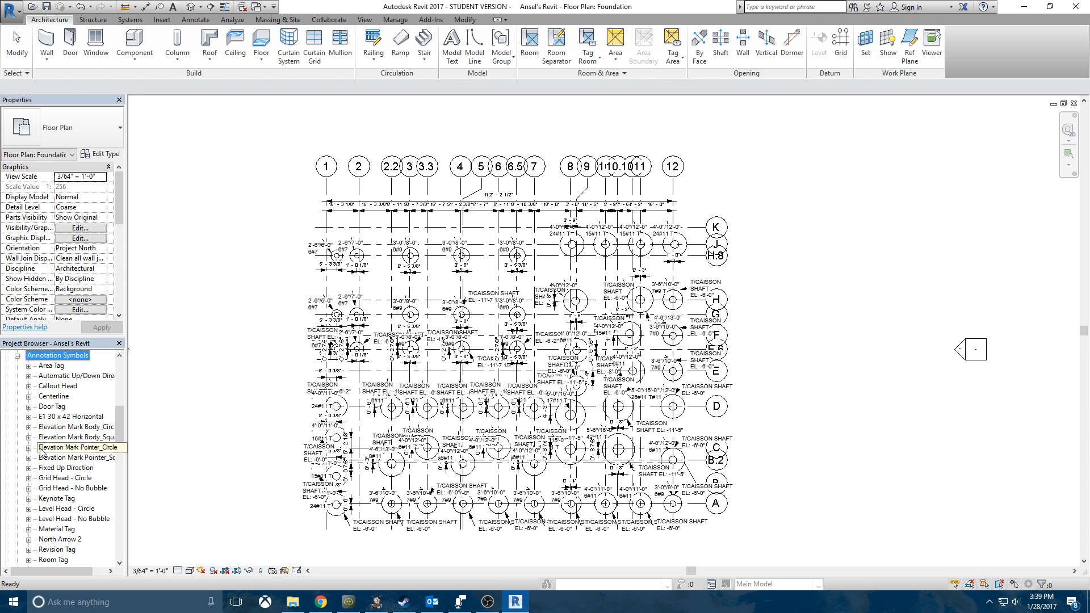
left_click(28, 478)
left_click(64, 488)
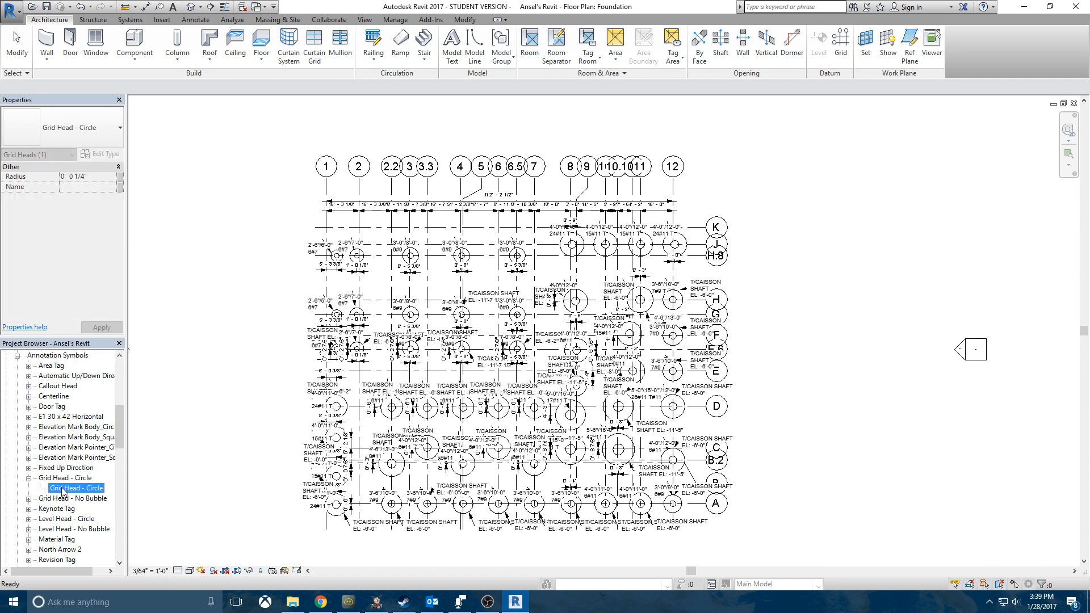
right_click(64, 491)
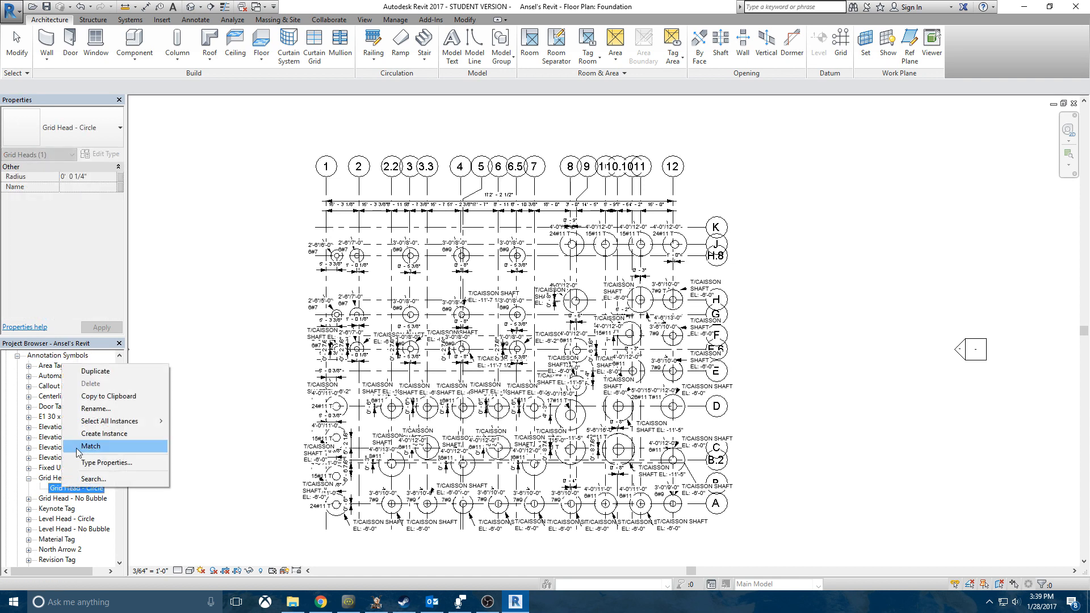
left_click(116, 372)
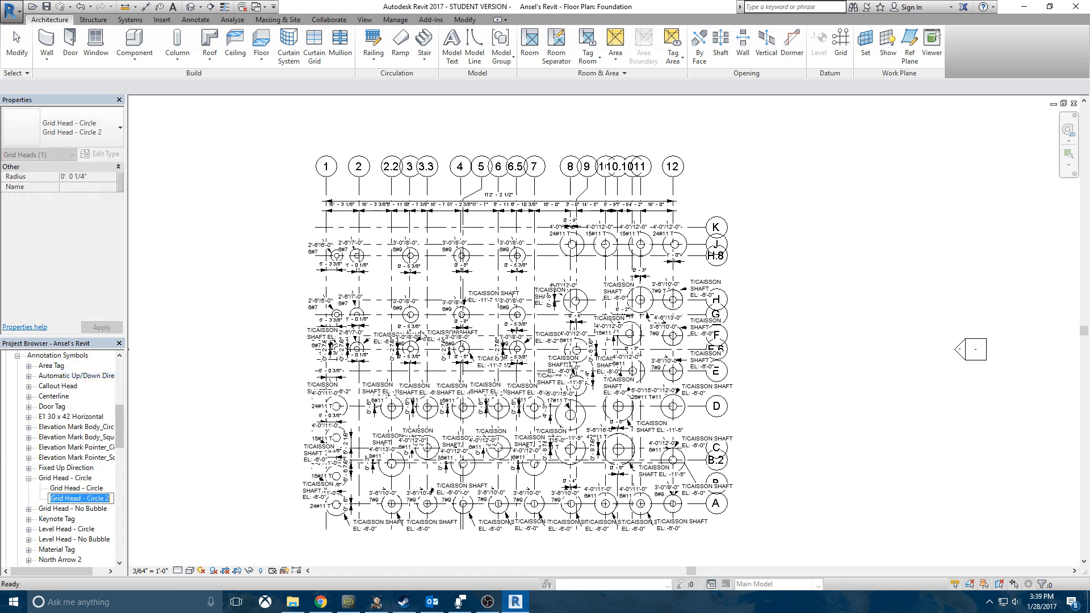
Rename the duplicated grid head type to Grid Head - Circle 1/16 and set its radius to 1/16".
double_click(88, 497)
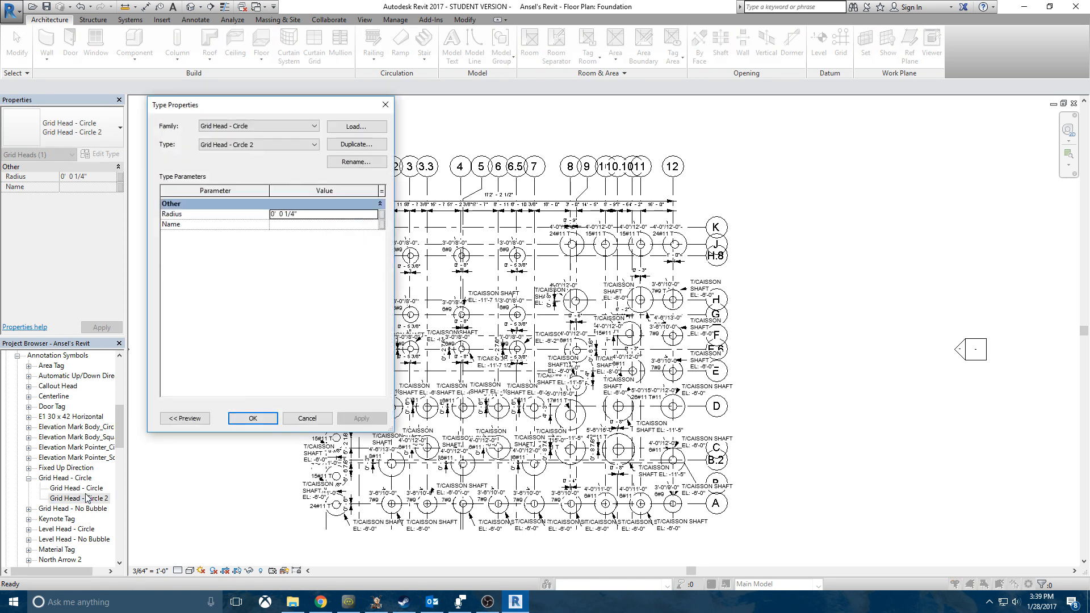
left_click(357, 162)
left_click(297, 271)
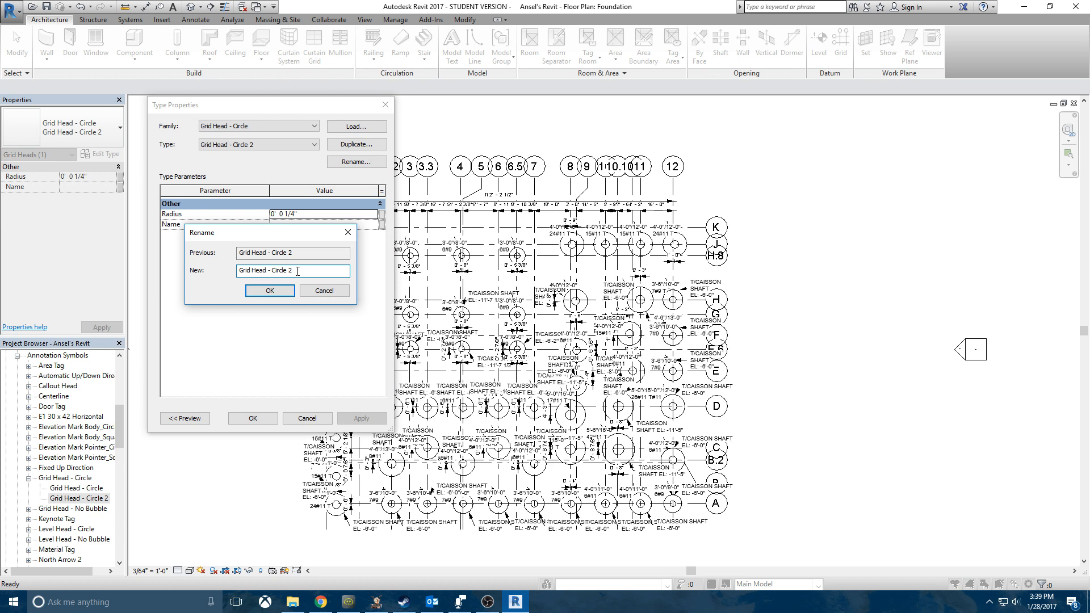
type("1/16")
left_click(271, 291)
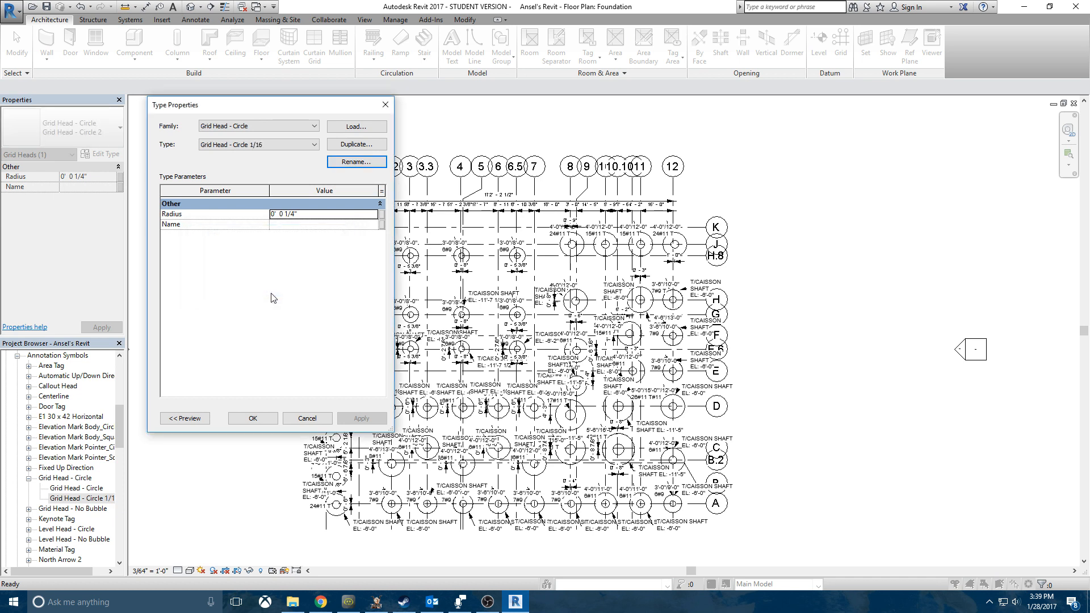
left_click(295, 215)
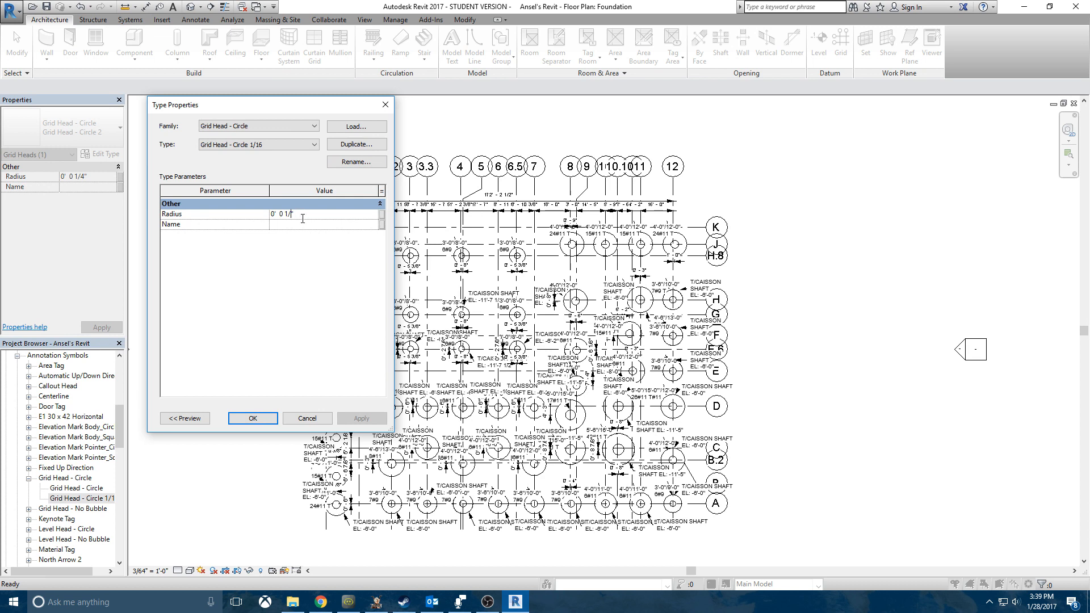
left_click(253, 418)
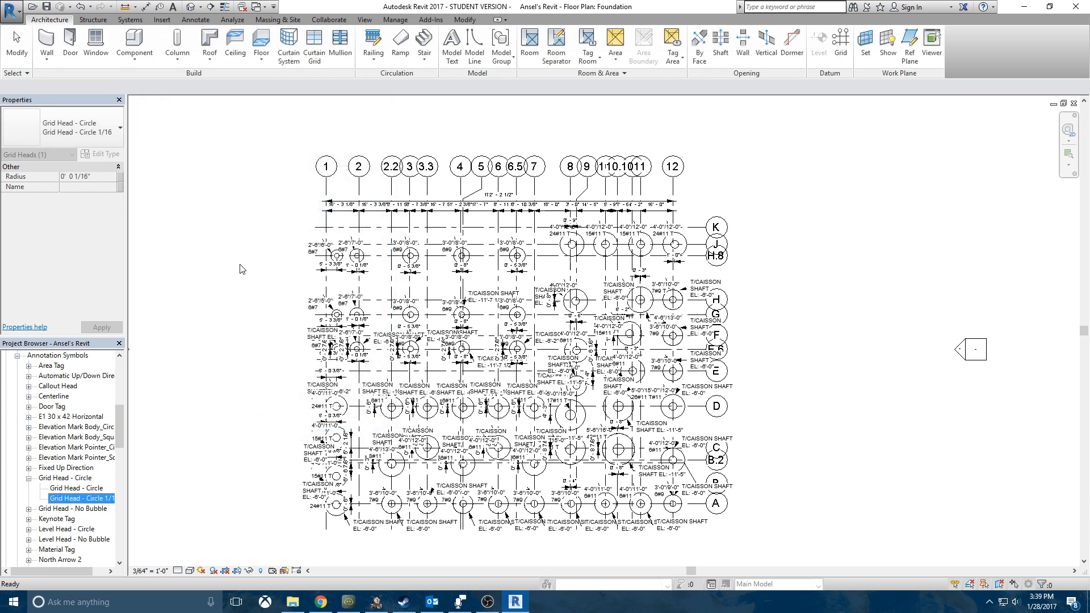
Open the Grid Head - Circle annotation family for editing.
left_click(77, 479)
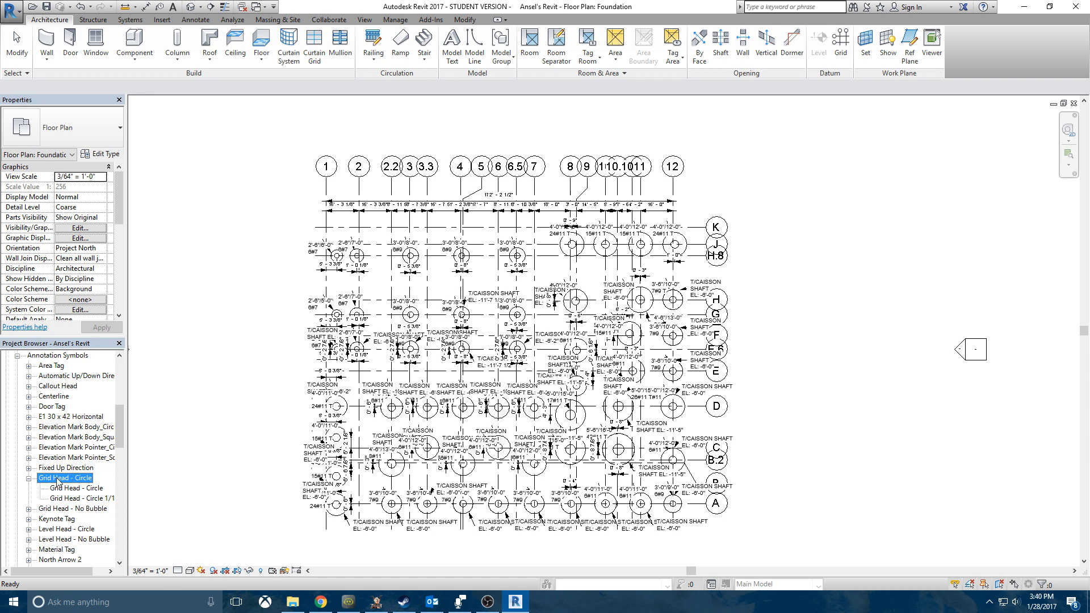
right_click(57, 479)
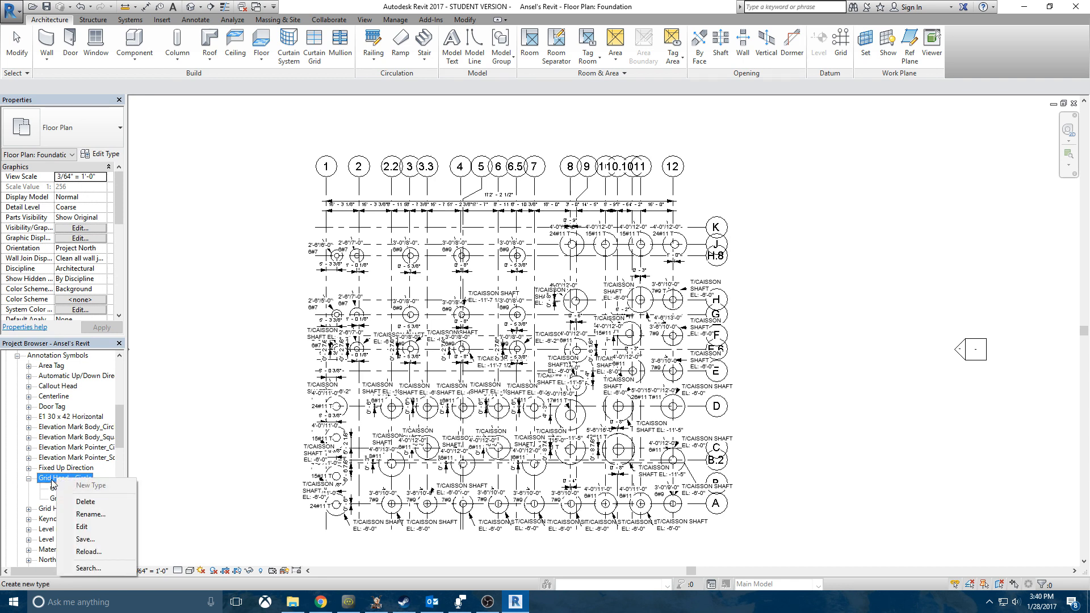
left_click(50, 480)
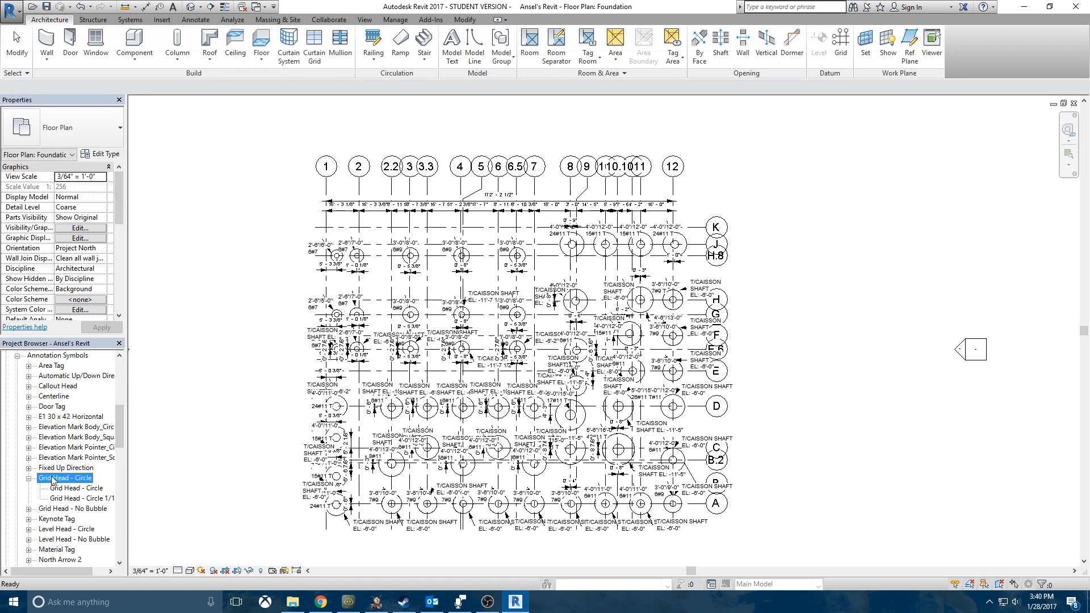
right_click(53, 480)
left_click(74, 522)
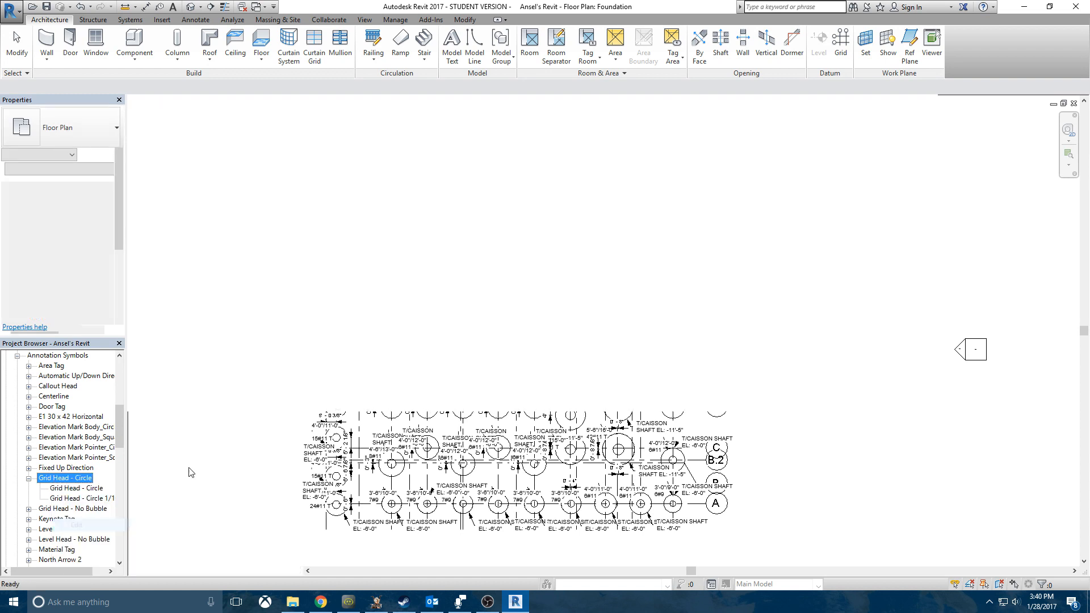
Duplicate the type of the grid head's text label under the name 3/64.
left_click(556, 282)
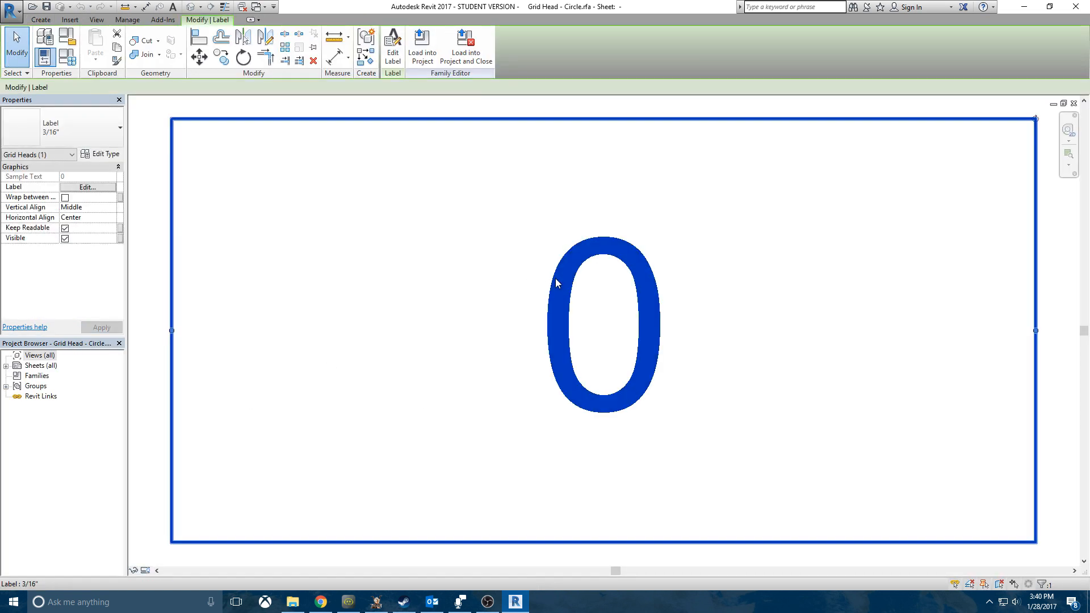
left_click(111, 156)
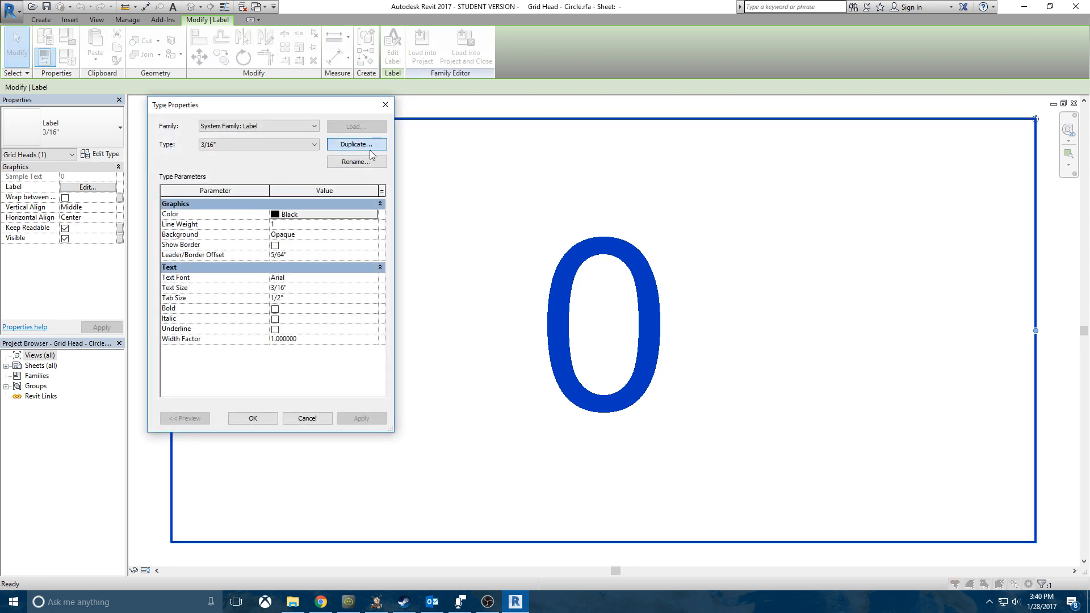
left_click(370, 146)
left_click(269, 256)
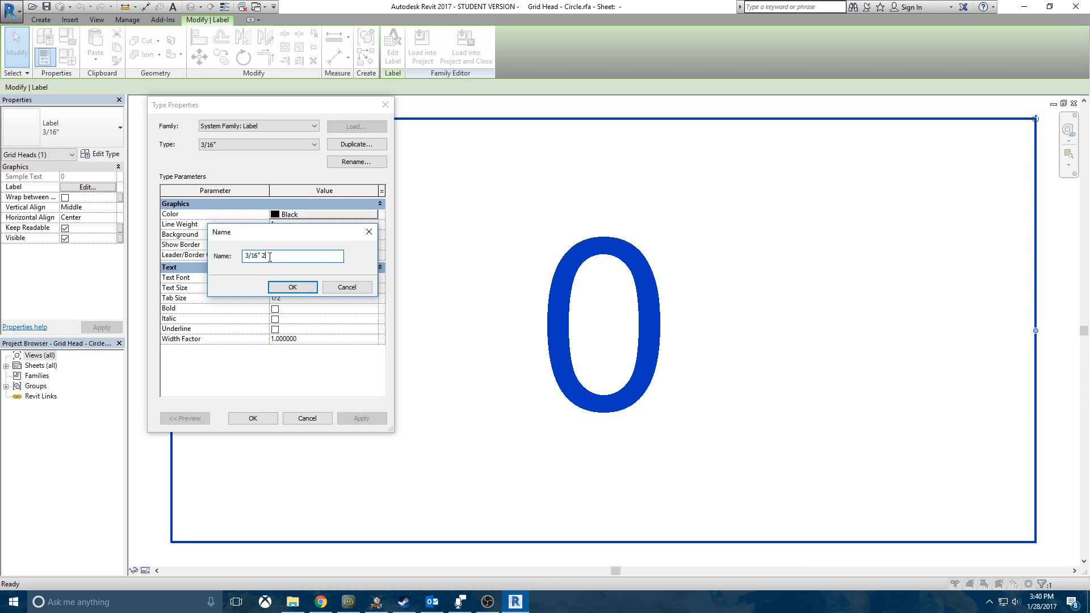
left_click_drag(270, 256, 257, 259)
type("64")
left_click(290, 288)
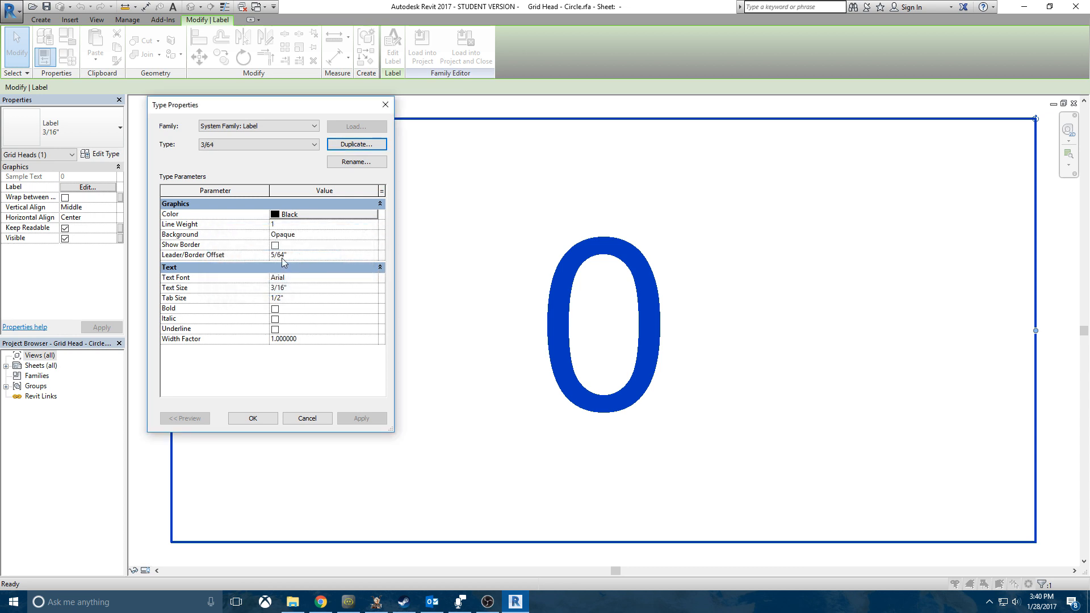
Set the 3/64 label type's text size to 3/64" and load the family into the project, overwriting the existing version.
left_click(270, 290)
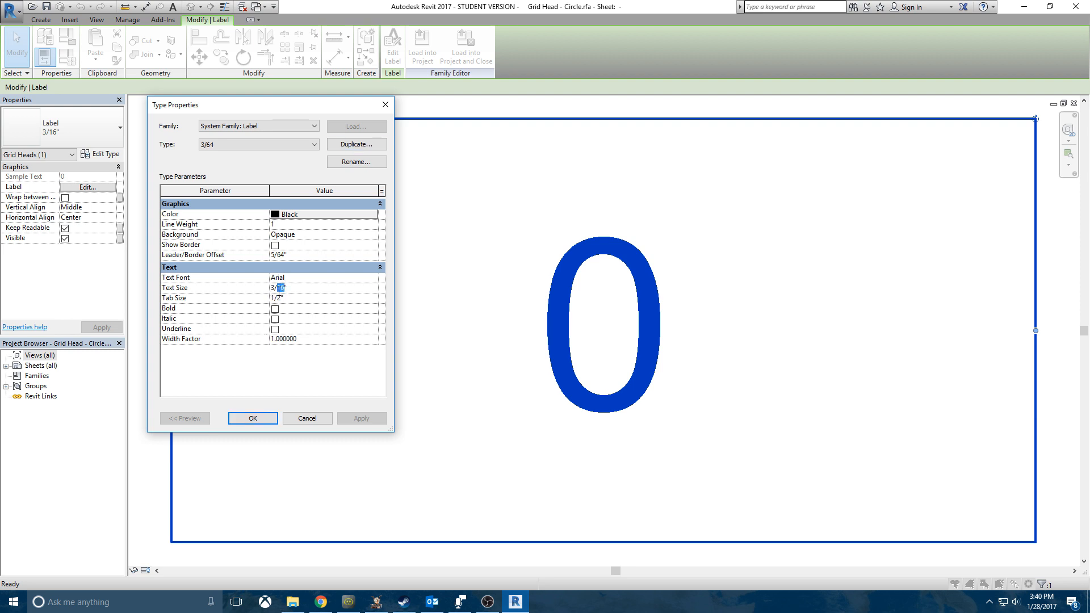
type("64")
left_click(268, 414)
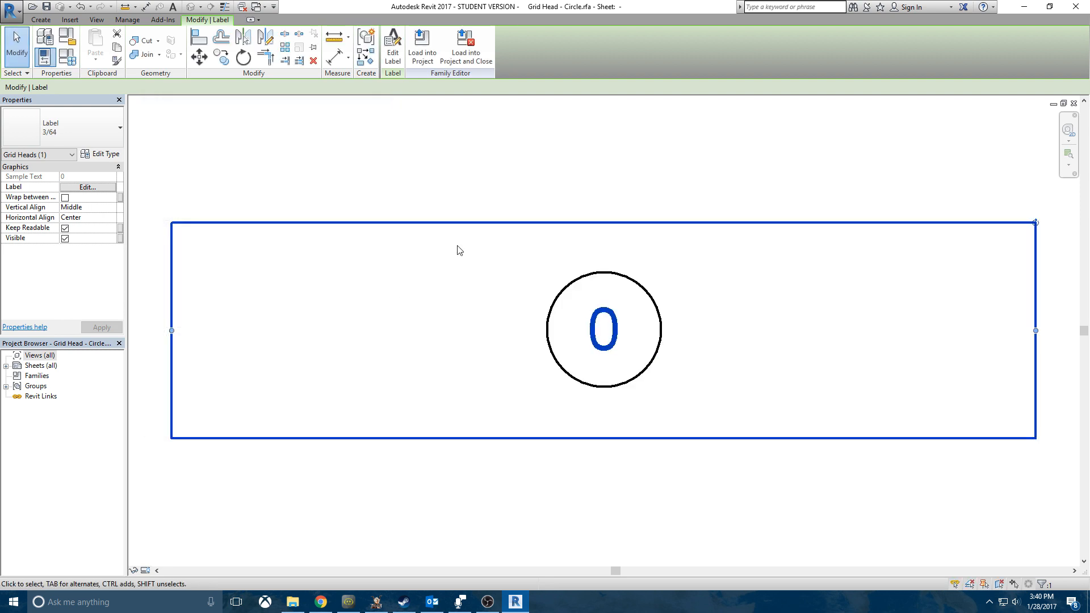
left_click(421, 47)
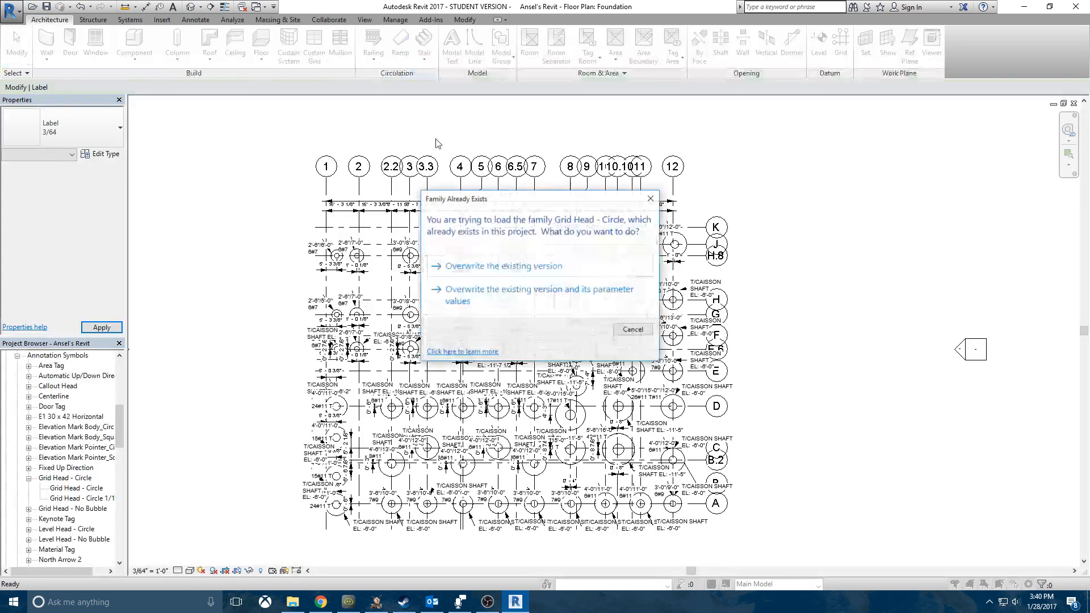
left_click(499, 267)
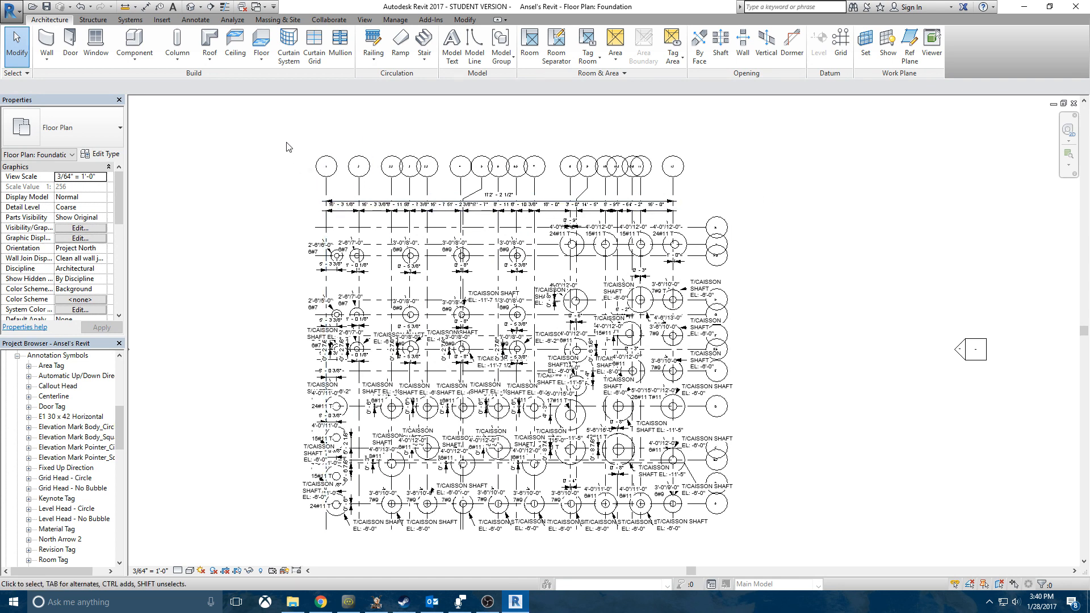
Assign the symbol Grid Head - Circle : Grid Head - Circle 1/16 to the 1/16" Bubble grid type.
left_click(327, 186)
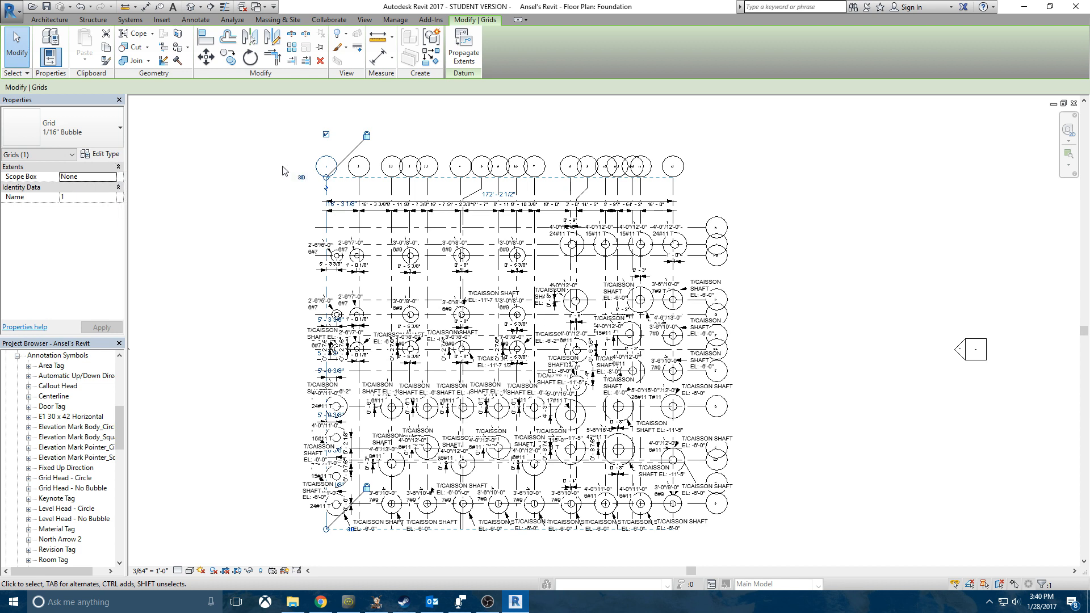
left_click(311, 185)
left_click(324, 184)
left_click(102, 154)
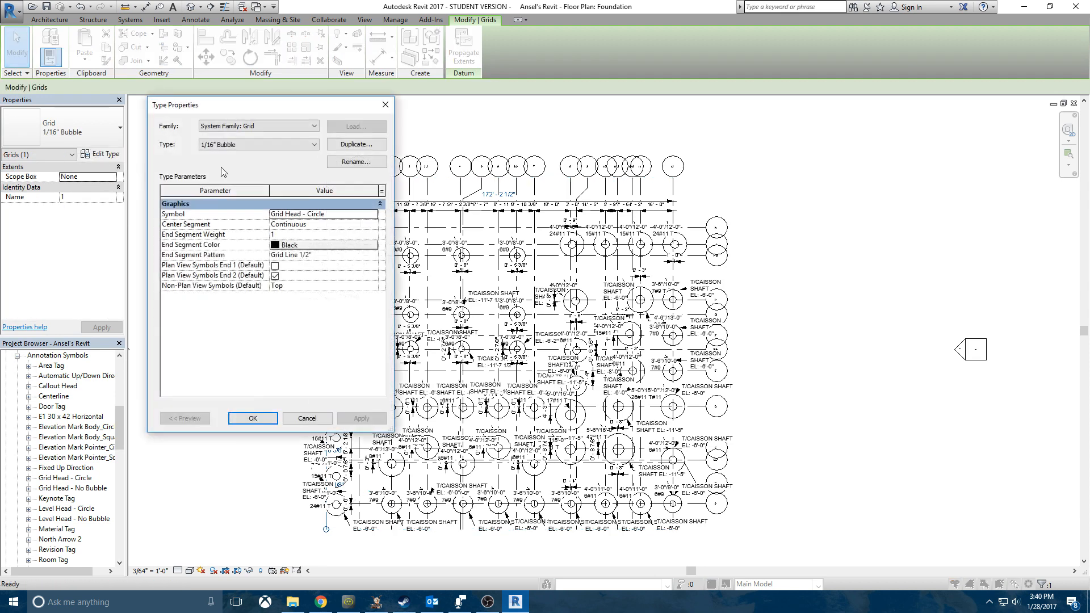
left_click(372, 214)
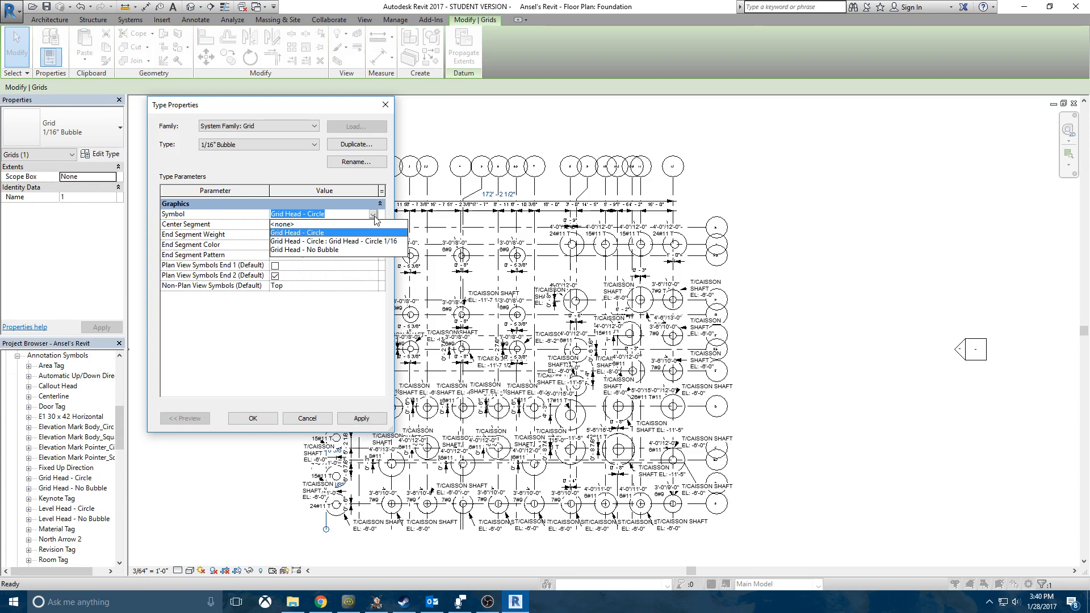
left_click(390, 242)
left_click(361, 418)
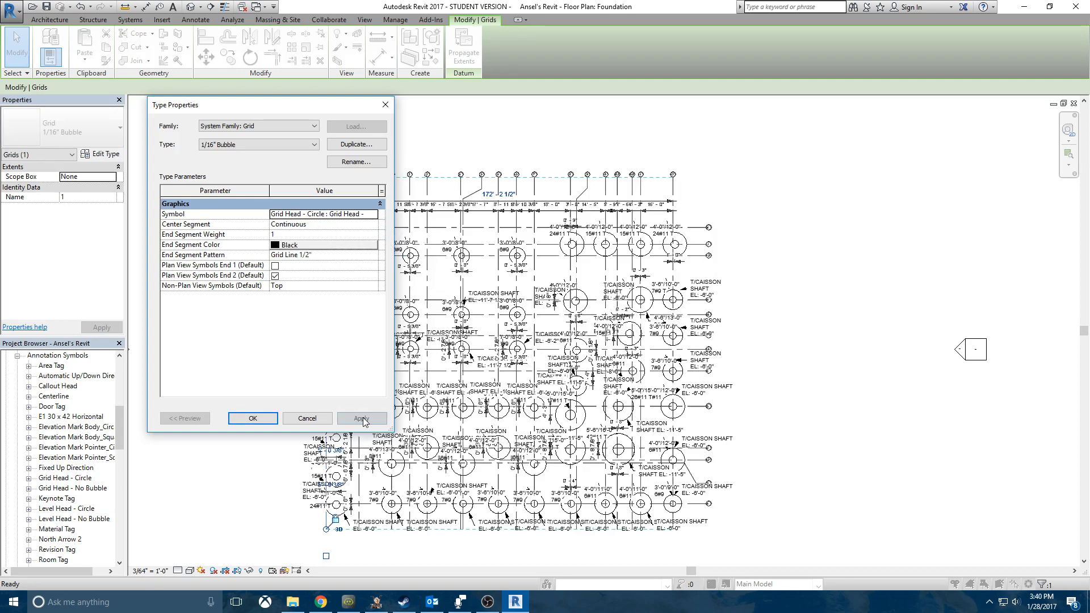
left_click(253, 418)
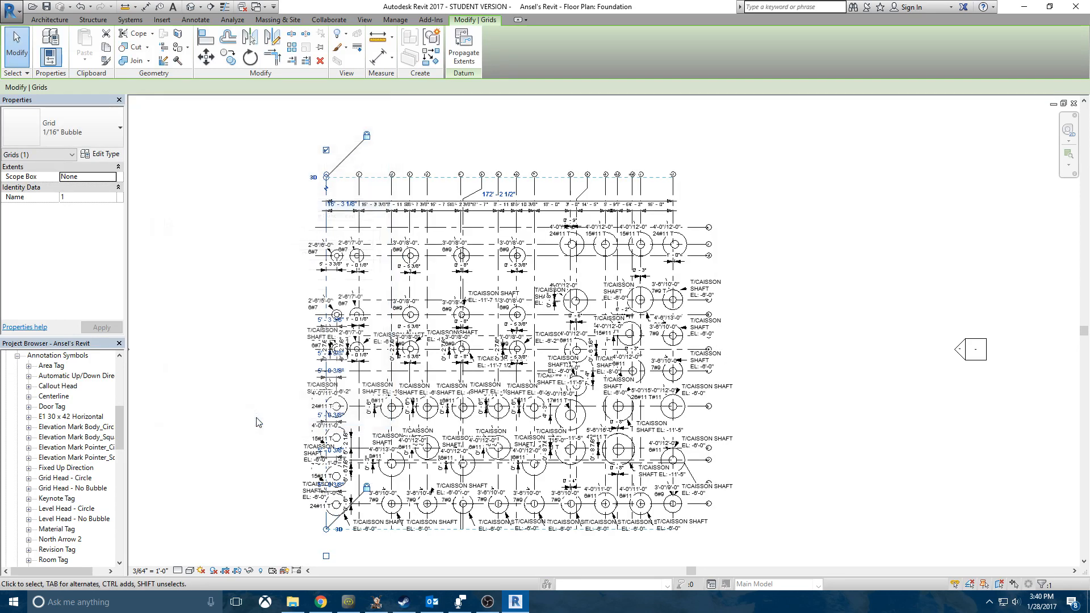
left_click(442, 143)
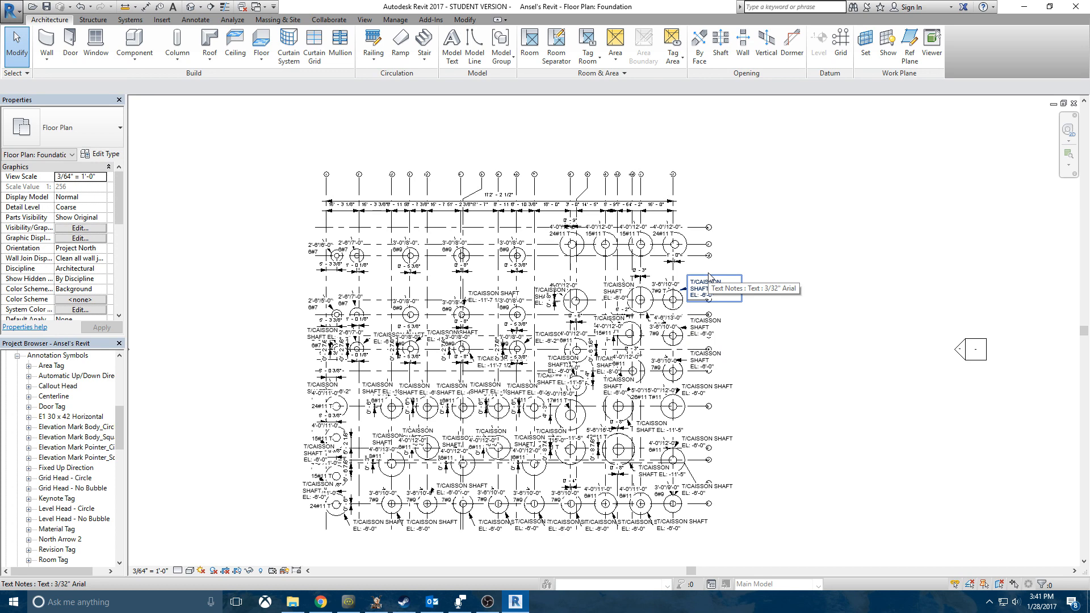
Examine how the label text fits inside the H.8 grid bubble.
scroll(709, 276, "up", 8)
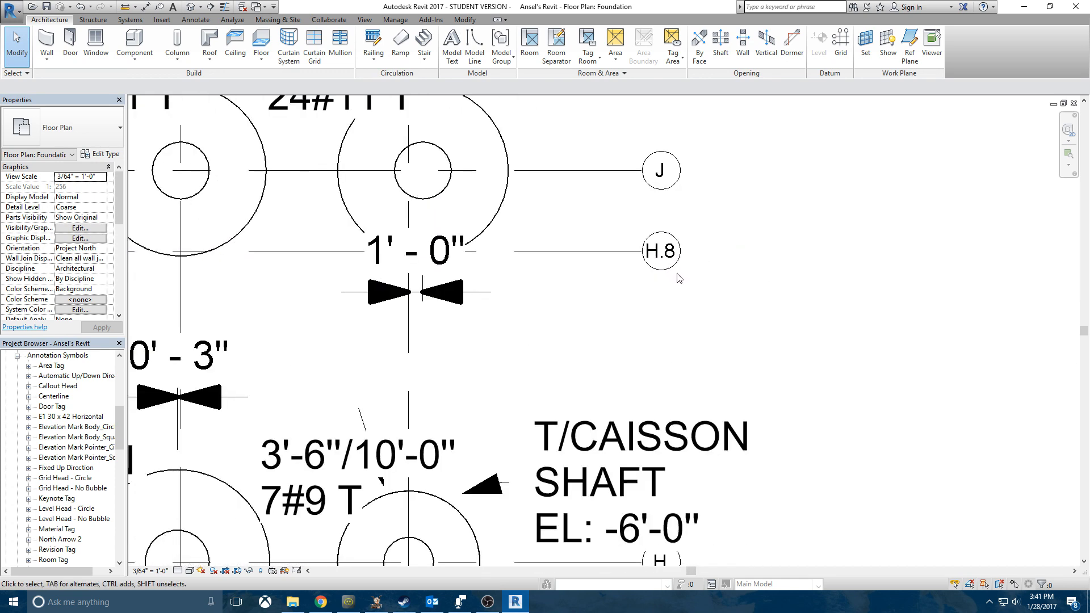
scroll(701, 273, "up", 3)
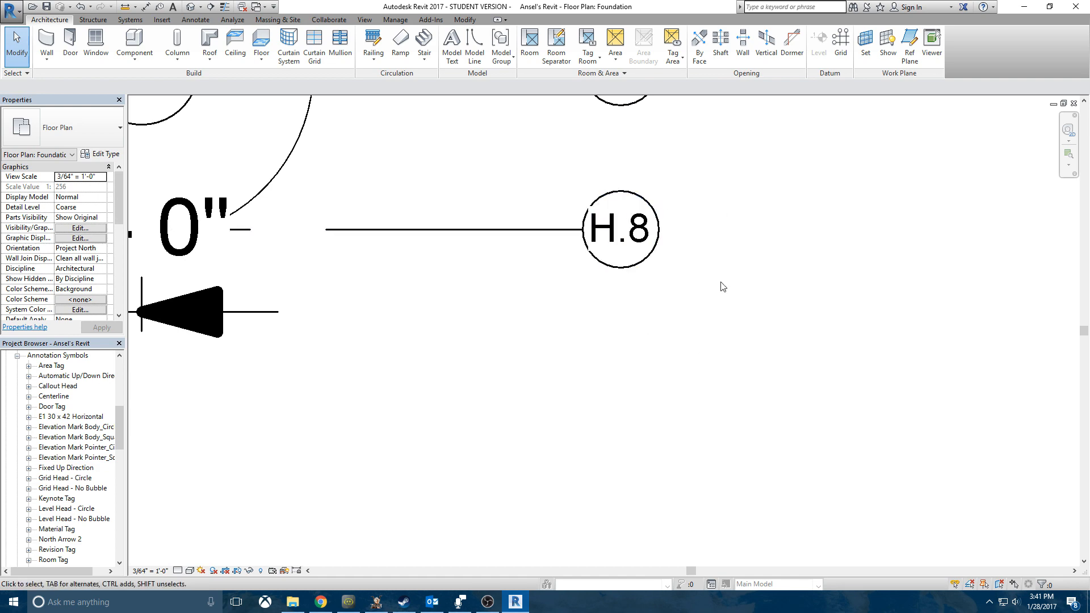
scroll(526, 208, "down", 6)
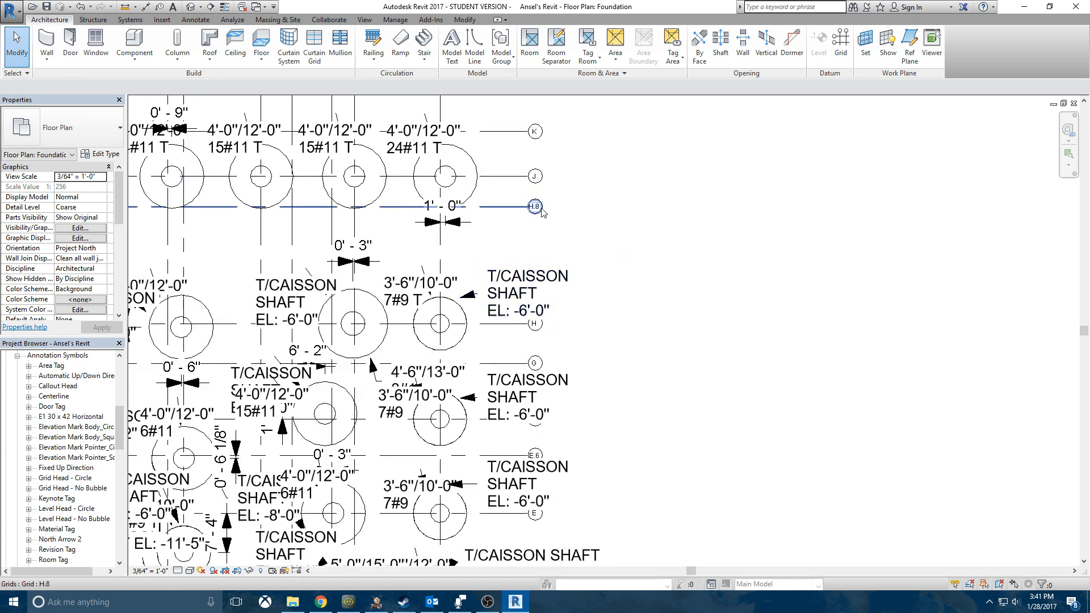
scroll(533, 211, "up", 7)
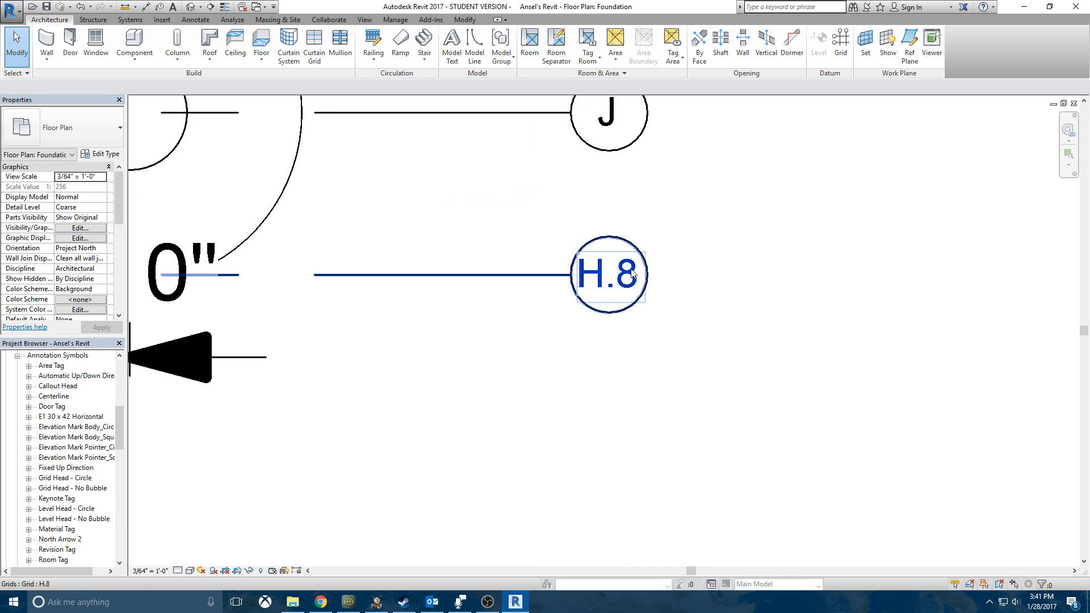
scroll(592, 252, "up", 2)
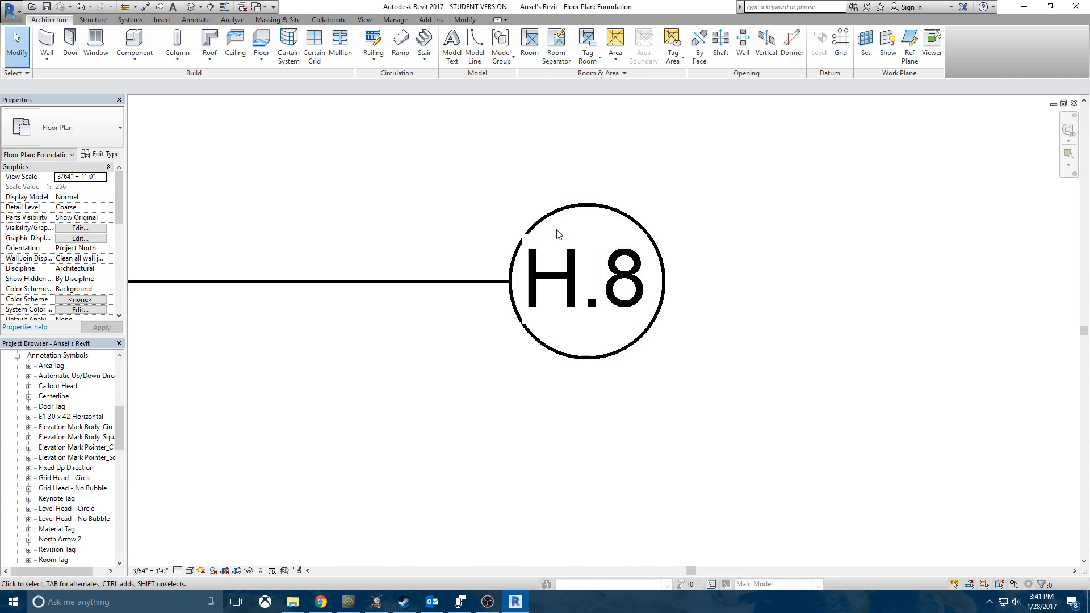
left_click(582, 210)
left_click(242, 220)
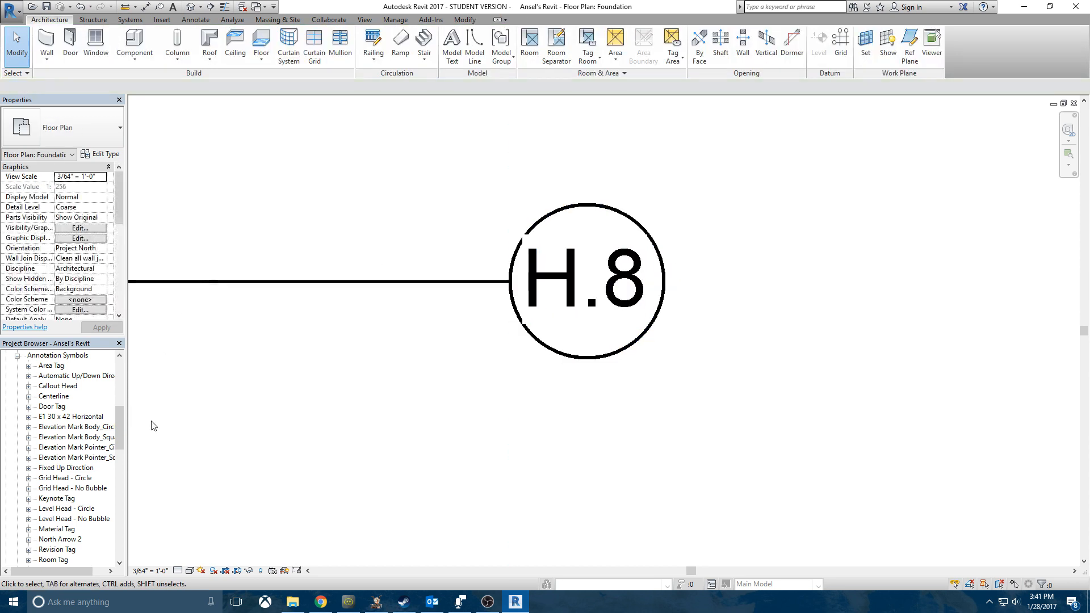
Set the radius of the Grid Head - Circle 1/16 type to 1/8".
left_click_drag(121, 425, 98, 419)
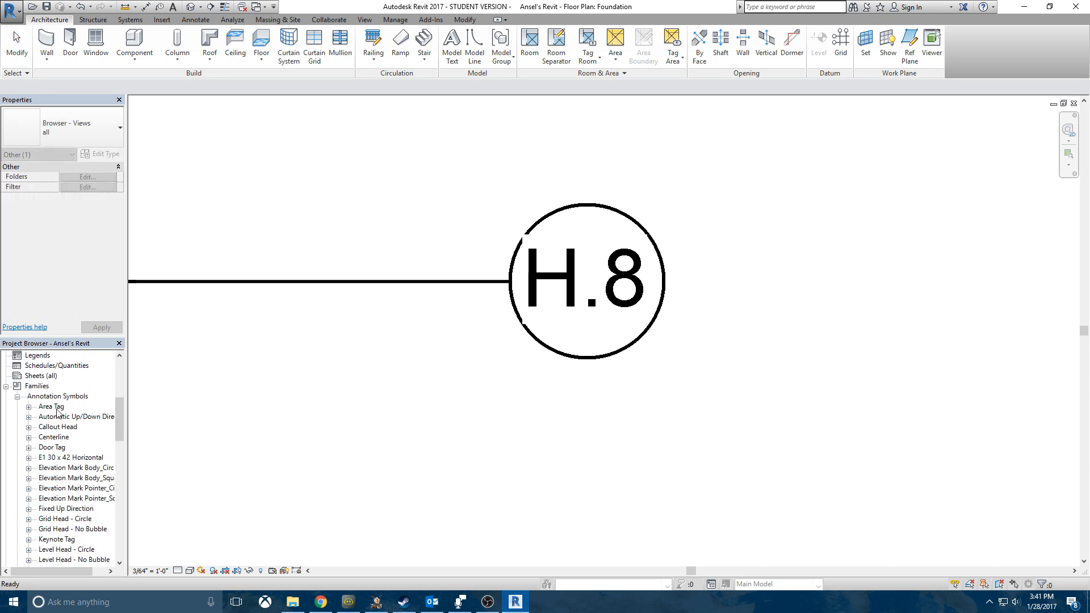
left_click_drag(119, 421, 109, 451)
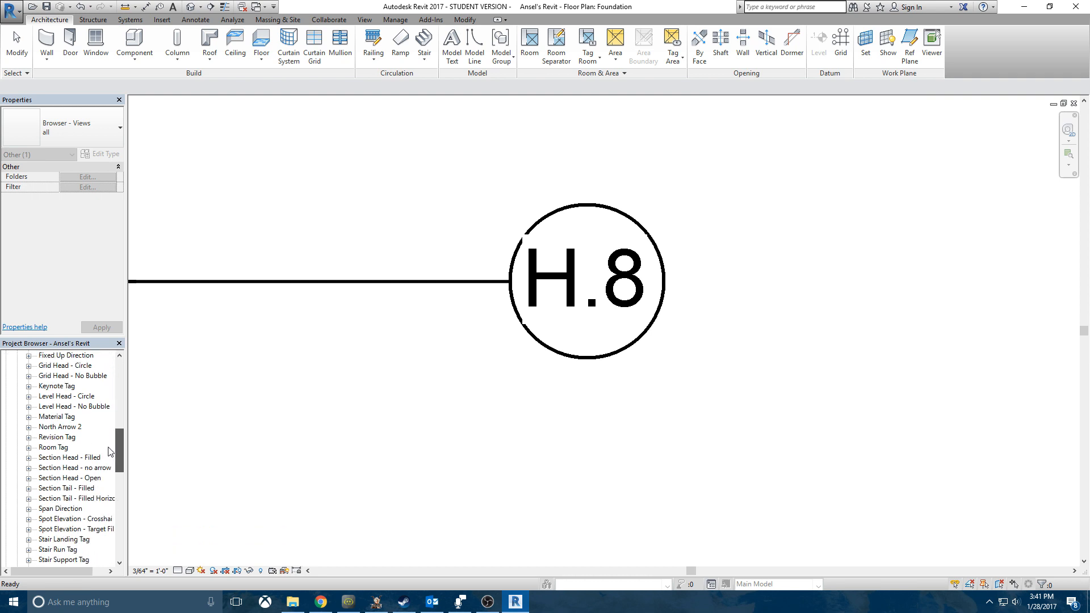
left_click(29, 365)
left_click(94, 386)
right_click(94, 386)
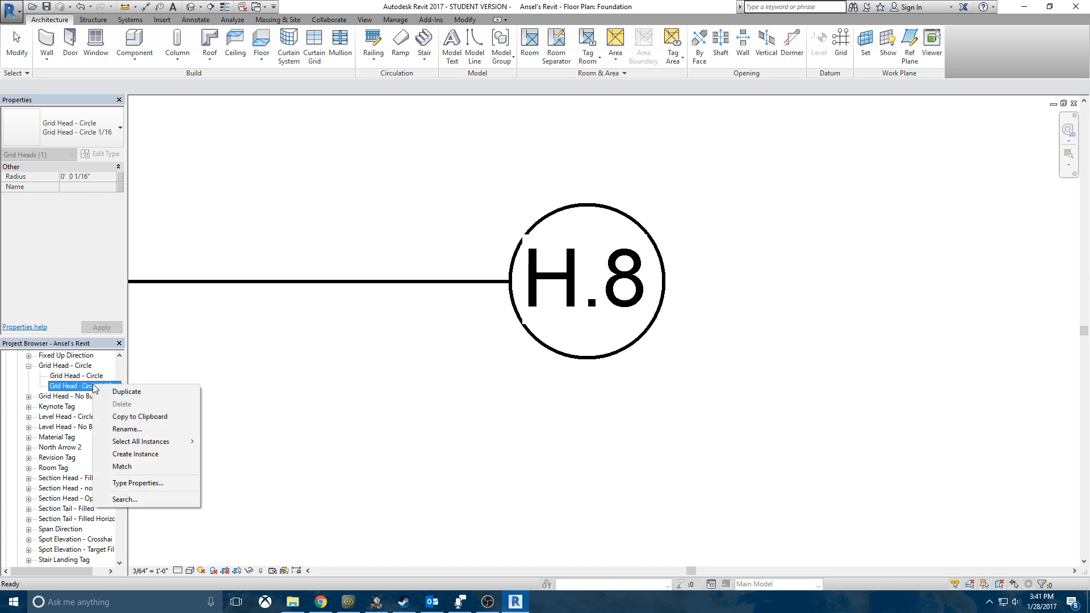
left_click(149, 483)
left_click(296, 214)
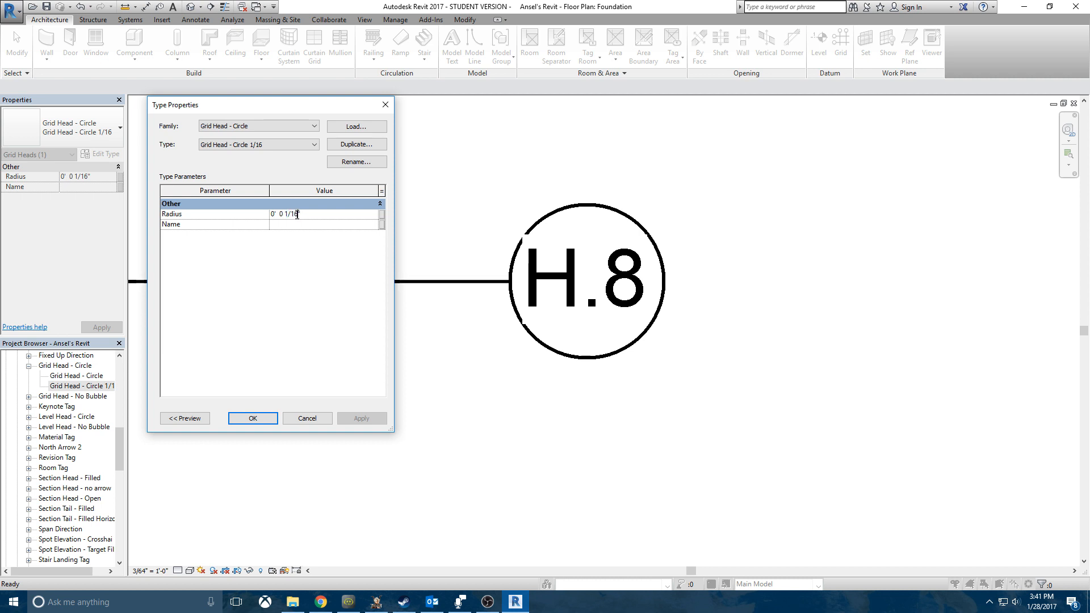
type("8")
left_click(274, 145)
left_click(269, 155)
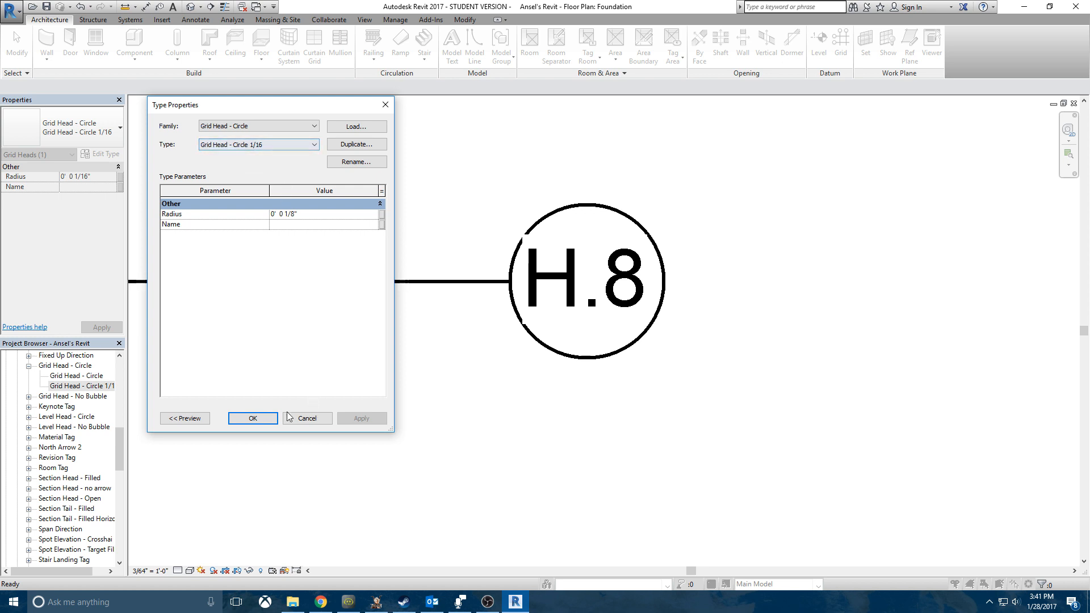
left_click(253, 417)
scroll(366, 404, "down", 2)
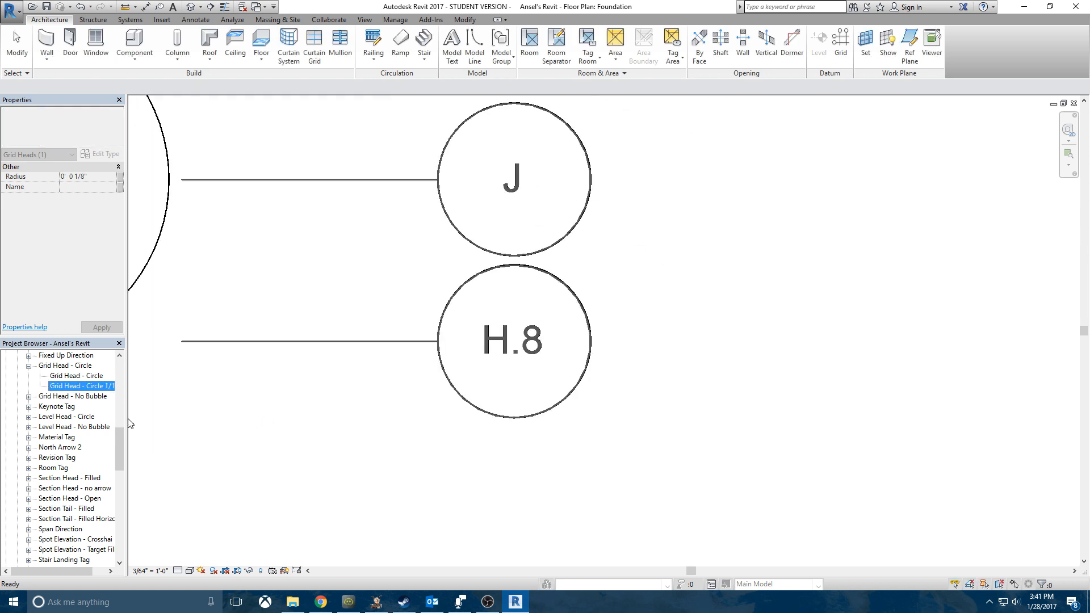
Set the radius of the Grid Head - Circle 1/16 type to 3/32".
double_click(85, 387)
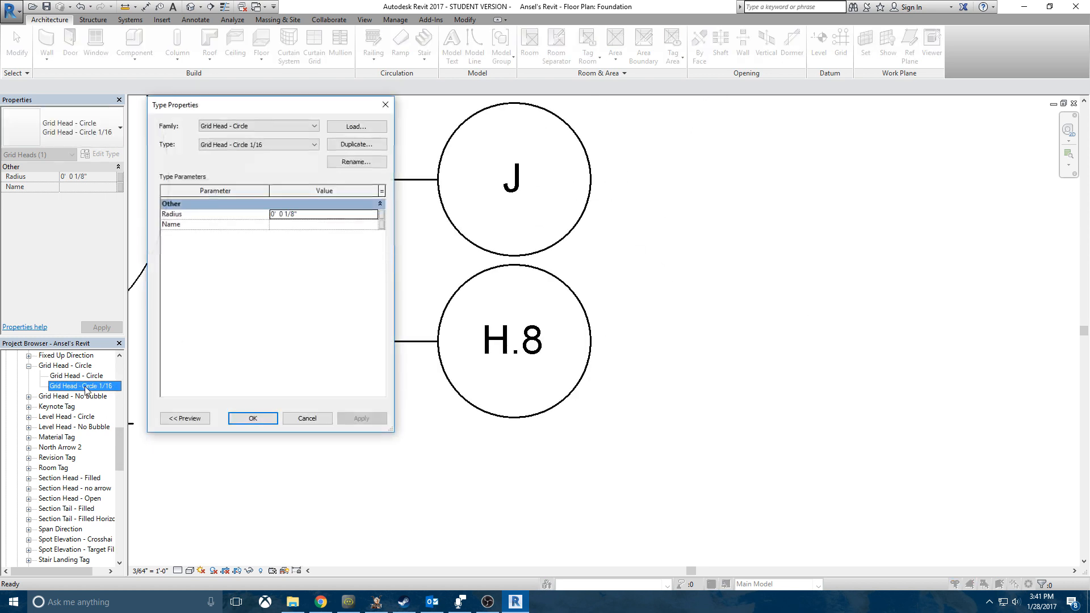
left_click(286, 214)
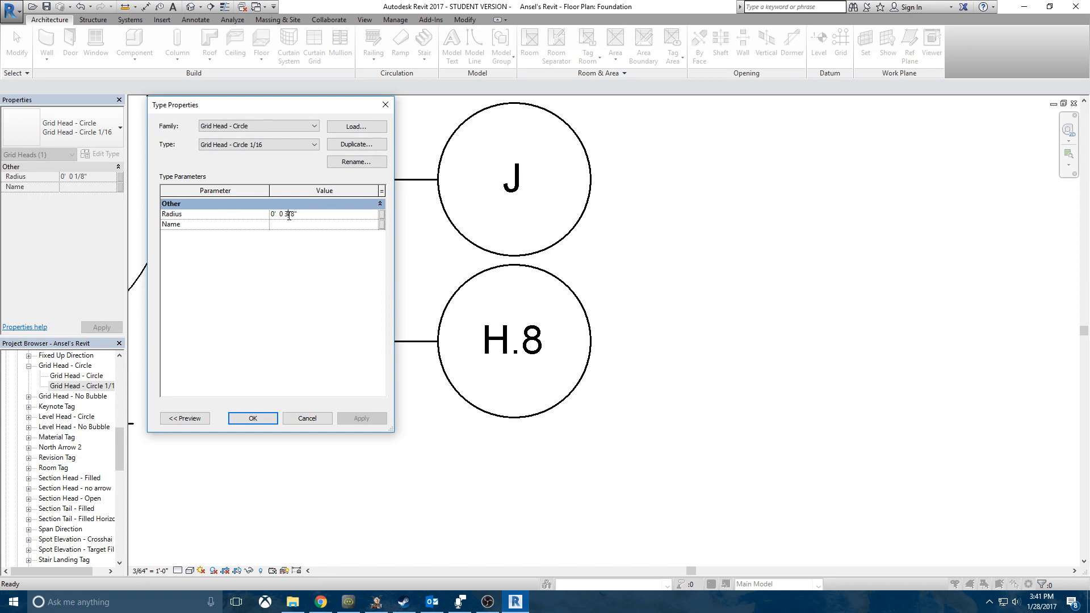
type("3/32")
left_click(252, 418)
scroll(420, 405, "down", 3)
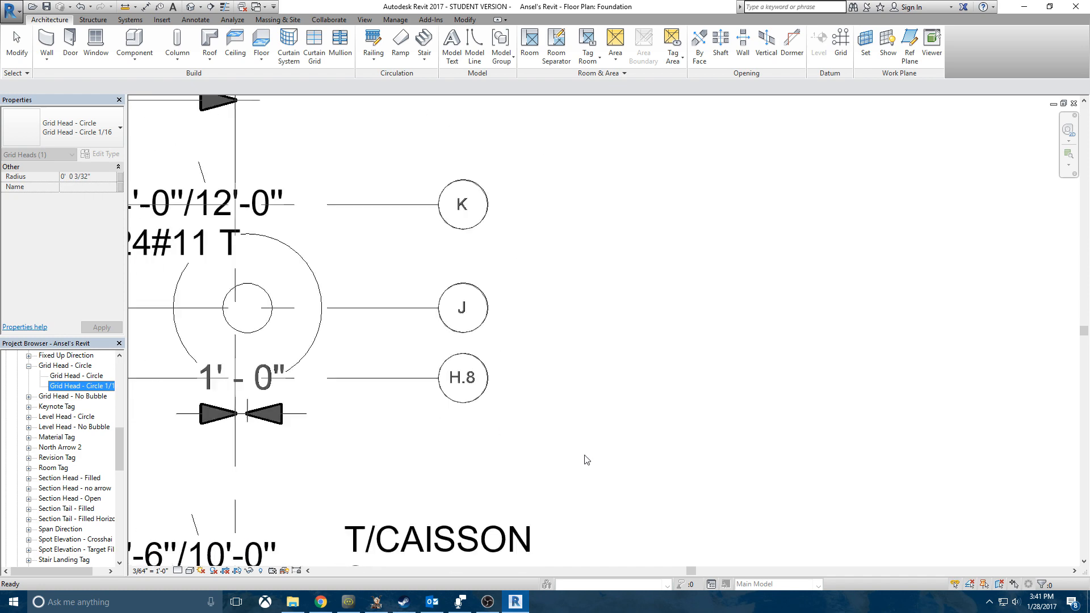
scroll(591, 457, "down", 4)
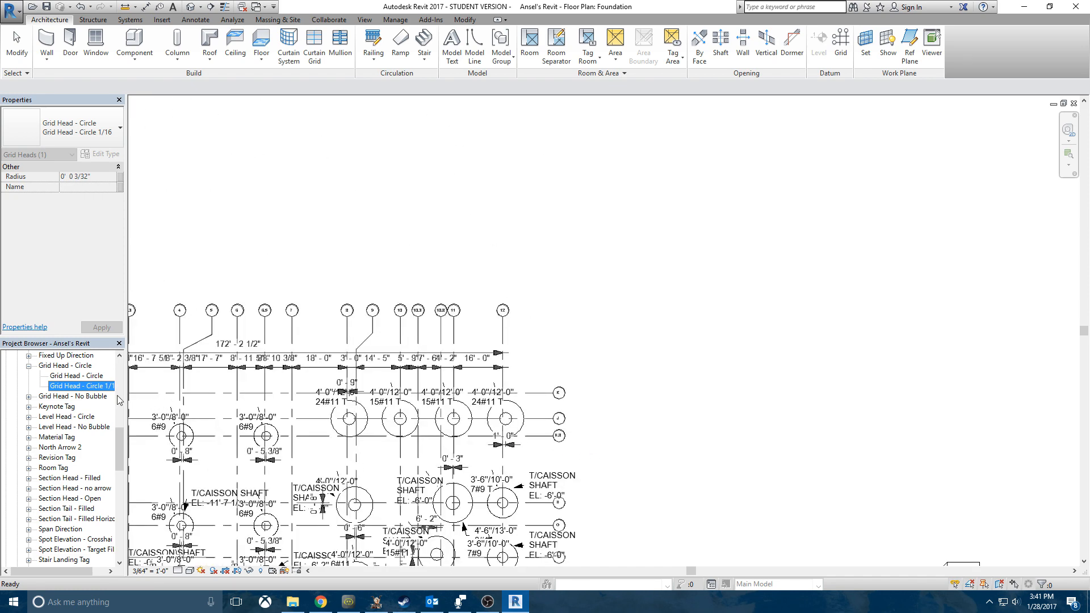
Rename the Grid Head - Circle 1/16 type to Grid Head - Circle 3/32.
double_click(95, 387)
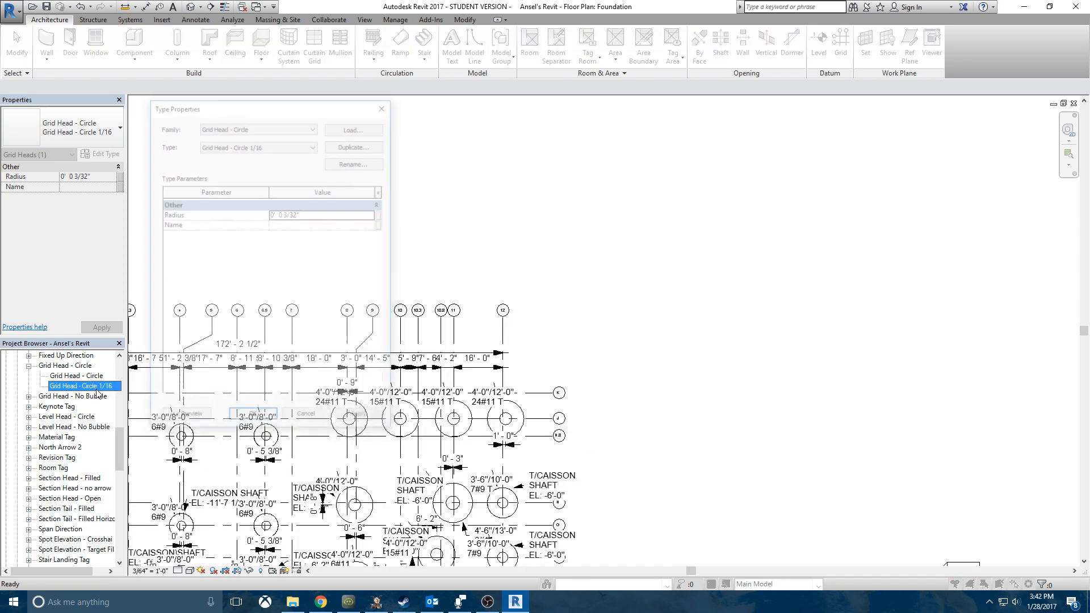
left_click(364, 159)
left_click(300, 271)
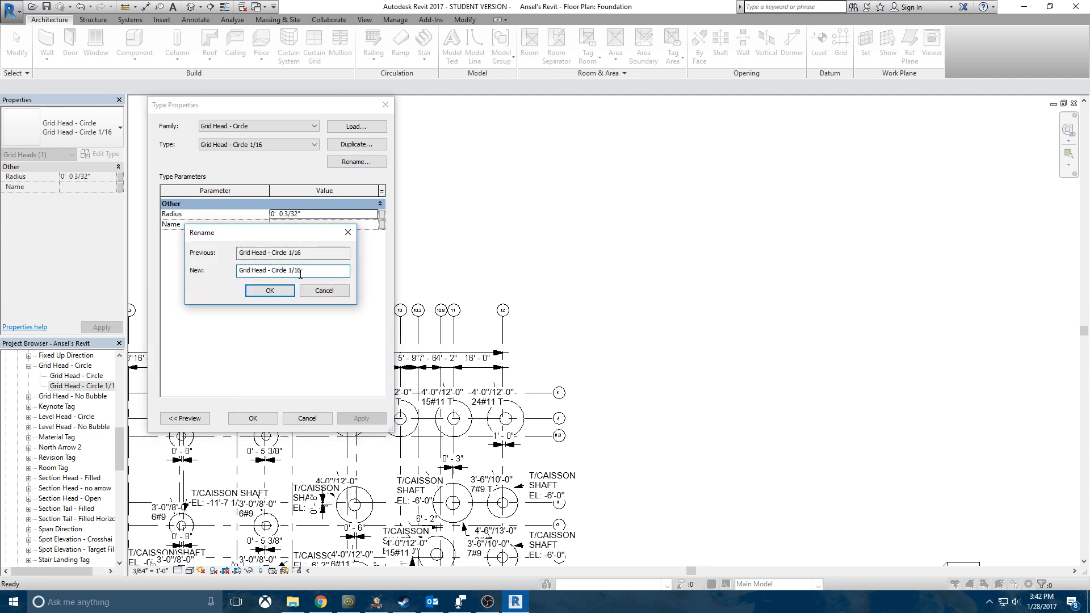
type("3")
left_click(270, 291)
left_click(252, 418)
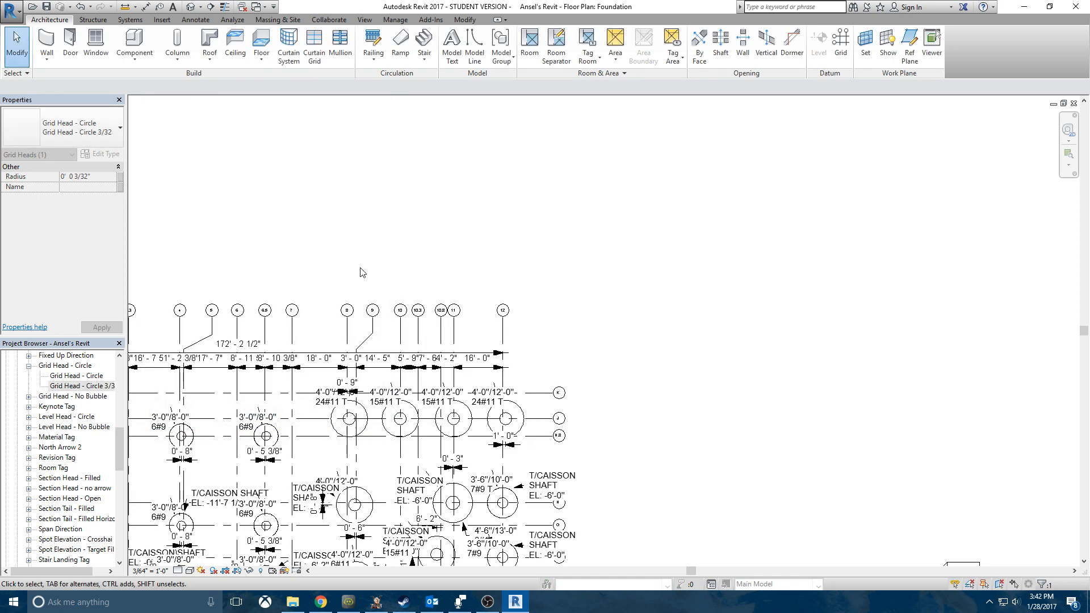
Examine the grid bubbles and their spacing across the whole Foundation plan.
scroll(360, 272, "down", 5)
middle_click_drag(500, 412, 495, 347)
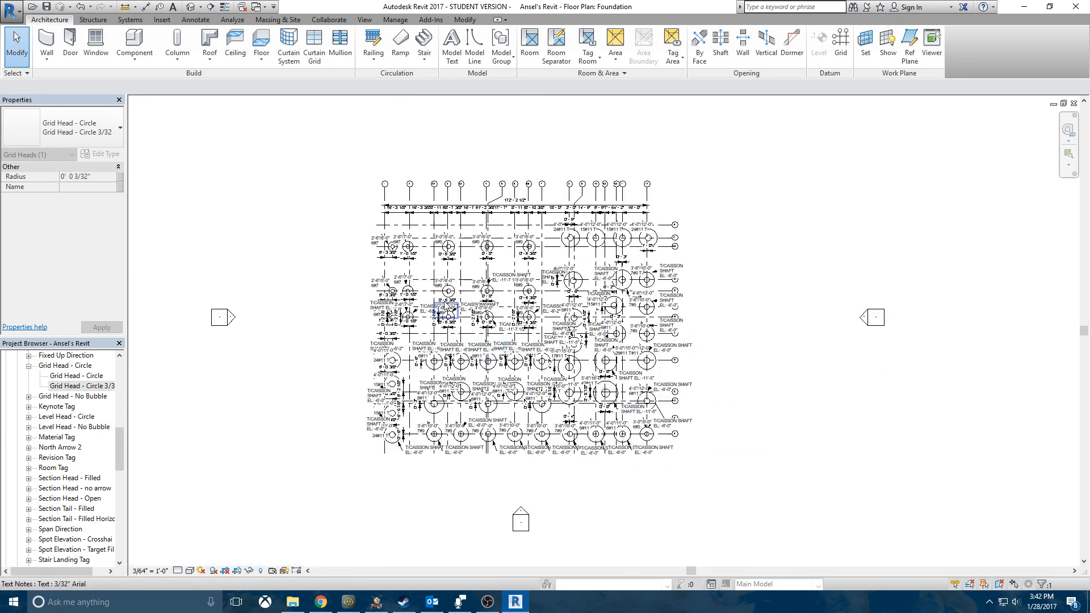
middle_click_drag(404, 240, 404, 260)
middle_click_drag(335, 191, 348, 205)
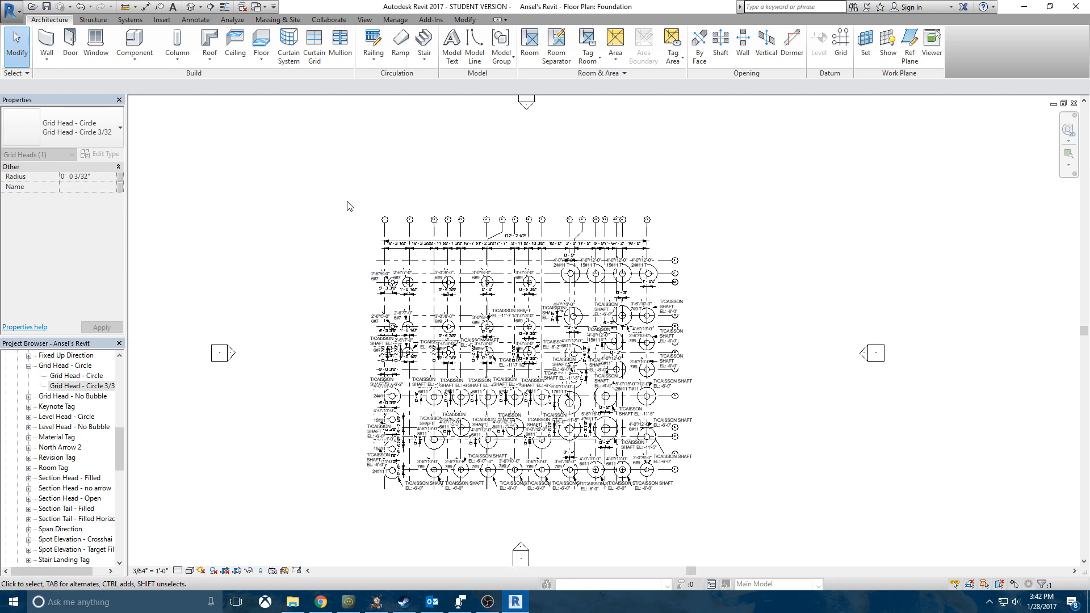
scroll(420, 226, "up", 3)
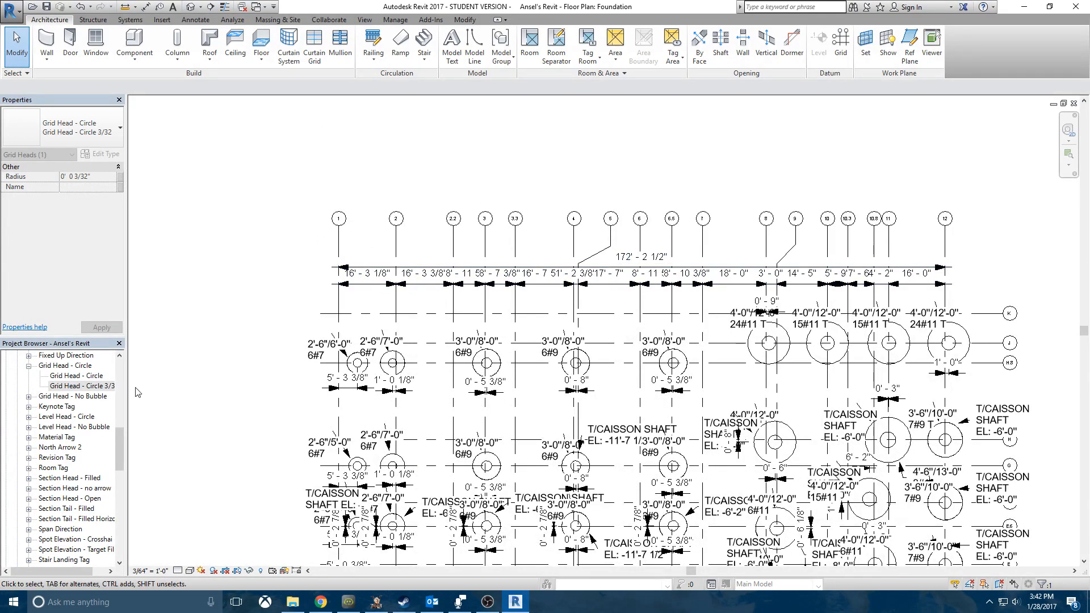
left_click_drag(120, 438, 120, 369)
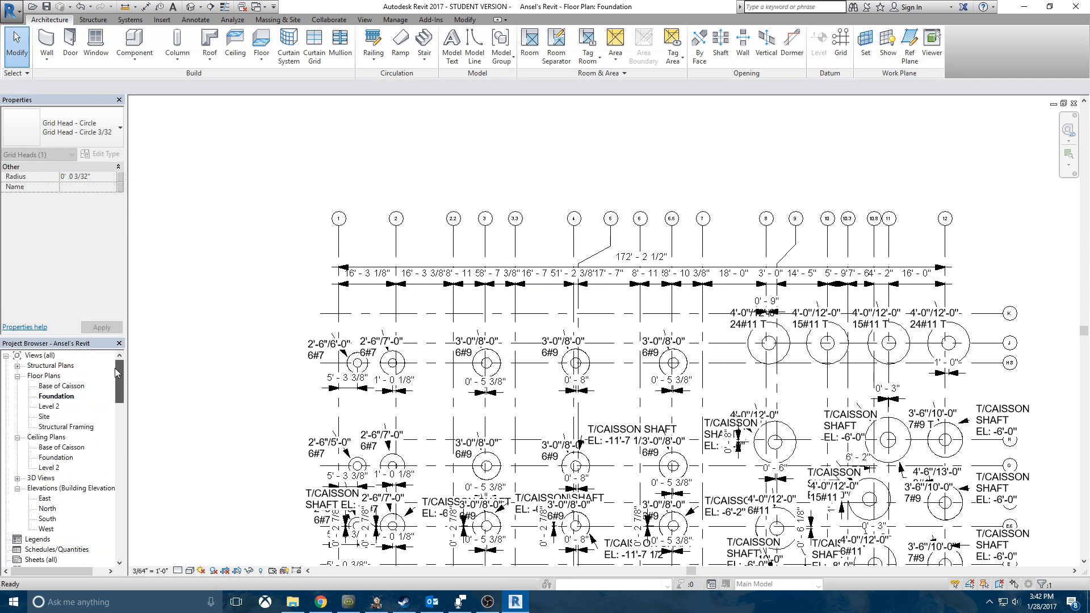
left_click(47, 398)
left_click(327, 303)
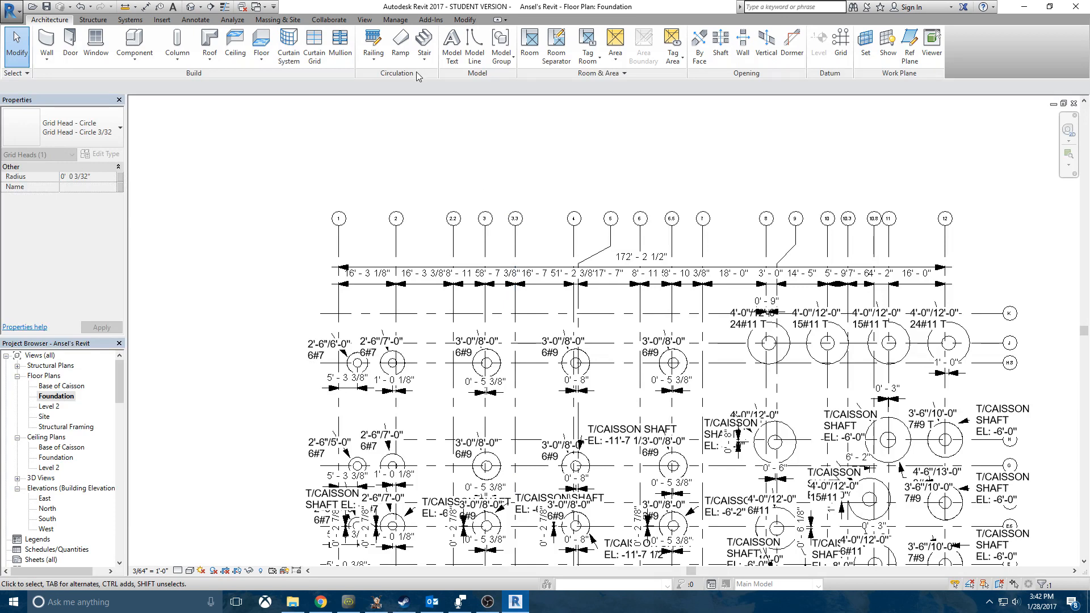
Place an aligned dimension string across grids 1, 2, 2.2, 3, 3.3 and 4, above the grid bubbles.
left_click(465, 20)
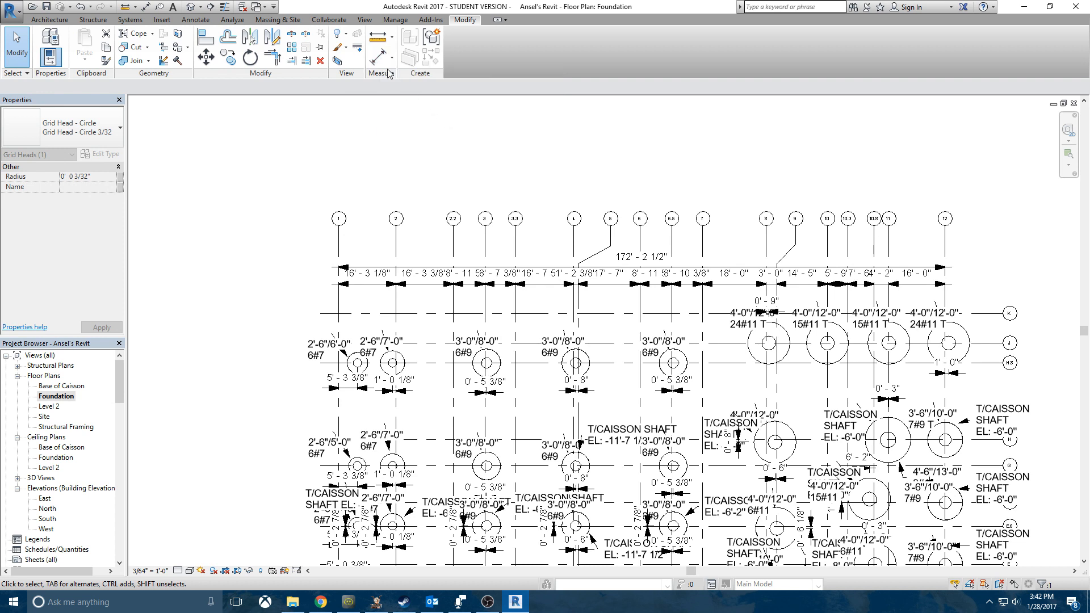
left_click(378, 57)
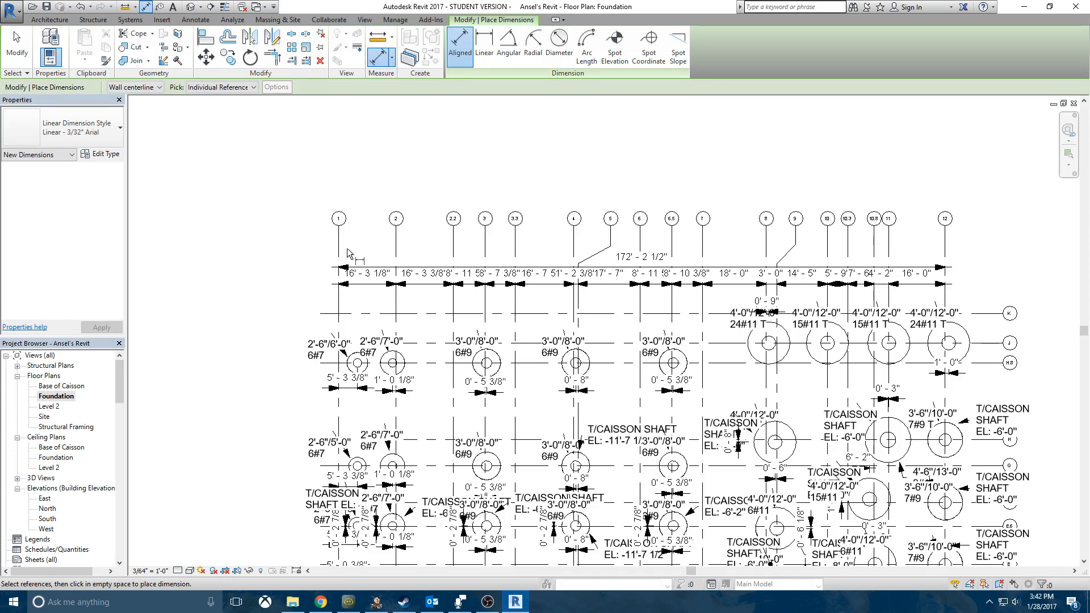
left_click(340, 249)
left_click(395, 249)
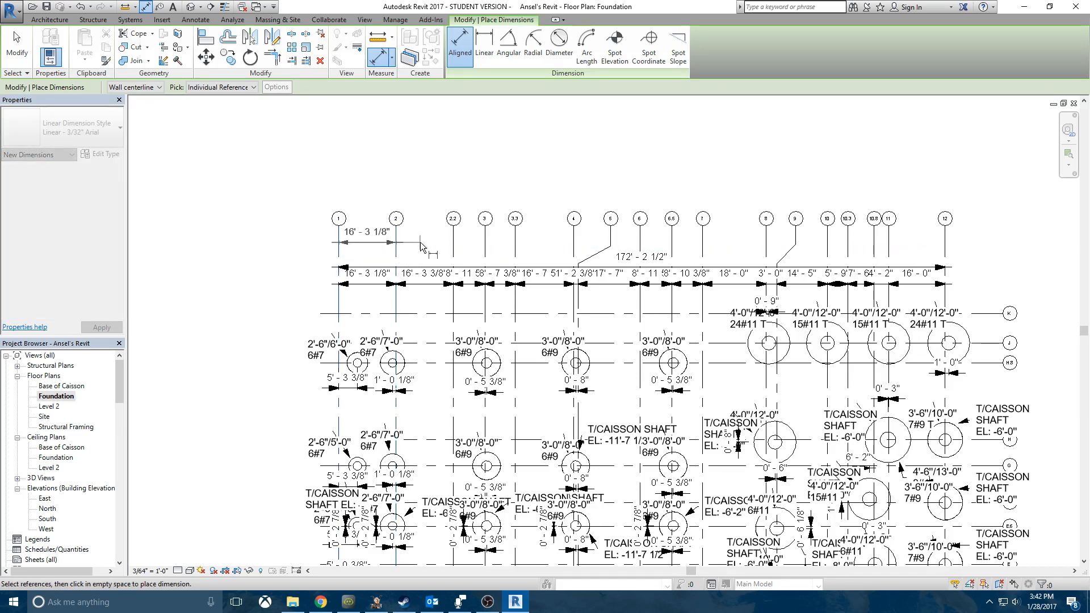
left_click(454, 252)
left_click(485, 245)
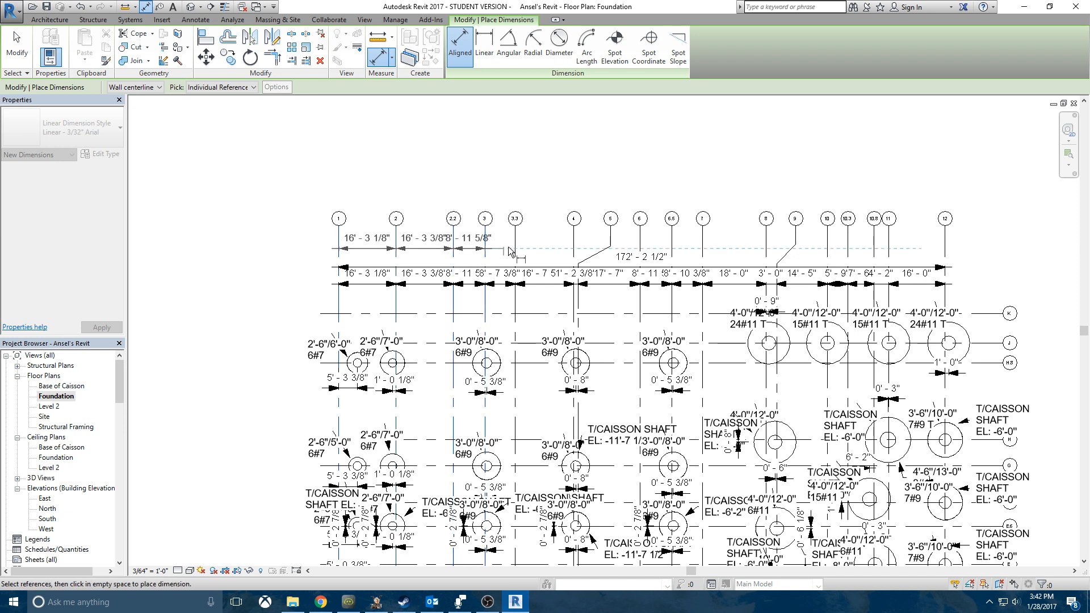
left_click(515, 245)
left_click(574, 249)
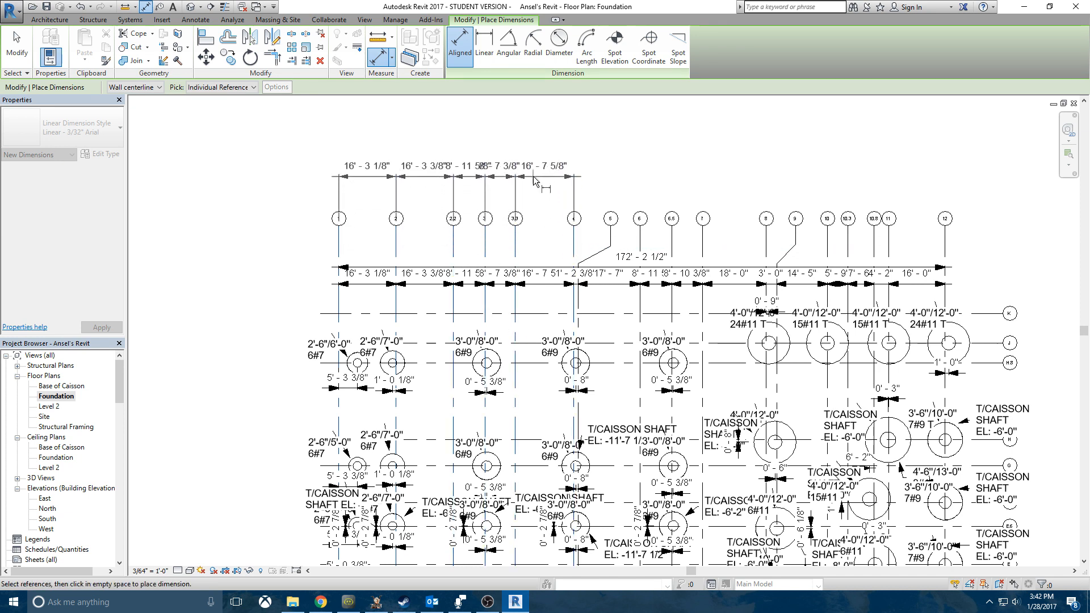
left_click(570, 171)
left_click(17, 45)
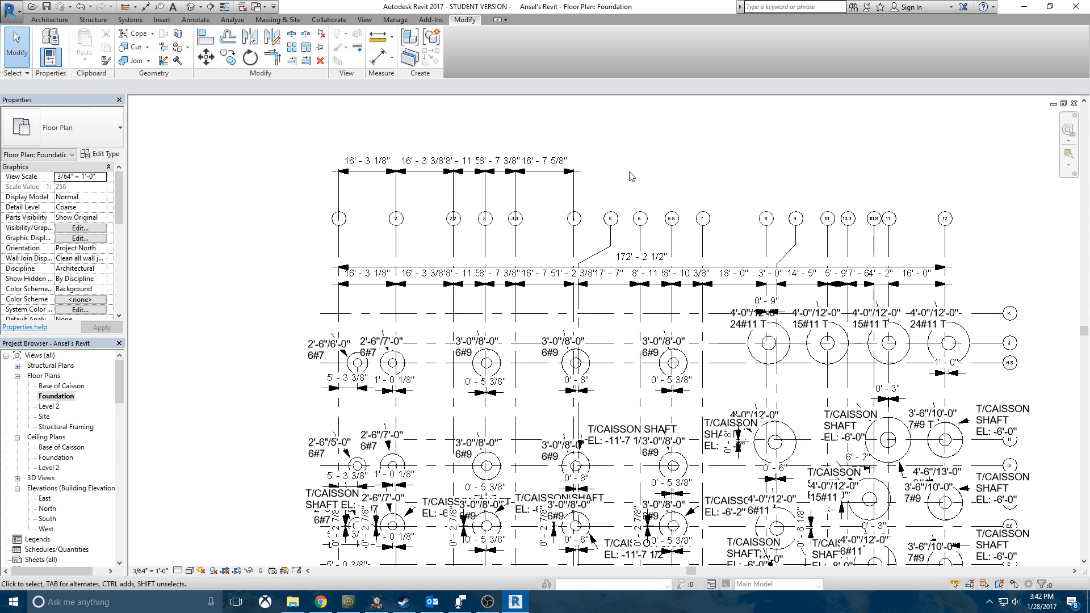
Add an aligned dimension between grids 6 and 7 above the bubbles, in line with the dimension string over grids 1 to 4.
left_click(195, 20)
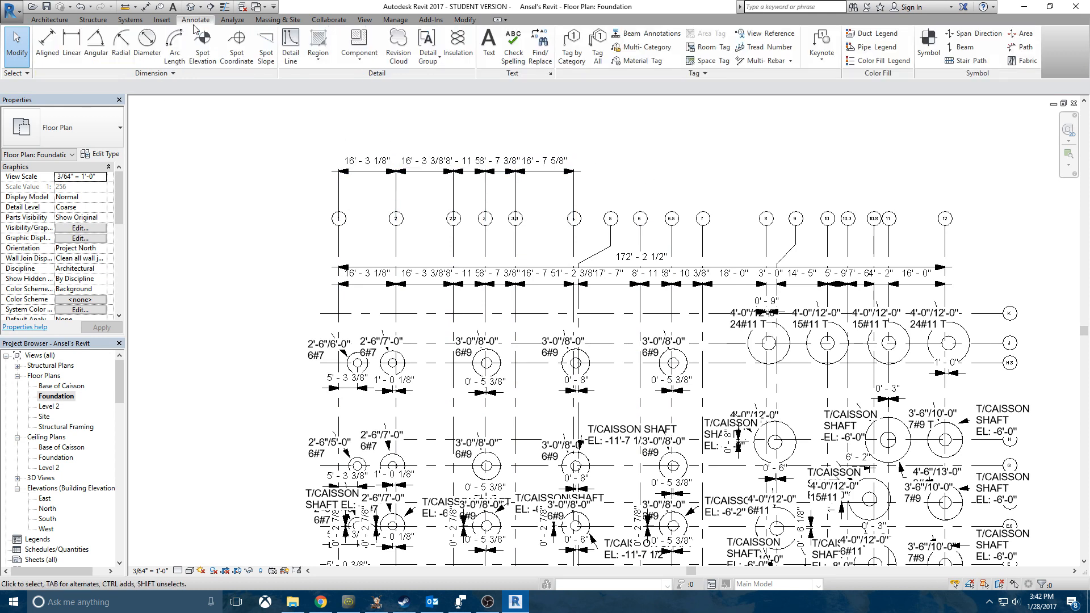
left_click(53, 44)
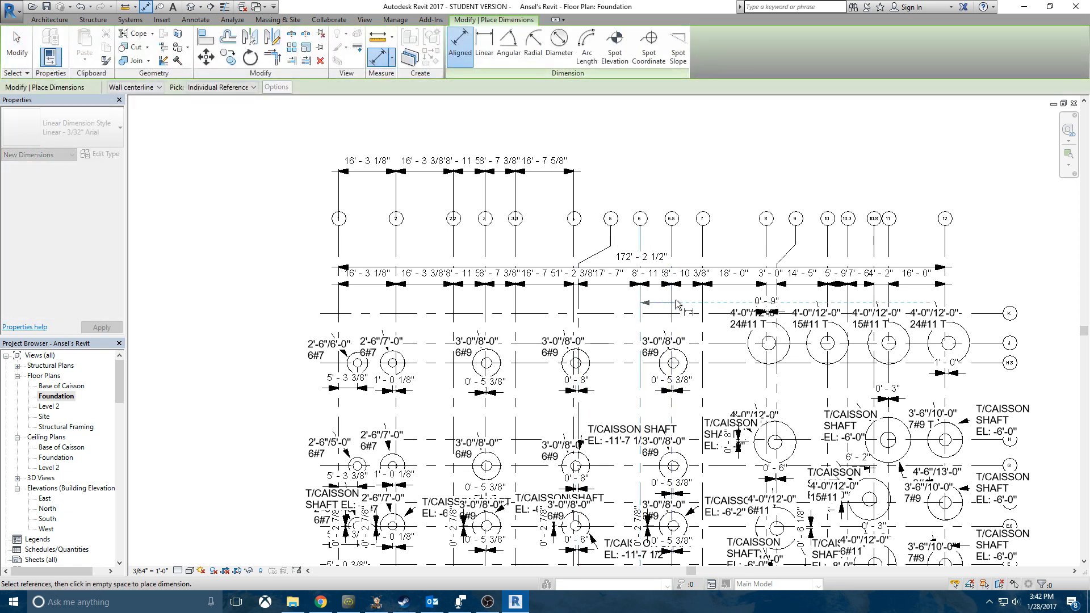
left_click(702, 306)
left_click(640, 307)
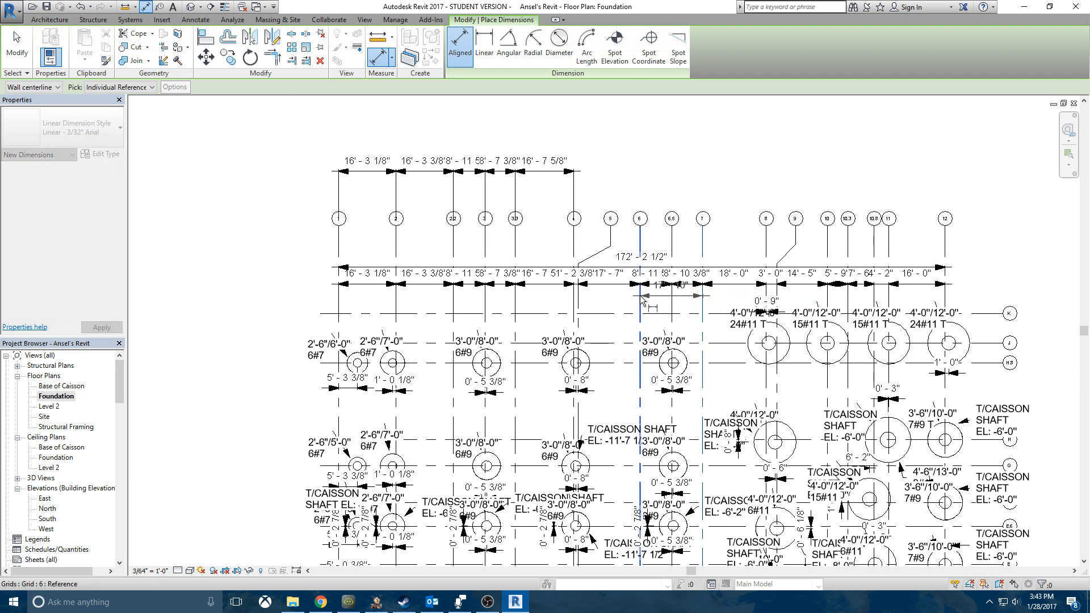
left_click(648, 172)
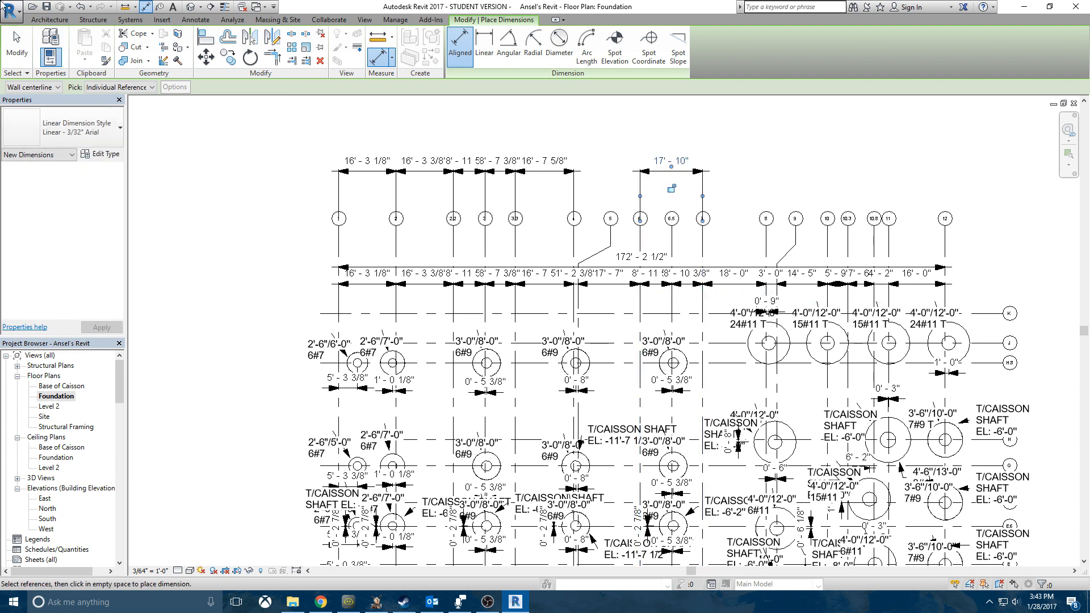
left_click(26, 50)
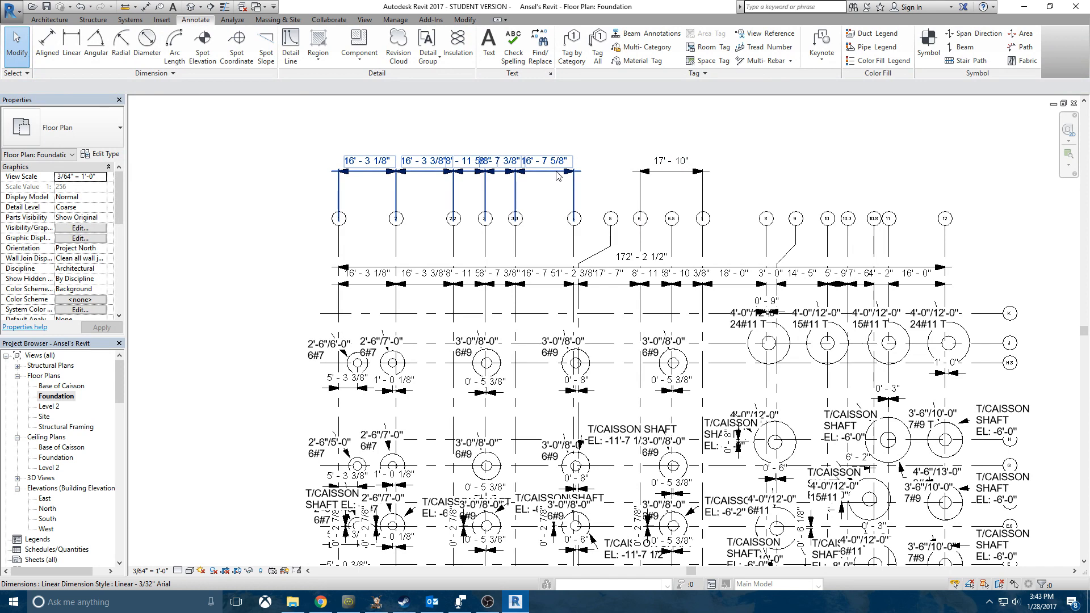
Duplicate the dimension type of the string over grids 1 to 4 as Linear - 3/64" Arial.
left_click(357, 172)
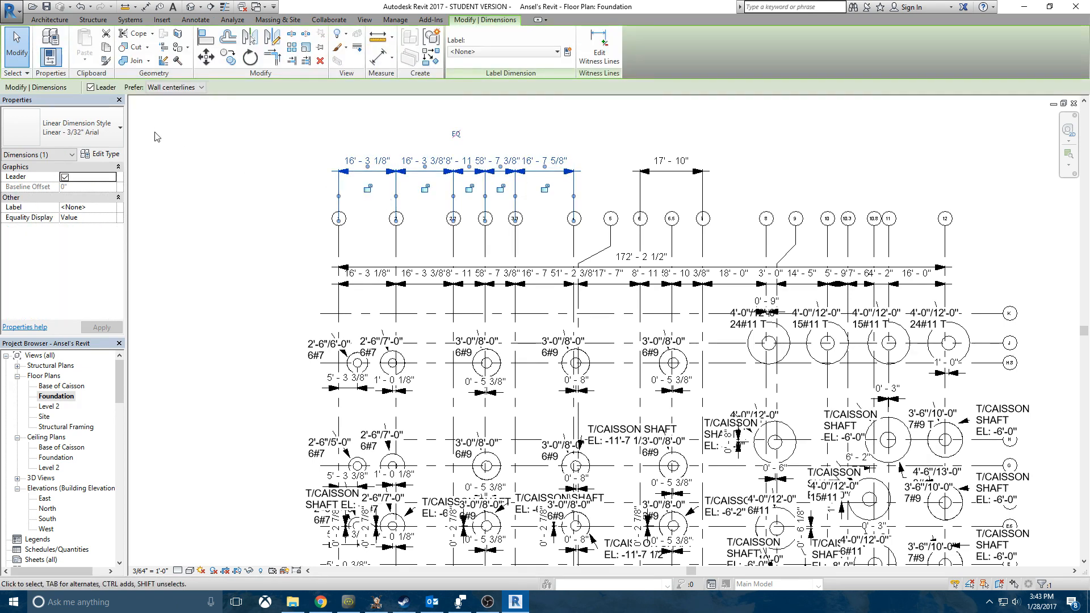
left_click(94, 154)
left_click(356, 144)
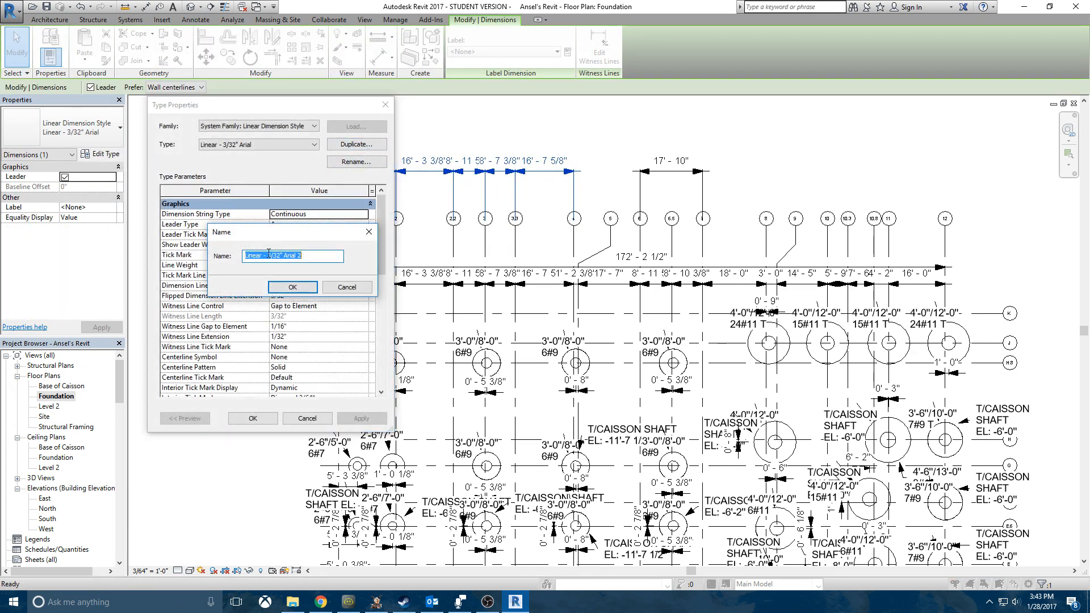
left_click(280, 256)
type("64")
key("BackSpace")
key("BackSpace")
left_click(294, 287)
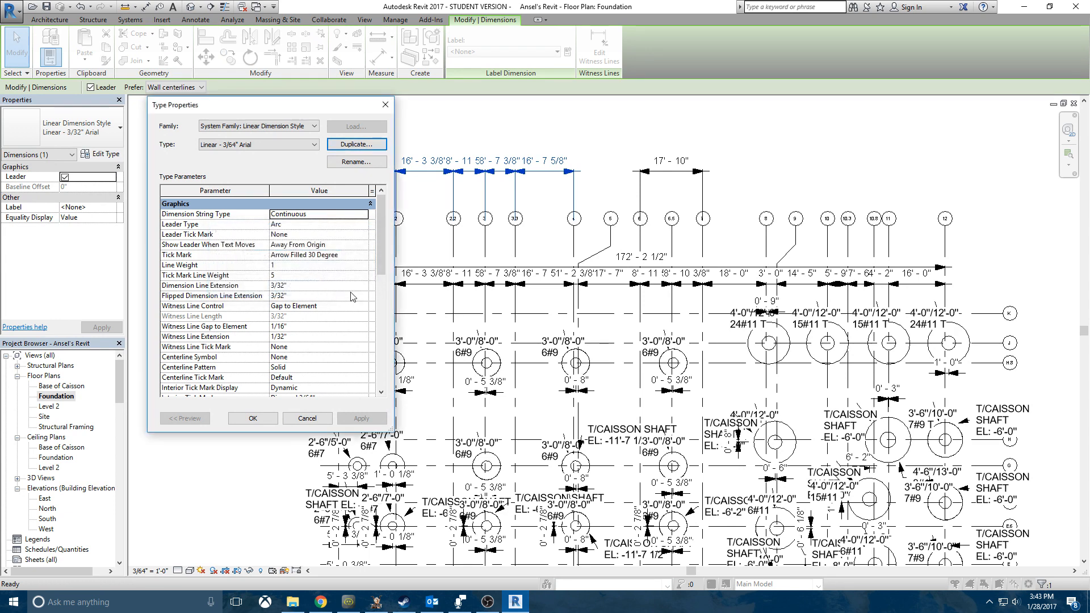
Set the tick mark line weight of the Linear - 3/64" Arial dimension type to 1.
left_click(279, 275)
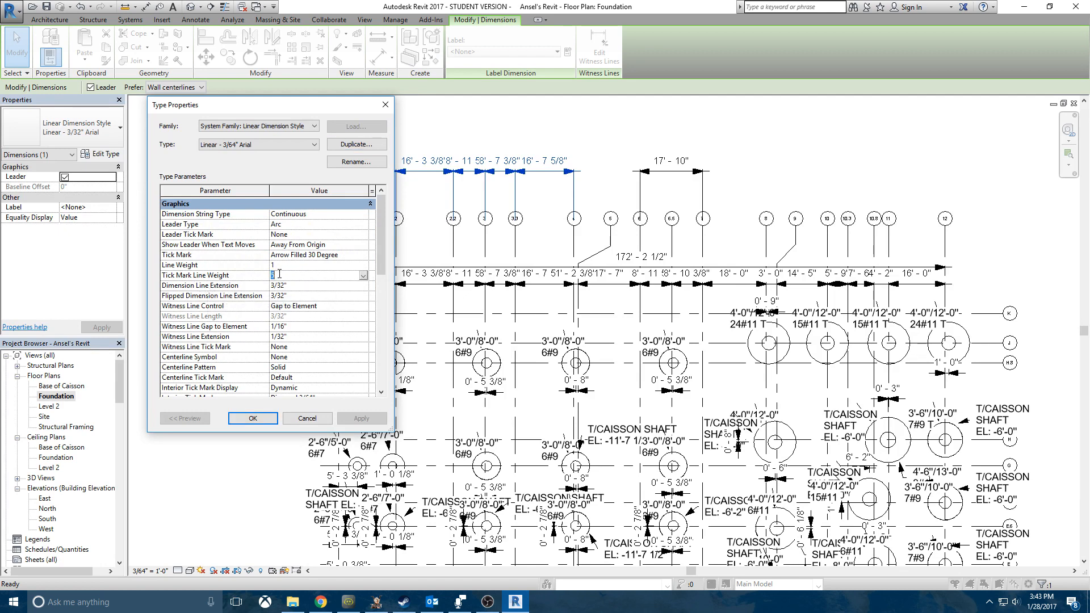
type("1")
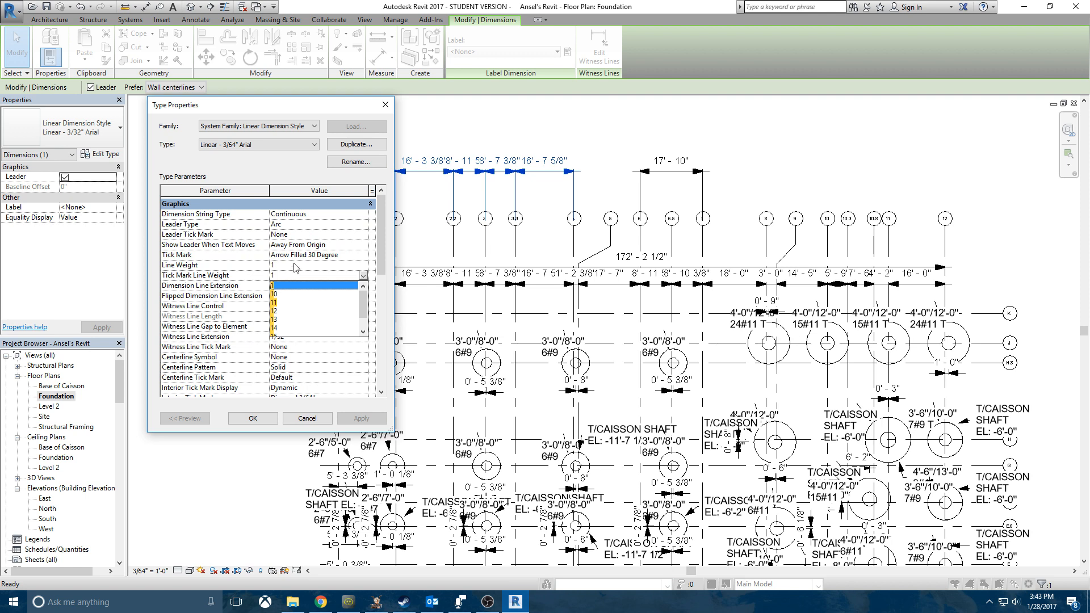
key("Return")
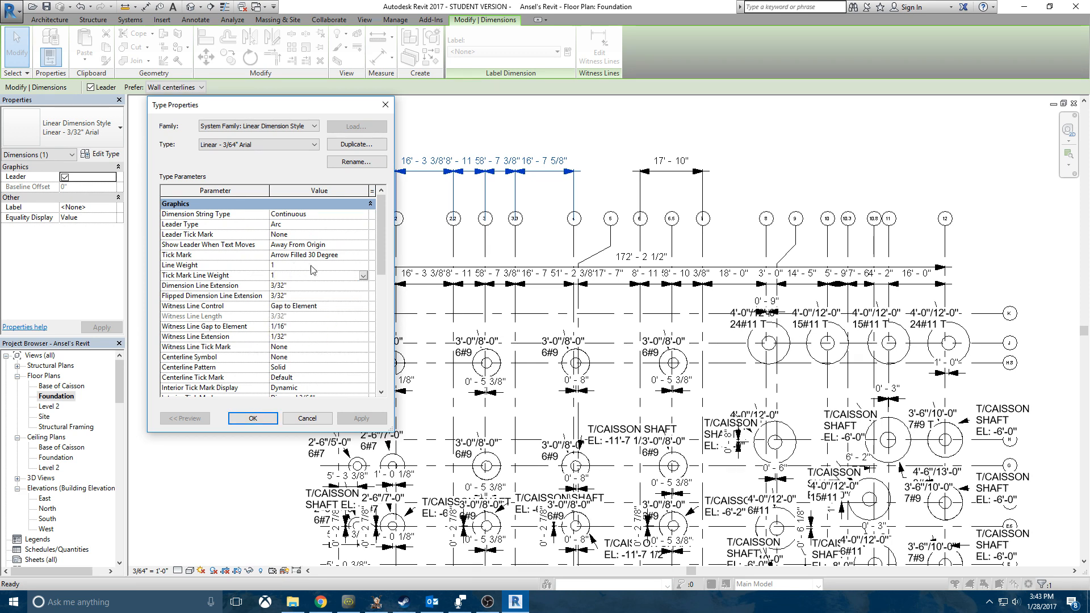
Set the text size of the Linear - 3/64" Arial dimension type to 3/64" and apply the type changes.
left_click(278, 287)
left_click(286, 296)
left_click_drag(380, 267, 378, 353)
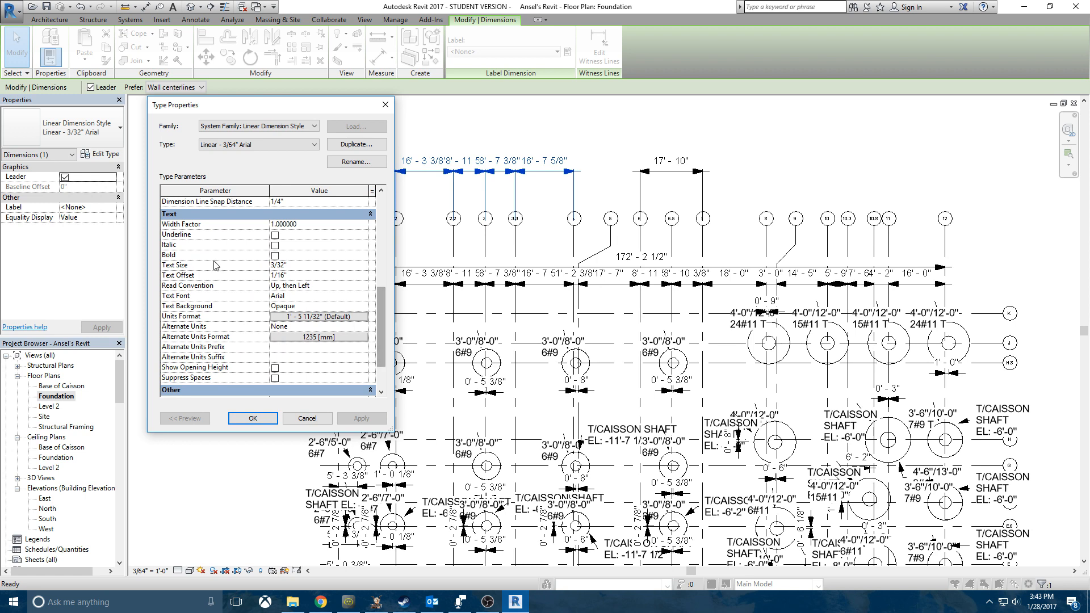
left_click(284, 267)
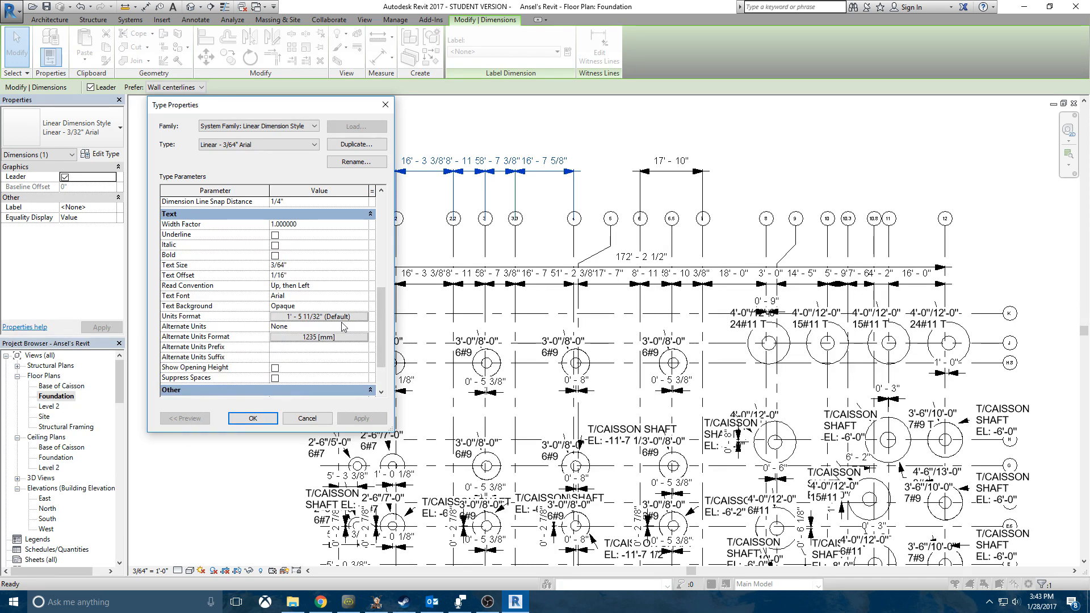
left_click(274, 423)
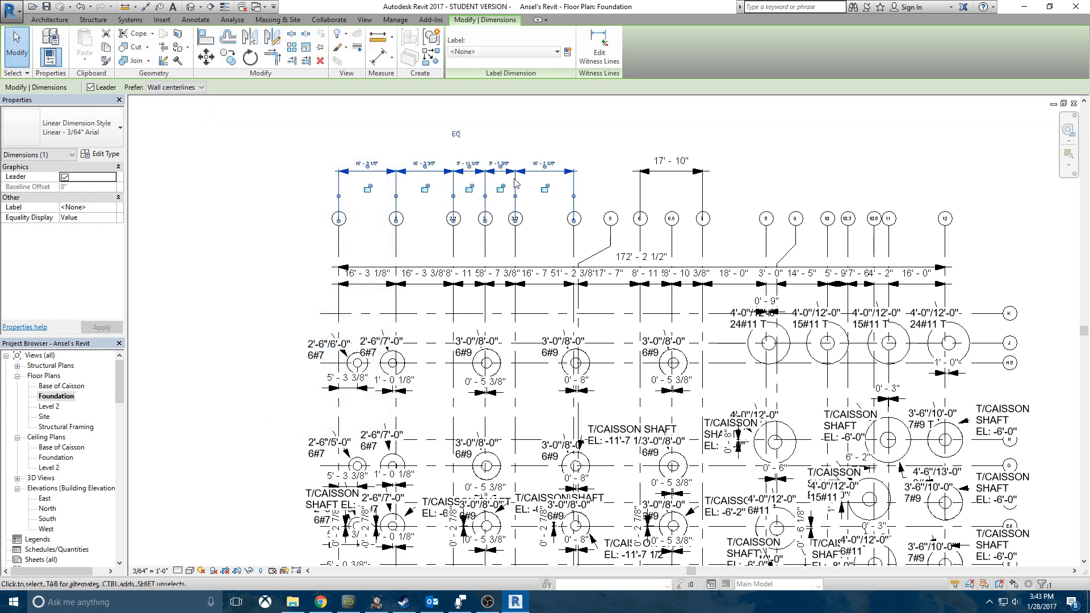
left_click(543, 136)
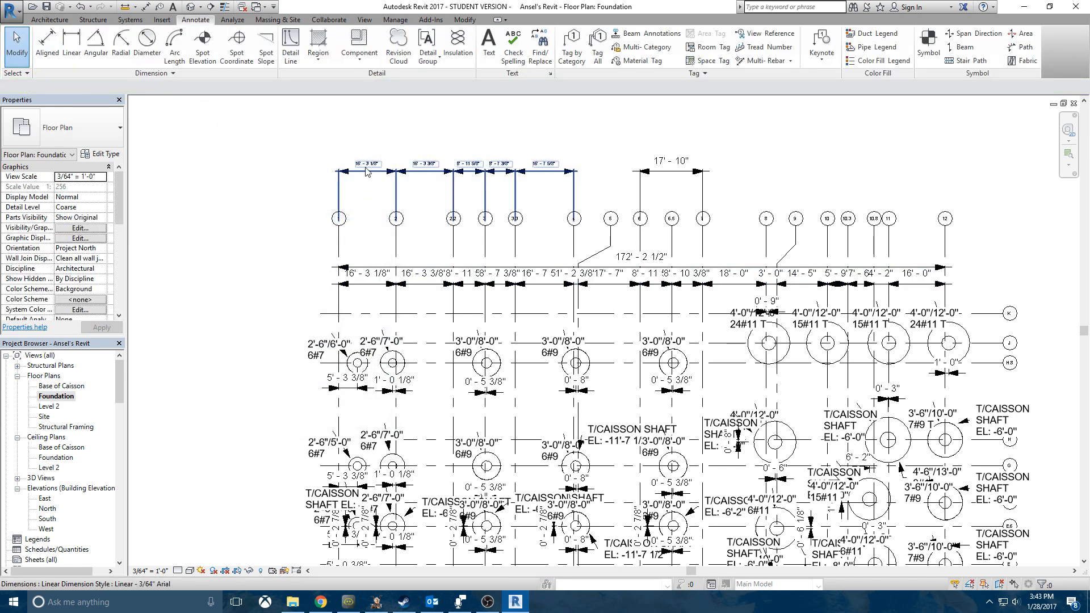
Select all instances of the Linear - 3/32" Arial dimensions and change them to the Linear - 3/64" Arial type.
middle_click_drag(558, 233, 505, 266)
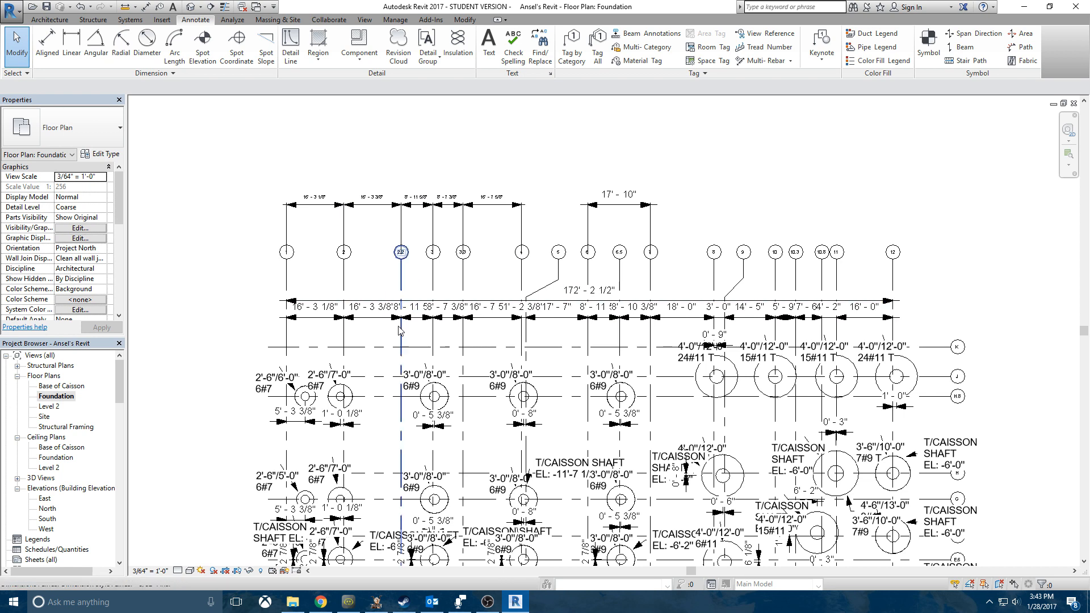
left_click(371, 324)
right_click(371, 324)
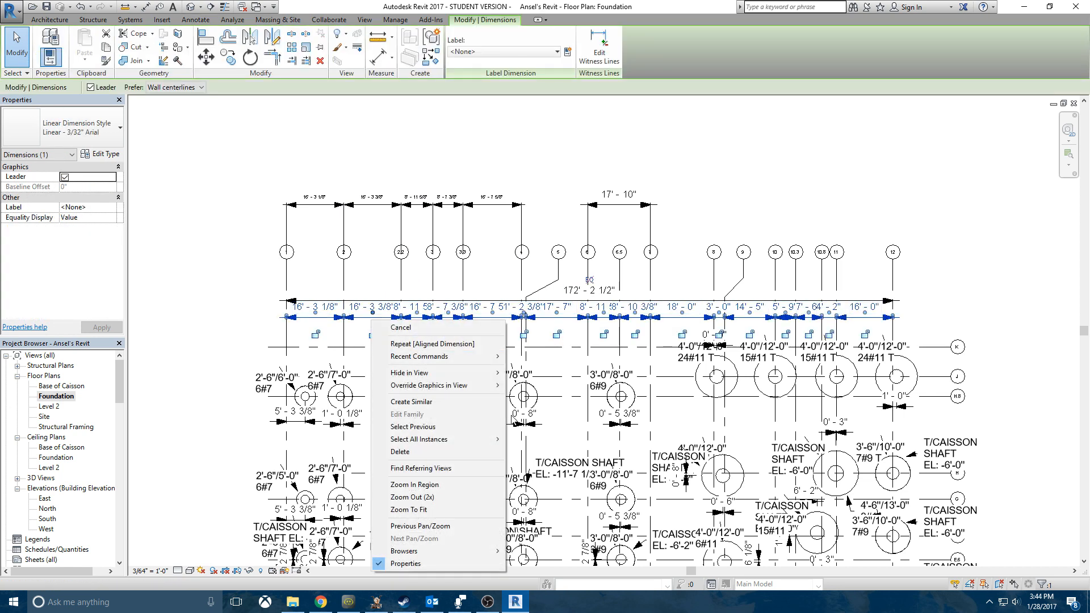
mouse_move(477, 442)
left_click(533, 439)
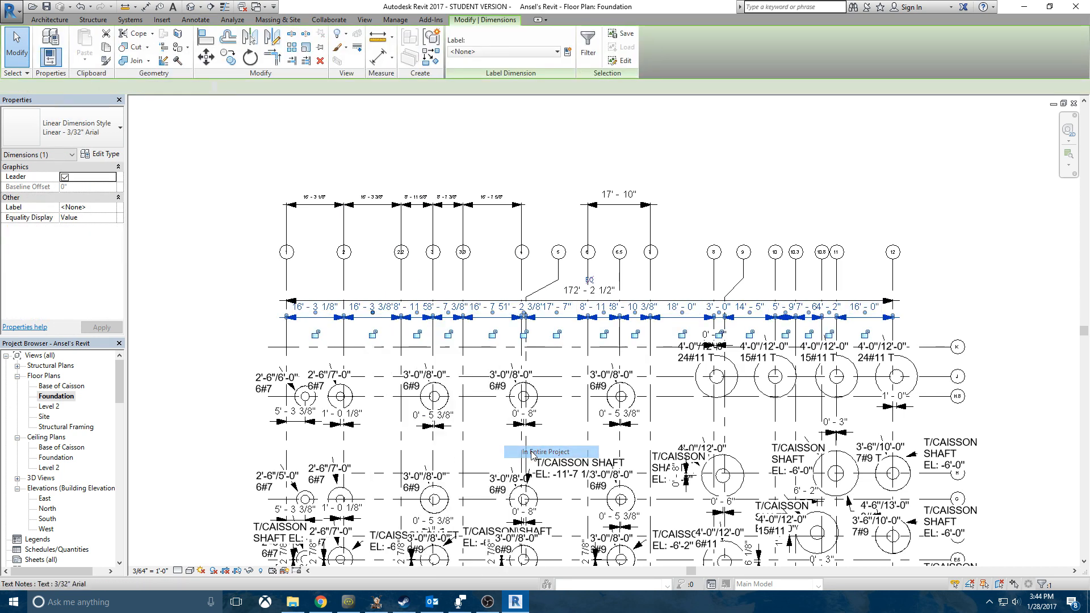
left_click(96, 129)
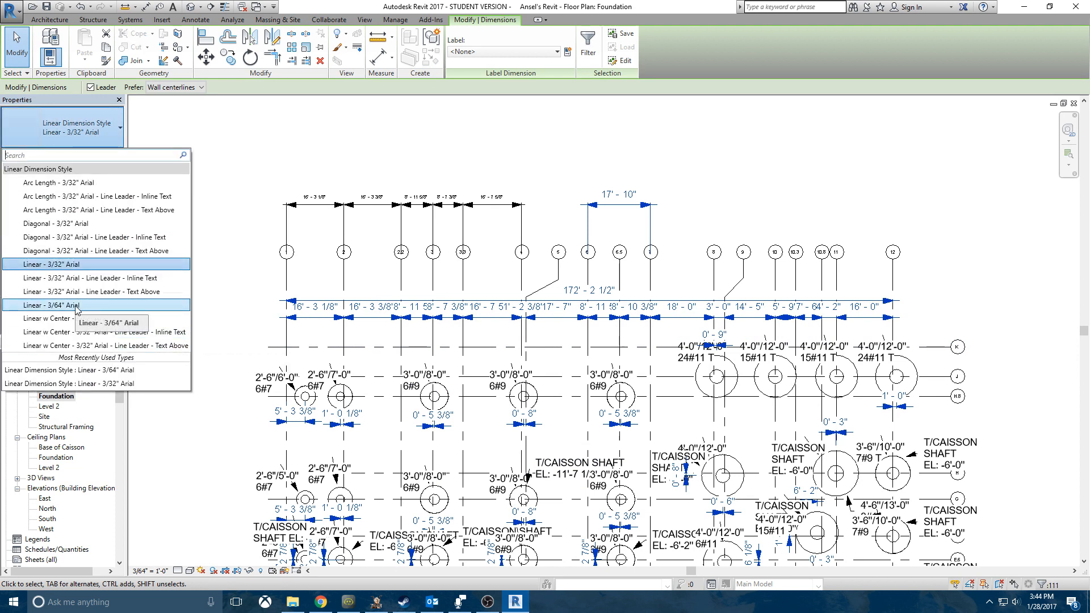
left_click(106, 307)
left_click(231, 238)
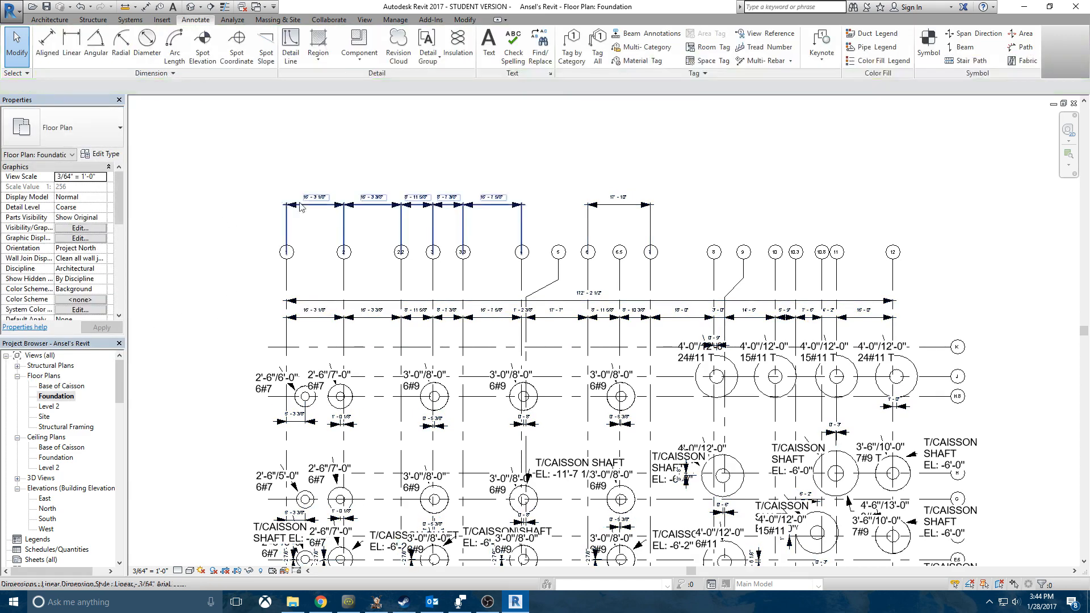
scroll(417, 203, "down", 2)
middle_click_drag(425, 386, 429, 417)
middle_click_drag(416, 228, 417, 264)
scroll(416, 262, "up", 3)
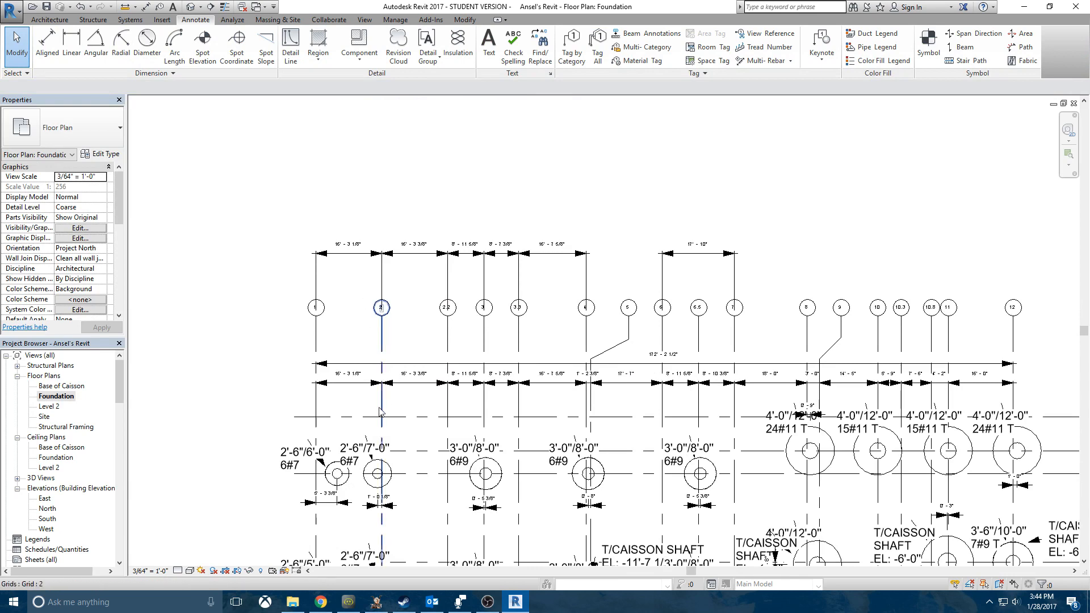
Check the tick mark setting and the available tick mark options of the Linear - 3/64" Arial dimension type.
left_click(356, 382)
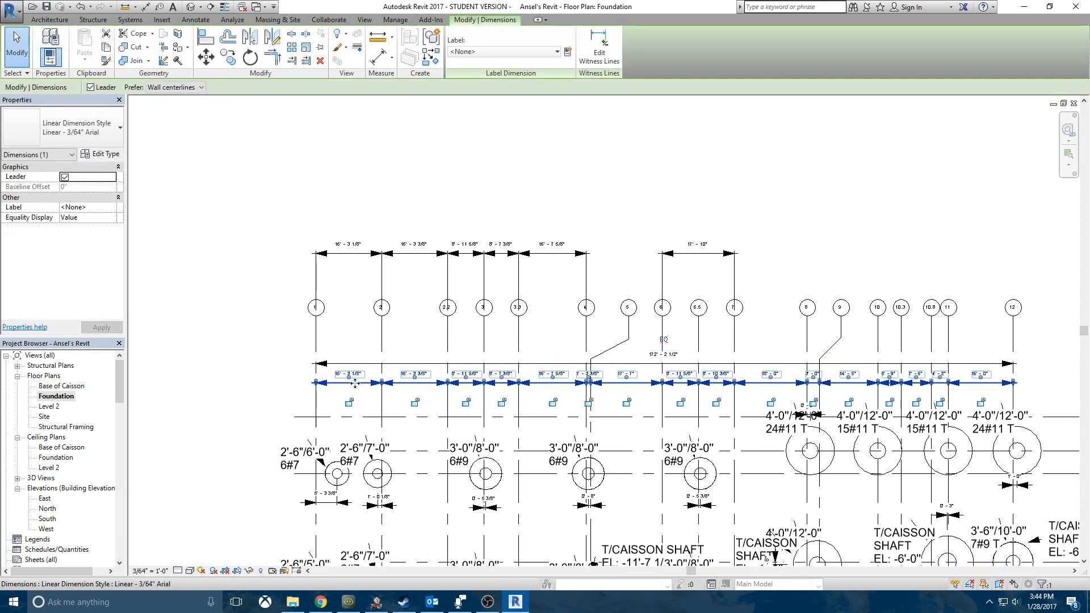
left_click(284, 252)
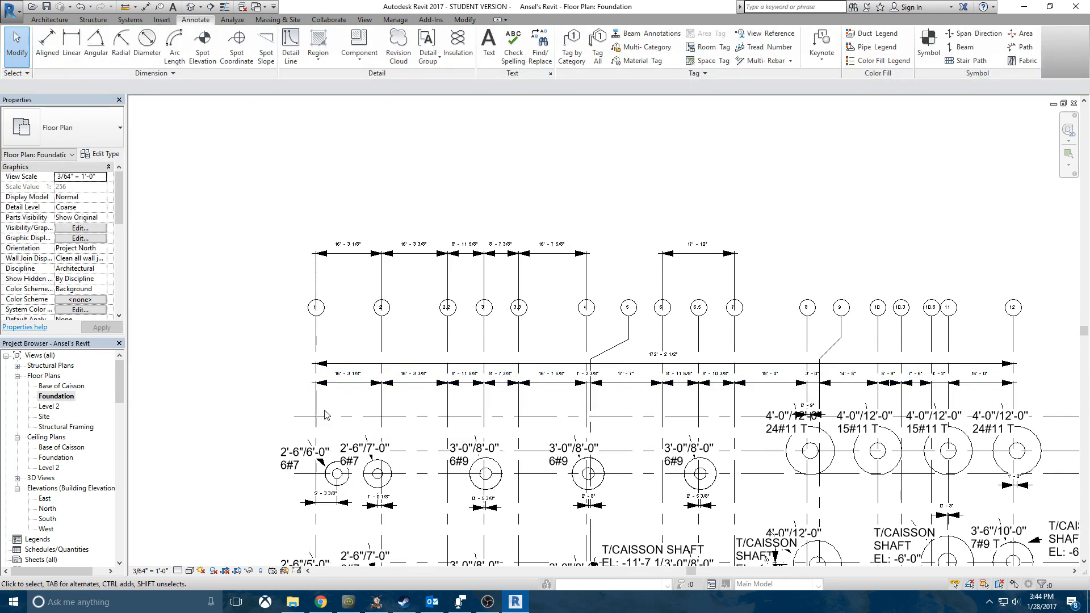
scroll(353, 399, "up", 2)
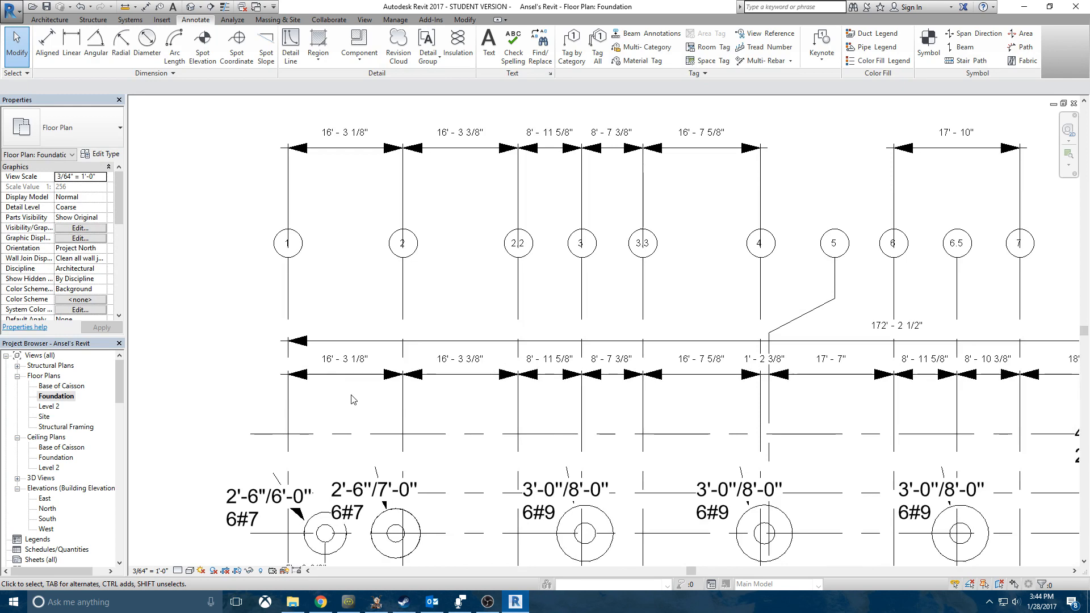
left_click(301, 379)
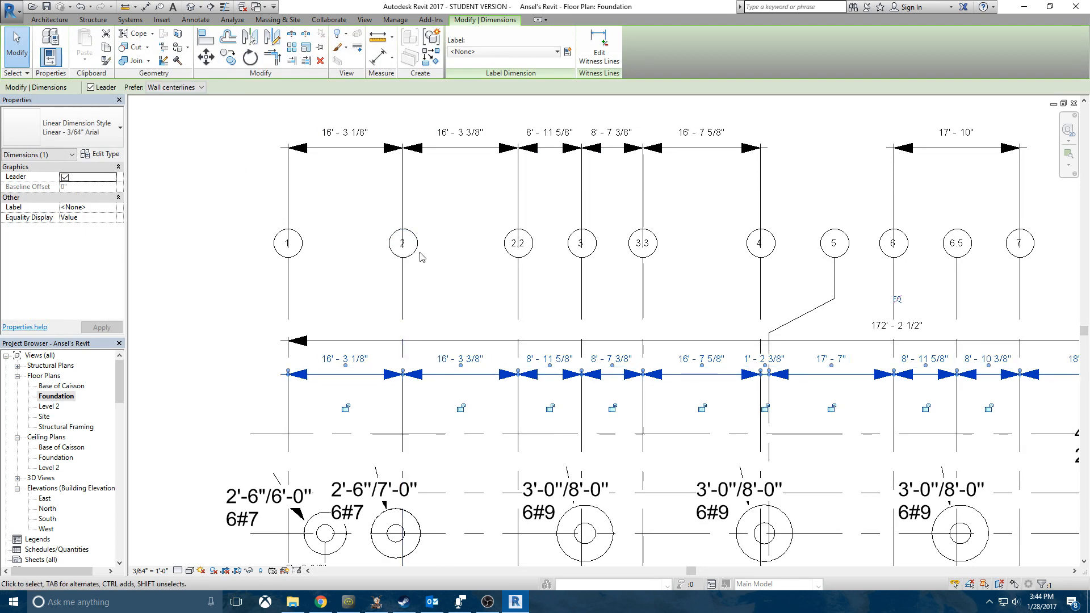
left_click(103, 154)
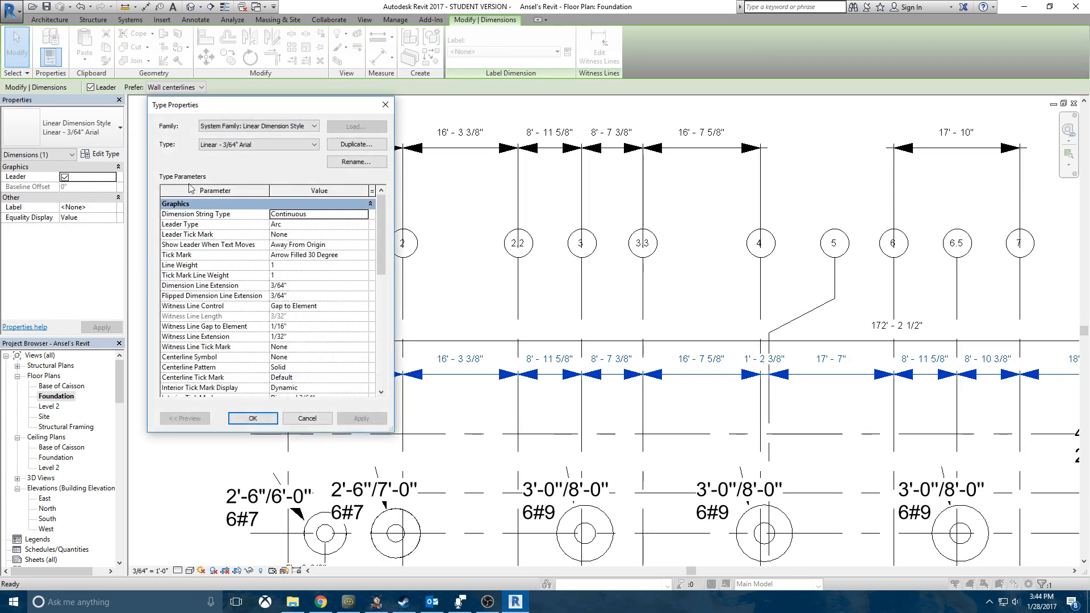
left_click(363, 254)
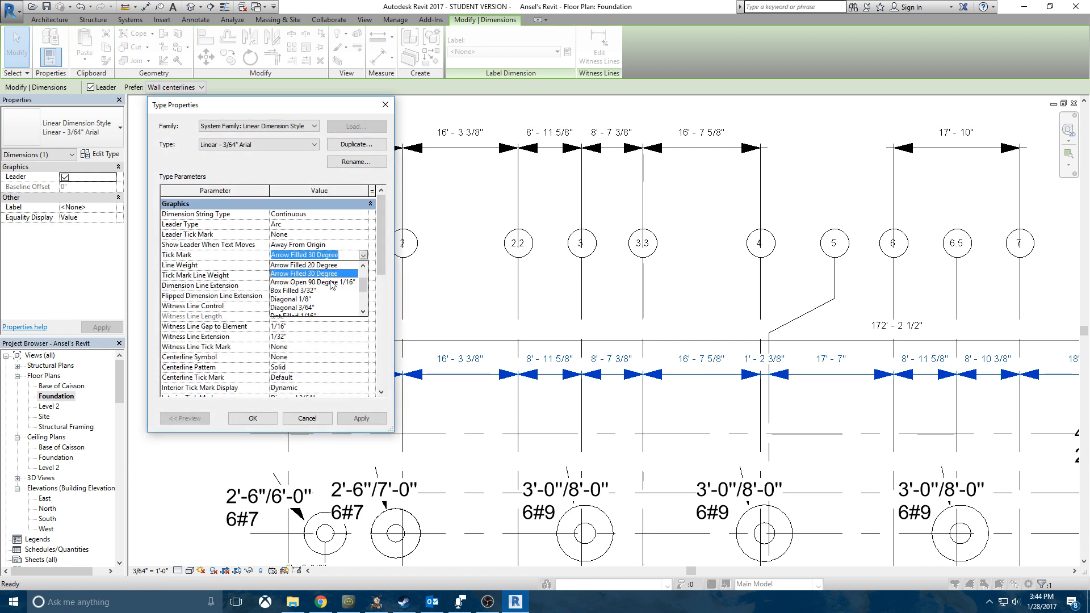
scroll(326, 295, "down", 2)
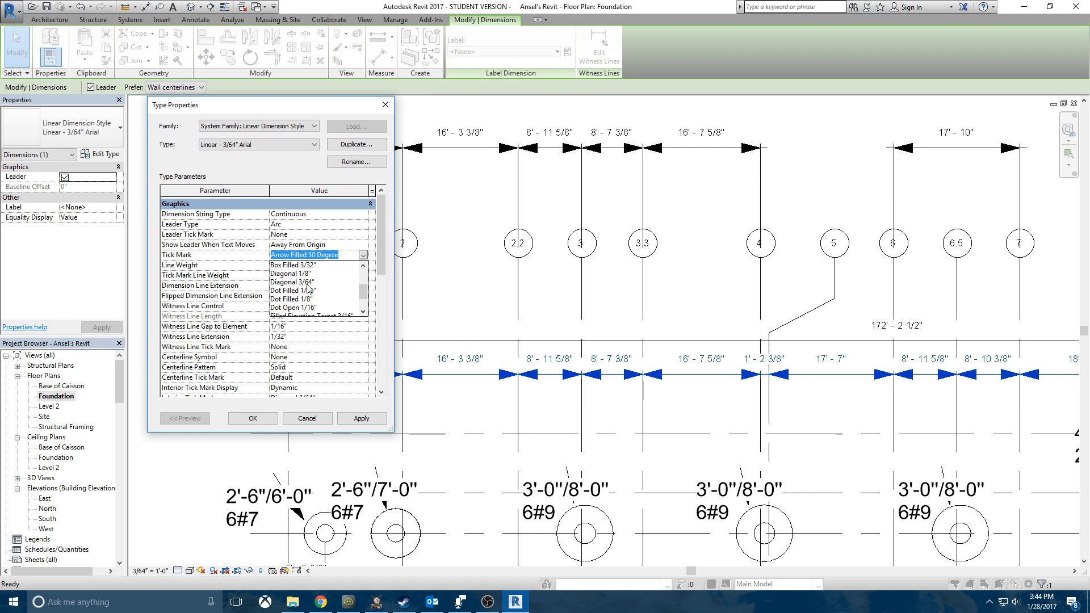
left_click(292, 423)
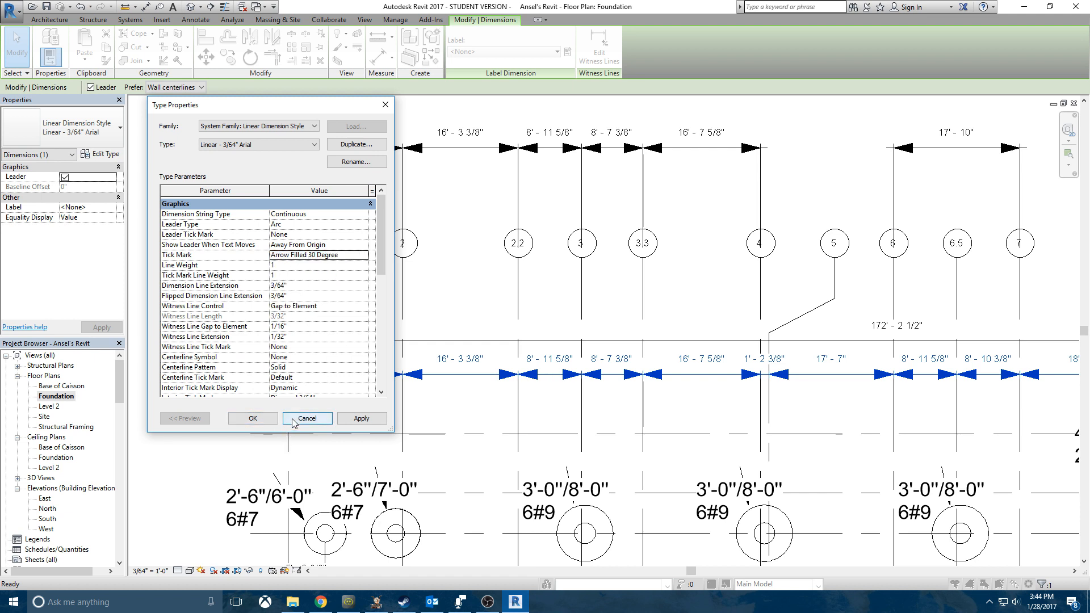
left_click(252, 418)
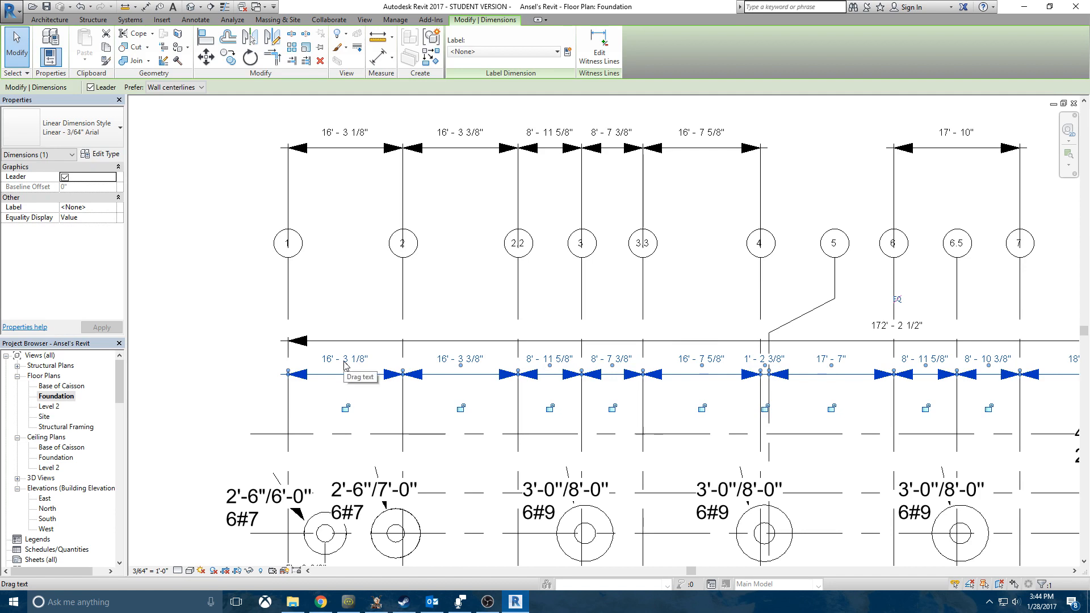
left_click(346, 288)
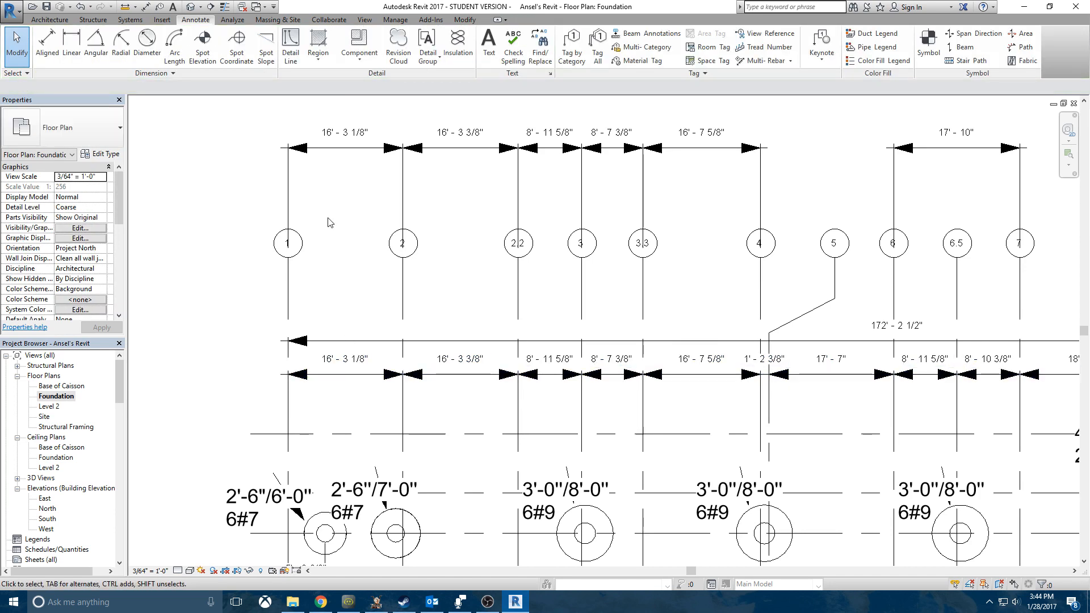
Reduce the tick size of the Arrow Filled 30 Degree arrowhead type in the project's arrowhead settings.
left_click(395, 21)
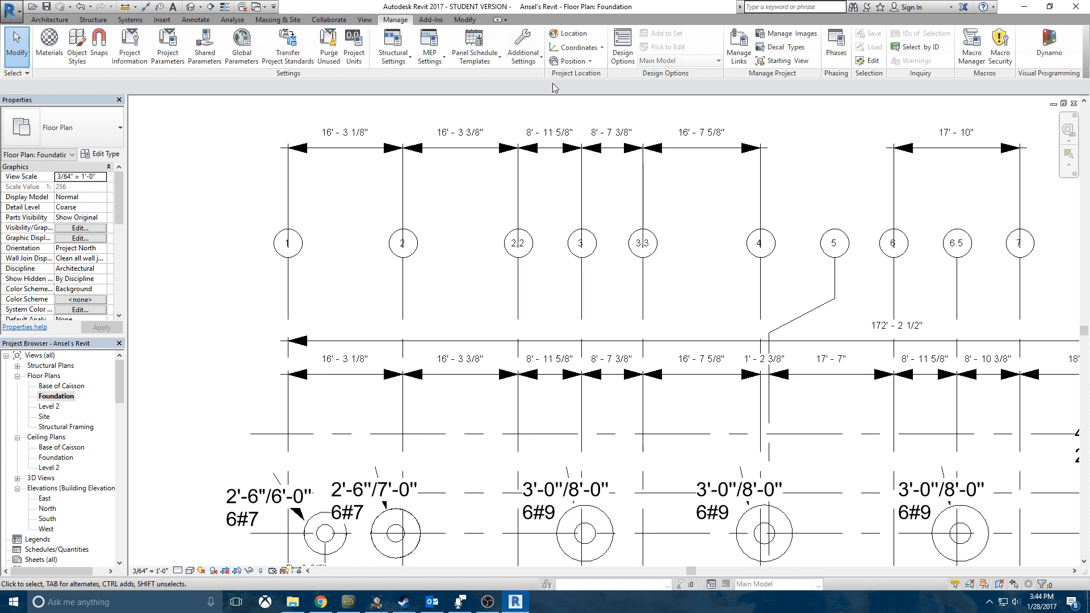
left_click(522, 56)
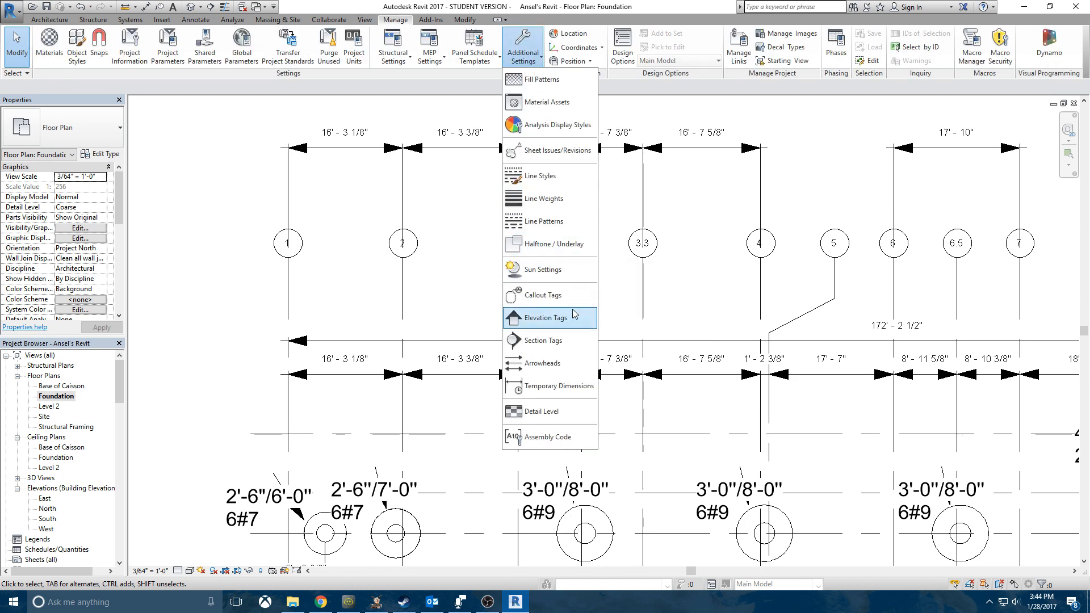
left_click(542, 363)
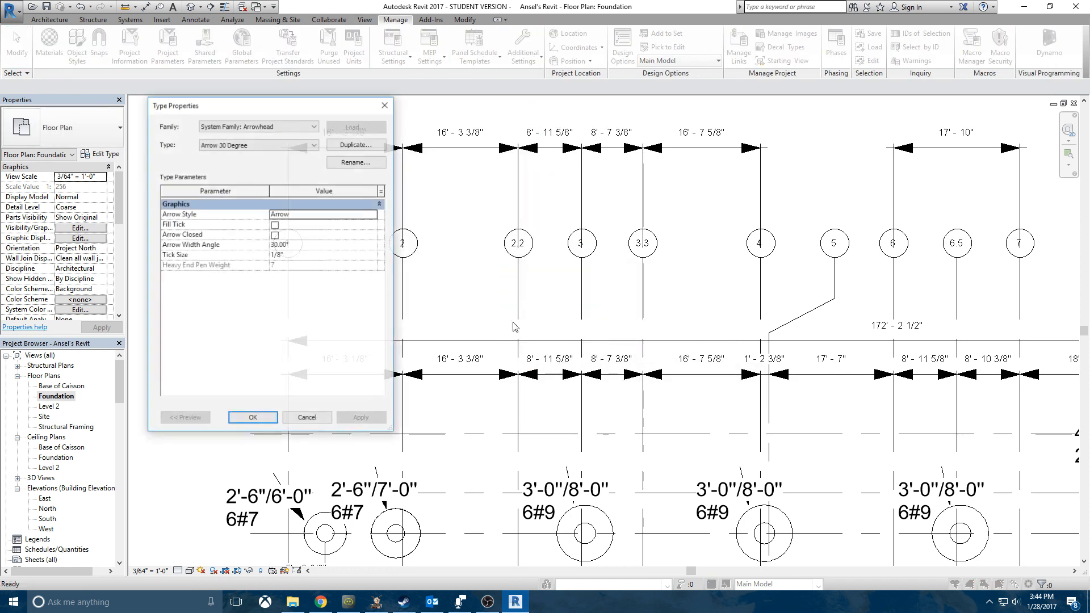
left_click(275, 145)
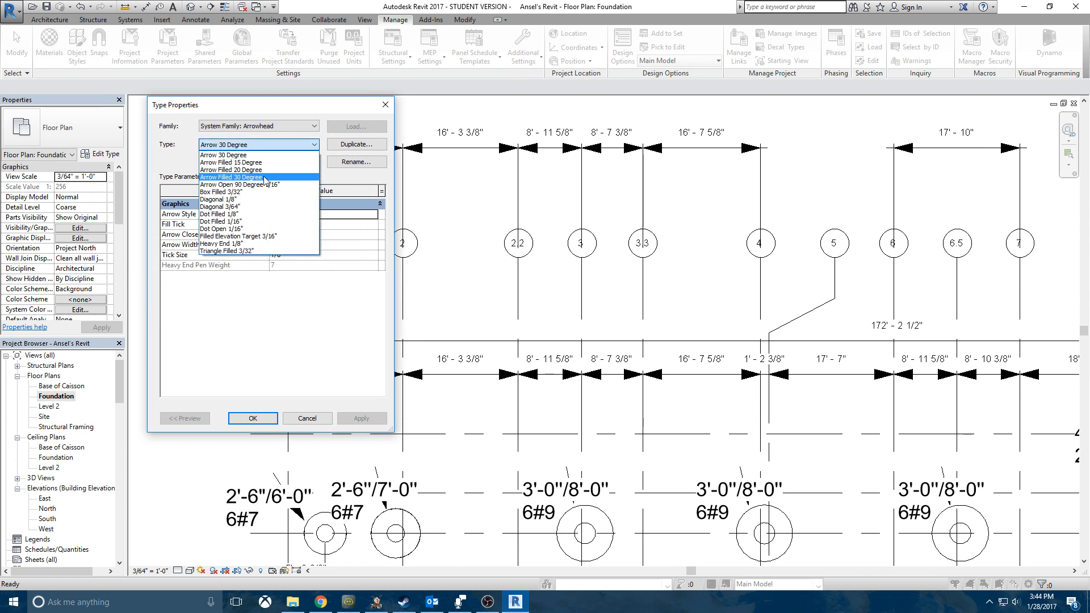
left_click(264, 178)
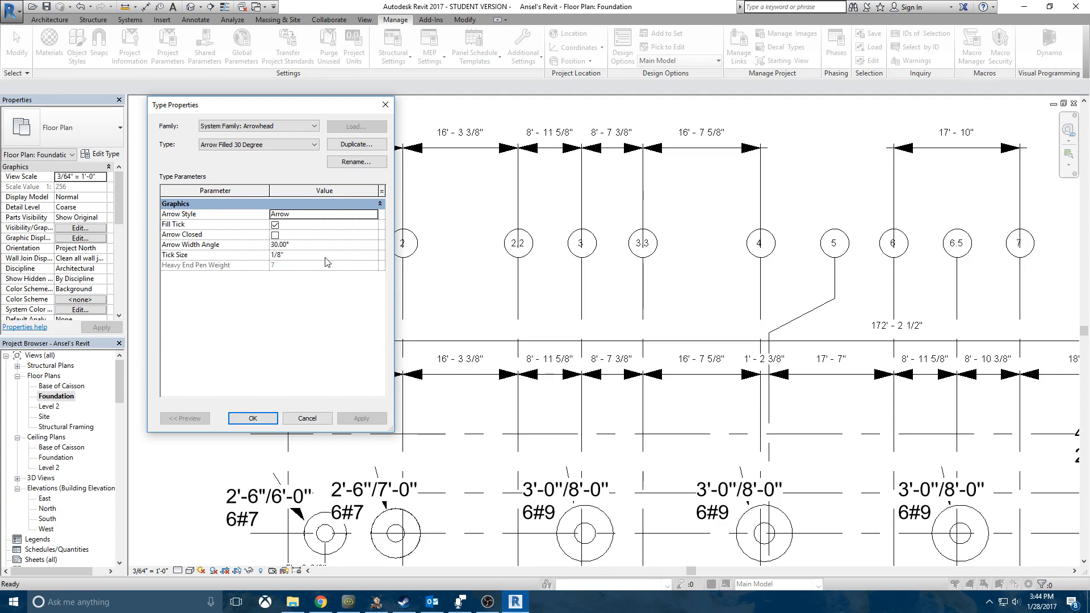
left_click(280, 256)
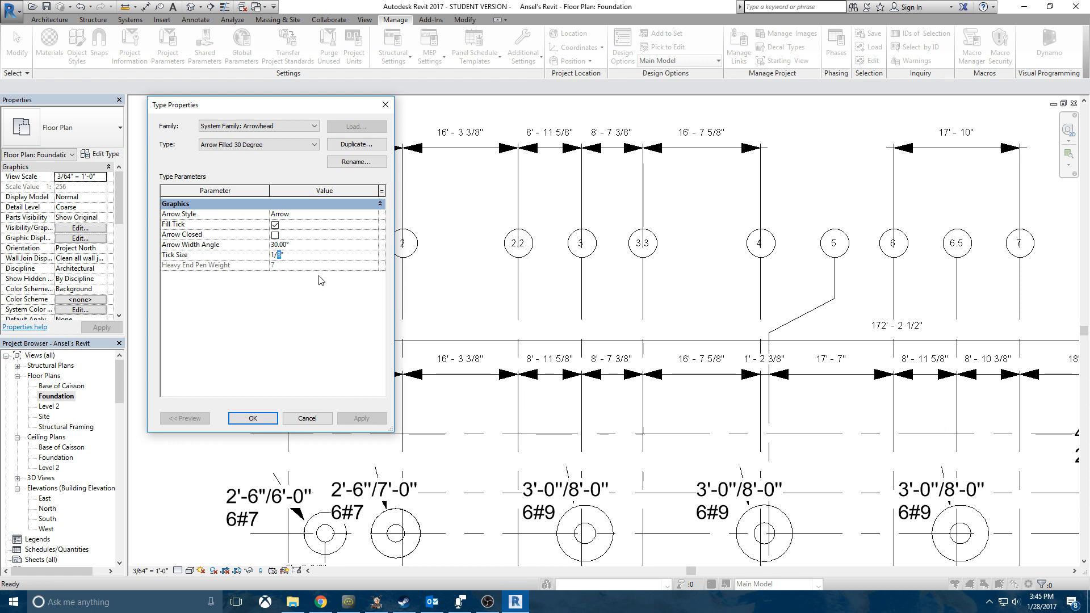
left_click(268, 419)
Examine the dimension arrowheads and text across the Foundation plan, from the grid strings to the caissons, for readability.
scroll(438, 243, "down", 4)
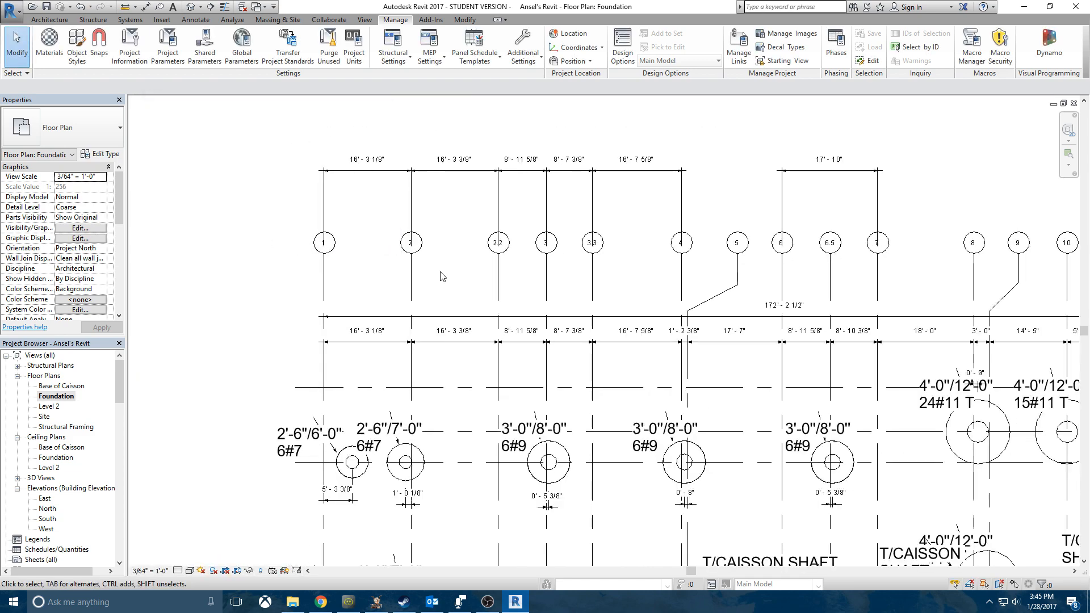
scroll(488, 391, "down", 6)
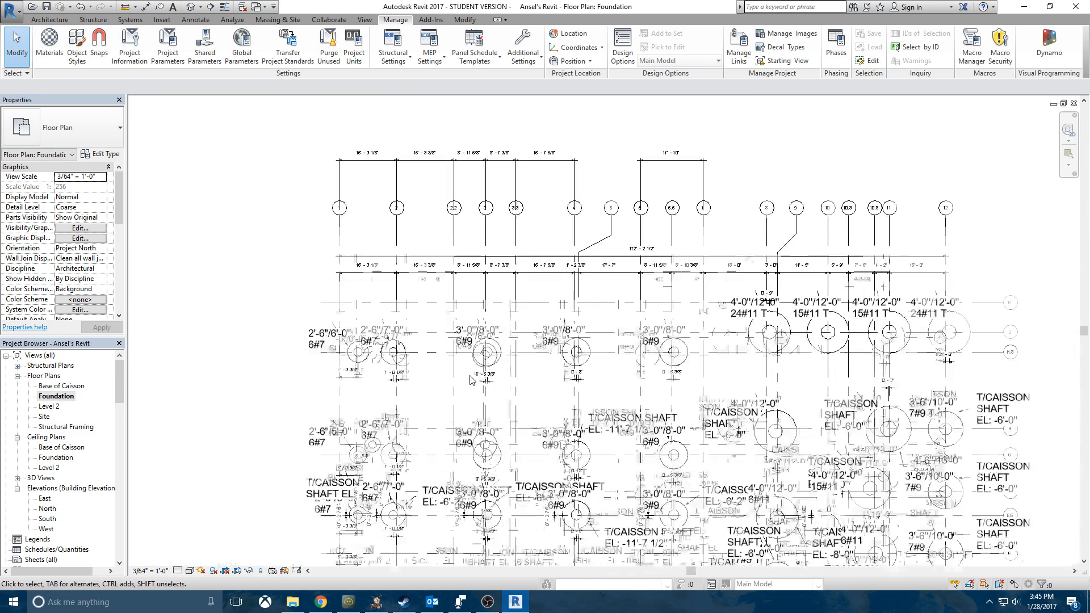
scroll(420, 455, "up", 8)
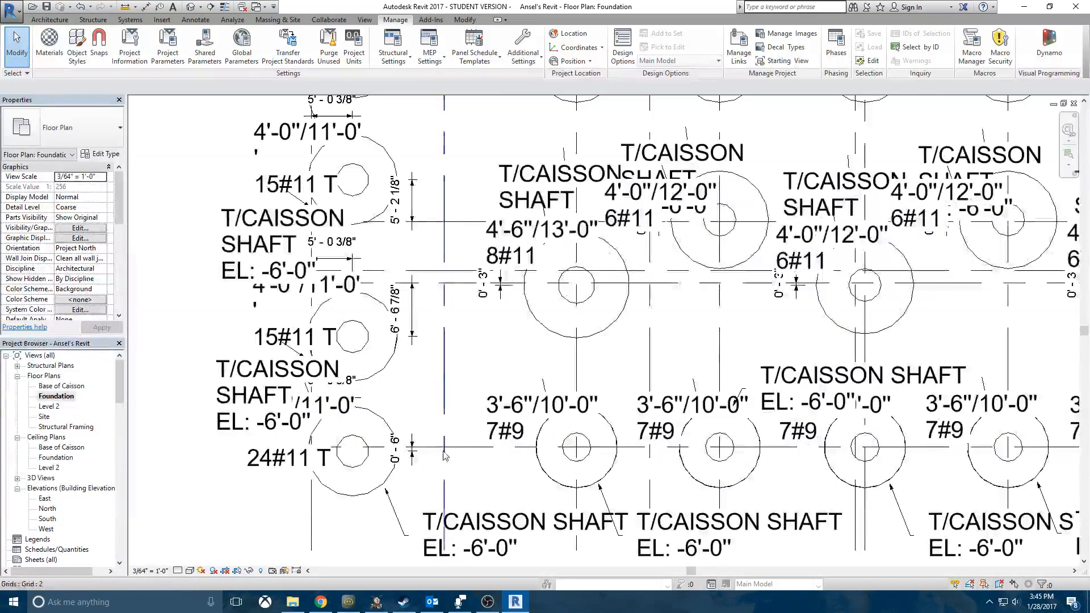
scroll(440, 467, "down", 7)
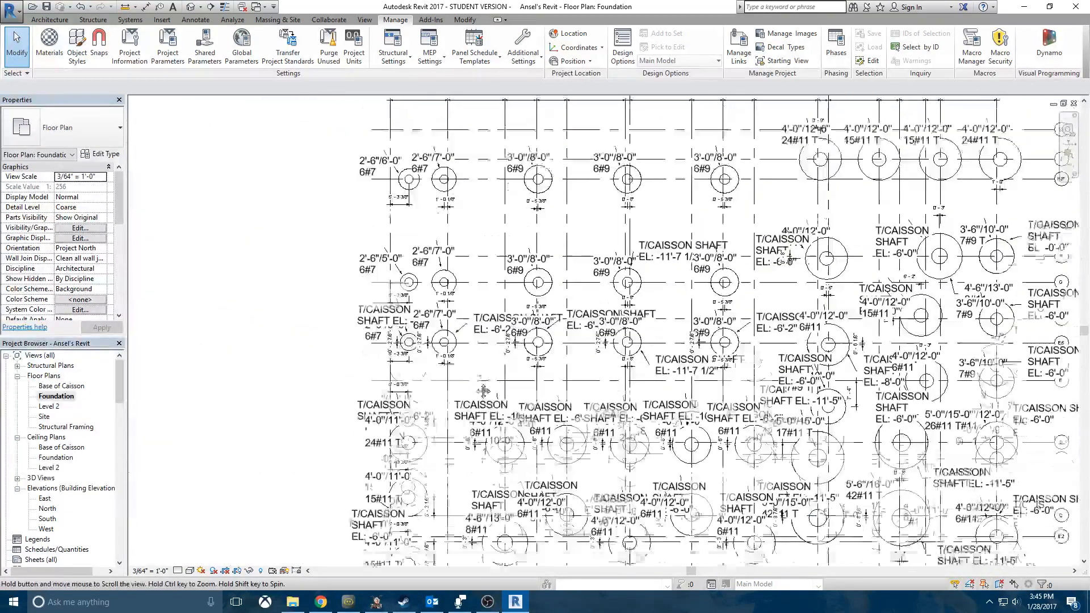
scroll(438, 274, "up", 6)
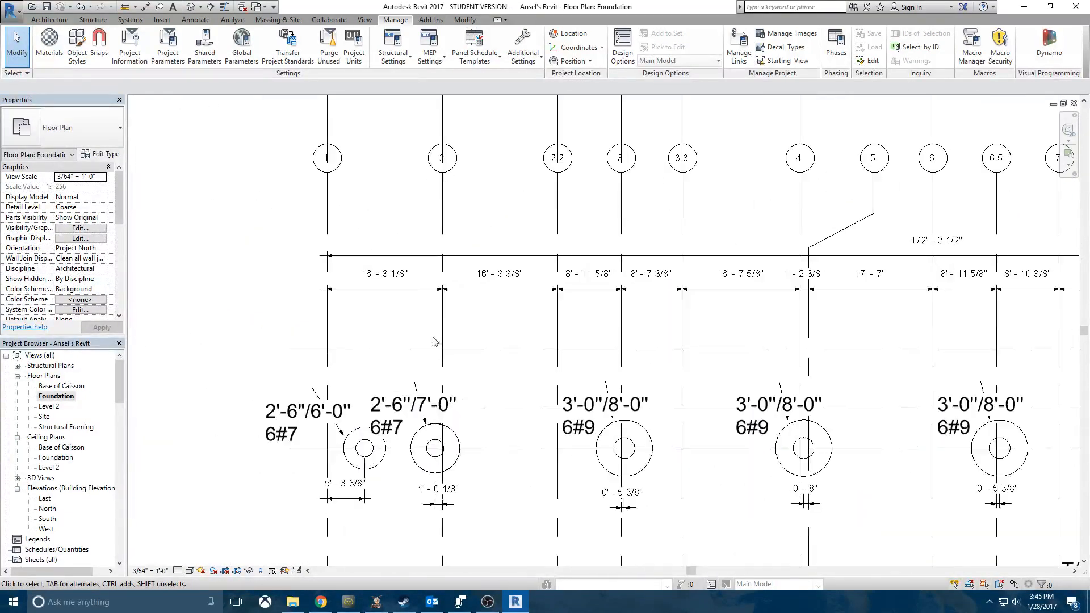
scroll(476, 330, "down", 4)
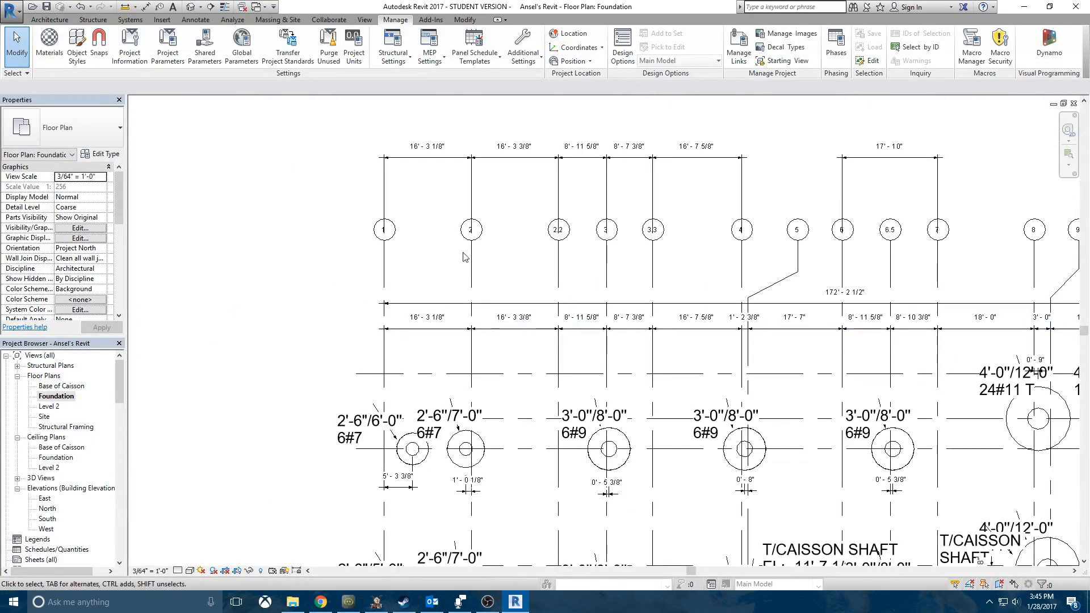
scroll(504, 322, "down", 5)
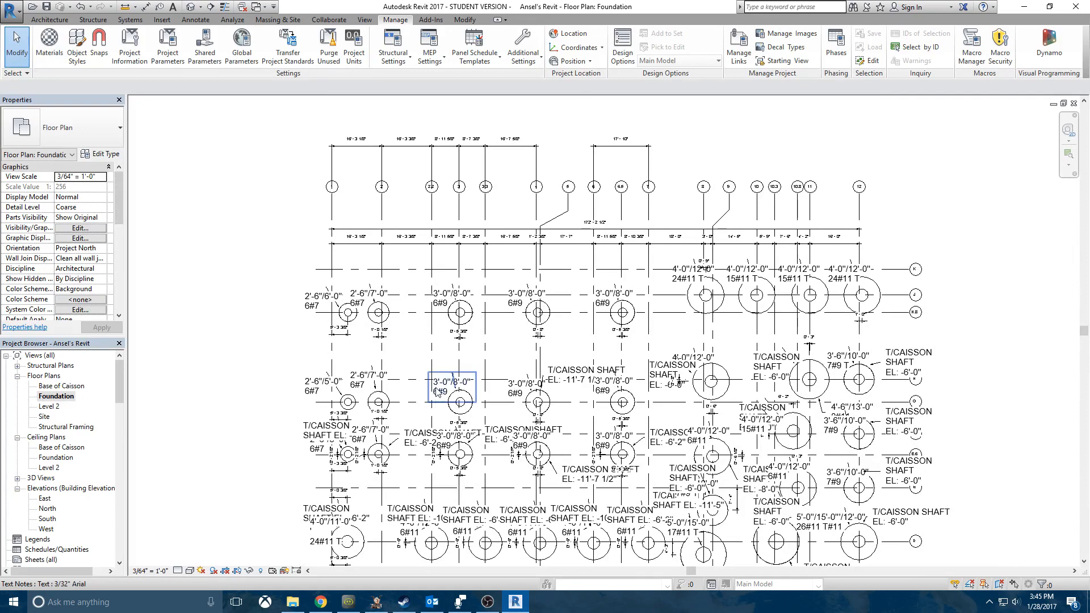
middle_click_drag(343, 209, 396, 325)
scroll(398, 326, "up", 2)
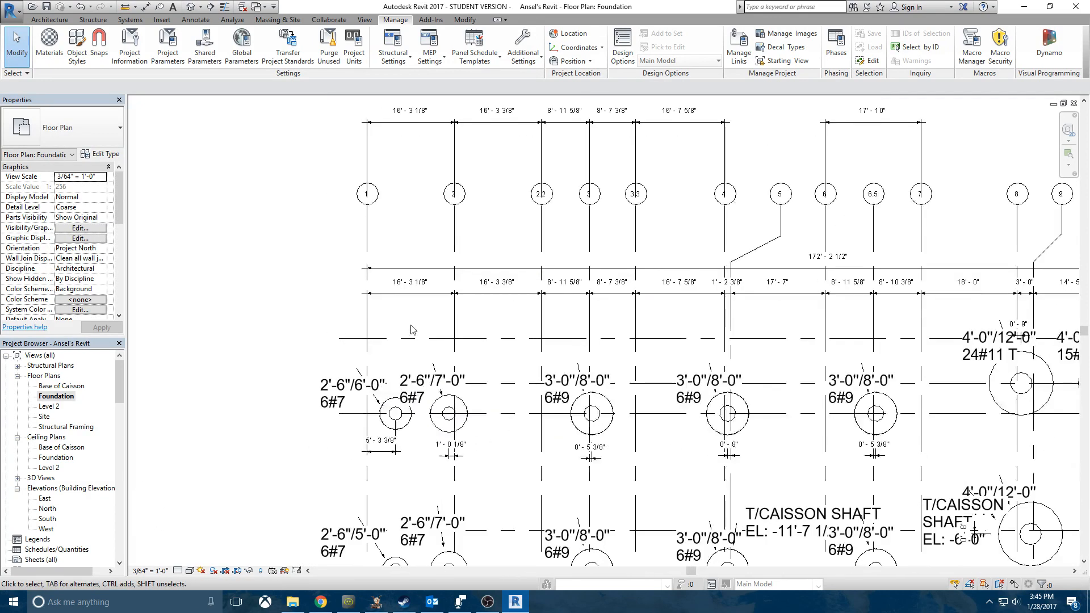
scroll(406, 363, "up", 2)
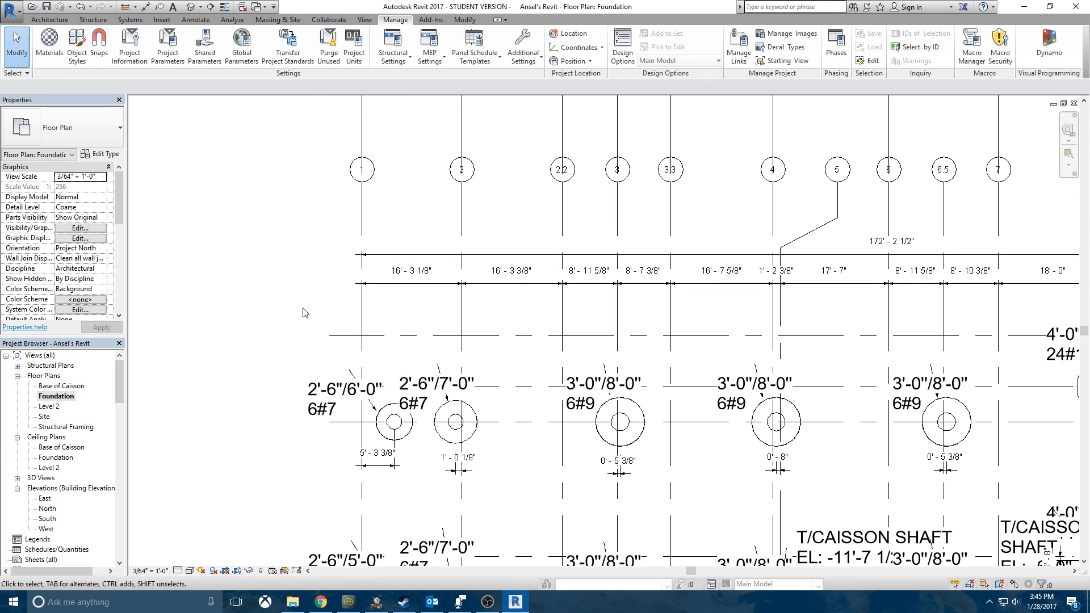
Place a 3/32" Arial text note reading "Sample Text" in the blank area outside grid 1.
left_click(195, 20)
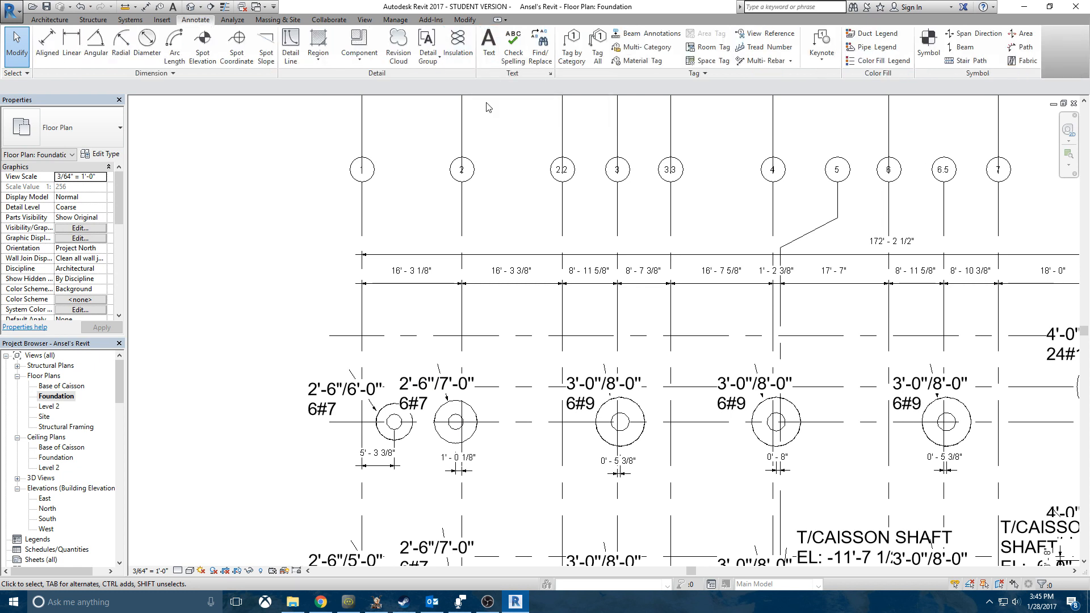
middle_click_drag(479, 241, 447, 236)
middle_click_drag(493, 207, 484, 216)
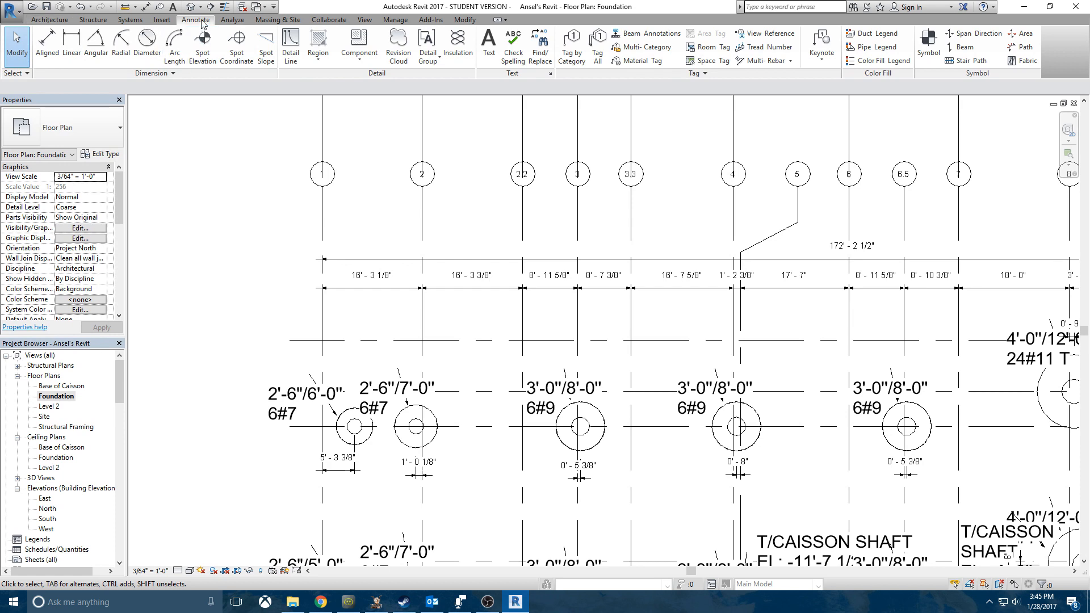
left_click(488, 45)
middle_click_drag(462, 224, 555, 292)
scroll(559, 301, "down", 2)
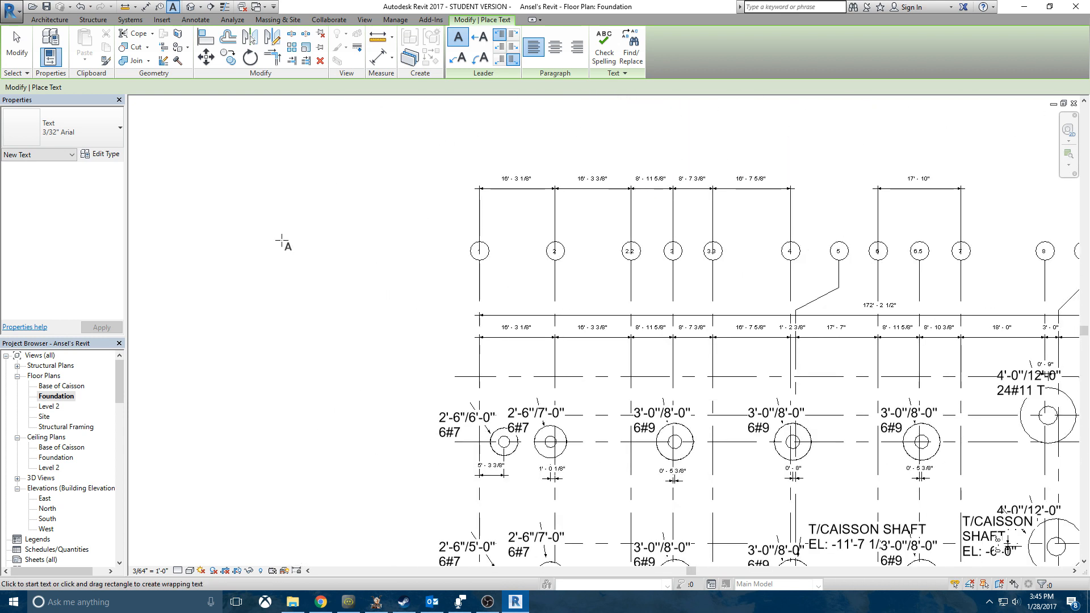
left_click_drag(250, 209, 431, 301)
type("Sampl")
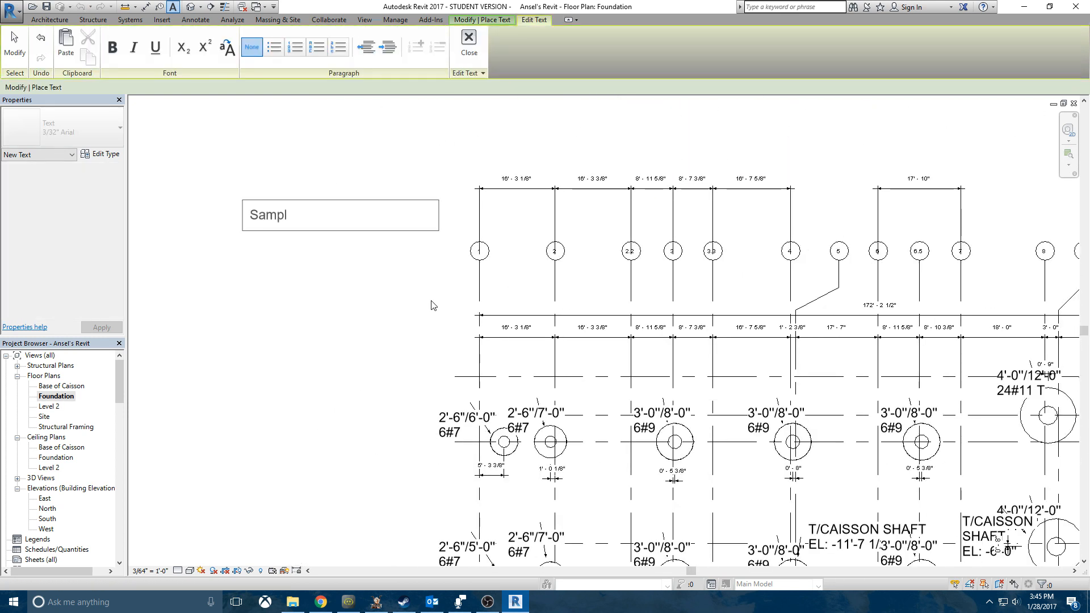
type("e Text")
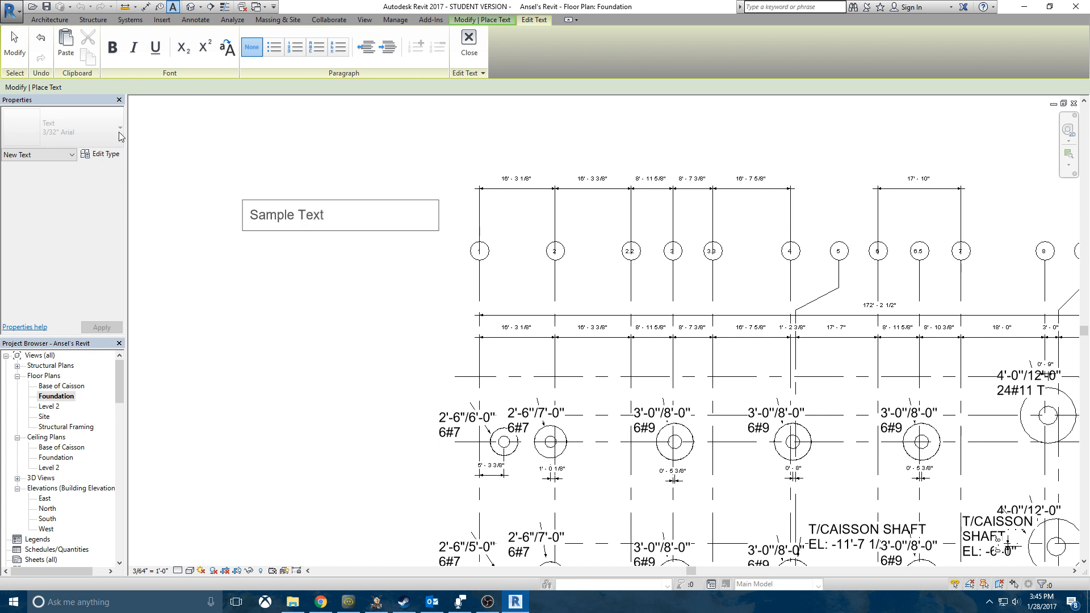
left_click(170, 130)
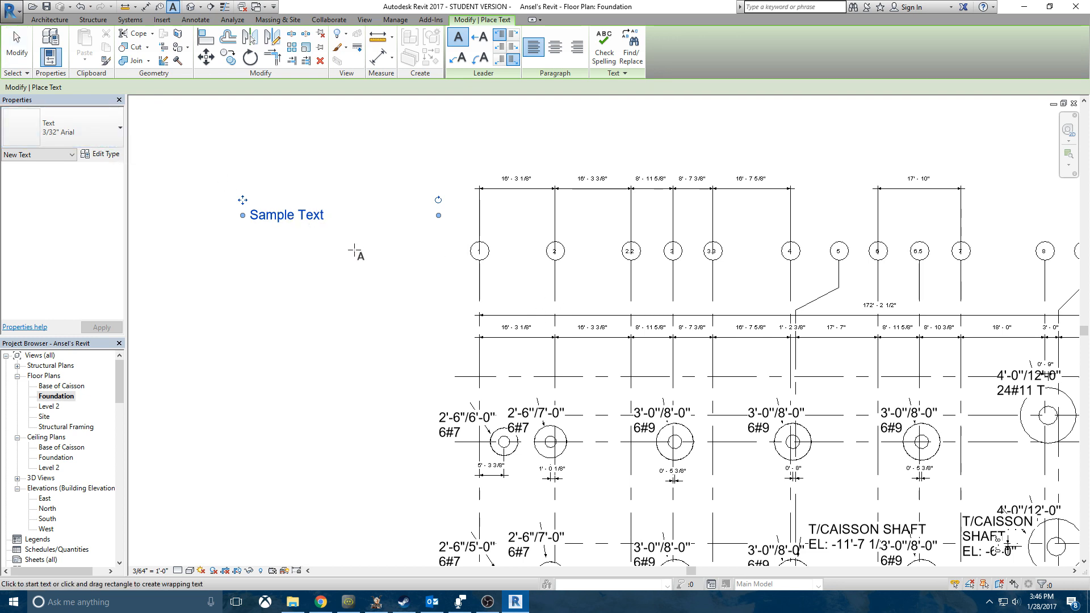
left_click(17, 62)
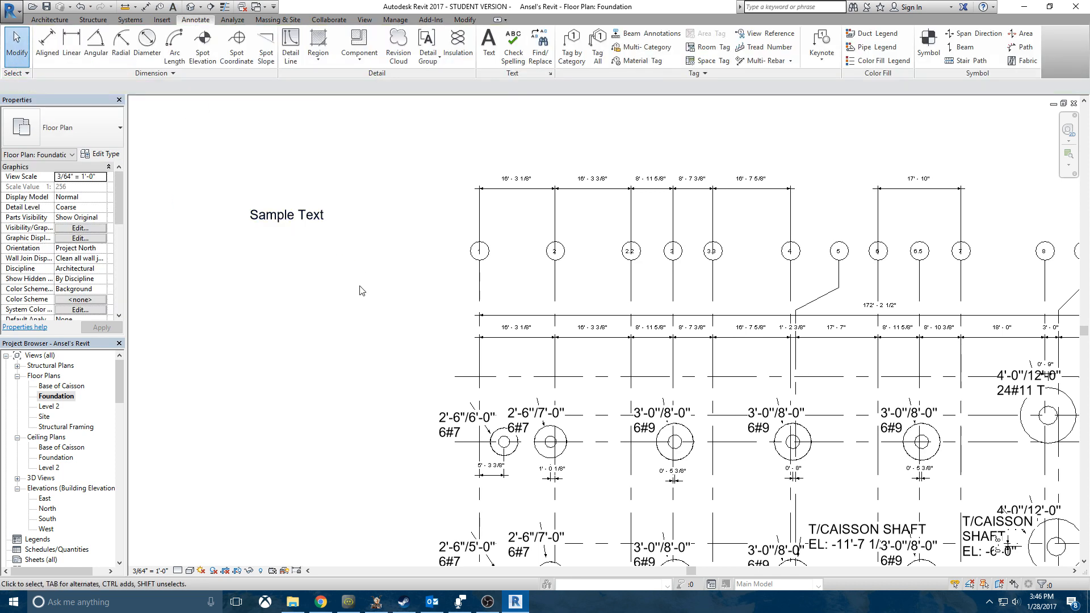
Add a straight leader to the right side of the Sample Text note and move the note down below the grid bubbles.
left_click(284, 221)
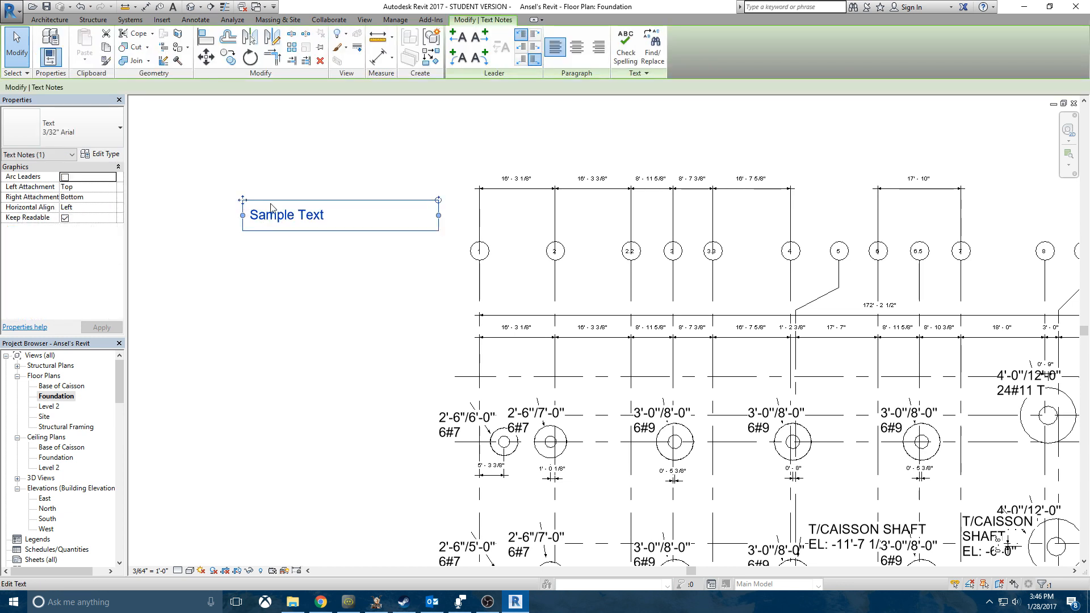
left_click(478, 38)
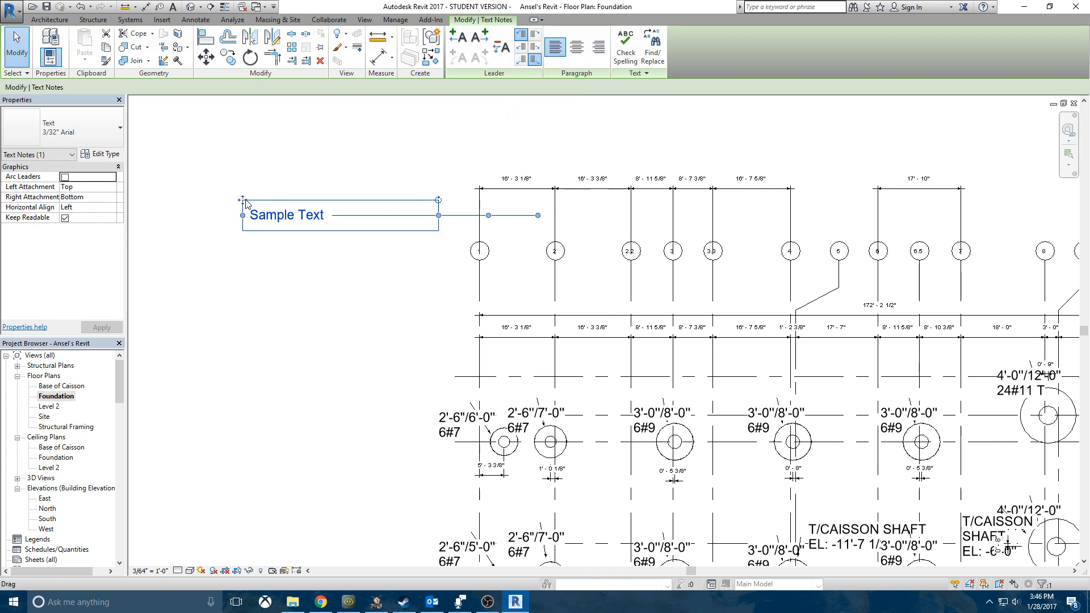
left_click_drag(244, 201, 260, 334)
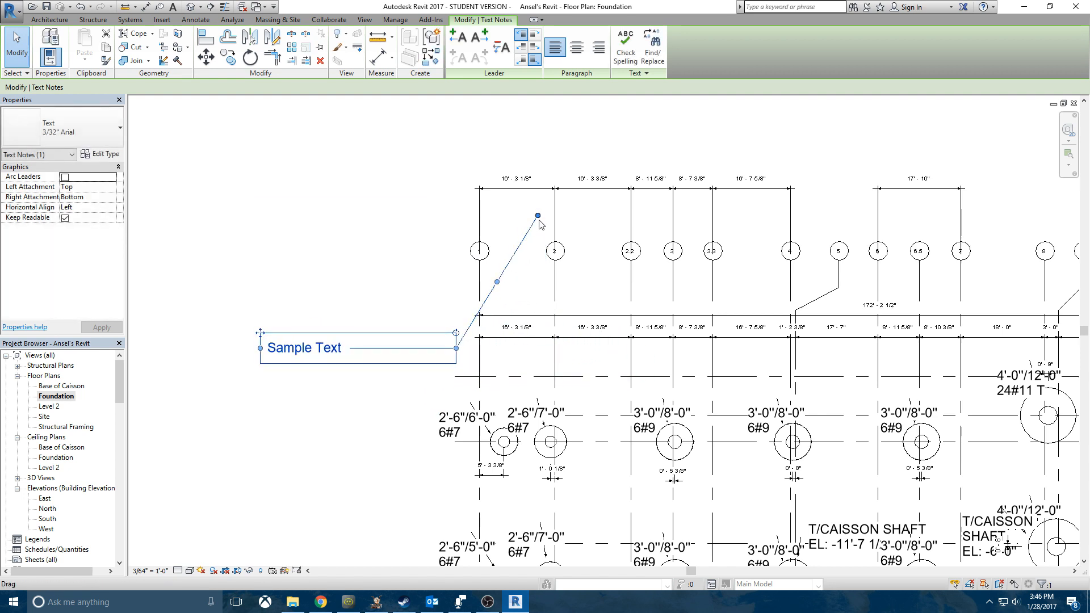
Point the Sample Text leader at the first caisson beside grid 1, narrow the text box, and move the note closer to the grid.
left_click_drag(538, 216, 501, 427)
left_click_drag(456, 349, 364, 348)
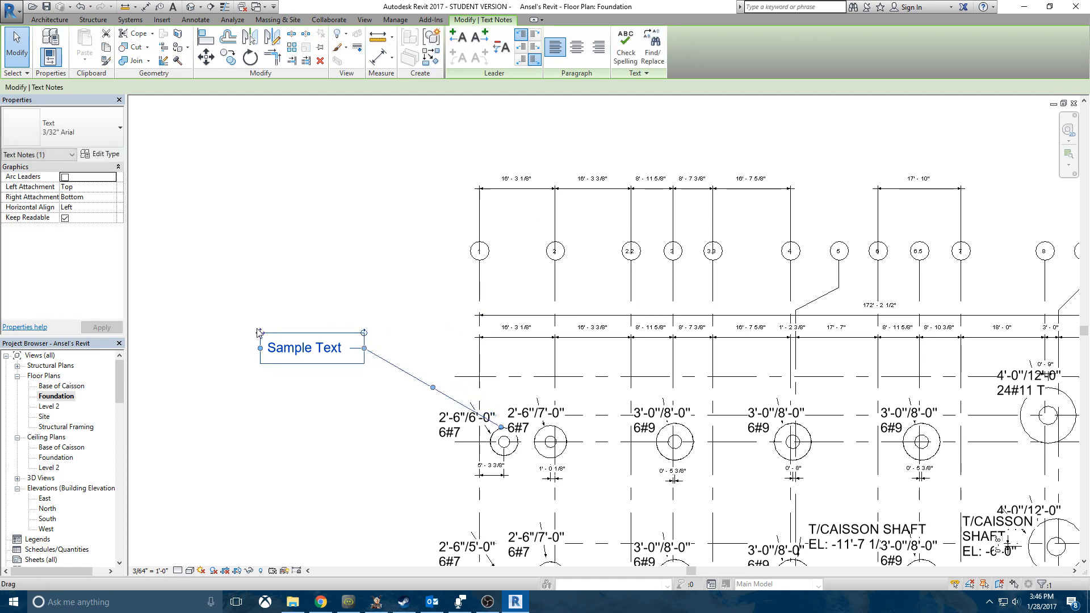
left_click_drag(260, 332, 337, 339)
left_click(328, 236)
scroll(328, 236, "down", 4)
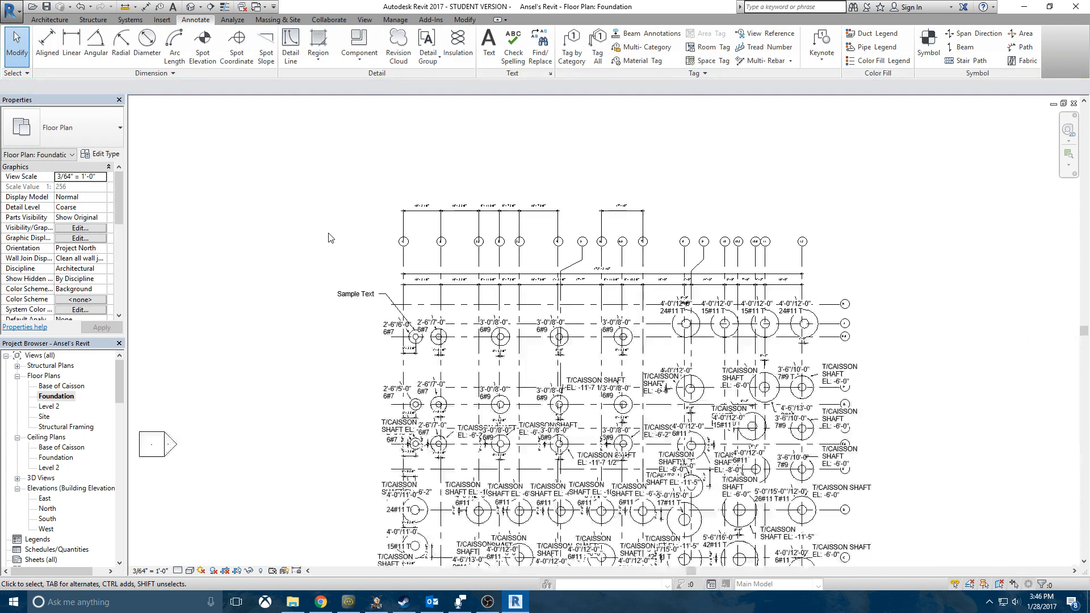
Duplicate the Sample Text note's type as 3/64" Arial and set its text size to 3/64".
scroll(342, 248, "up", 2)
scroll(342, 248, "up", 1)
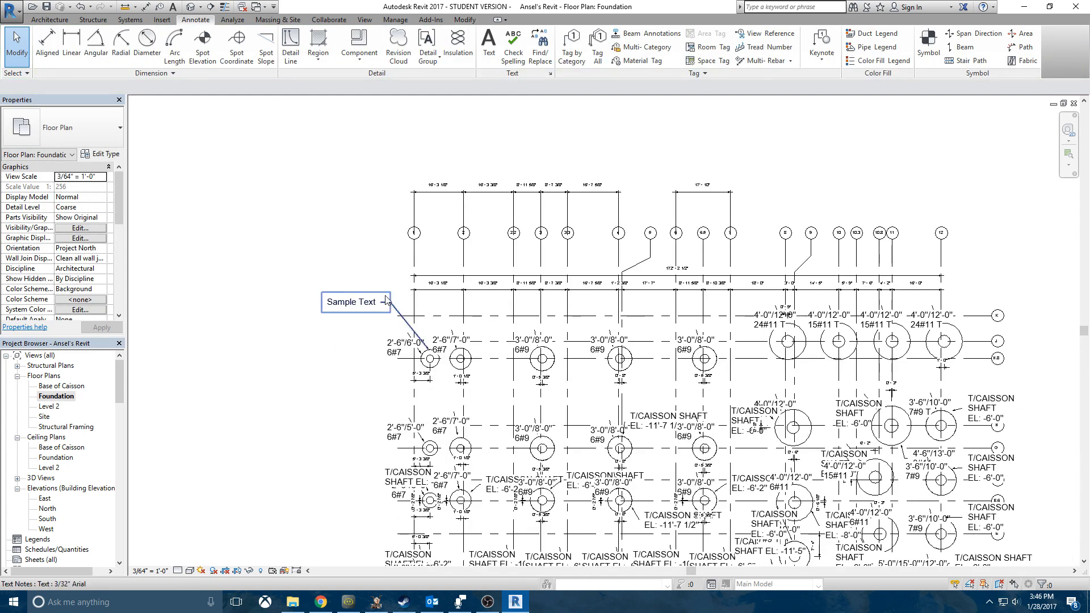
left_click(352, 301)
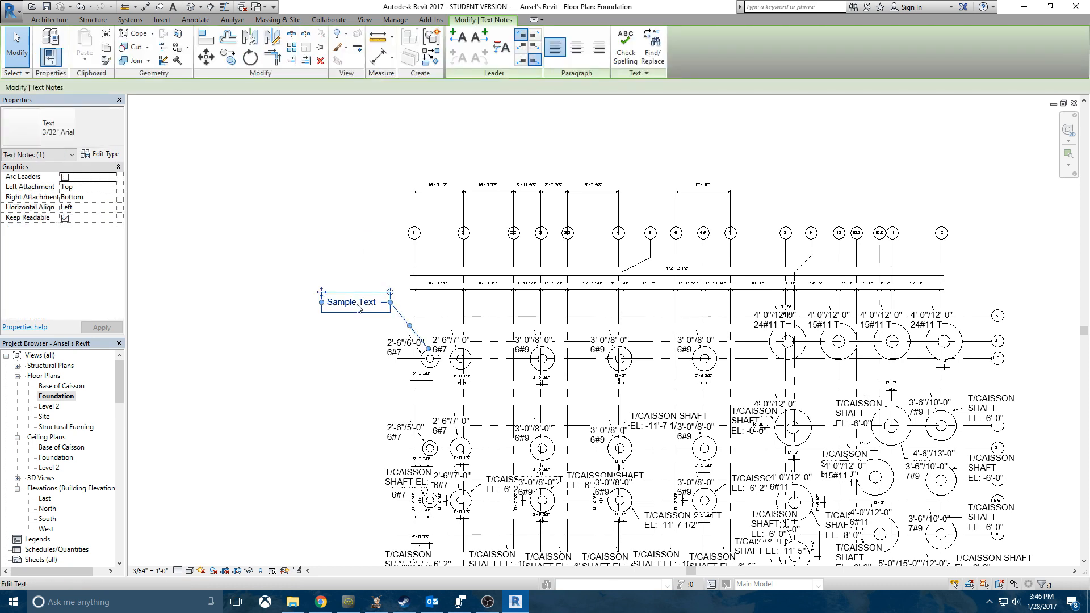
left_click(100, 154)
left_click(347, 145)
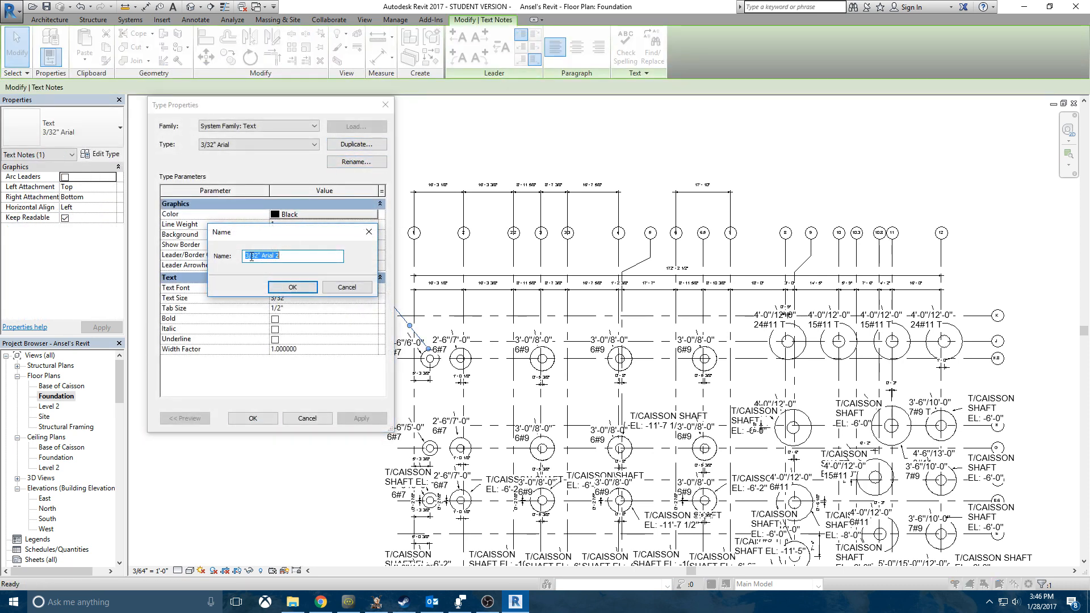
left_click(286, 256)
left_click(293, 288)
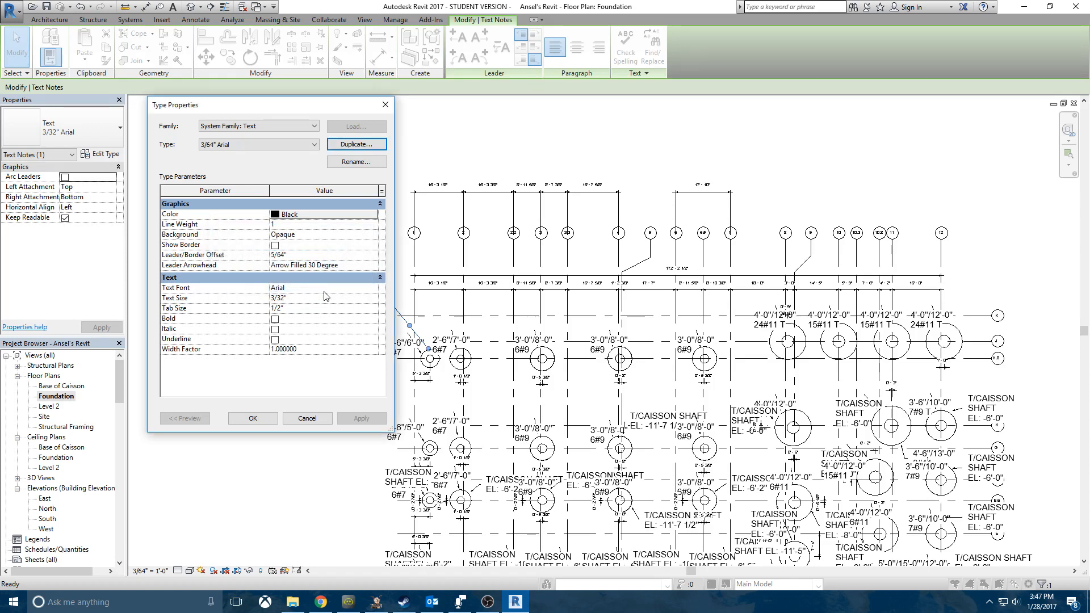
left_click(282, 300)
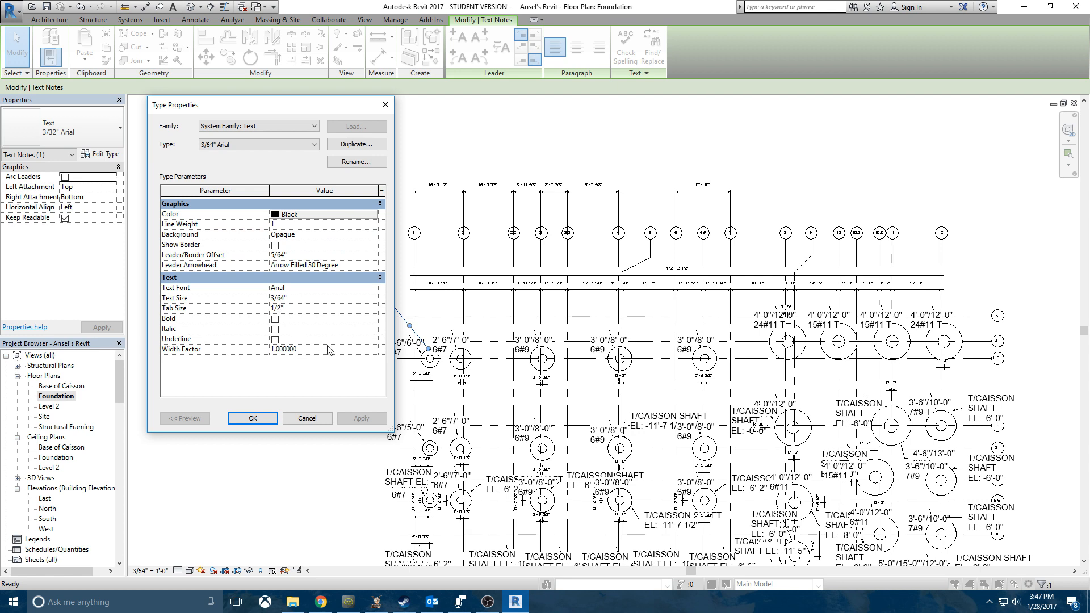
left_click(253, 418)
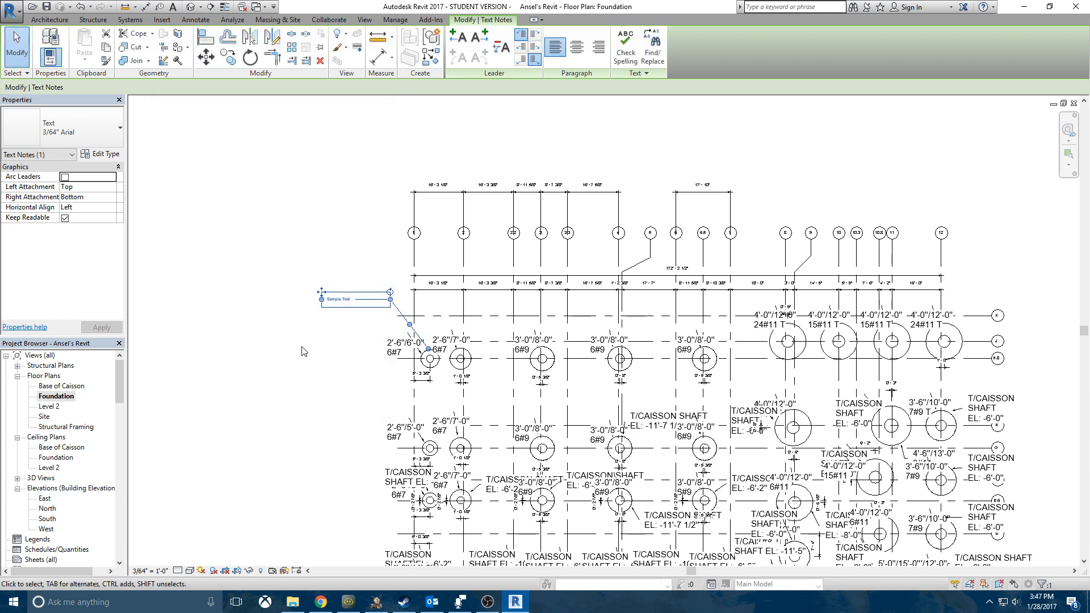
left_click(298, 201)
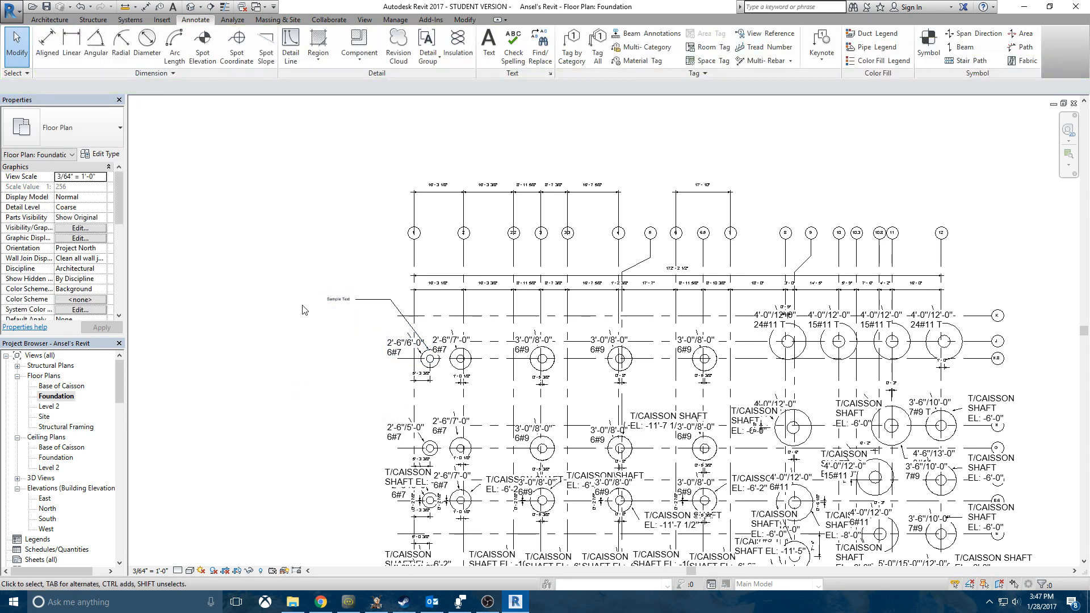
Select all instances of the 3/32" Arial text notes and switch them to the 3/64" Arial type.
middle_click_drag(365, 404, 333, 370)
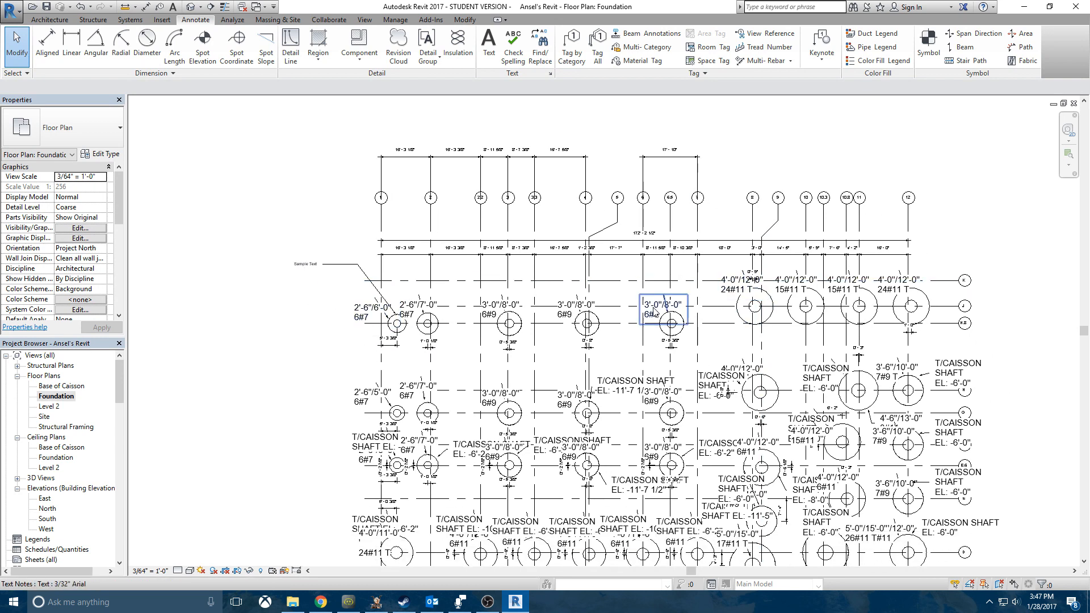
left_click(356, 317)
right_click(356, 317)
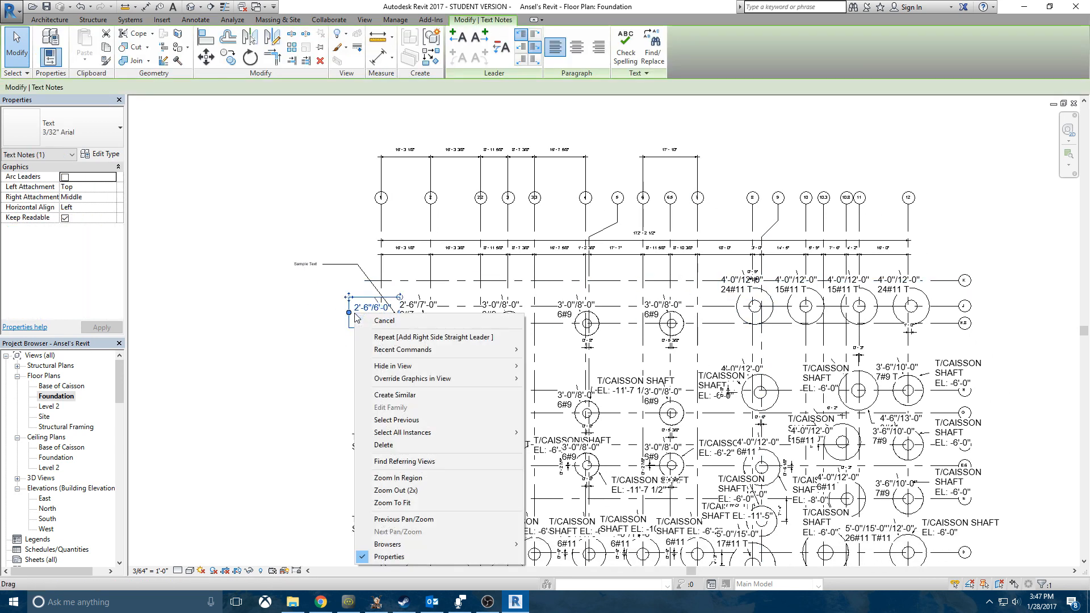
mouse_move(508, 433)
left_click(550, 445)
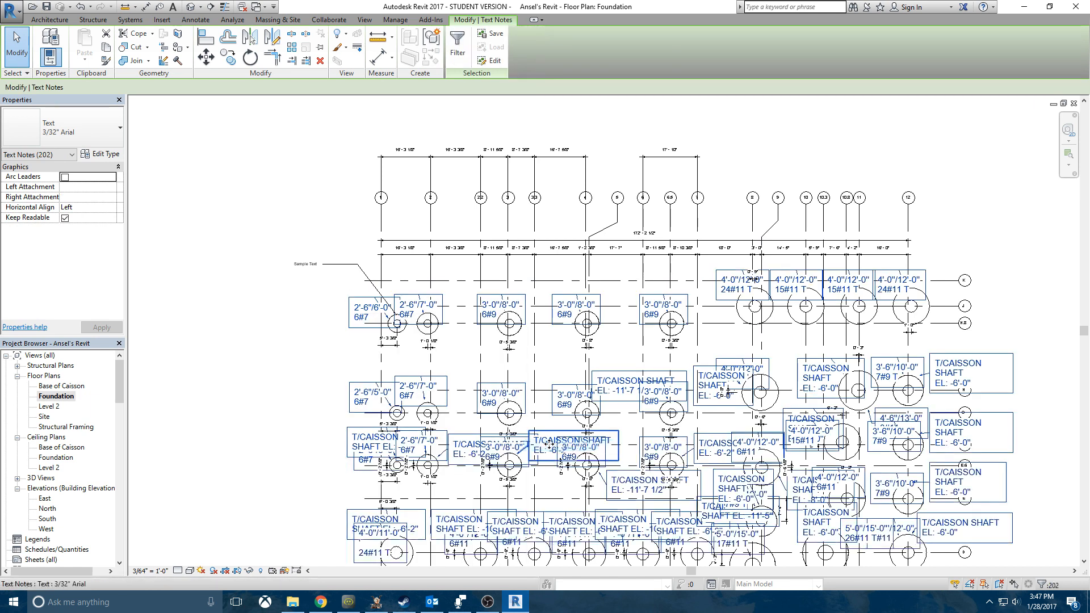
left_click(77, 124)
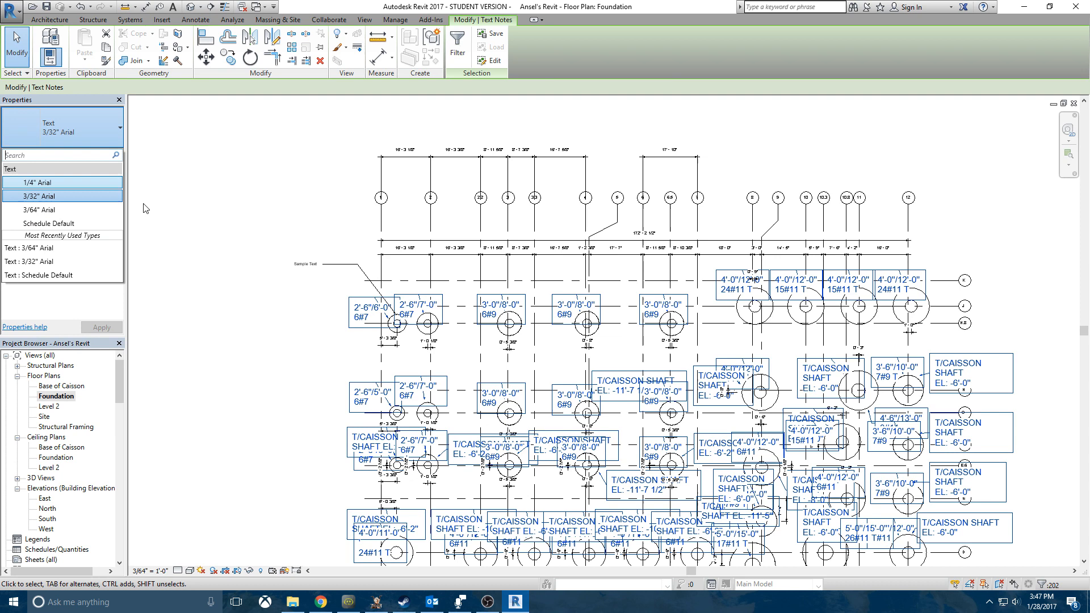
left_click(89, 210)
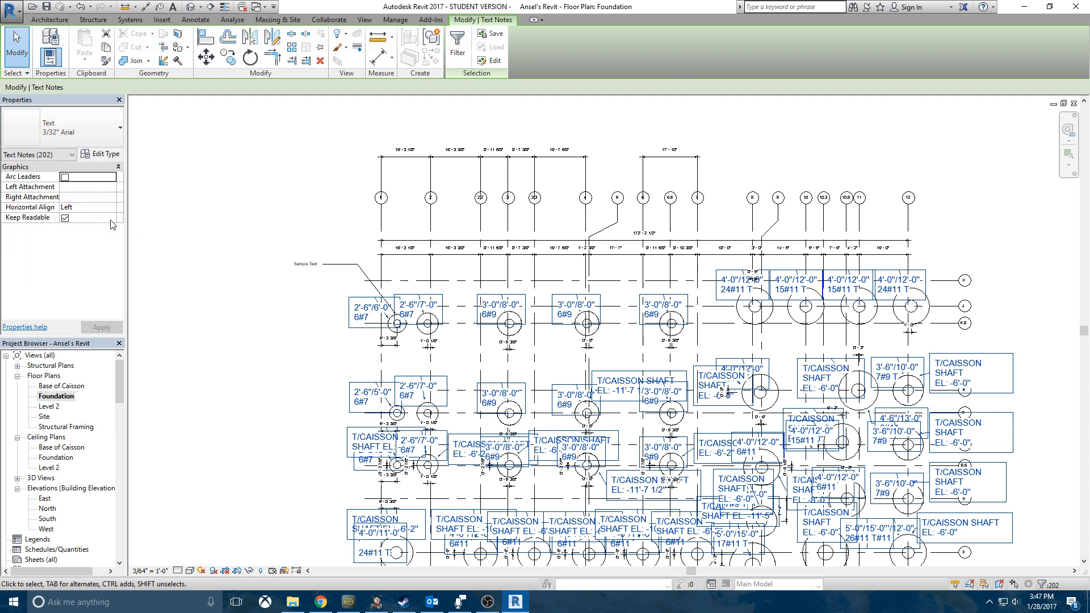
left_click(263, 327)
Move the Sample Text note slightly lower and closer to grid 1, keeping its leader on the first caisson.
middle_click_drag(315, 402, 273, 270)
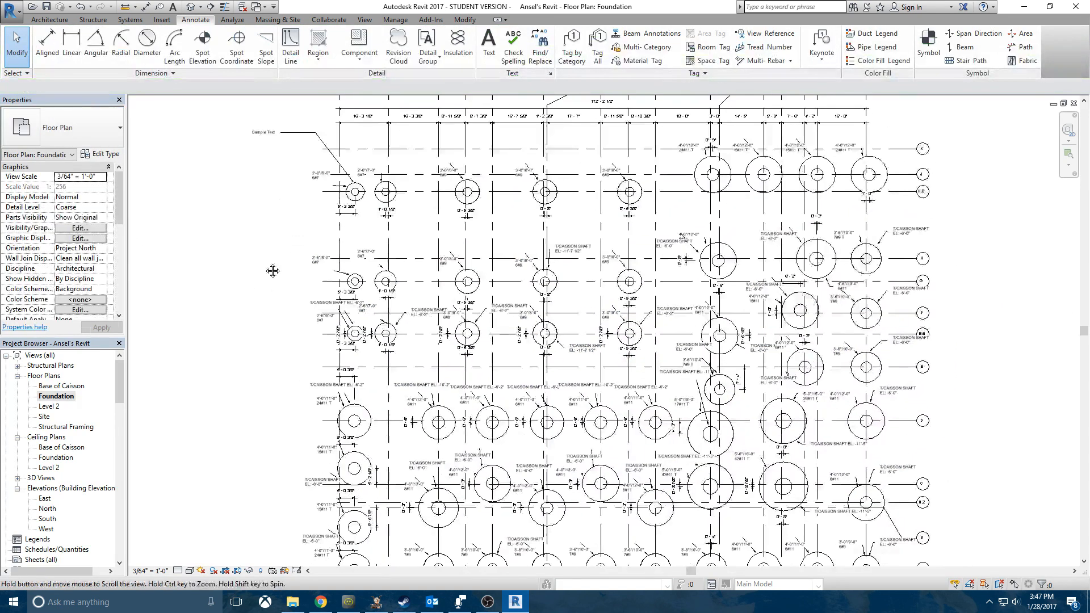
mouse_move(333, 368)
middle_mouse_down()
mouse_move(287, 212)
mouse_move(314, 382)
middle_mouse_up()
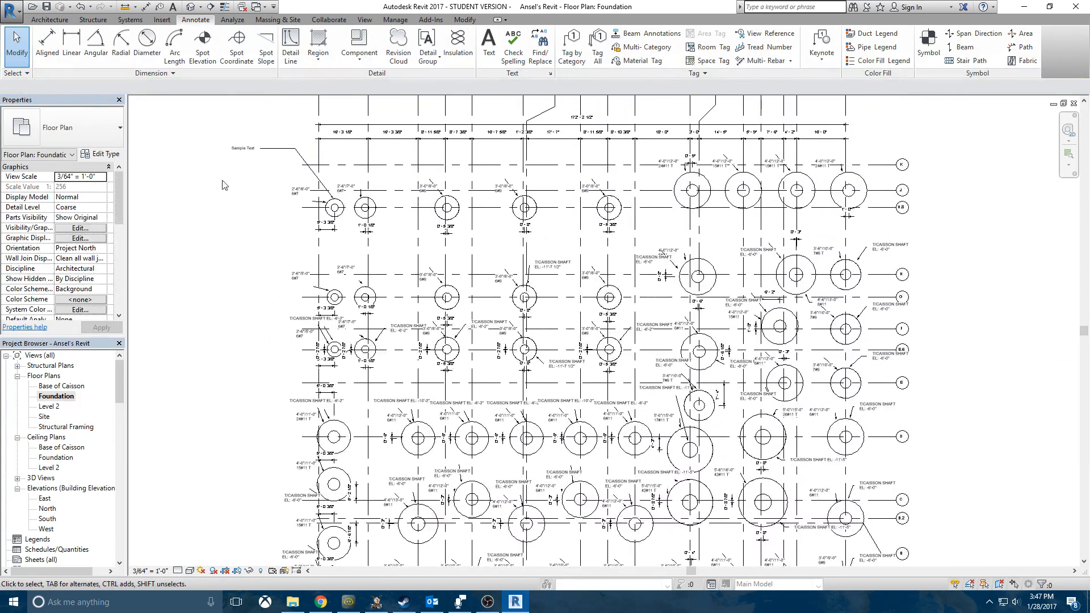
middle_click_drag(233, 205, 246, 329)
scroll(285, 316, "up", 4)
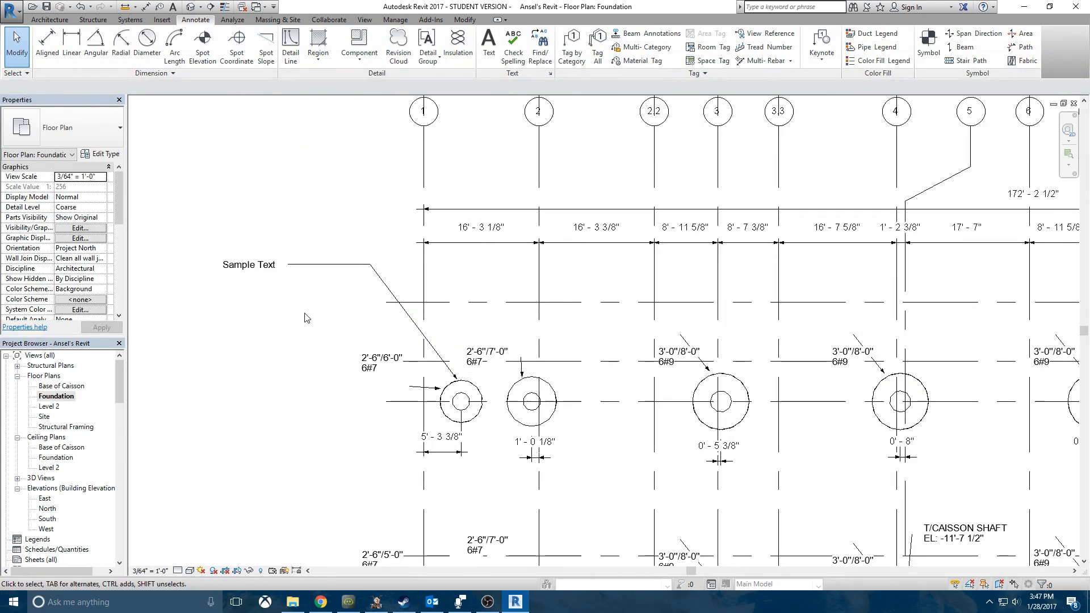
left_click(280, 267)
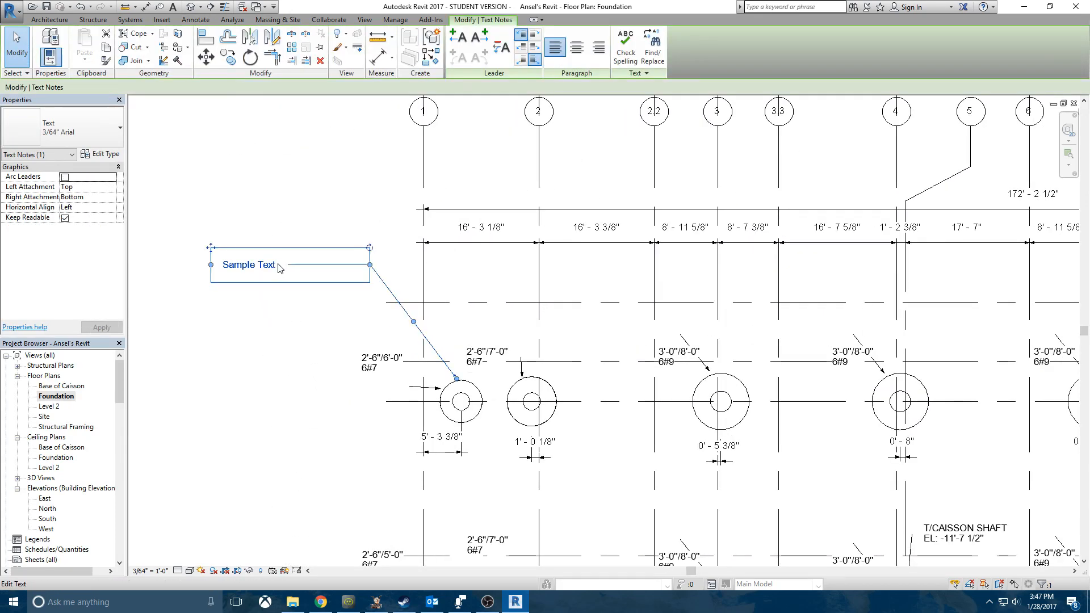
mouse_move(211, 251)
left_mouse_down("ctrl")
mouse_move(297, 299)
mouse_move(366, 309)
mouse_move(234, 288)
left_mouse_up("ctrl")
left_click(231, 195)
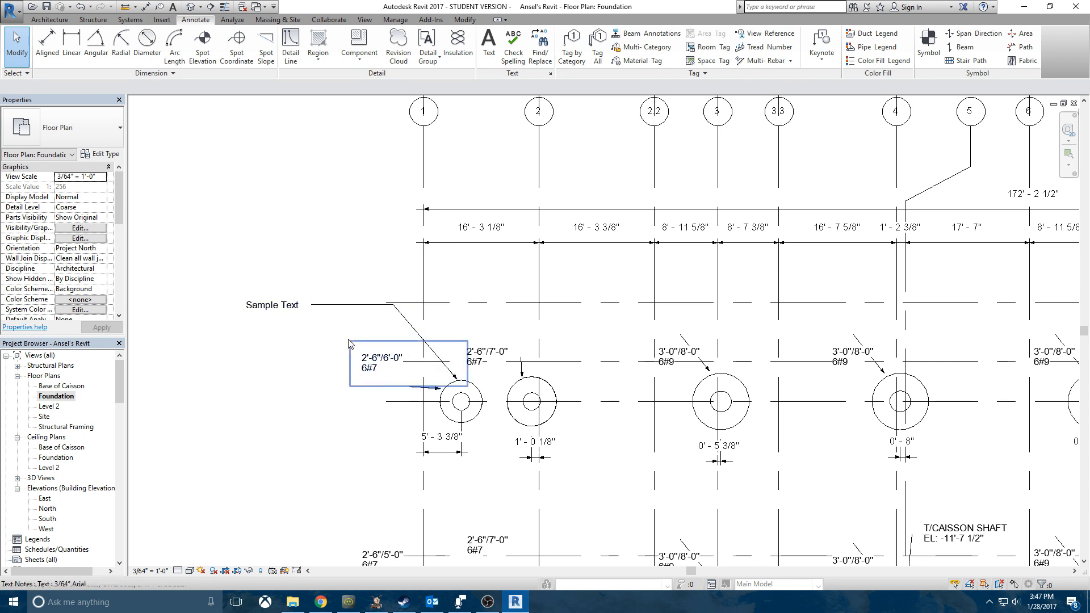
Narrow the 2'-6"/6'-0" 6#7 note beside the first caisson and shift it outward from grid 1.
left_click(392, 378)
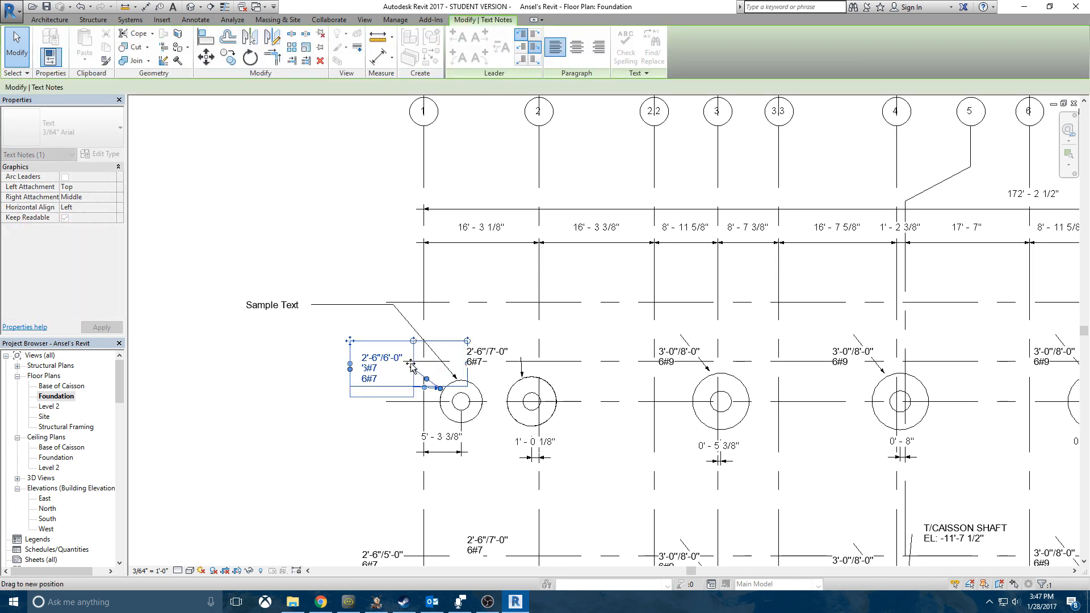
left_click(349, 356)
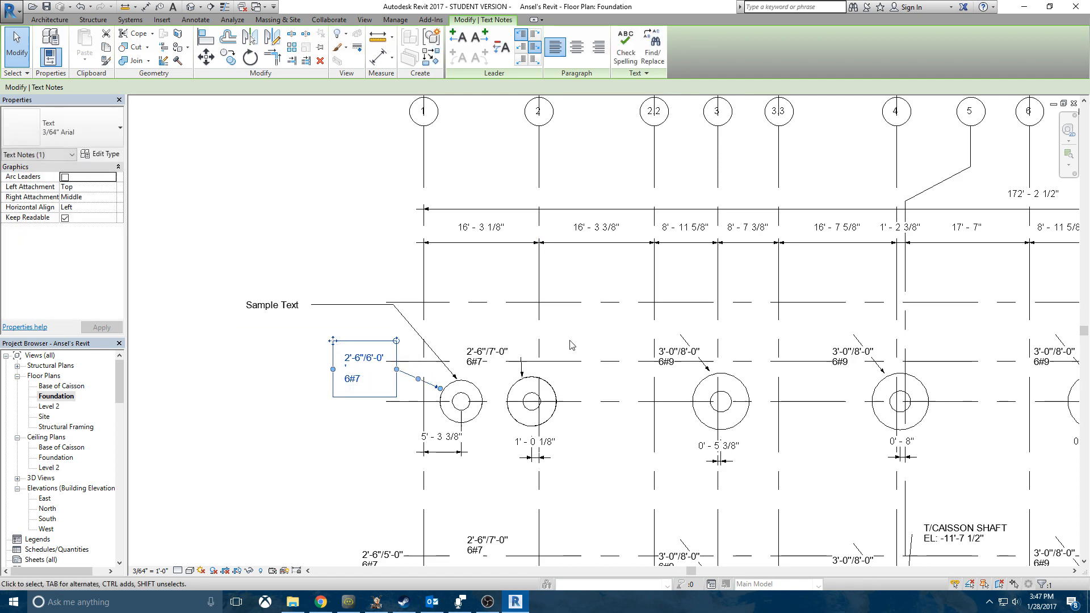
Shift the 3'-0"/8'-0" 6#9 note away from the second-row caisson at grid 3 and adjust its text box width.
middle_click_drag(697, 443, 675, 437)
scroll(676, 438, "down", 1)
scroll(392, 243, "down", 3)
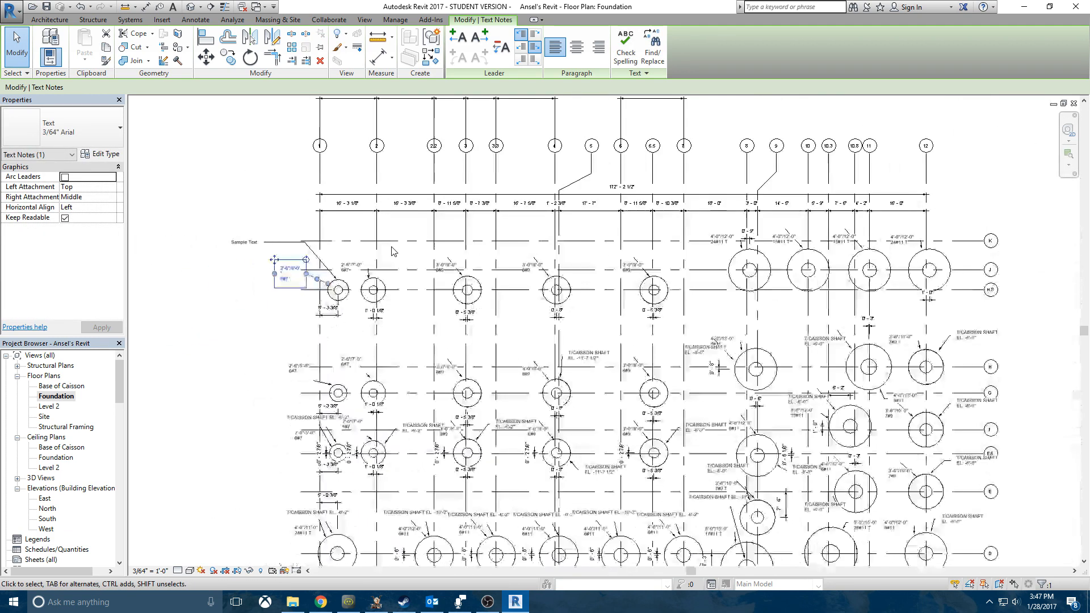
left_click(442, 266)
left_click(442, 367)
scroll(442, 368, "up", 6)
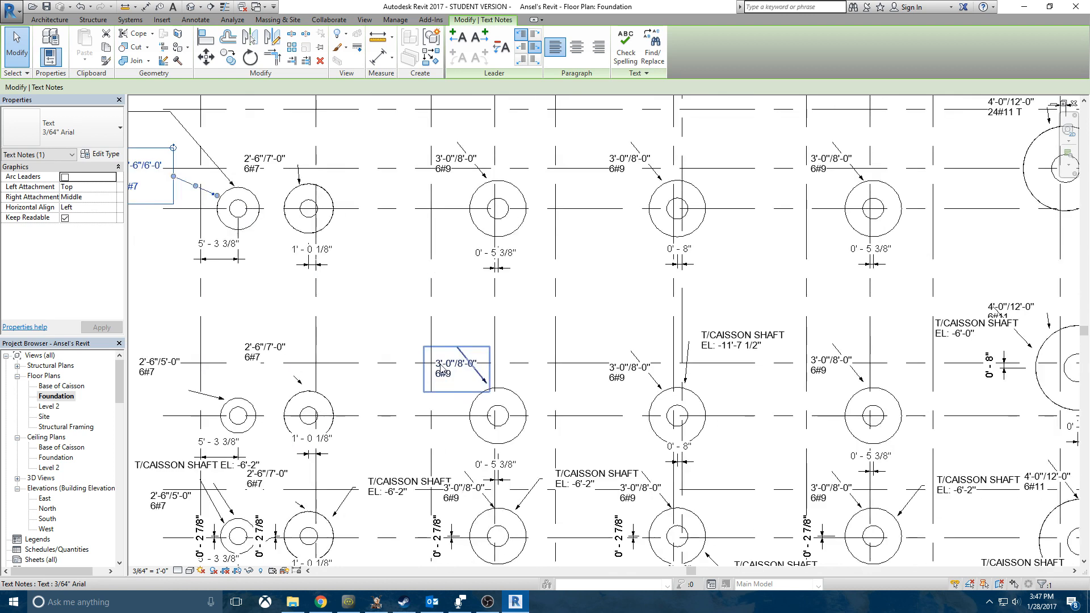
left_click_drag(412, 377, 334, 362)
left_click_drag(540, 374, 440, 376)
left_click(474, 268)
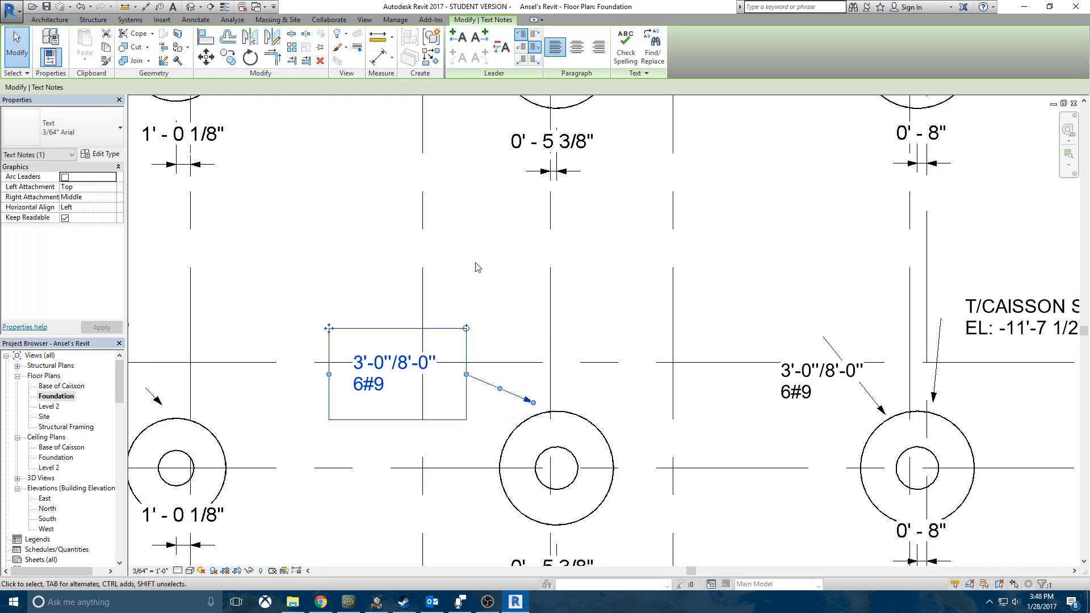
left_click(341, 372)
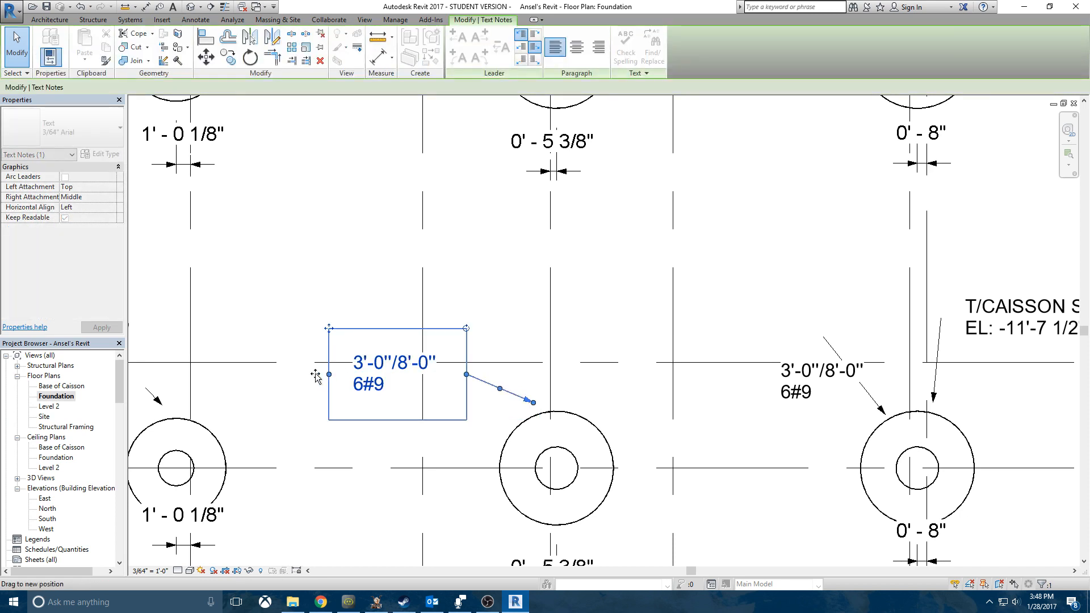
left_click_drag(329, 374, 304, 375)
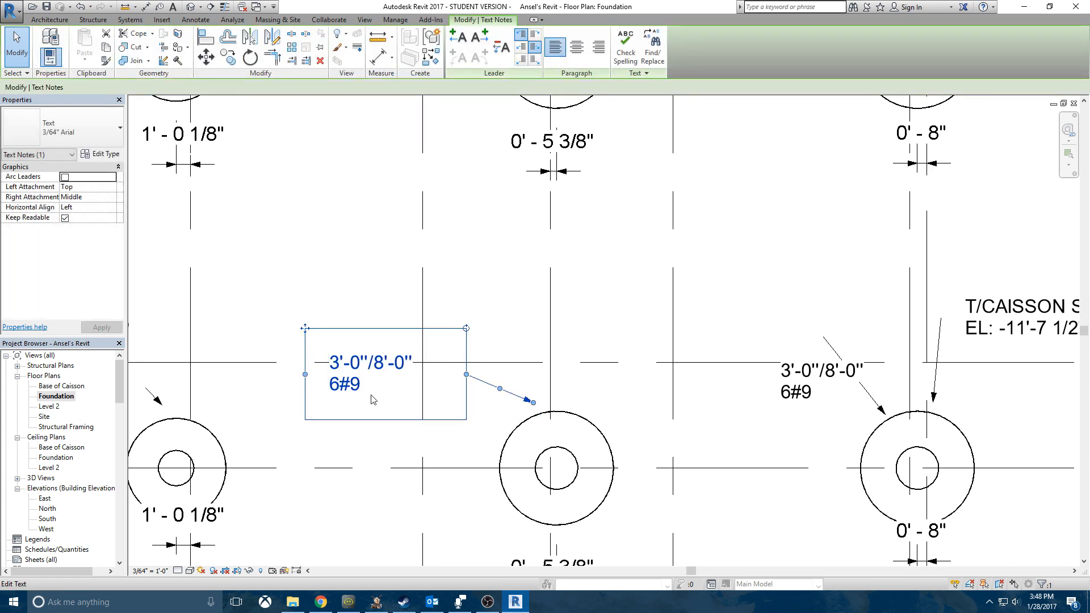
Examine the caisson notes, leaders and dimensions across the Foundation plan for spacing and readability.
scroll(545, 315, "down", 3)
scroll(462, 238, "down", 5)
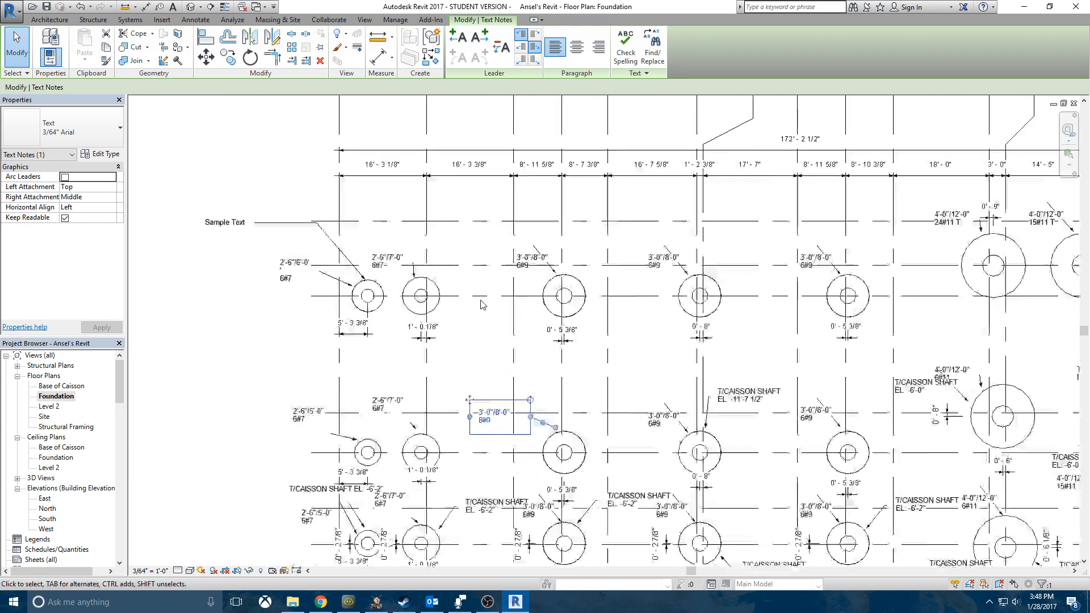
middle_click_drag(553, 450, 504, 361)
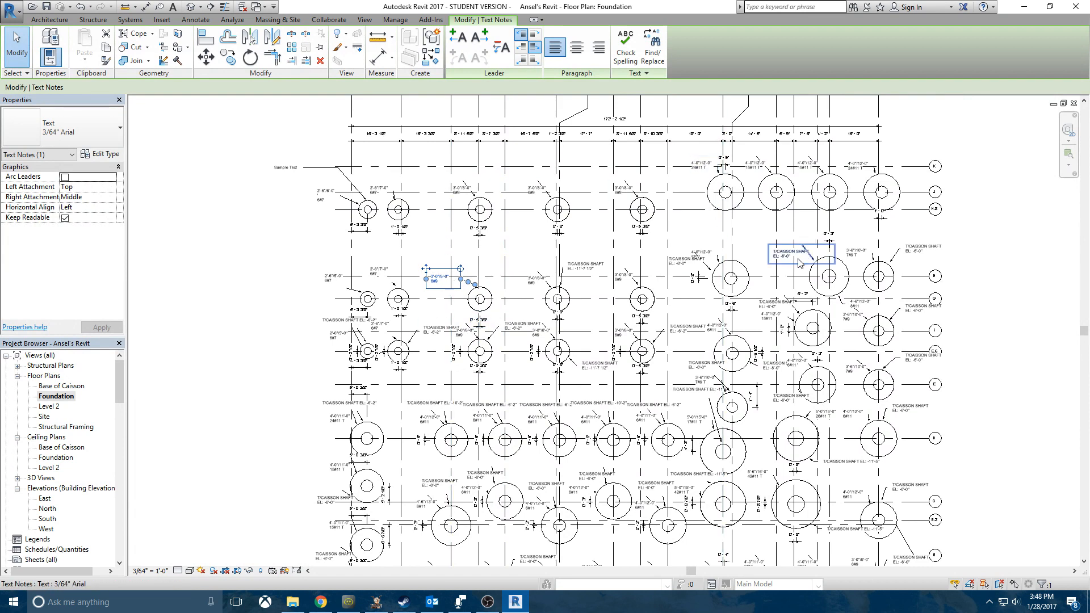
middle_click_drag(464, 332, 475, 368)
middle_click_drag(444, 211, 445, 225)
left_click(441, 289)
middle_click_drag(449, 269, 452, 306)
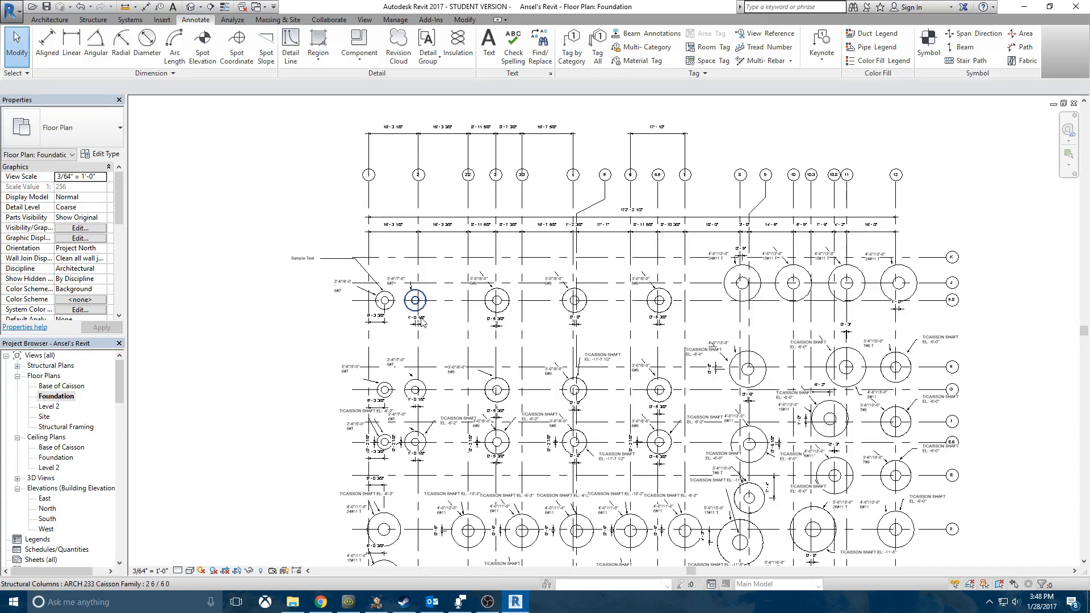
scroll(397, 311, "up", 3)
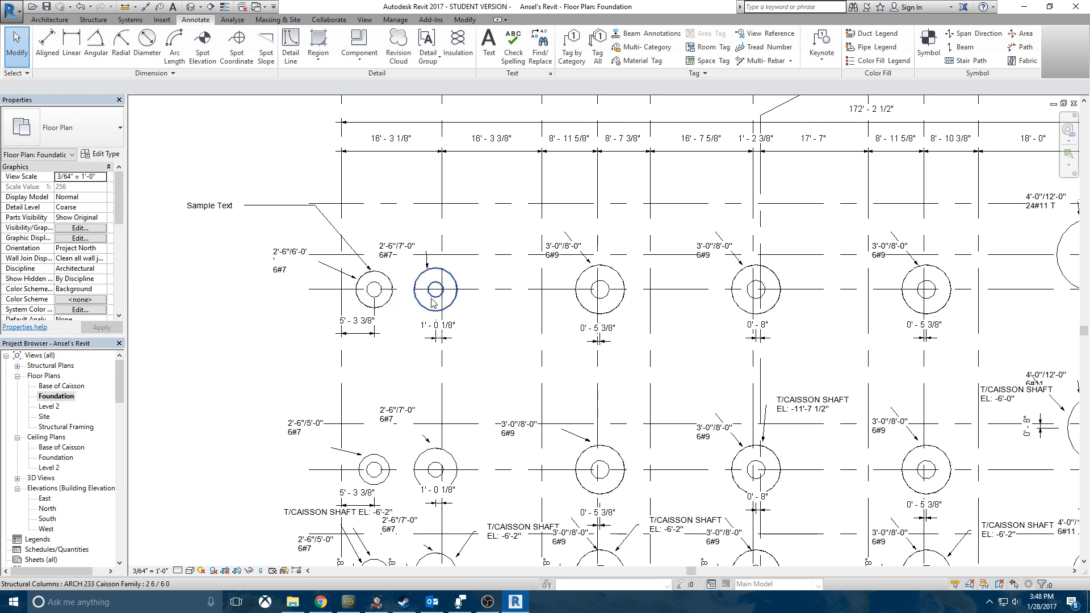
scroll(372, 337, "down", 3)
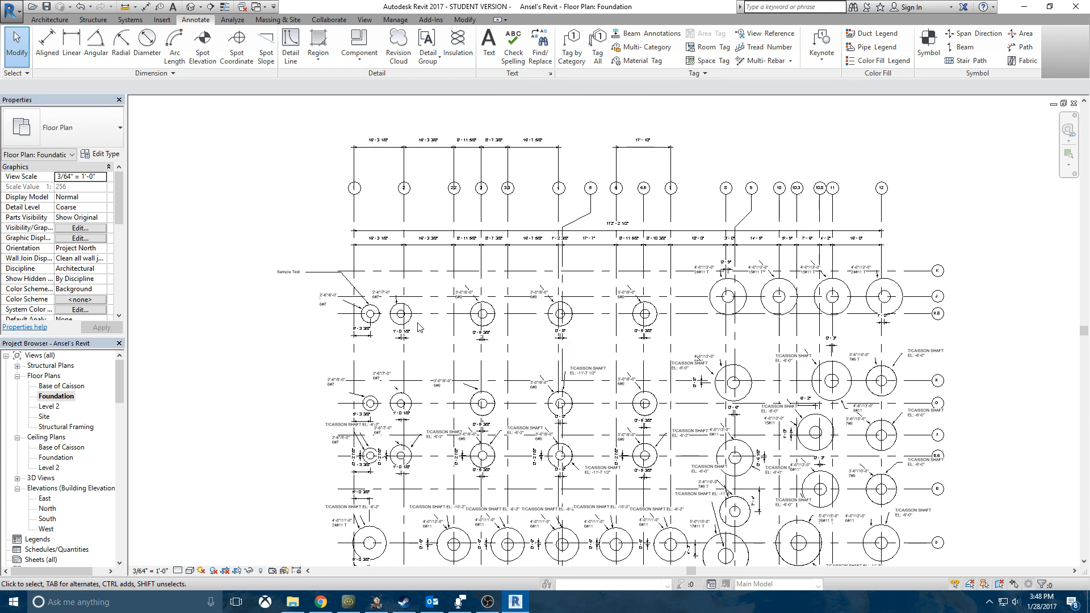
Open the family of the first-row caisson at grid 2 for editing and inspect the bell at its base.
scroll(418, 327, "up", 4)
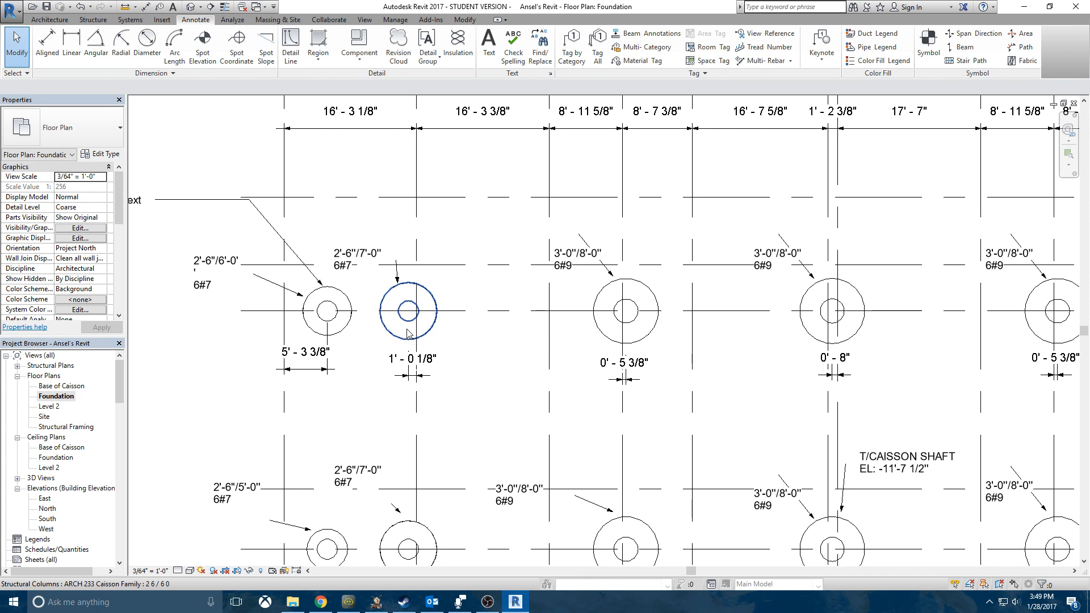
left_click(408, 333)
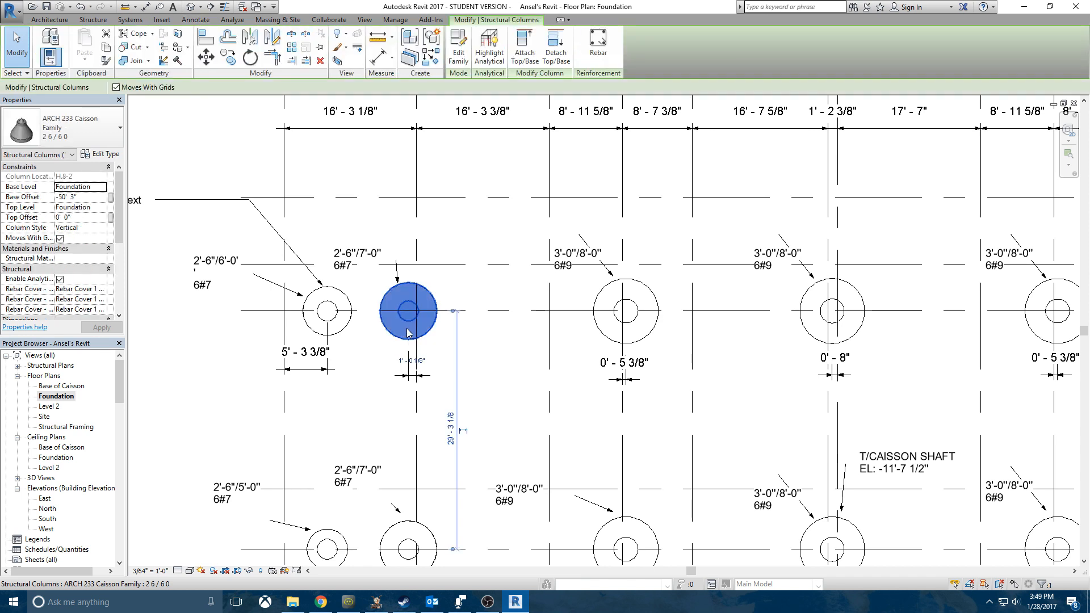
left_click(454, 67)
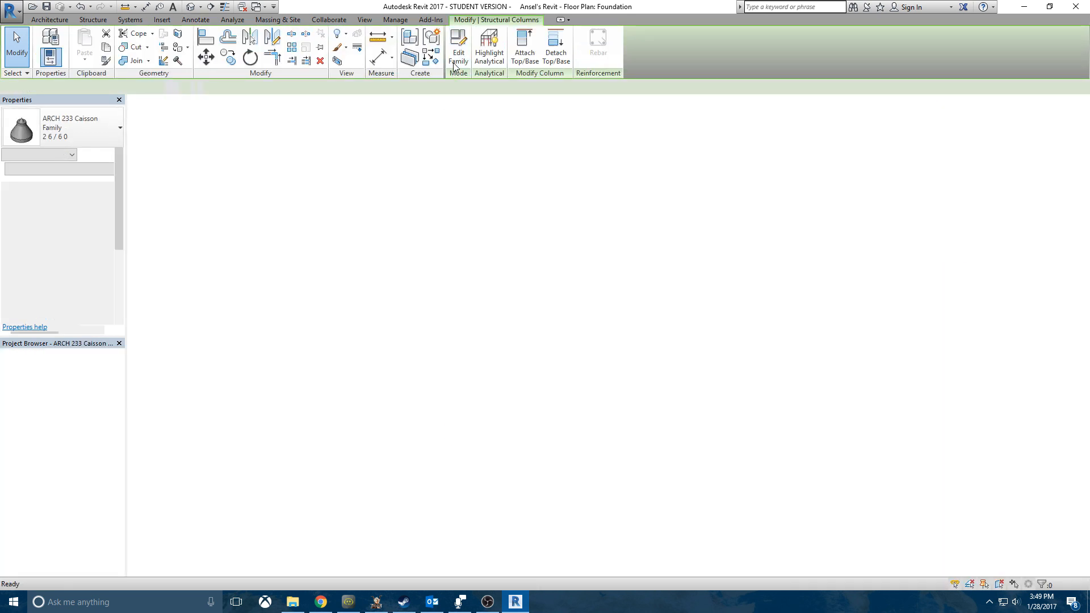
middle_click_drag(686, 446, 510, 414)
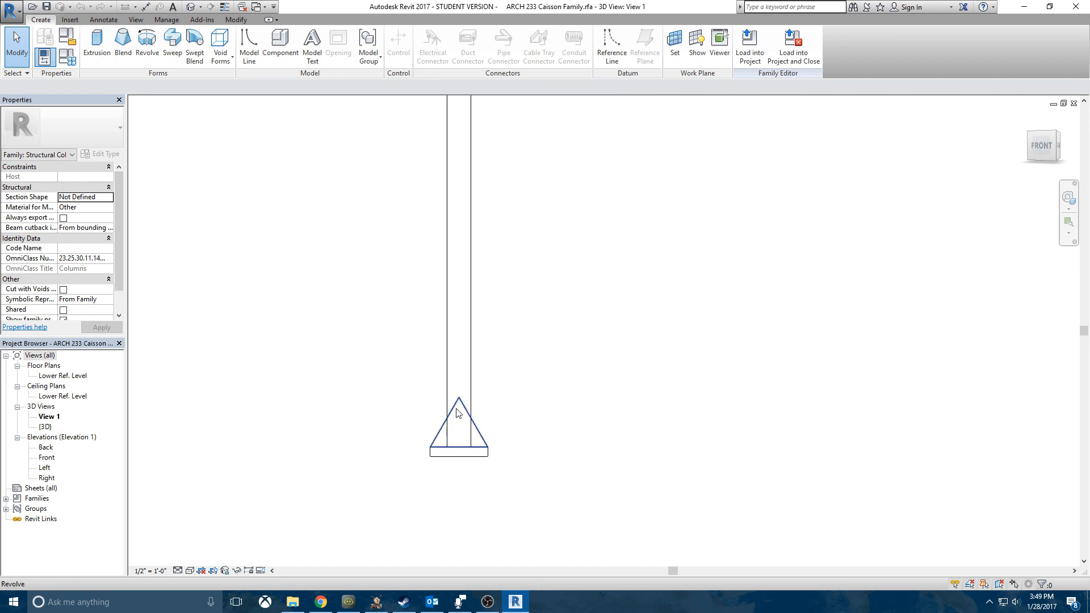
Turn off the Fine detail level in the visibility settings of the revolved cone at the caisson's base.
left_click(484, 434)
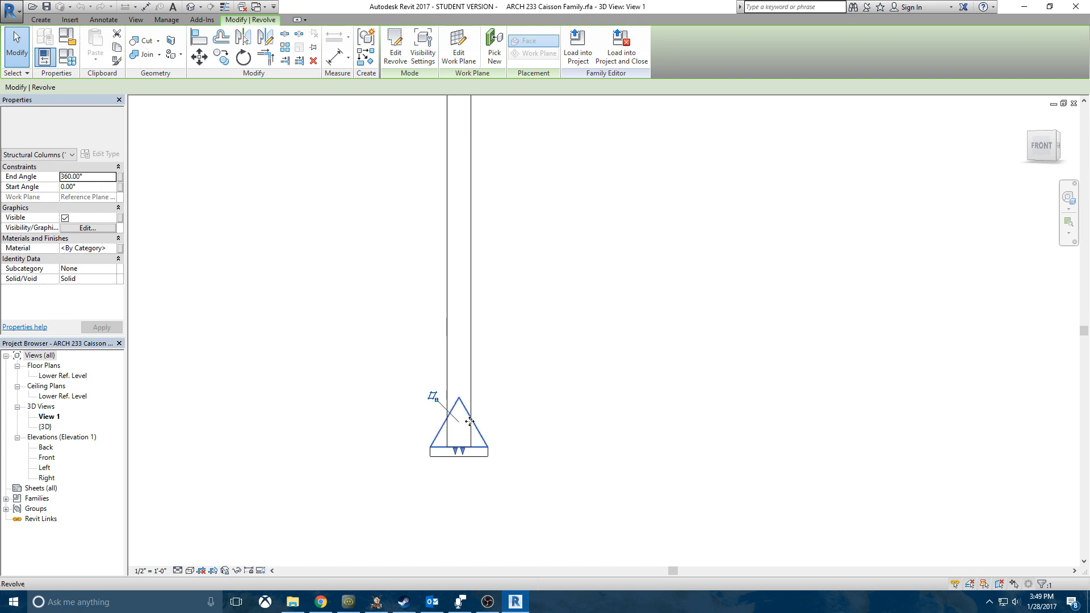
left_click(86, 228)
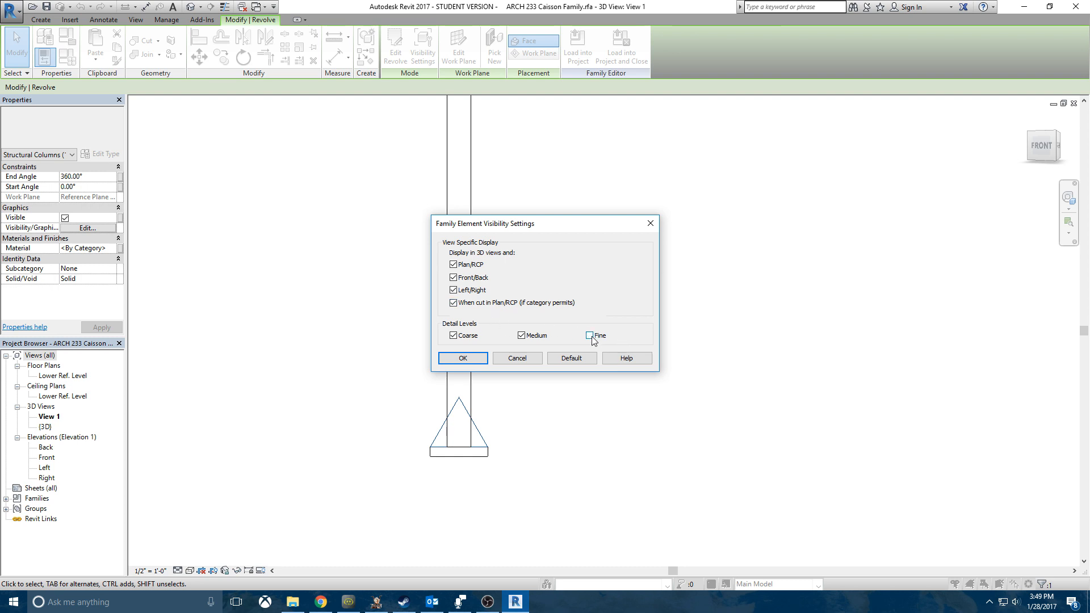
left_click(476, 361)
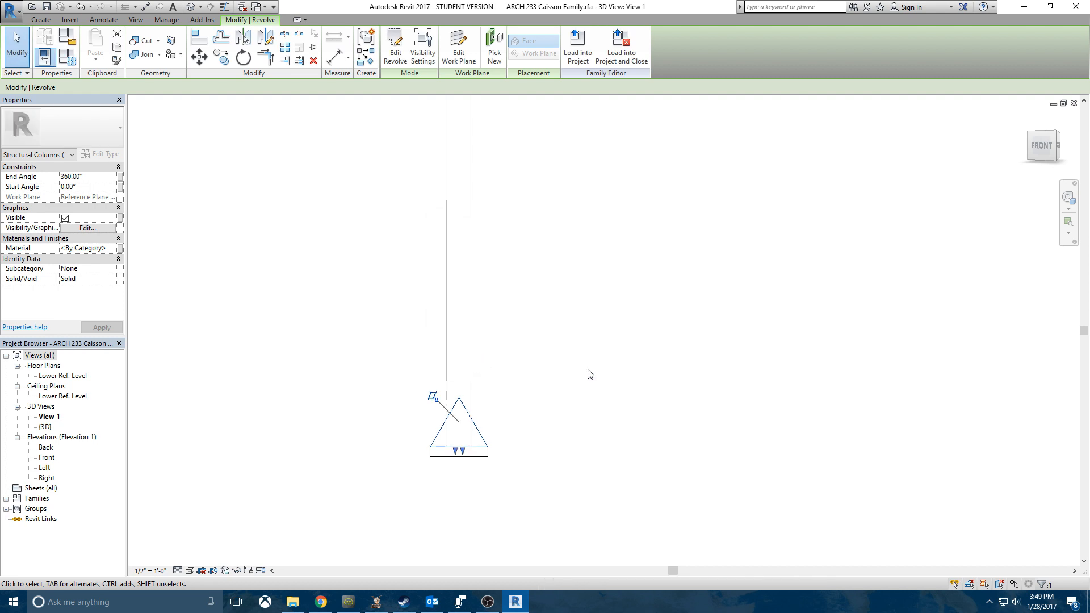
left_click(398, 394)
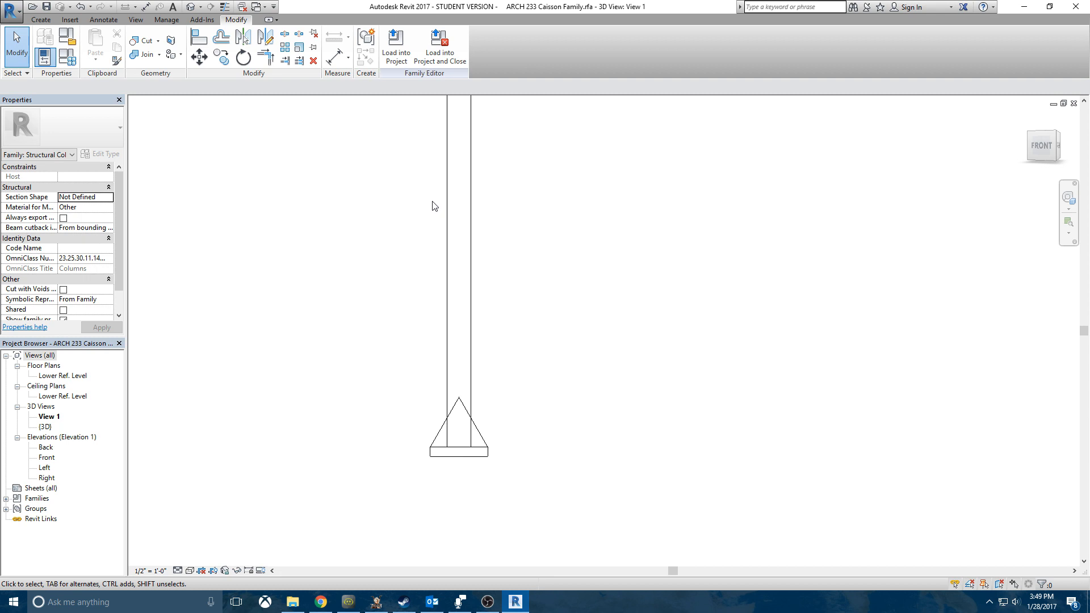
Load the edited caisson family into the open project only, overwriting the existing version.
left_click(400, 63)
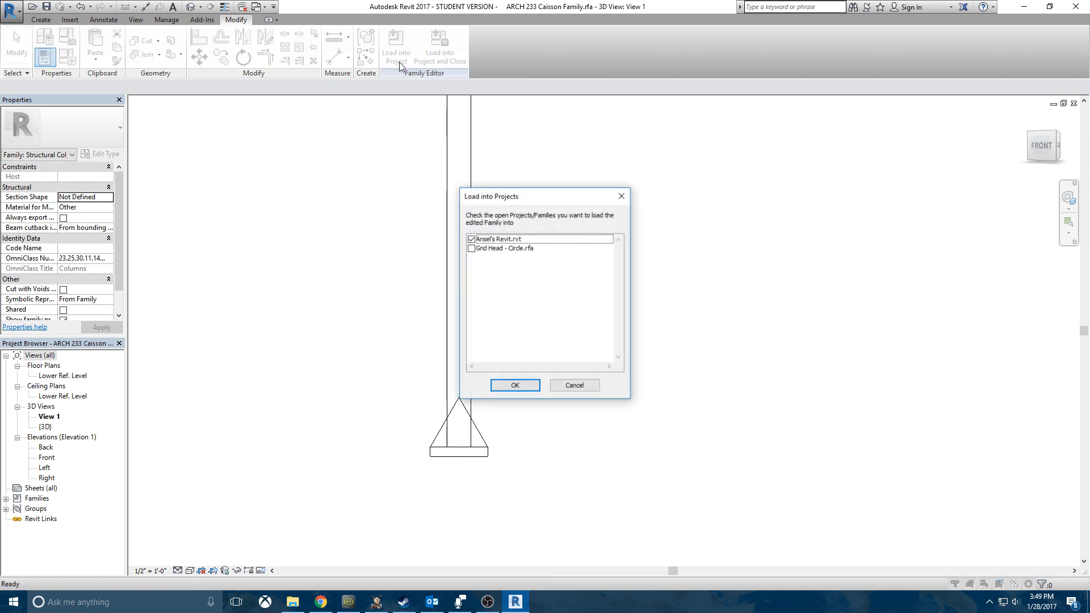
left_click(508, 385)
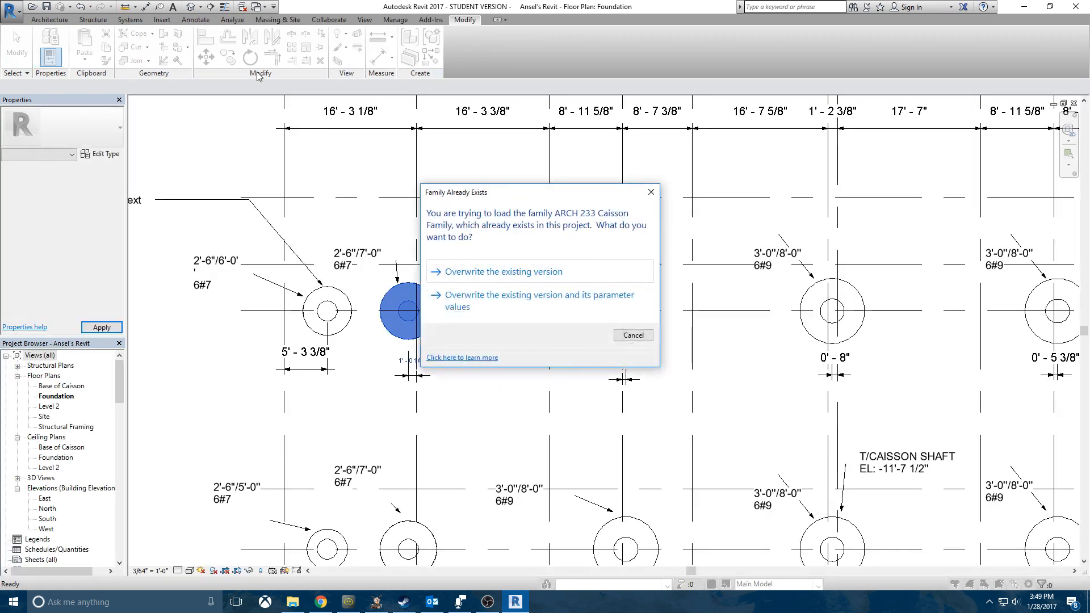
left_click(546, 271)
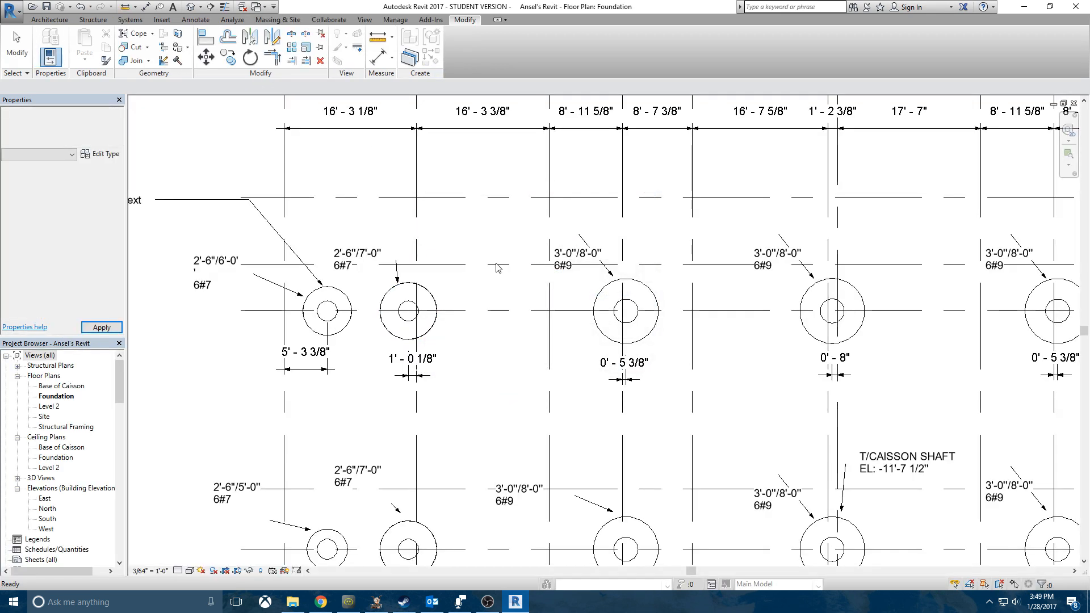
Examine the caissons on the Foundation plan and check the plan's view range offsets.
middle_click_drag(358, 257, 462, 269)
scroll(462, 270, "down", 5)
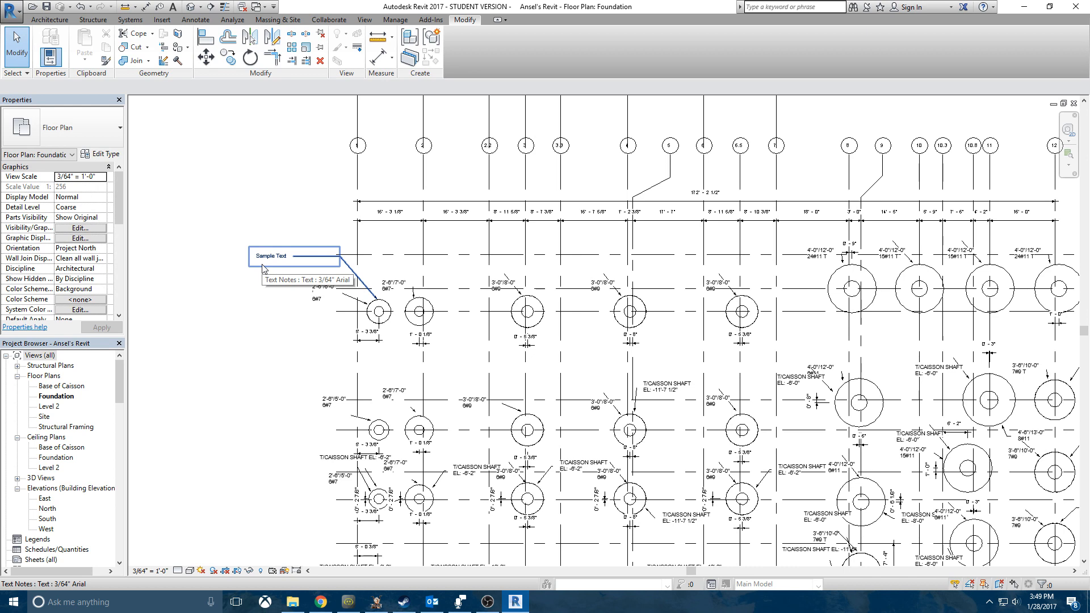
middle_click_drag(449, 313, 347, 314)
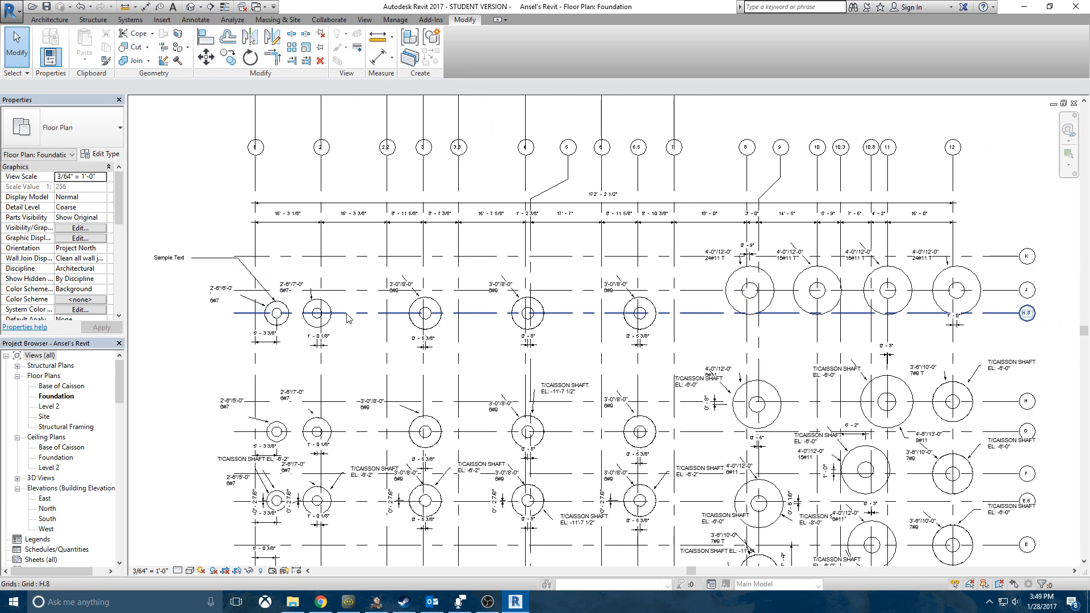
scroll(347, 314, "down", 3)
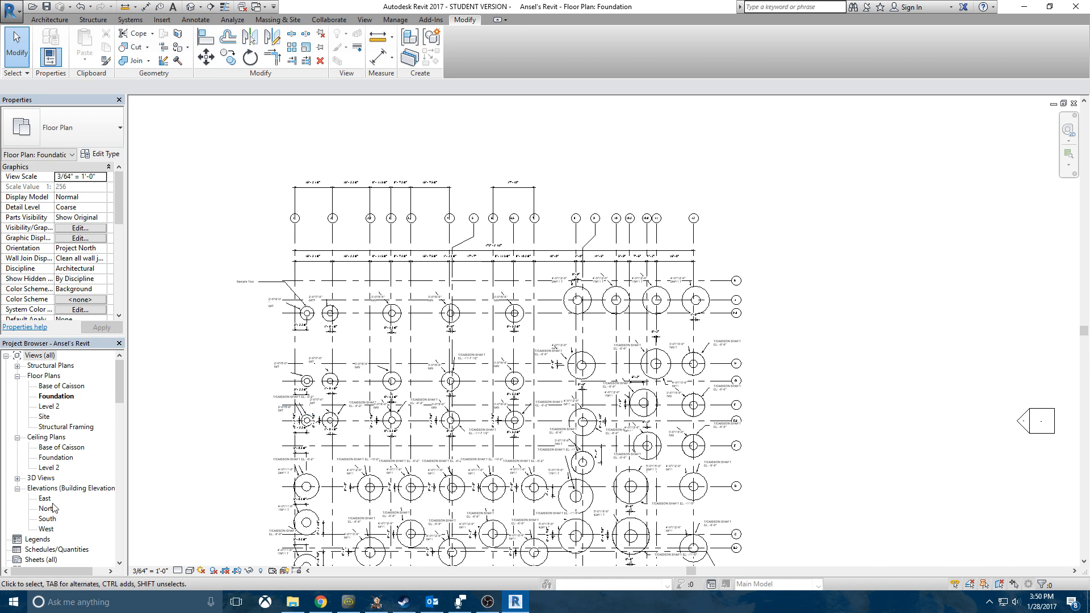
mouse_move(119, 218)
left_mouse_down()
mouse_move(119, 301)
mouse_move(120, 180)
mouse_move(119, 238)
left_mouse_up()
left_click(94, 249)
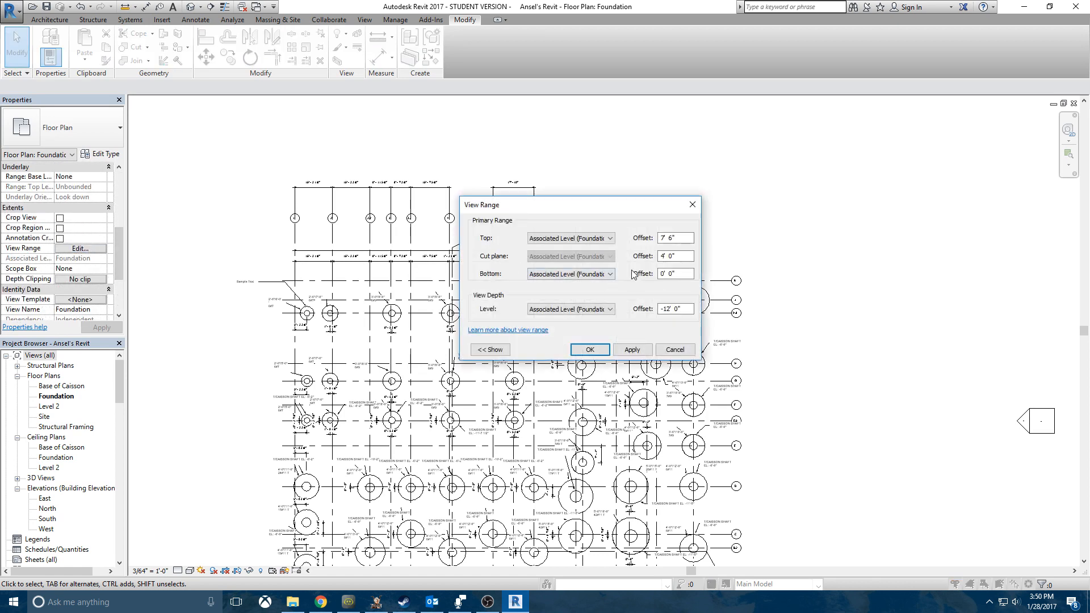
left_click(672, 256)
left_click(576, 349)
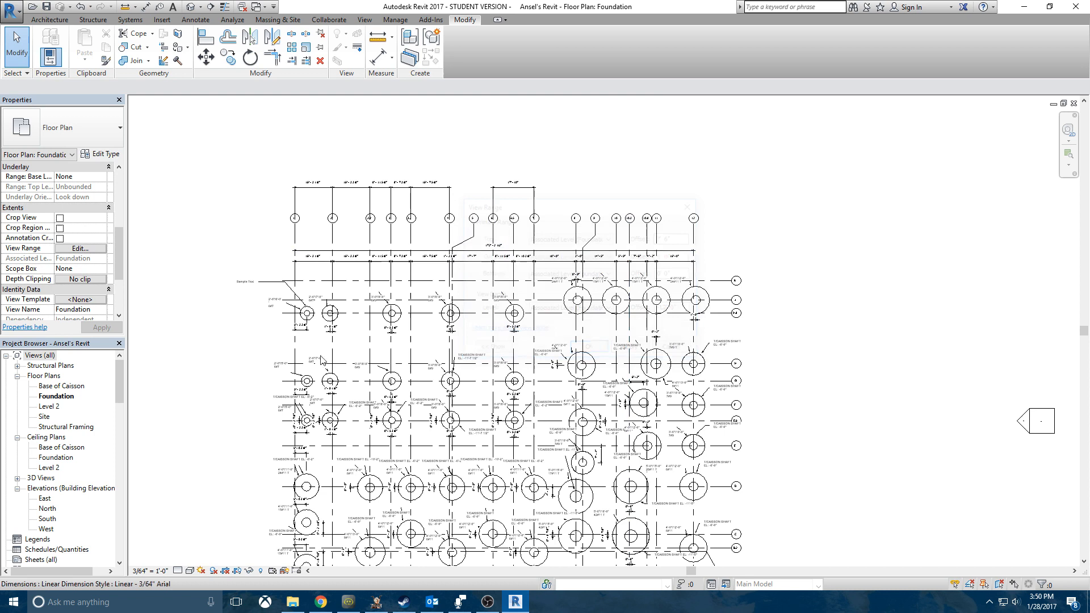
Inspect the caisson shafts and bells against the Foundation and Base of Caisson levels in the East elevation.
double_click(45, 498)
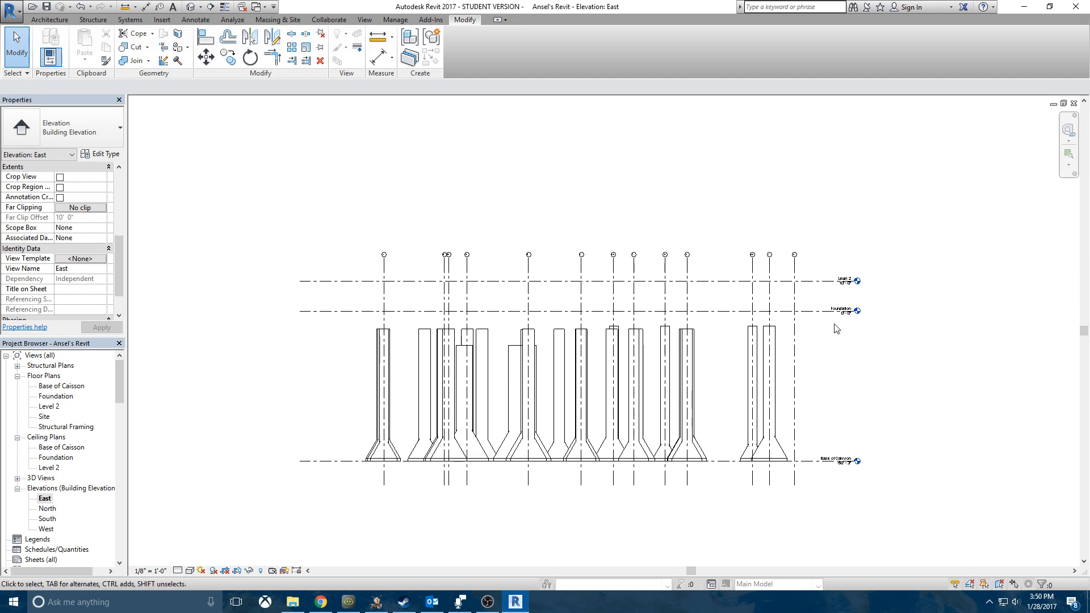
scroll(837, 328, "up", 2)
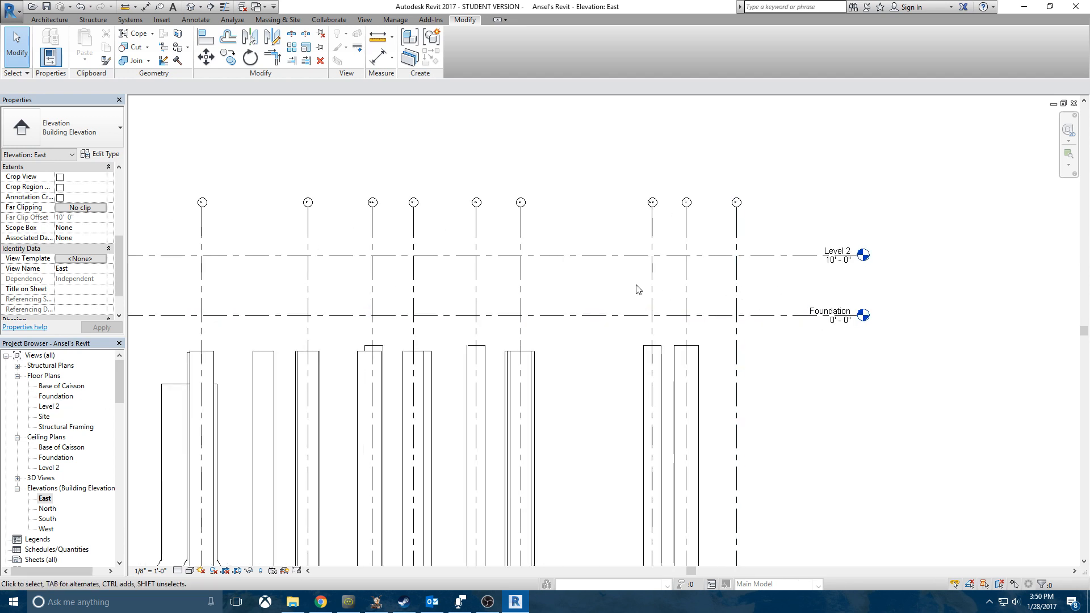
middle_click_drag(797, 397, 870, 284)
scroll(872, 301, "down", 1)
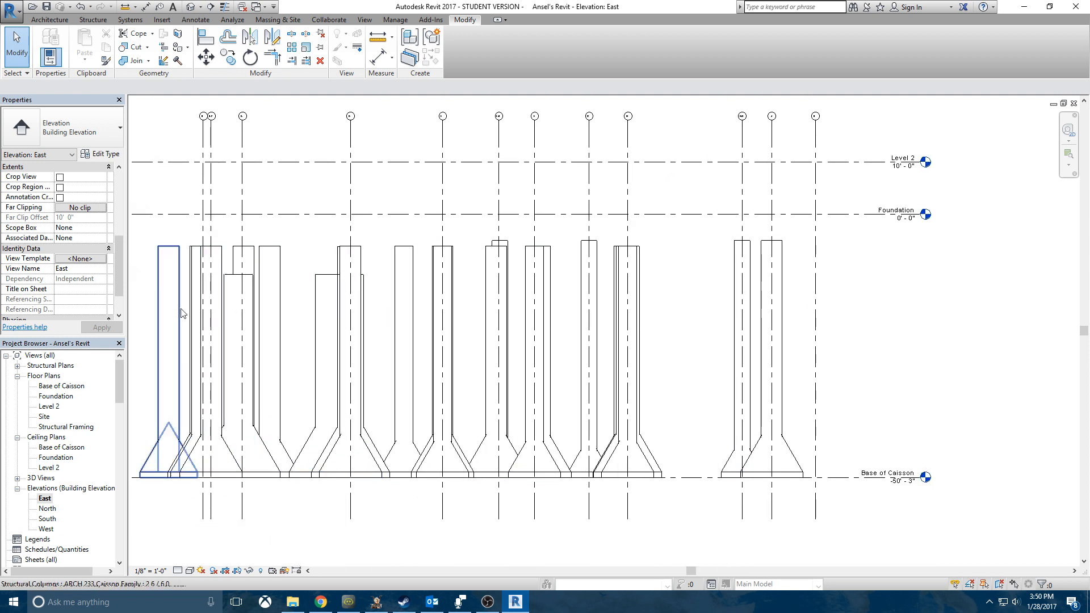
middle_click_drag(184, 316, 269, 320)
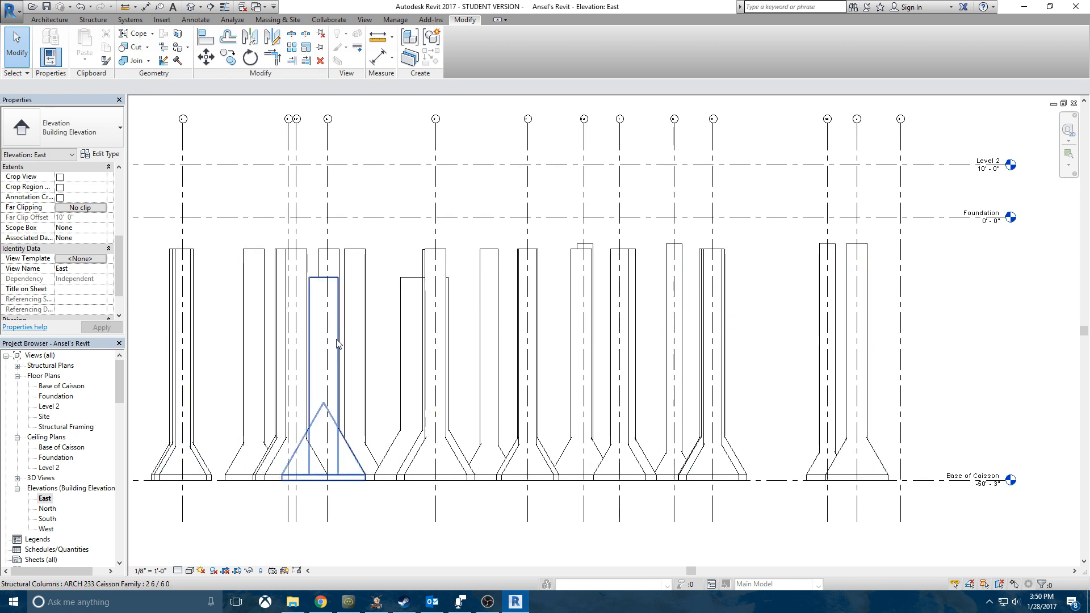
Set the Foundation plan's view range bottom and view depth to Level Below (Base of Caisson), with a view depth offset of 0.
double_click(52, 397)
scroll(65, 266, "down", 2)
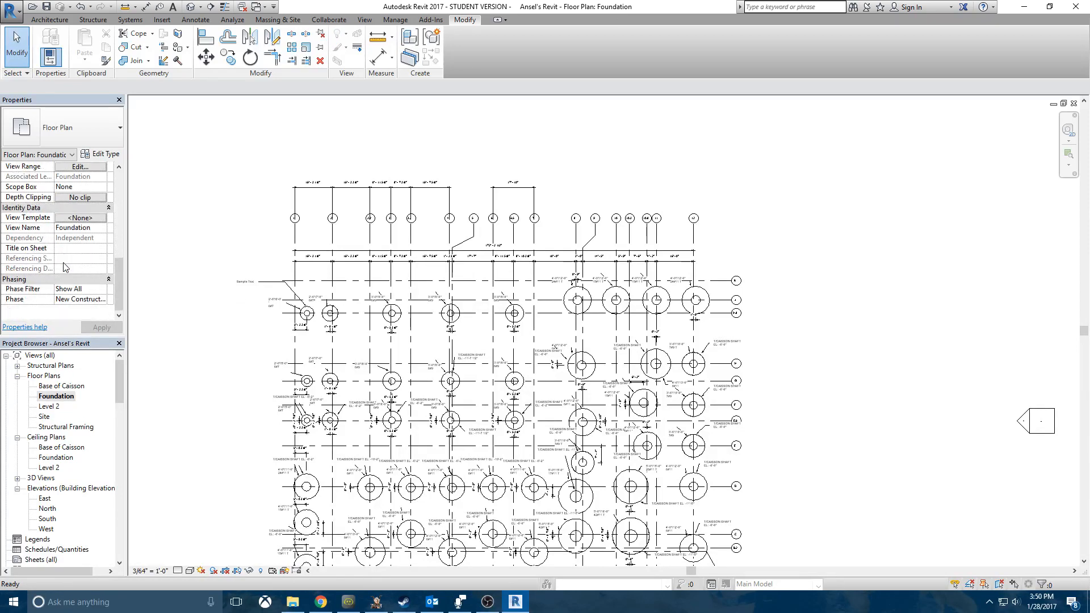
scroll(65, 267, "up", 3)
left_click(80, 279)
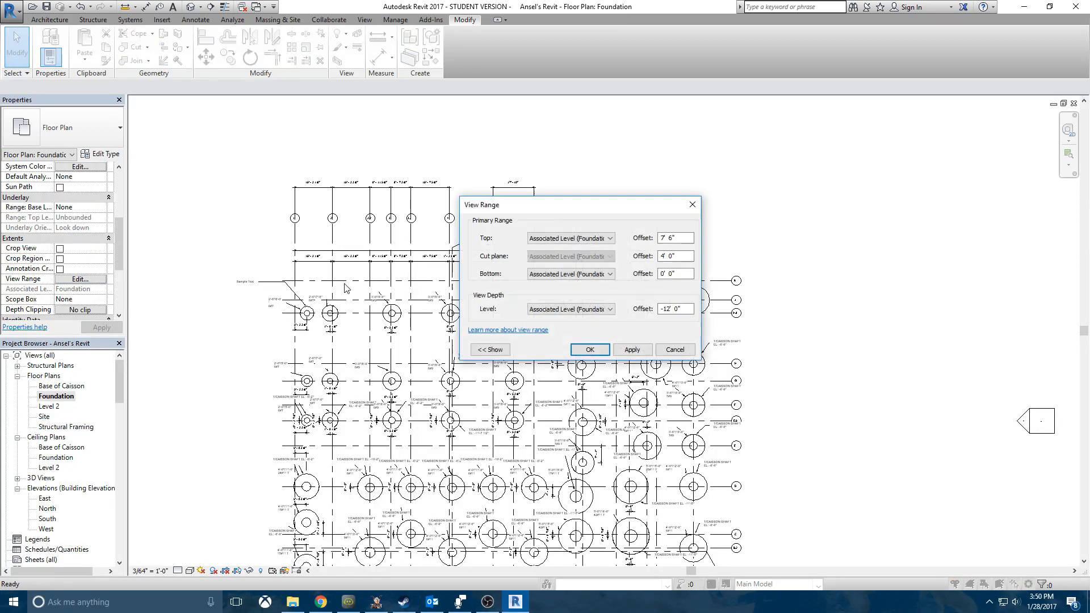
left_click_drag(684, 256, 629, 252)
left_click(554, 310)
left_click(556, 327)
left_click(564, 275)
left_click(564, 293)
key("Tab")
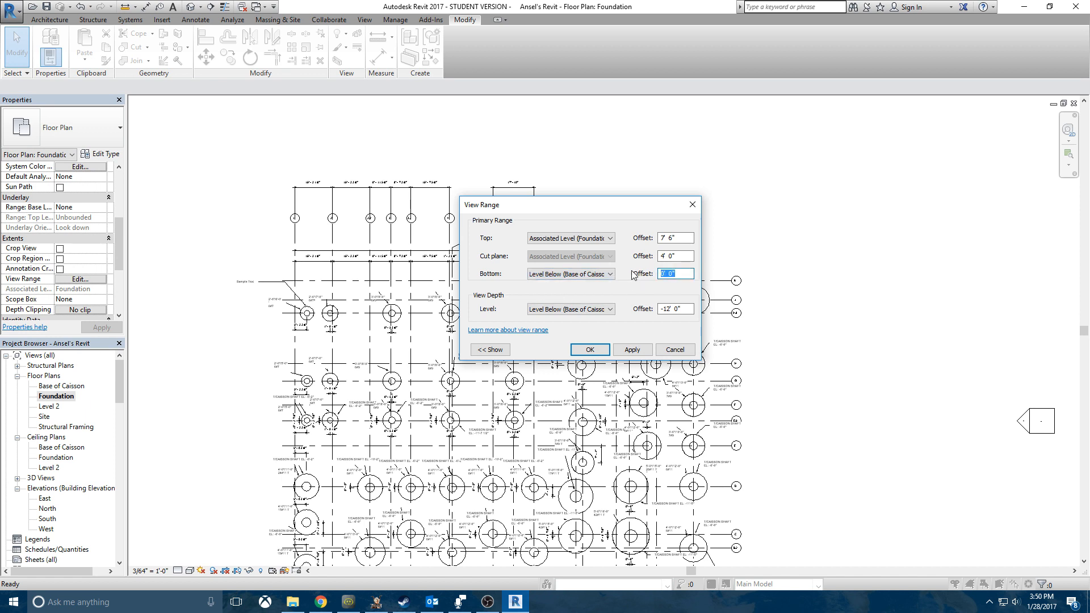
key("Tab")
key("Tab")
type("0")
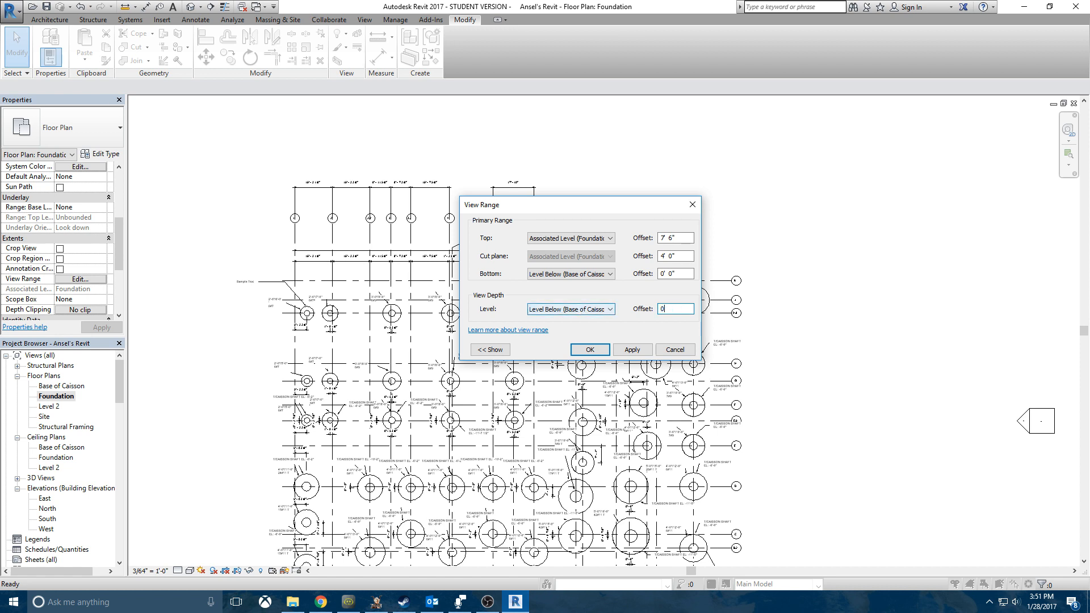
Set the view range's cut plane offset to -20' 0", consult the sample view range diagram and apply the settings.
left_click_drag(676, 255, 655, 250)
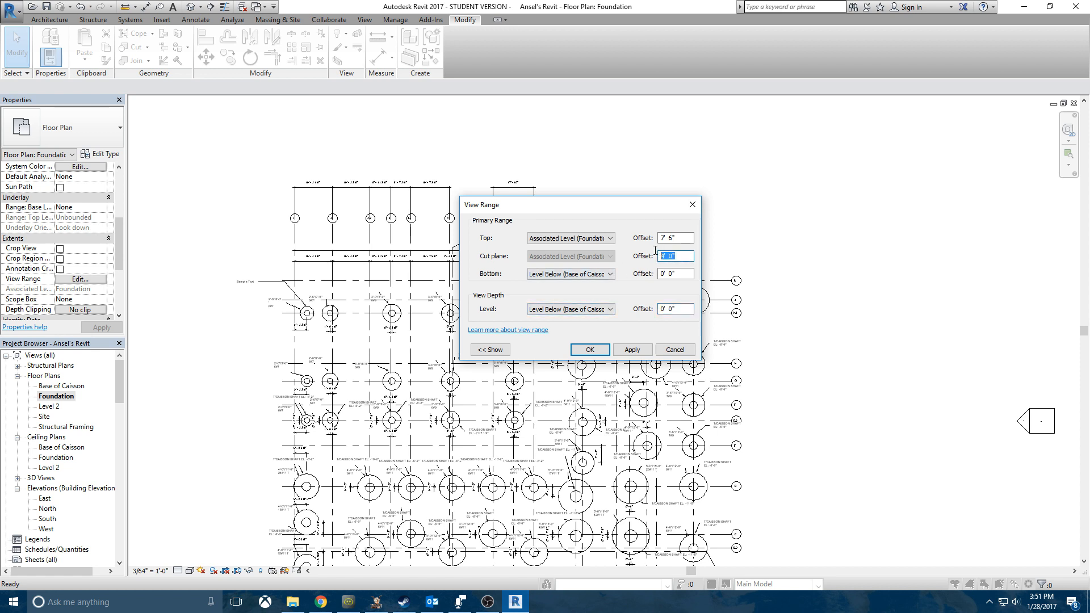
type("-20'")
left_click(681, 238)
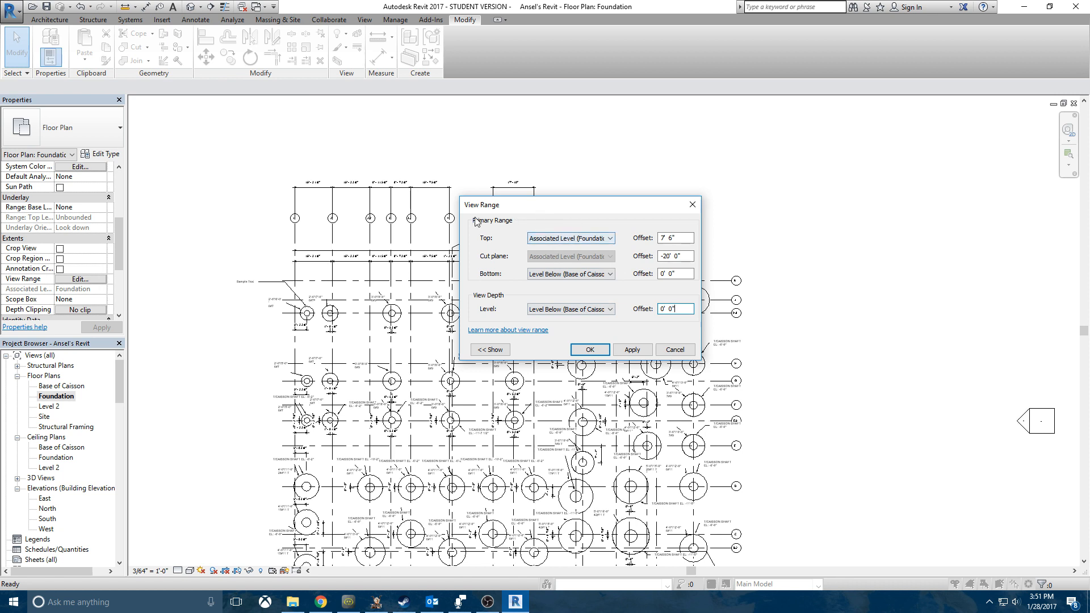
left_click(492, 350)
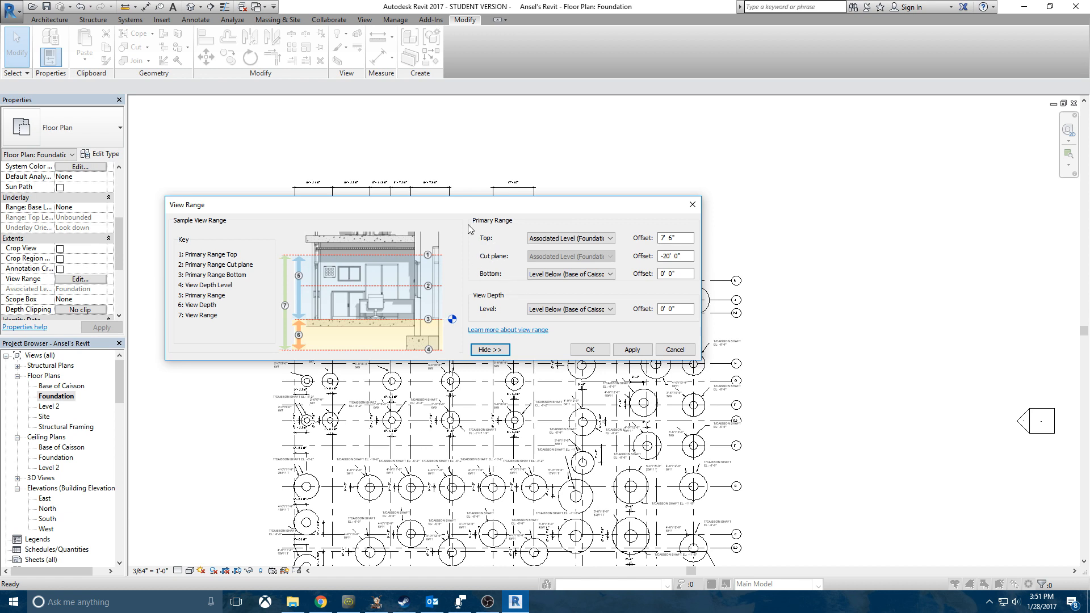
left_click(641, 355)
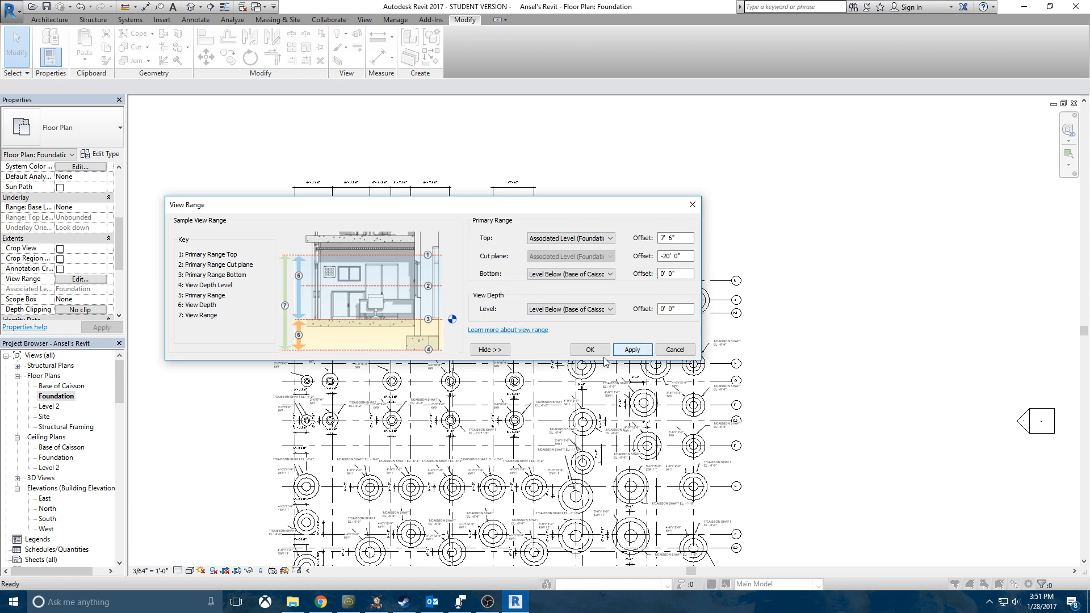
left_click(590, 350)
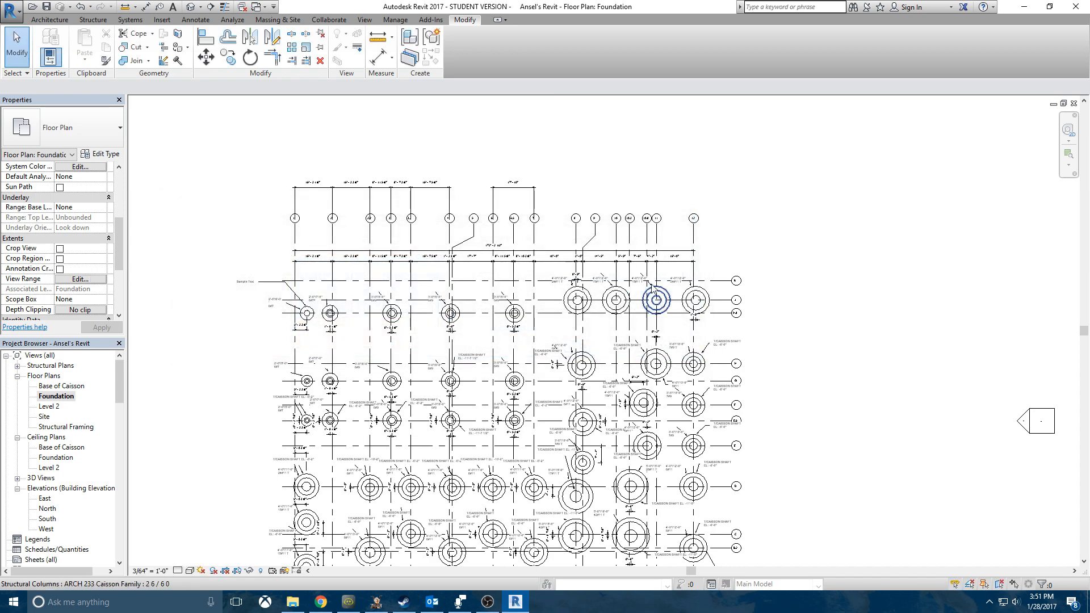
Set the Foundation plan's detail level to Fine.
scroll(559, 304, "up", 5)
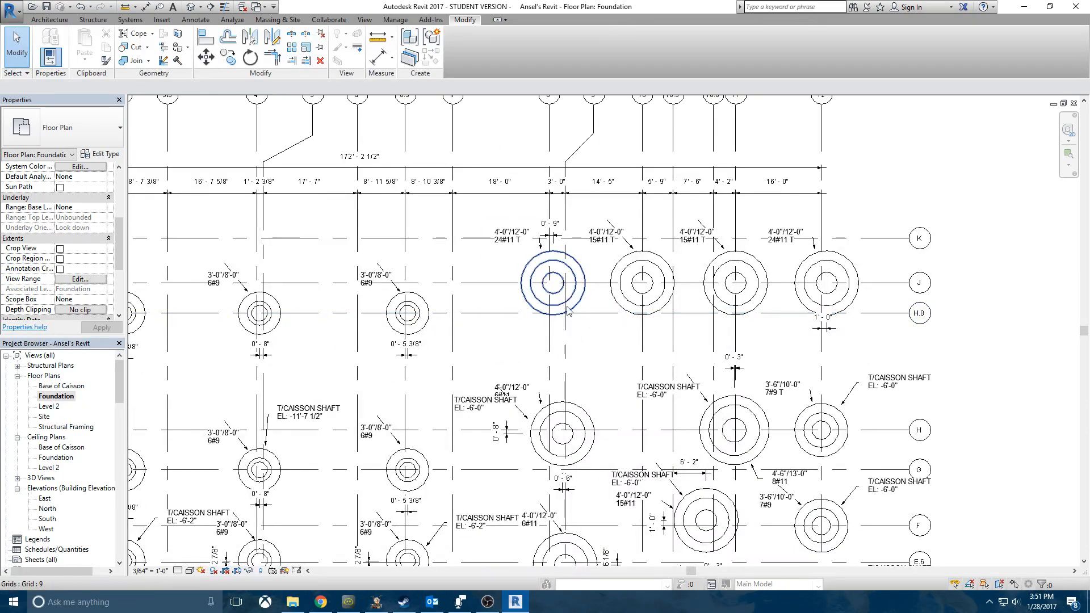
scroll(494, 436, "down", 10)
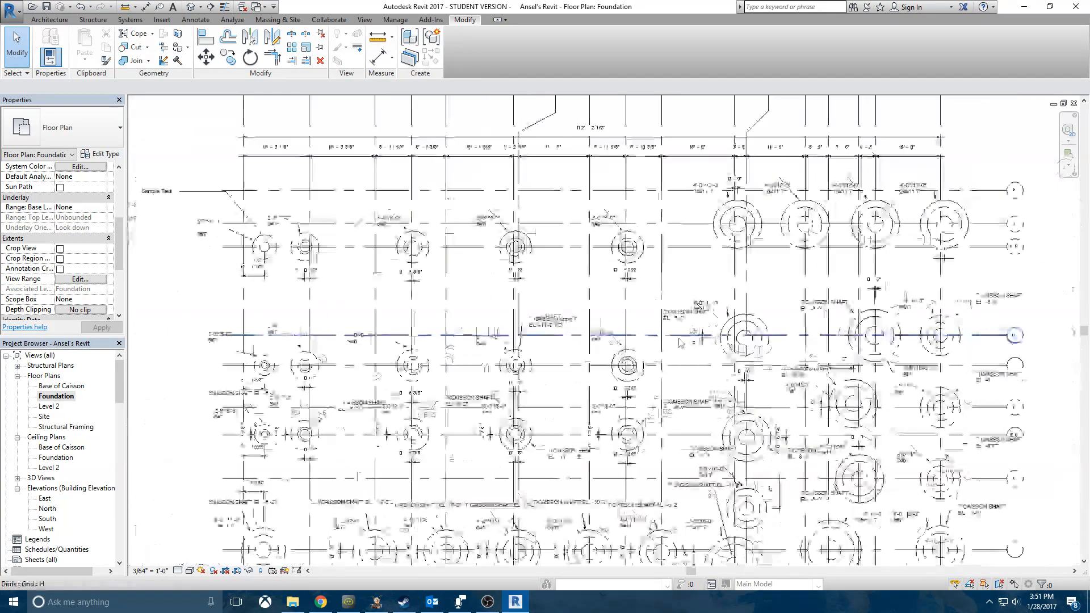
middle_click_drag(571, 377, 516, 355)
scroll(437, 392, "up", 3)
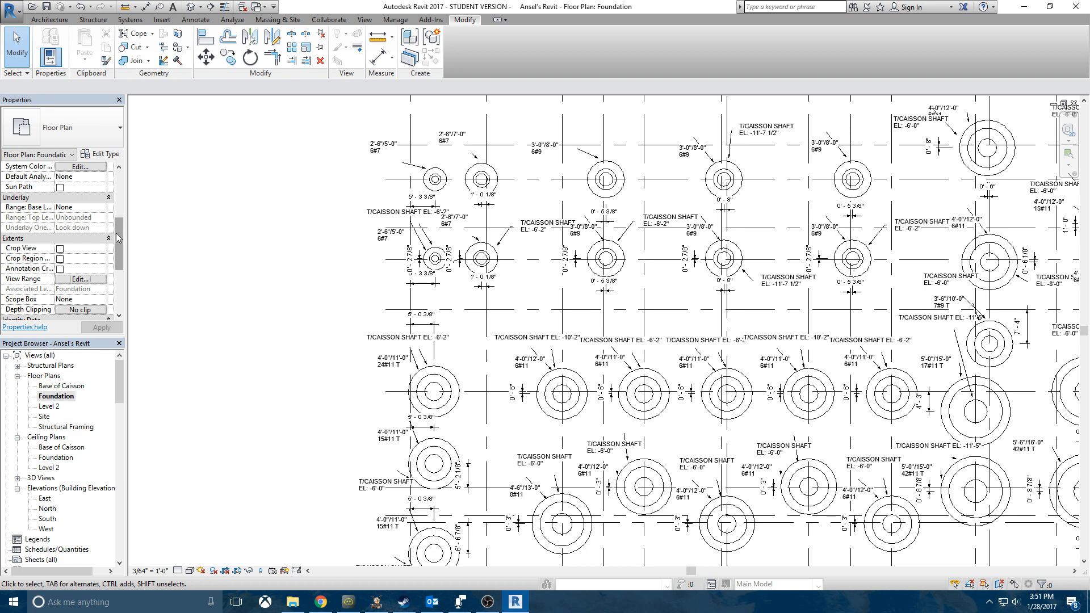
left_click_drag(118, 238, 121, 186)
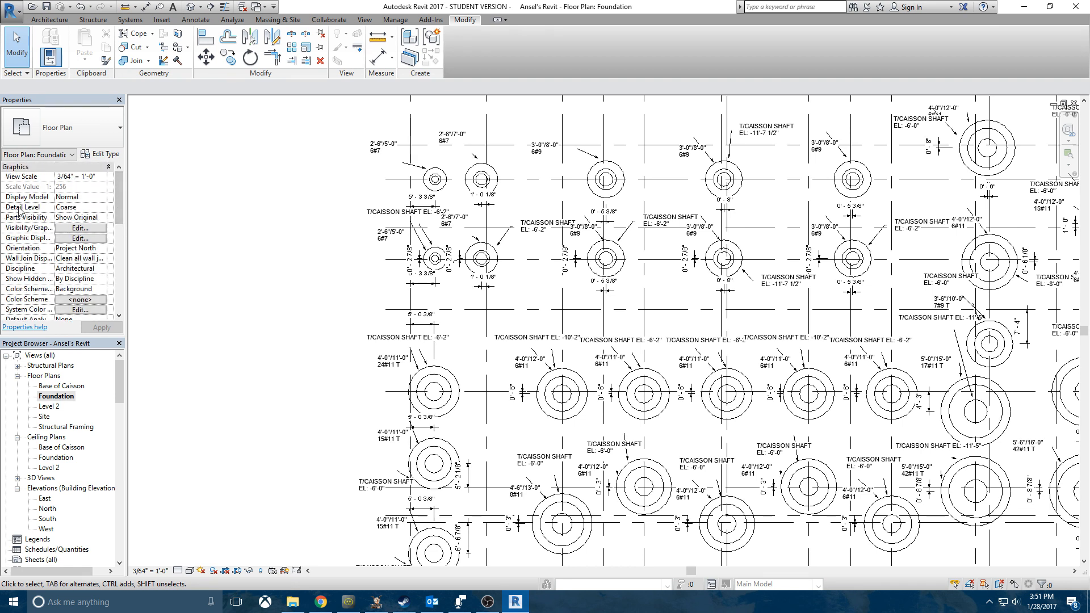
left_click(85, 207)
left_click(103, 207)
left_click(79, 237)
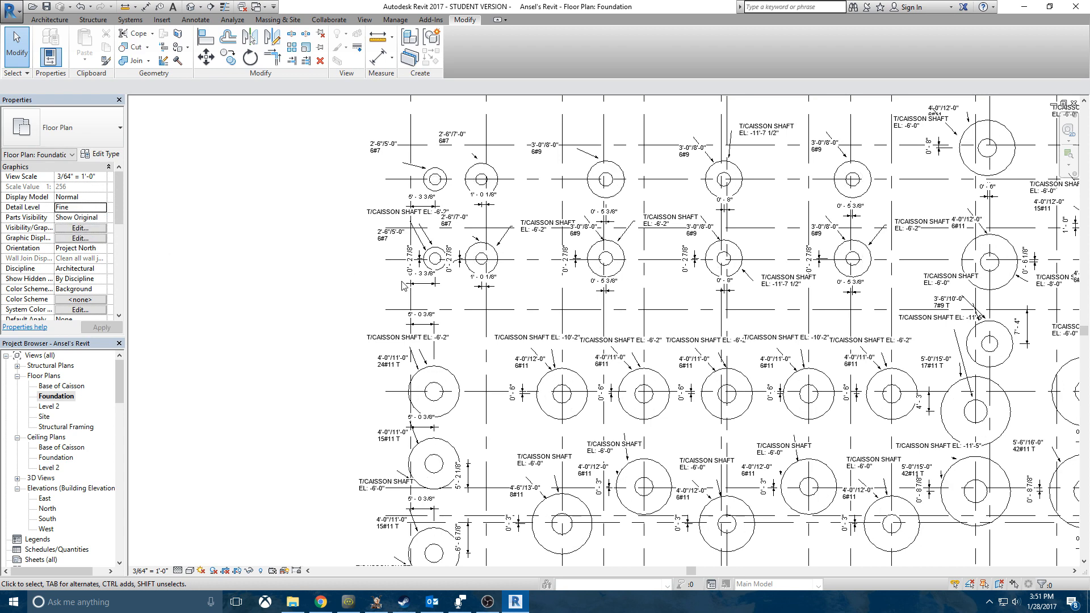
middle_click_drag(493, 411, 436, 342)
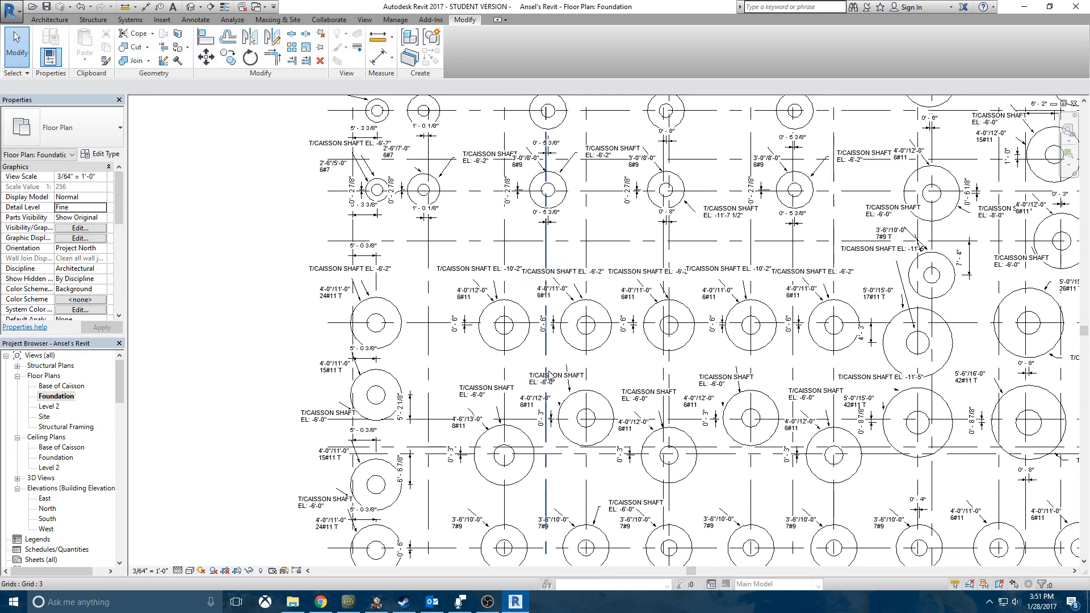
scroll(430, 330, "down", 5)
middle_click_drag(537, 212, 523, 258)
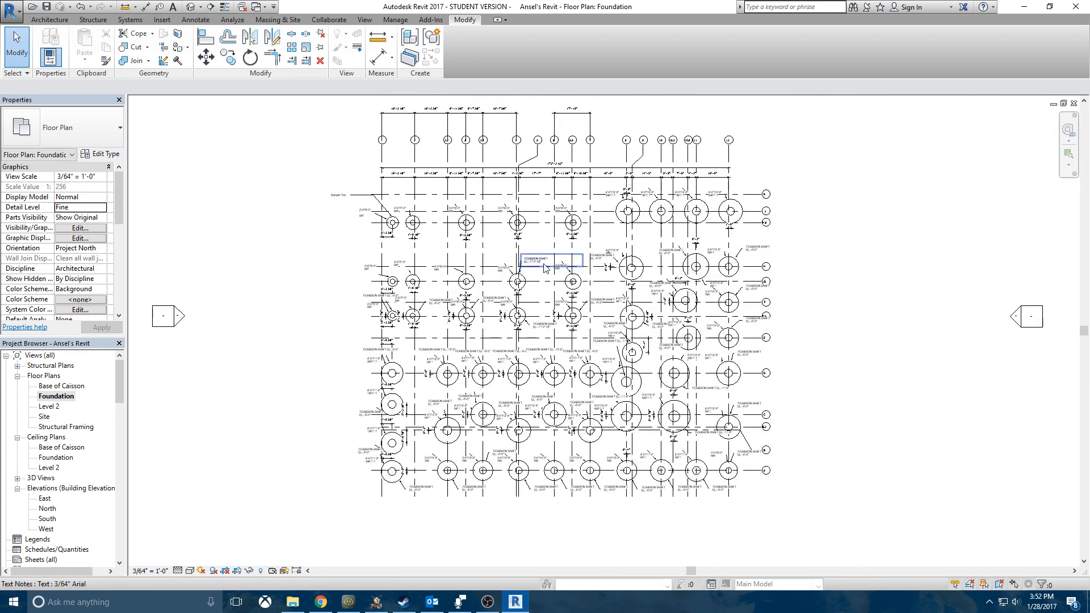
scroll(493, 187, "up", 2)
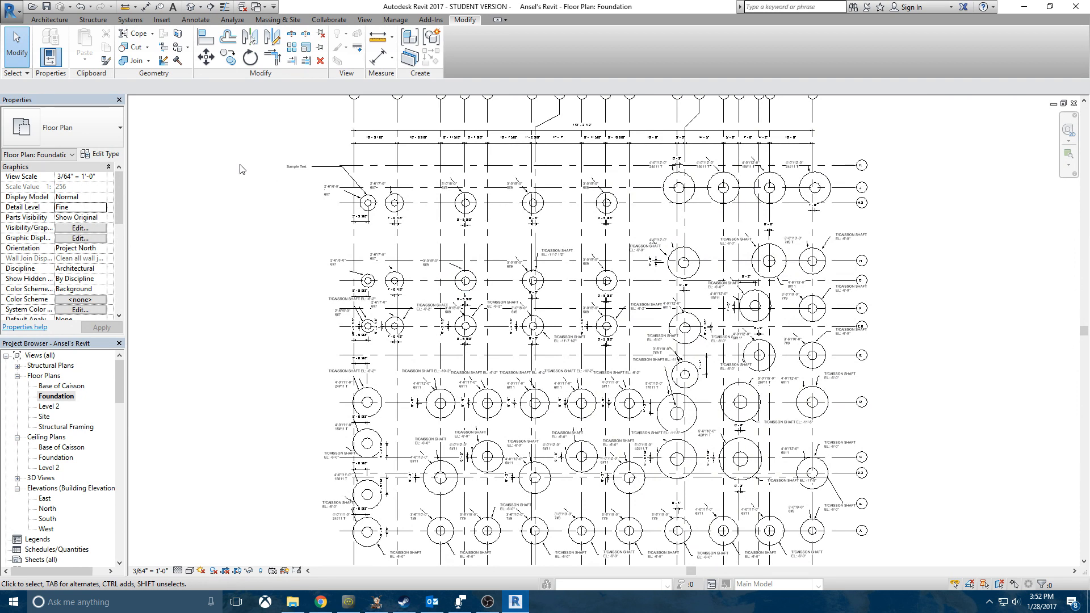
Override the Structural Columns cut pattern color with gray RGB 128-128-128 in the Foundation plan's visibility/graphics settings.
left_click(367, 20)
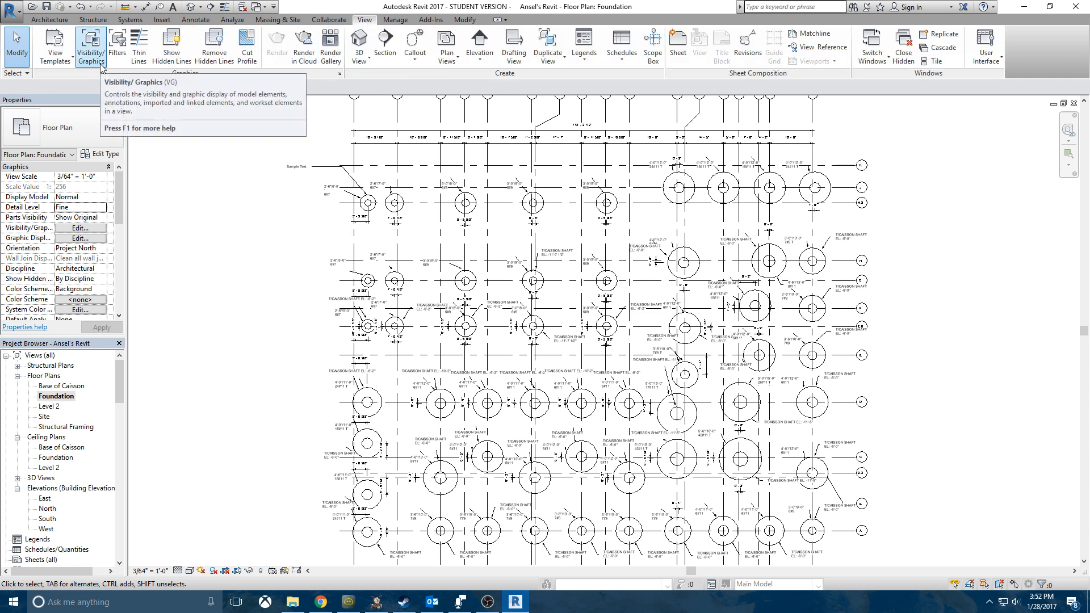
key("v")
key("g")
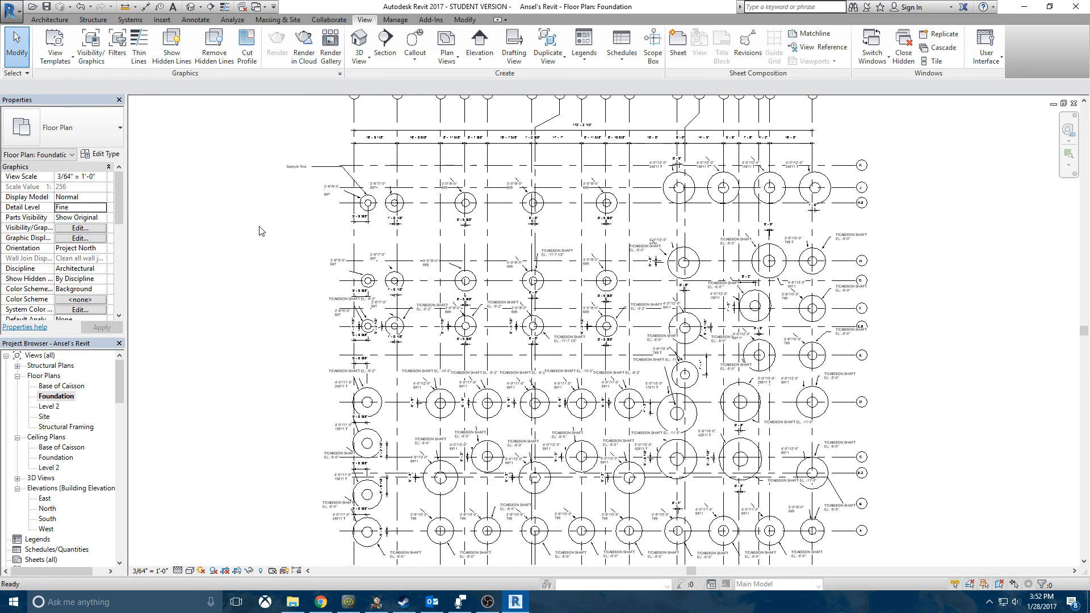
left_click_drag(746, 213, 746, 344)
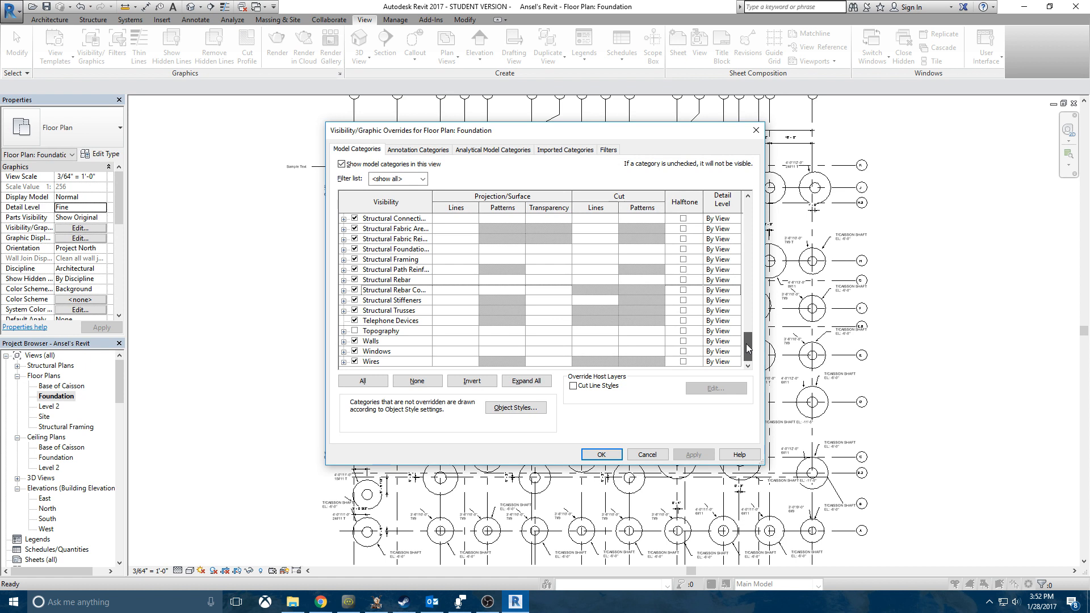
left_click_drag(745, 343, 746, 335)
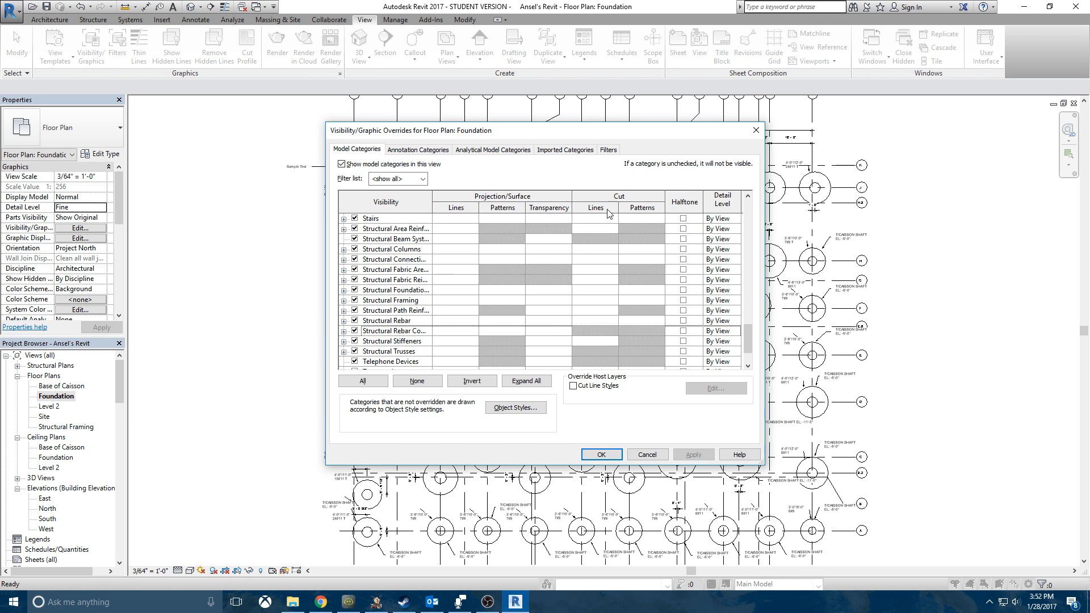
left_click(638, 252)
left_click(638, 250)
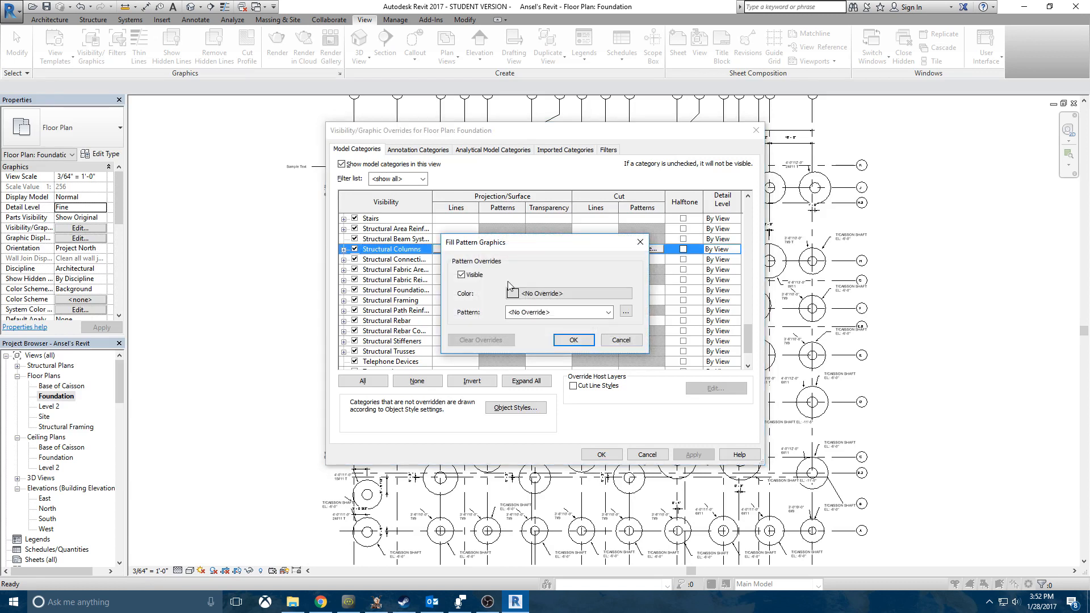
left_click(551, 302)
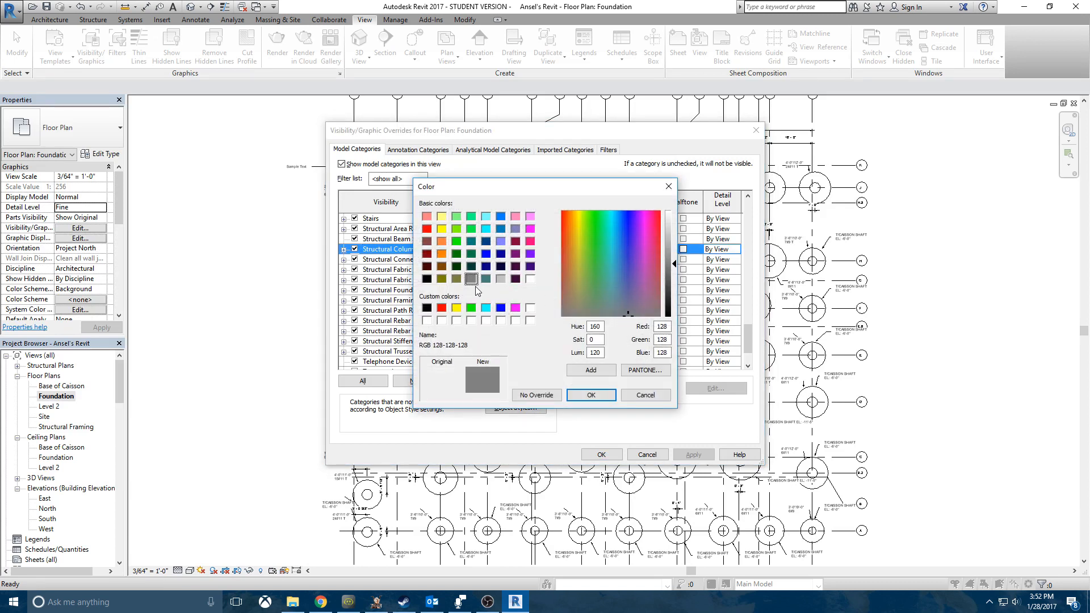
left_click(590, 394)
Set the Structural Columns cut pattern override to Solid fill and apply the visibility/graphics overrides.
left_click(539, 312)
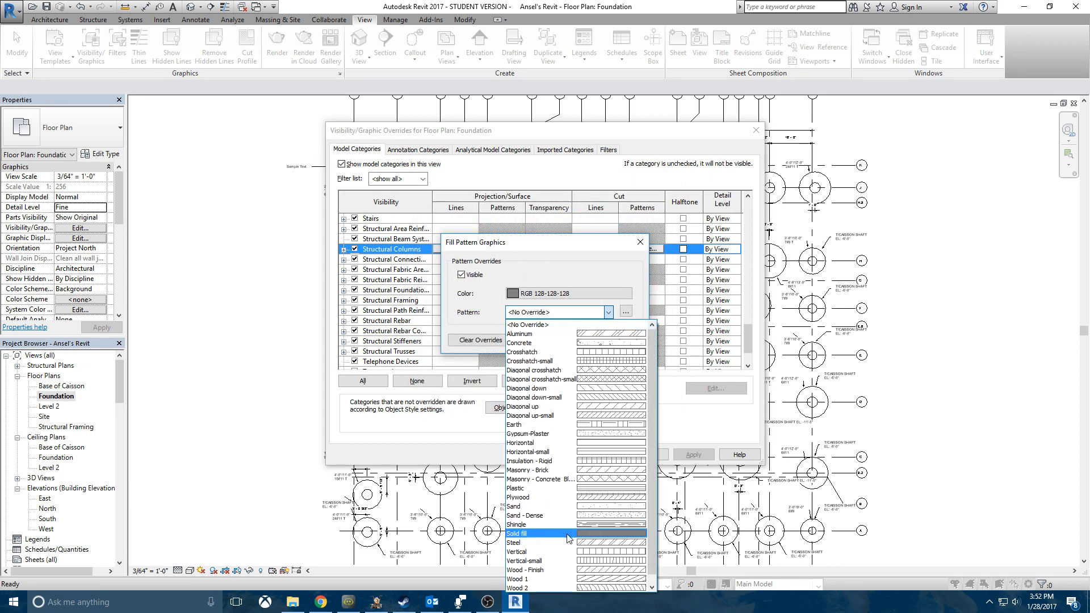
left_click(567, 534)
left_click(571, 340)
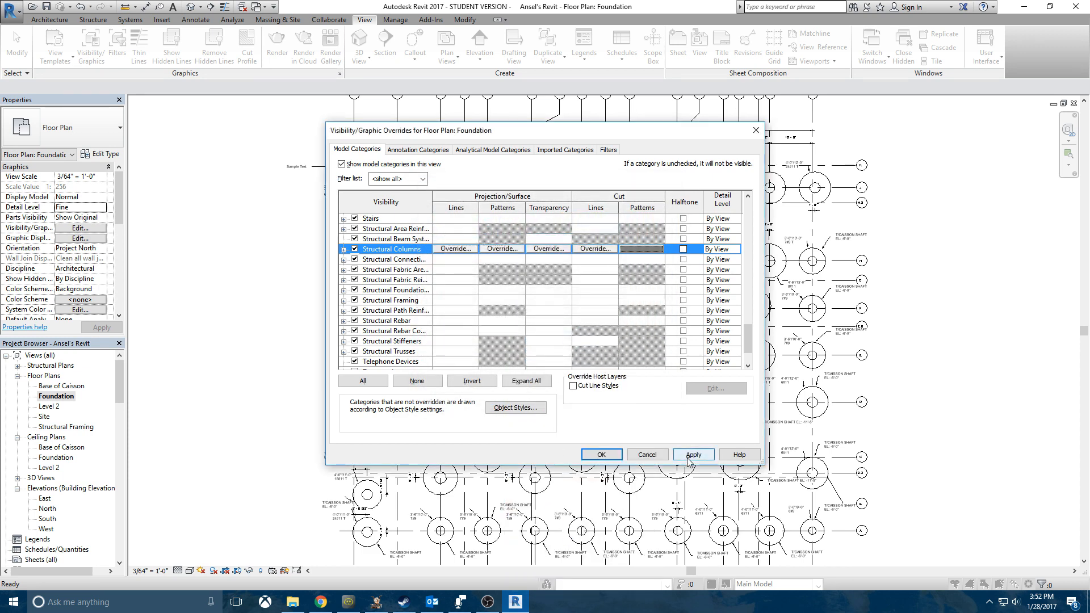
left_click(689, 458)
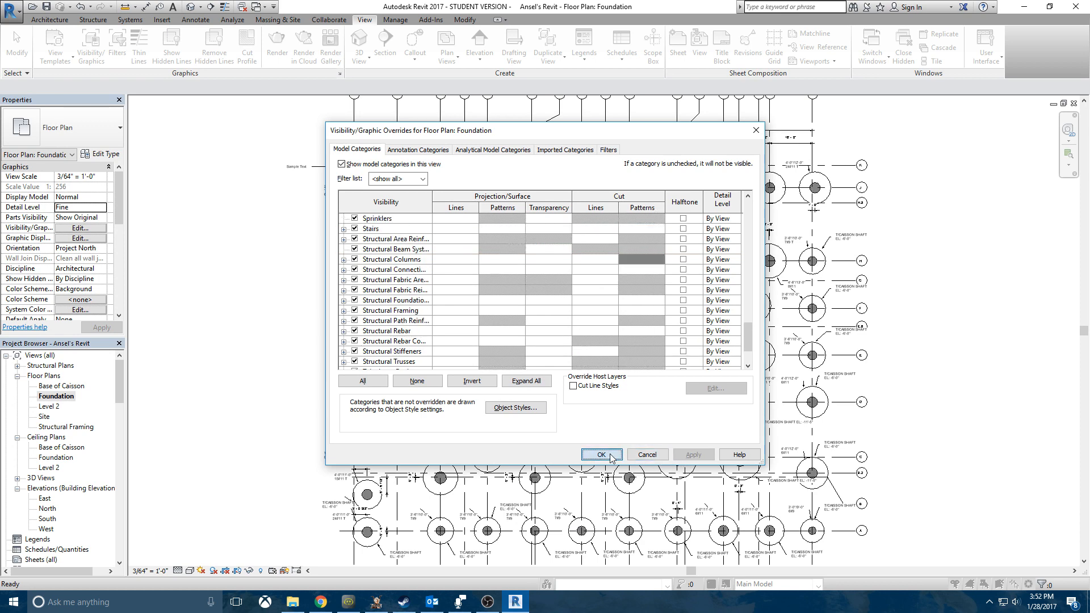
left_click(601, 455)
Load the B 11 x 17 Horizontal title block from the Titleblocks library folder and create a new sheet with it.
middle_click_drag(629, 337, 596, 346)
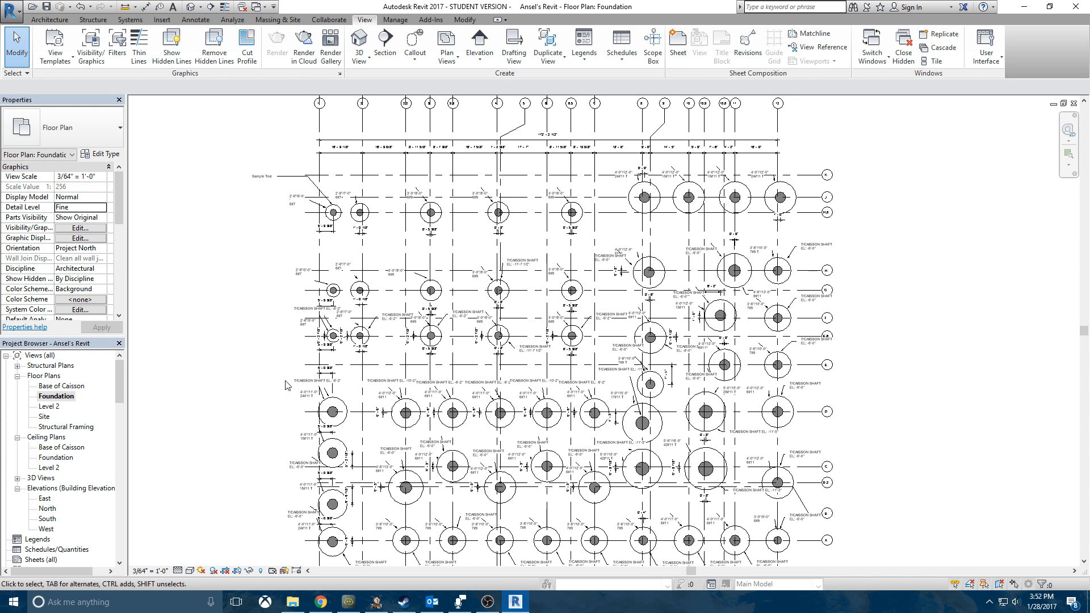
scroll(335, 315, "down", 5)
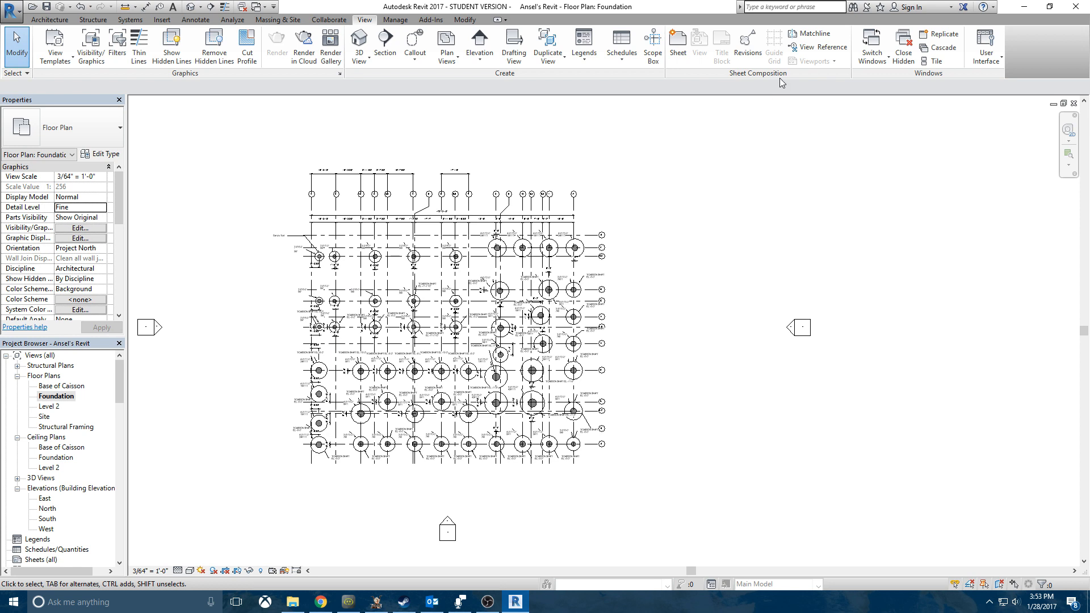
left_click(676, 40)
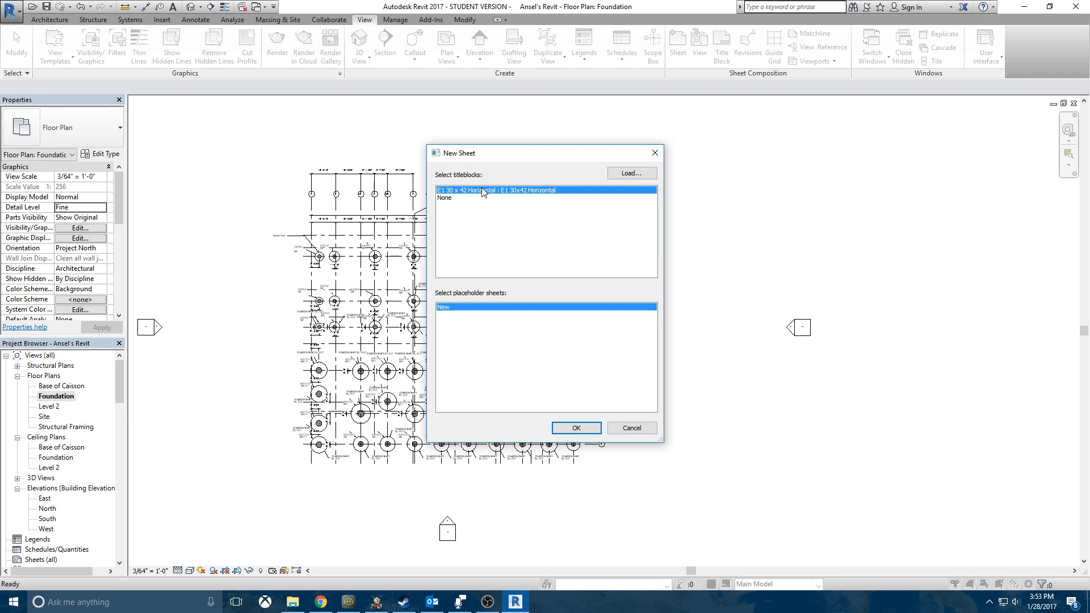
left_click(628, 173)
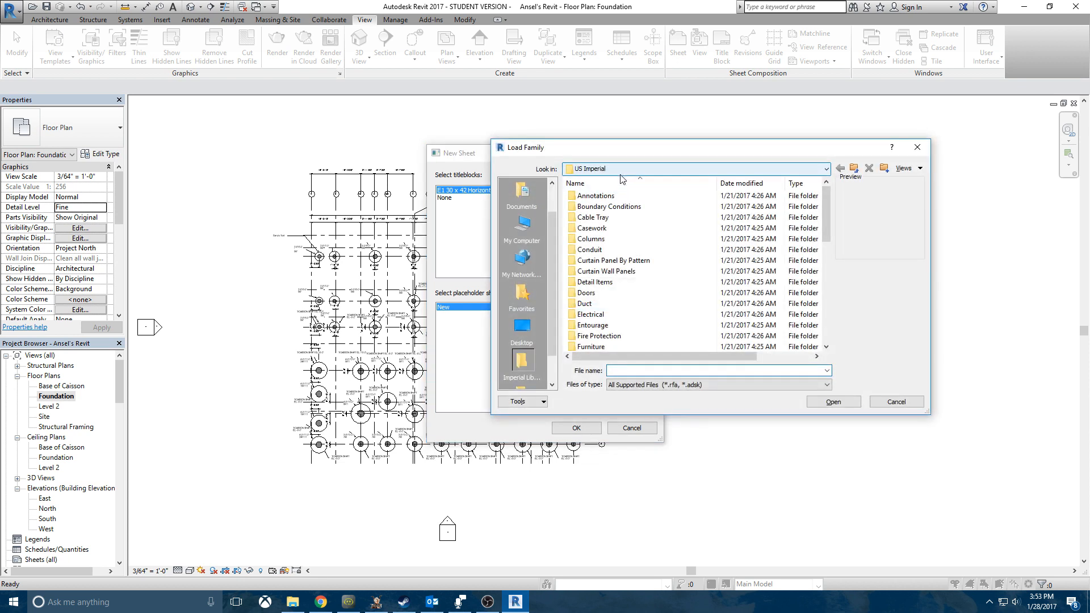
scroll(640, 322, "down", 9)
scroll(640, 322, "up", 6)
scroll(640, 321, "down", 6)
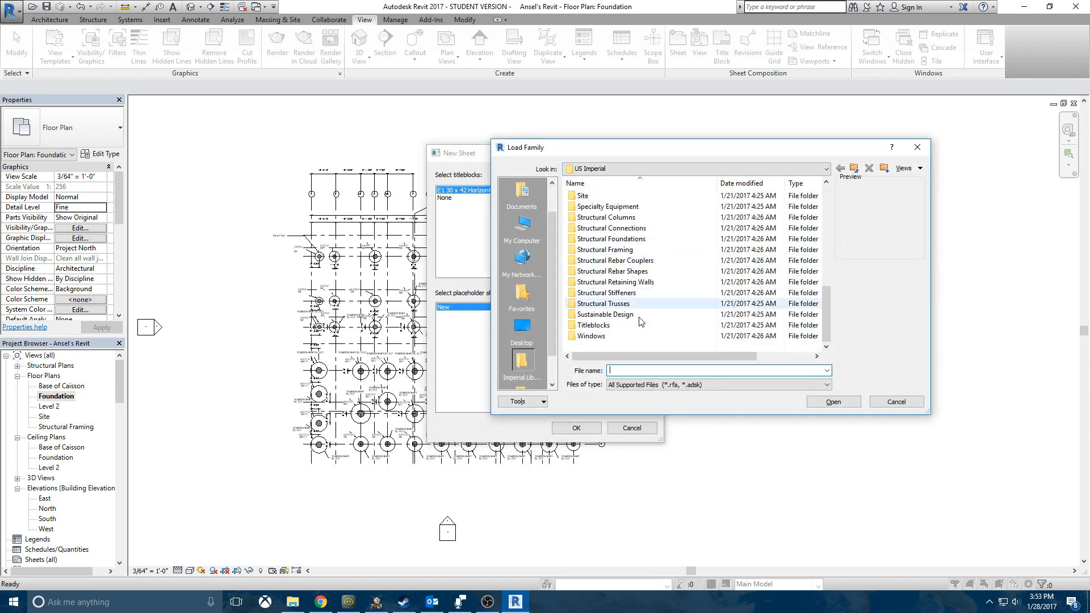
double_click(627, 326)
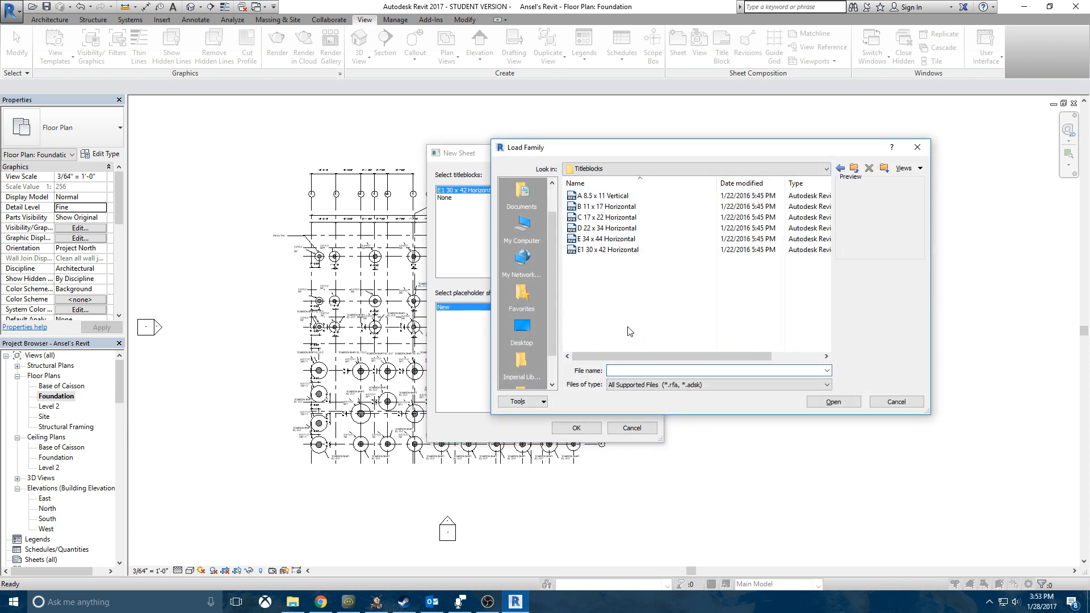
left_click(608, 207)
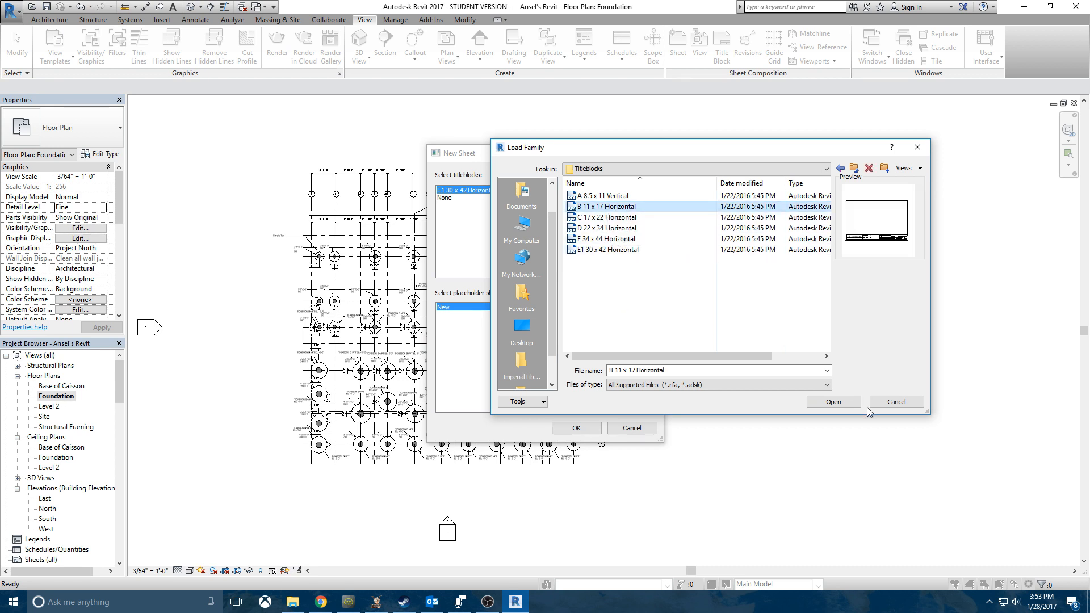
left_click(833, 401)
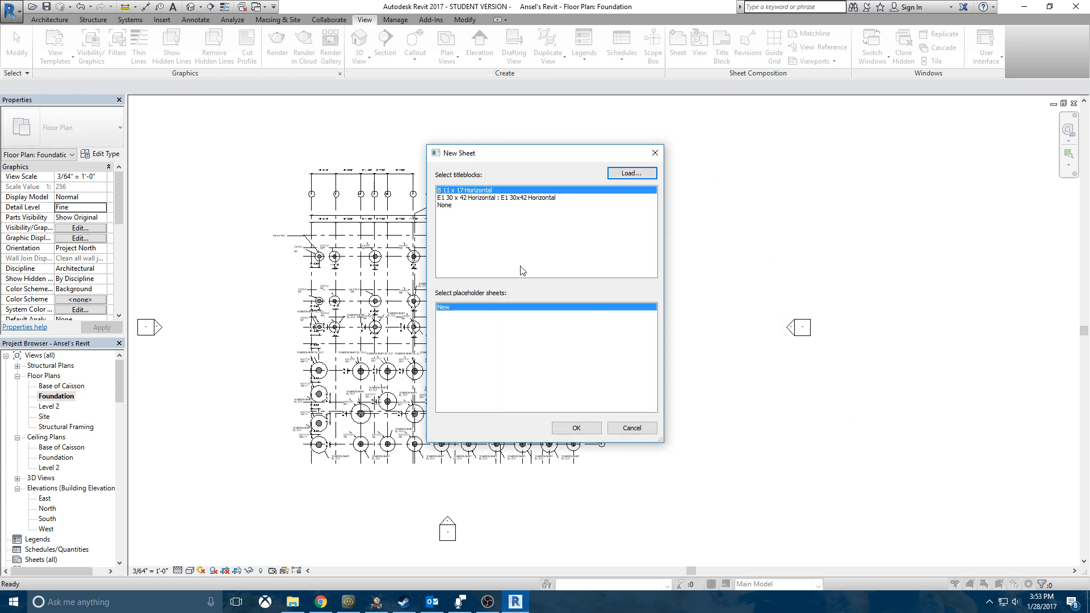
left_click(589, 429)
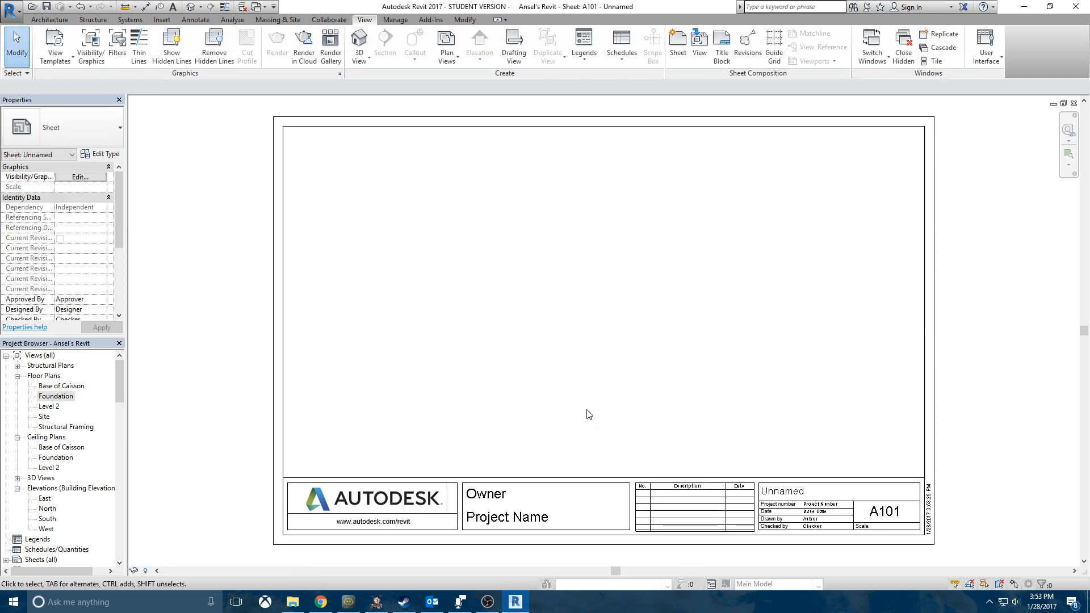
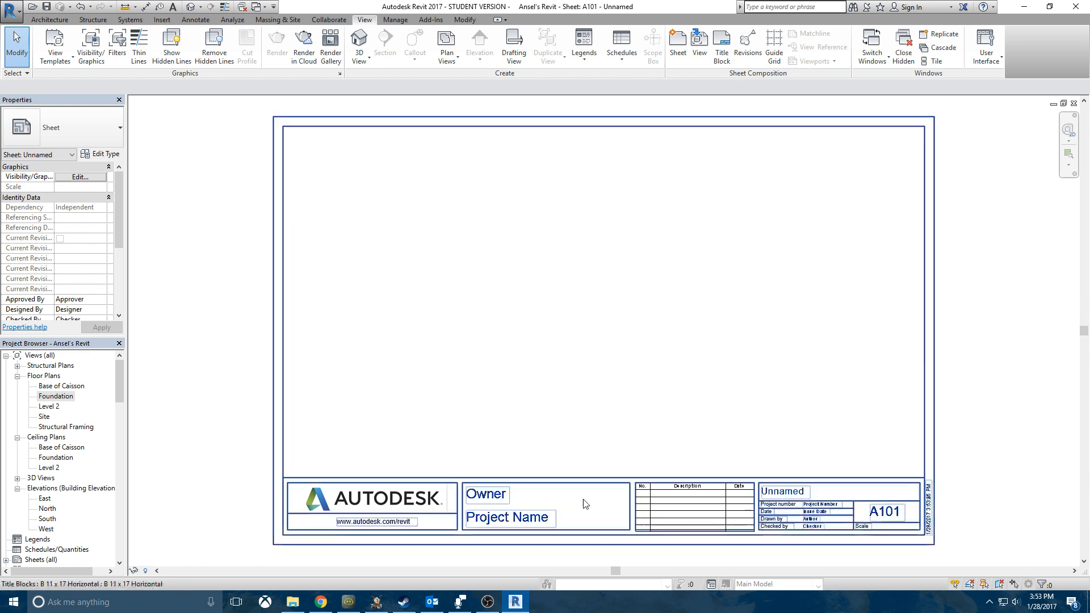
Open the sheet's title block family for editing and delete the Autodesk logo image from it.
left_click(395, 507)
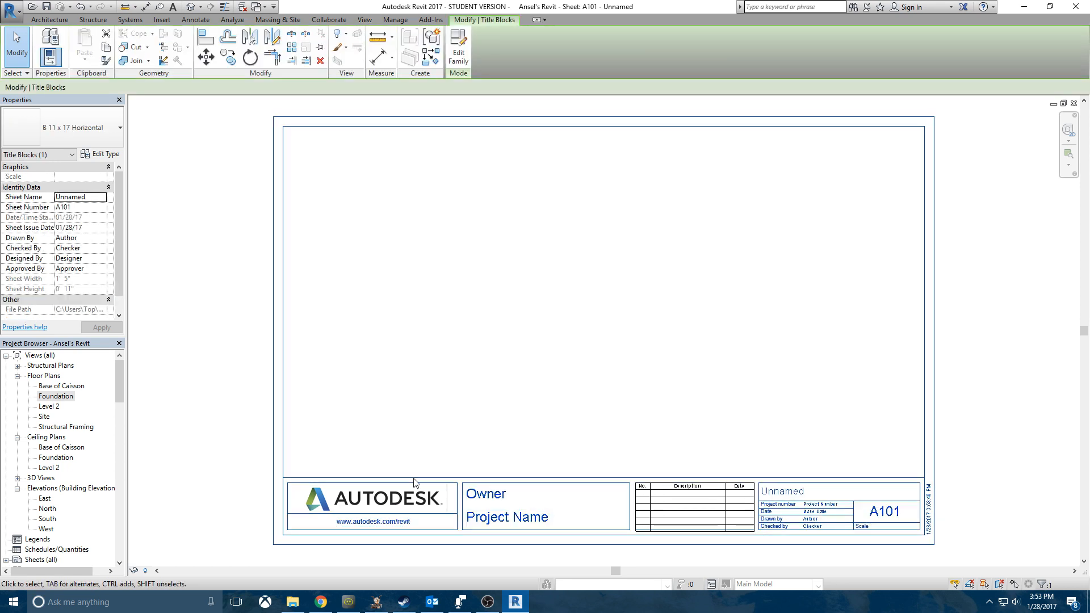
left_click(458, 57)
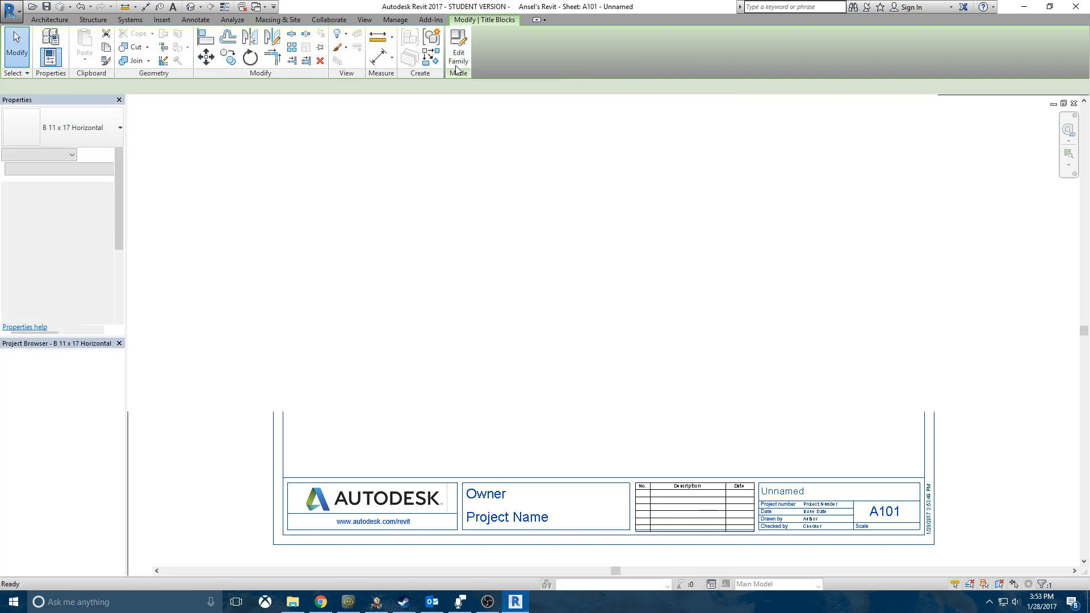
left_click(369, 503)
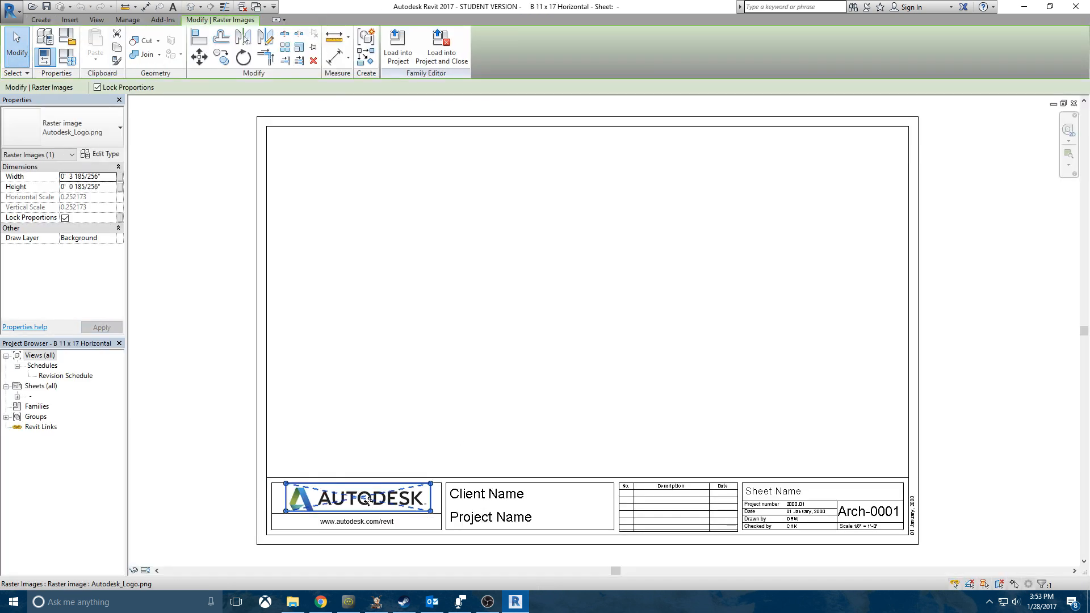
key("Delete")
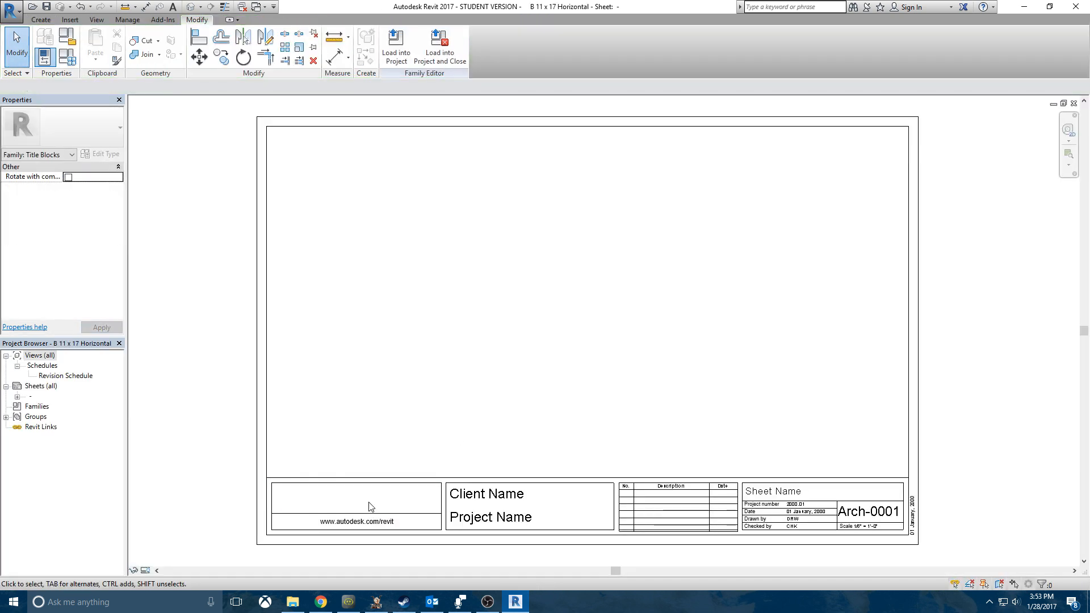
Load the edited title block family into the project, overwriting the existing version.
left_click(391, 55)
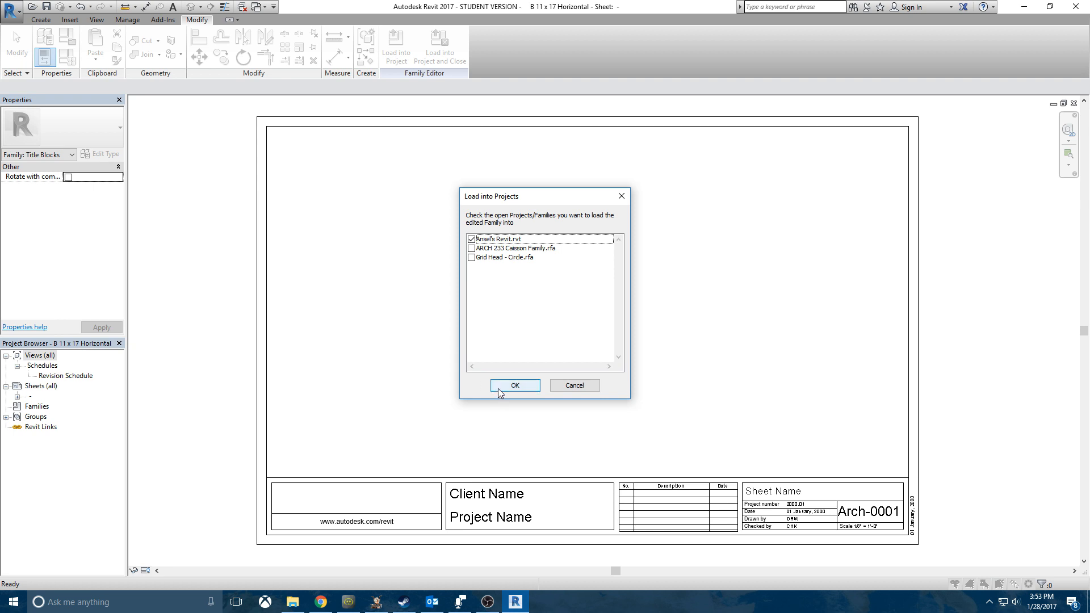
left_click(499, 388)
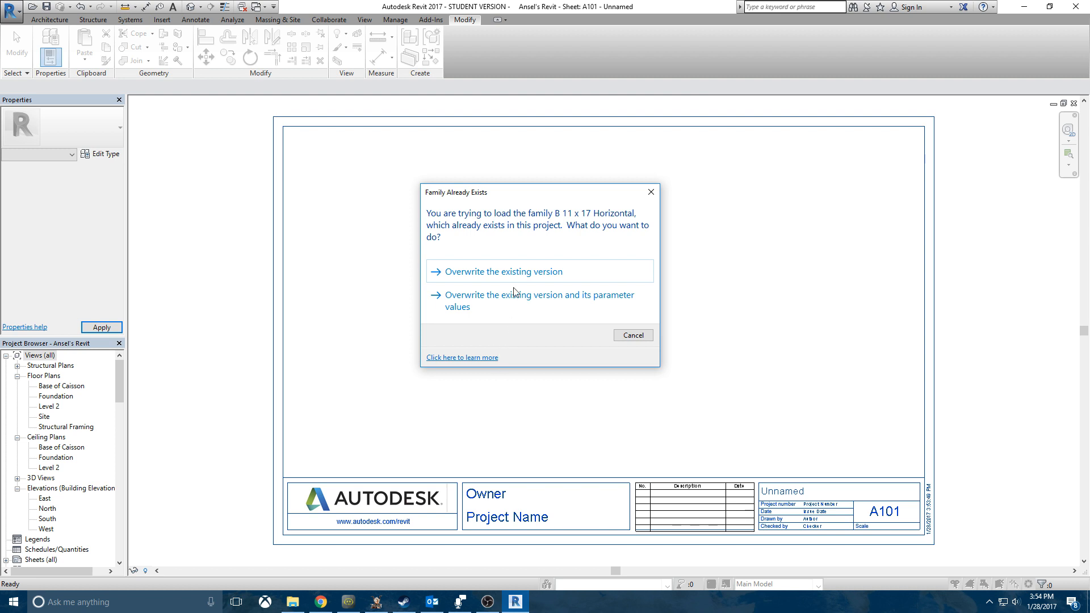
left_click(512, 270)
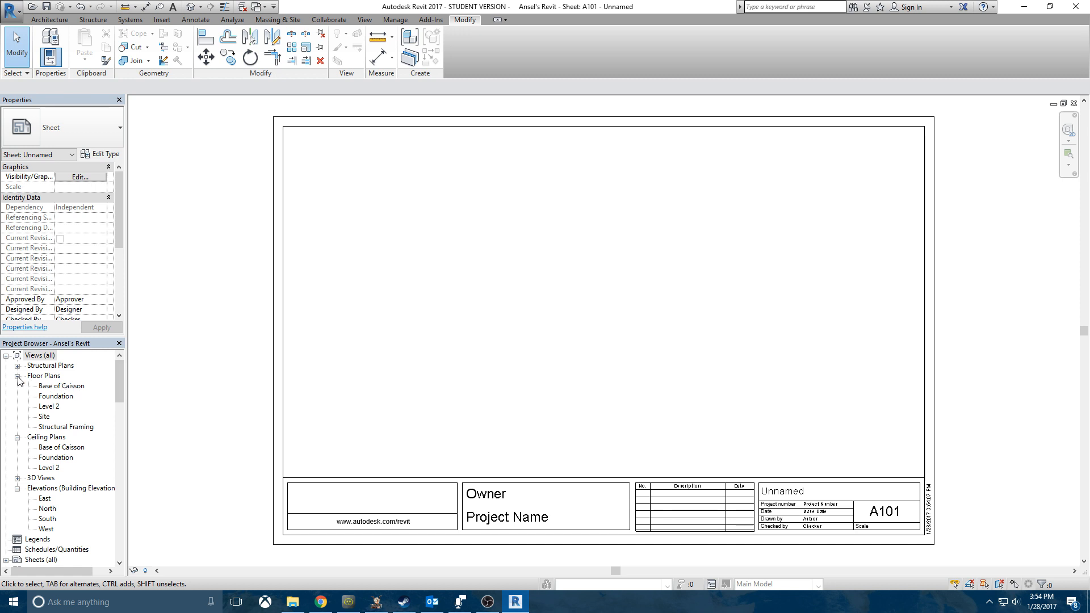
Place the Foundation floor plan on sheet A101 and move it so the caisson layout clears the title block strip.
left_click(52, 397)
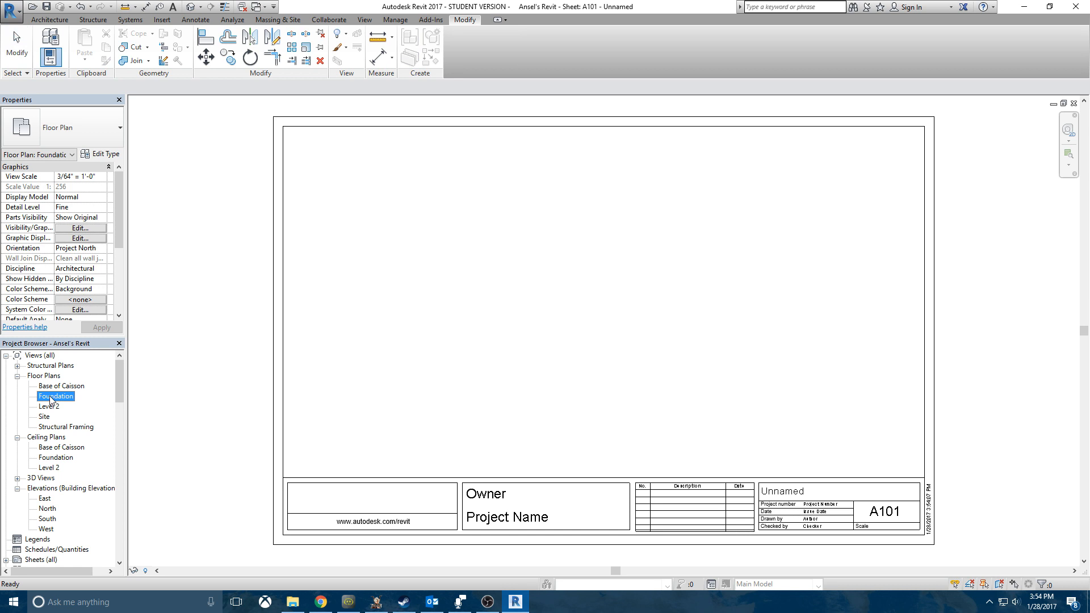
left_click(555, 318)
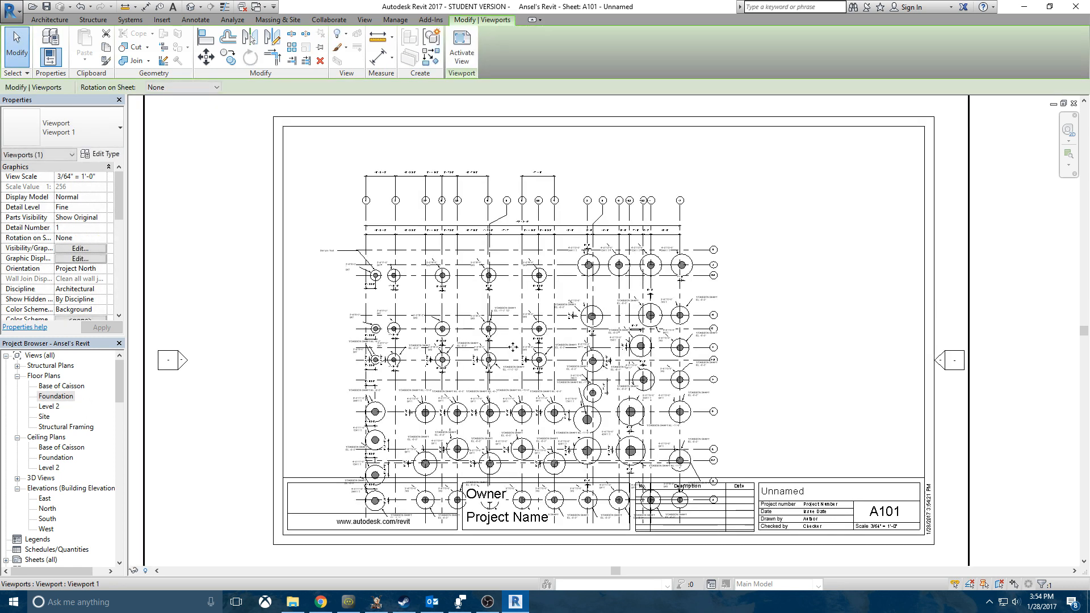
left_click_drag(391, 391, 485, 318)
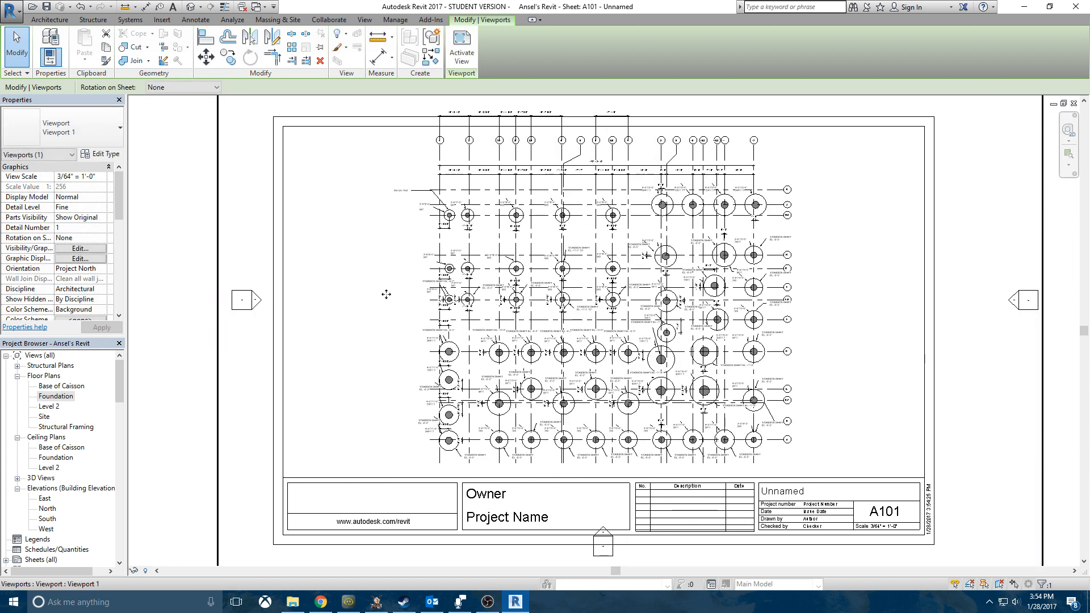
Enable Crop View, Crop Region Visible and Annotation Crop for the Foundation viewport on the sheet.
scroll(386, 294, "down", 3)
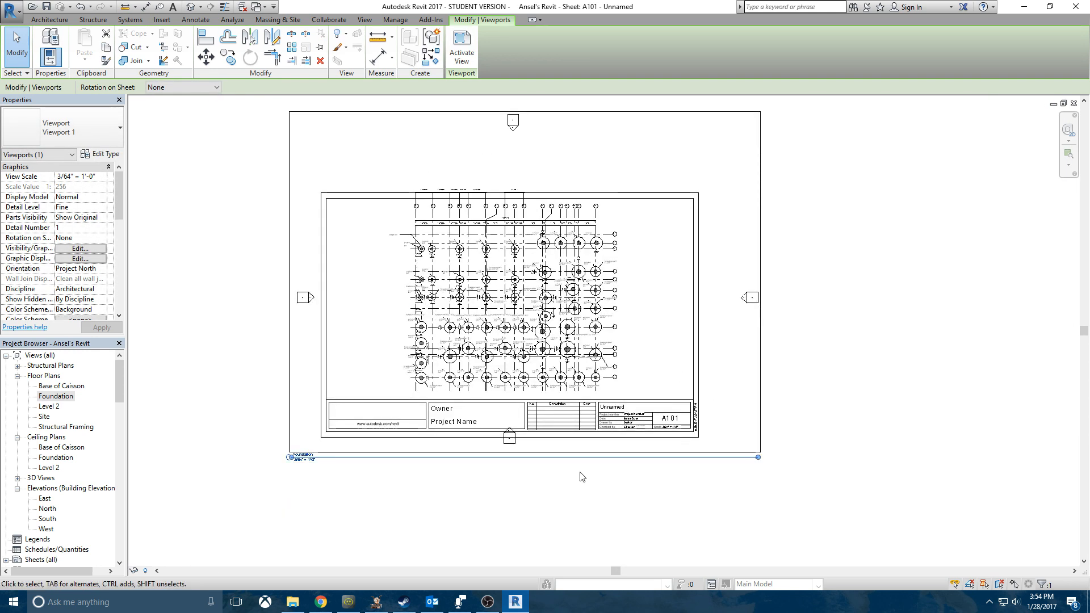
left_click(385, 512)
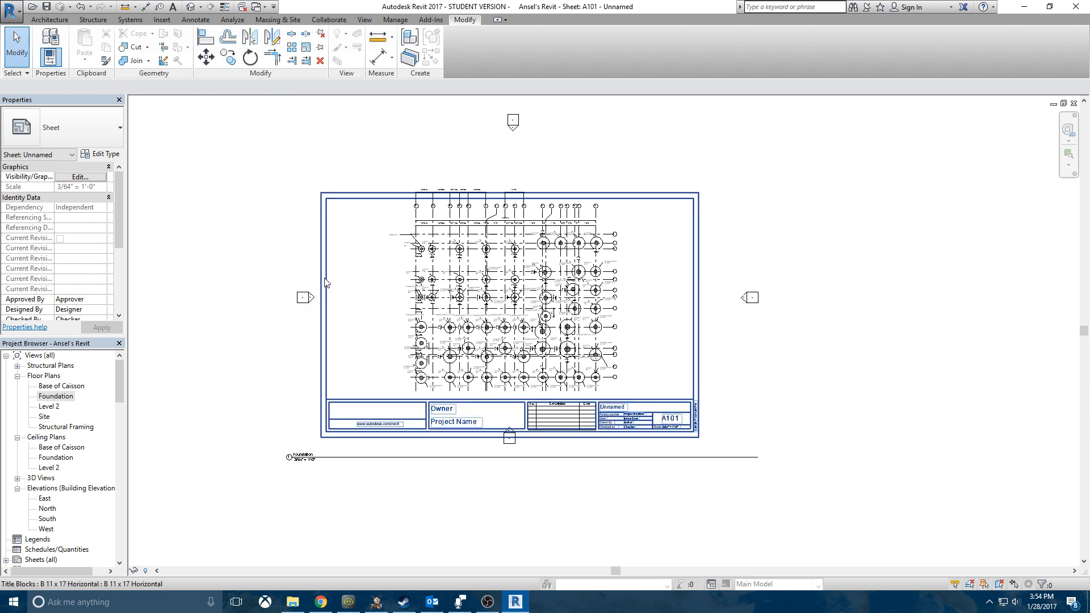
left_click(348, 255)
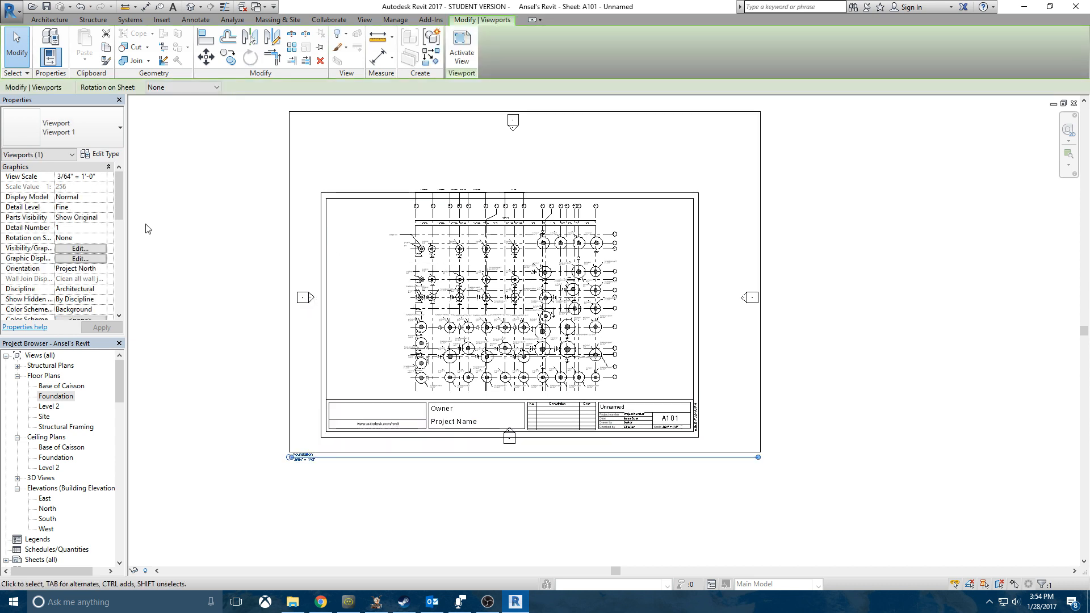
left_click_drag(121, 199, 118, 249)
scroll(117, 248, "down", 1)
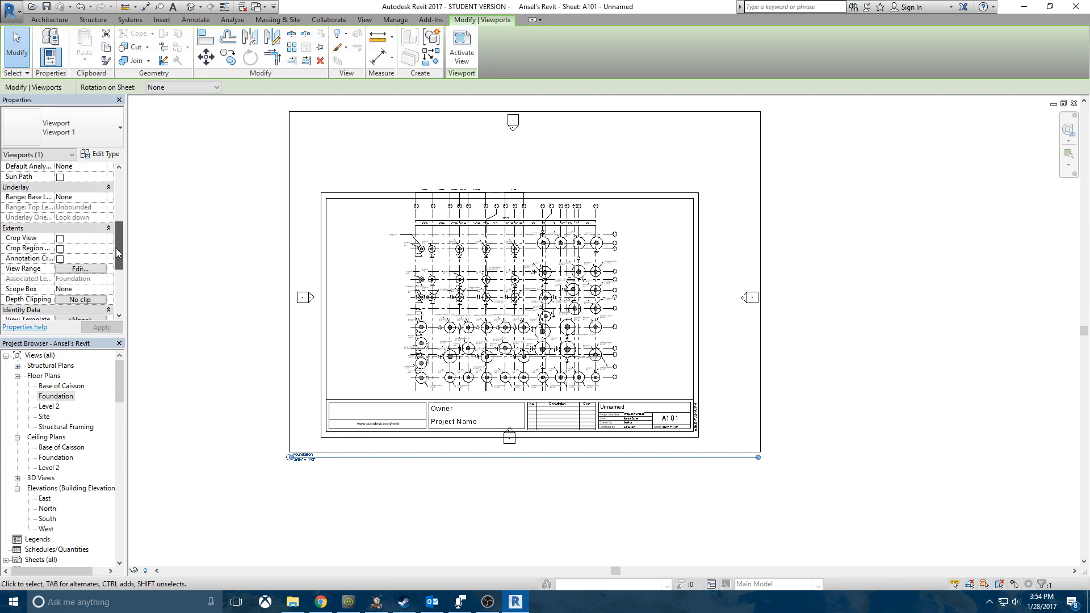
left_click(59, 239)
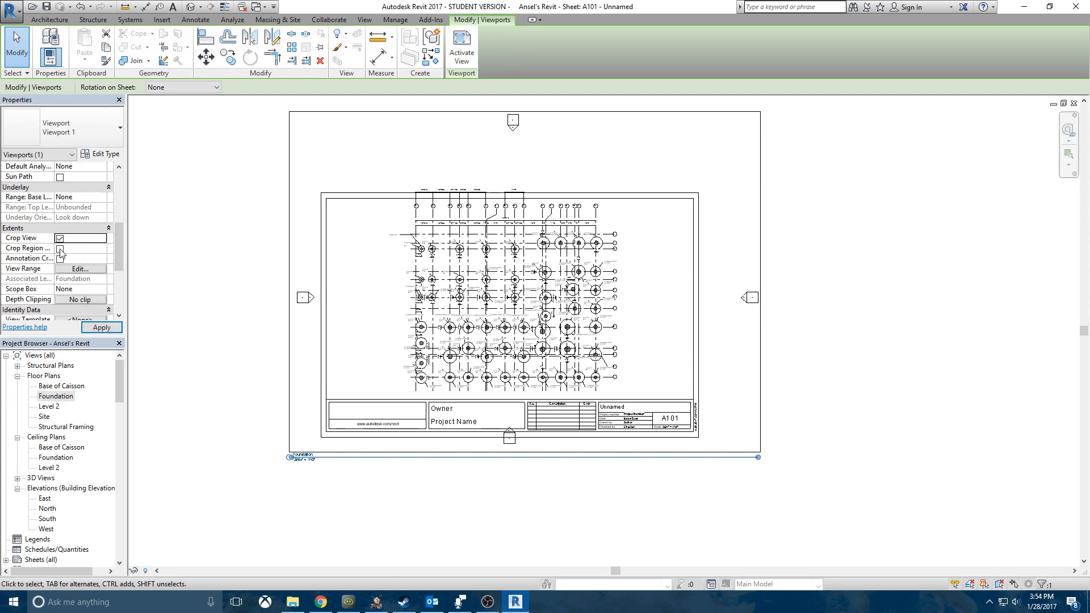
left_click(60, 249)
left_click(59, 259)
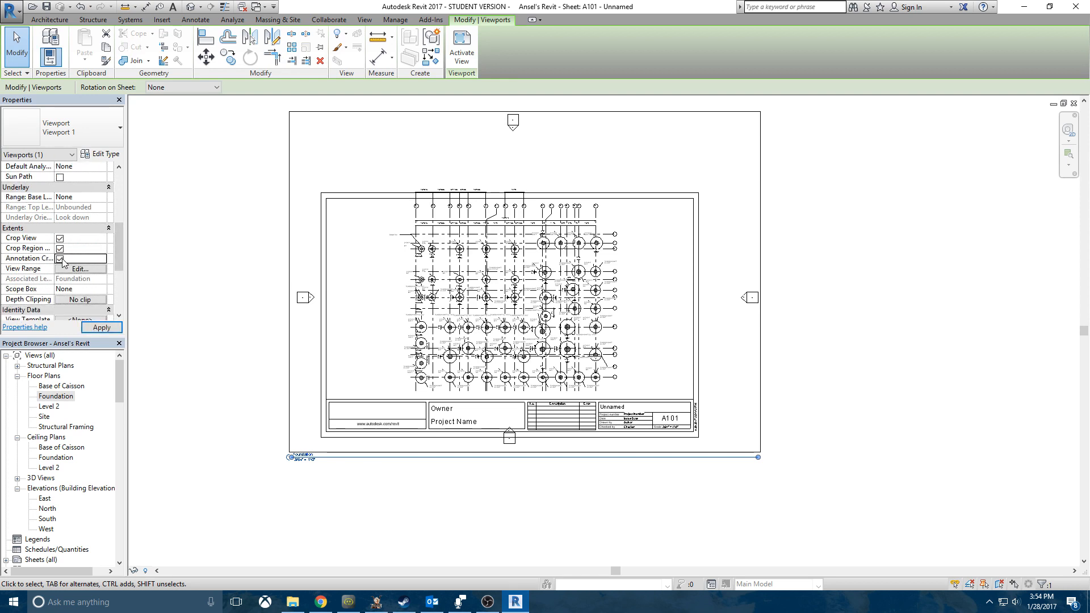
middle_click_drag(291, 234, 299, 297)
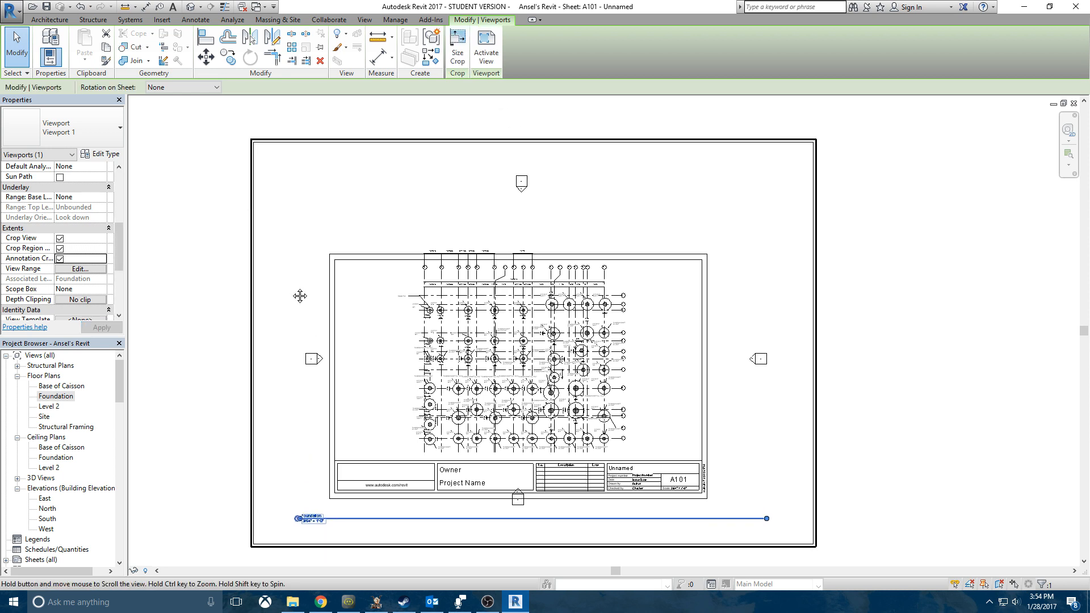
Activate the Foundation view and shrink its crop region on all four sides around the caisson layout, excluding the elevation markers.
left_click(196, 291)
left_click(261, 307)
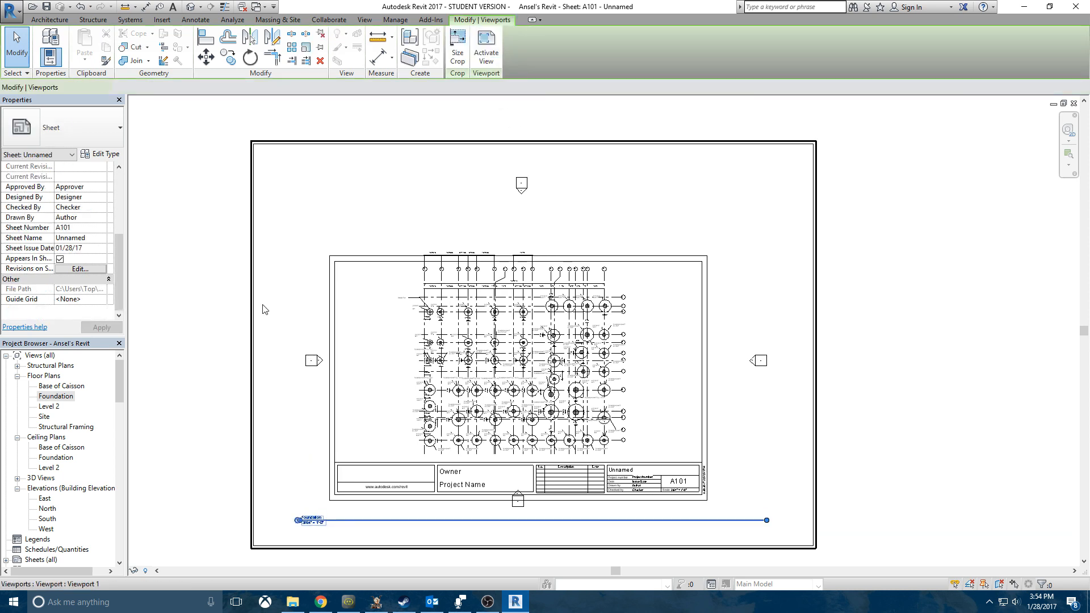
double_click(364, 340)
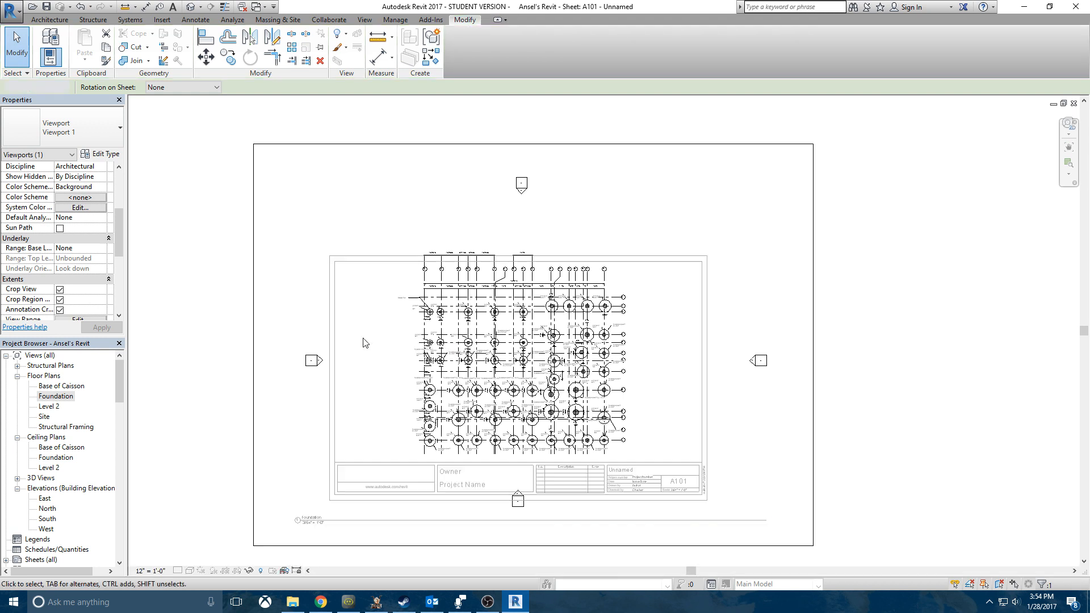
left_click(253, 335)
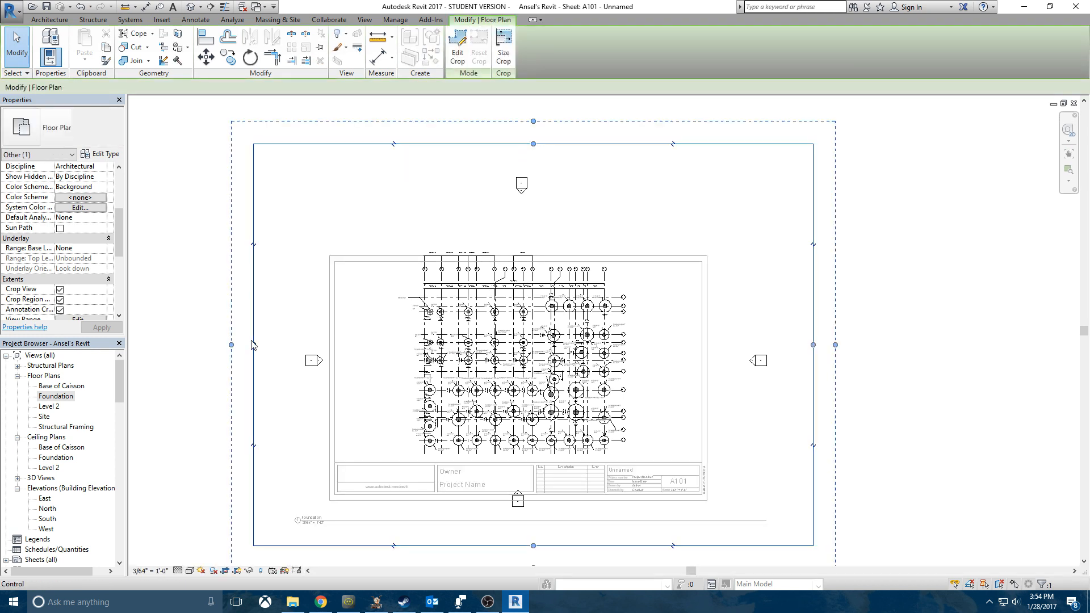
left_click(194, 212)
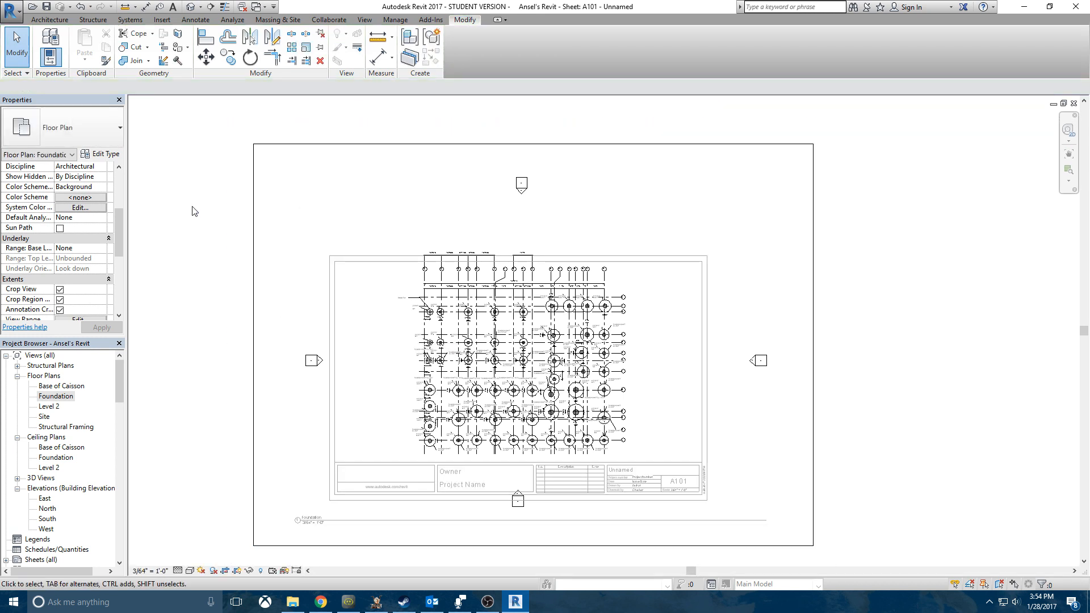
left_click(255, 201)
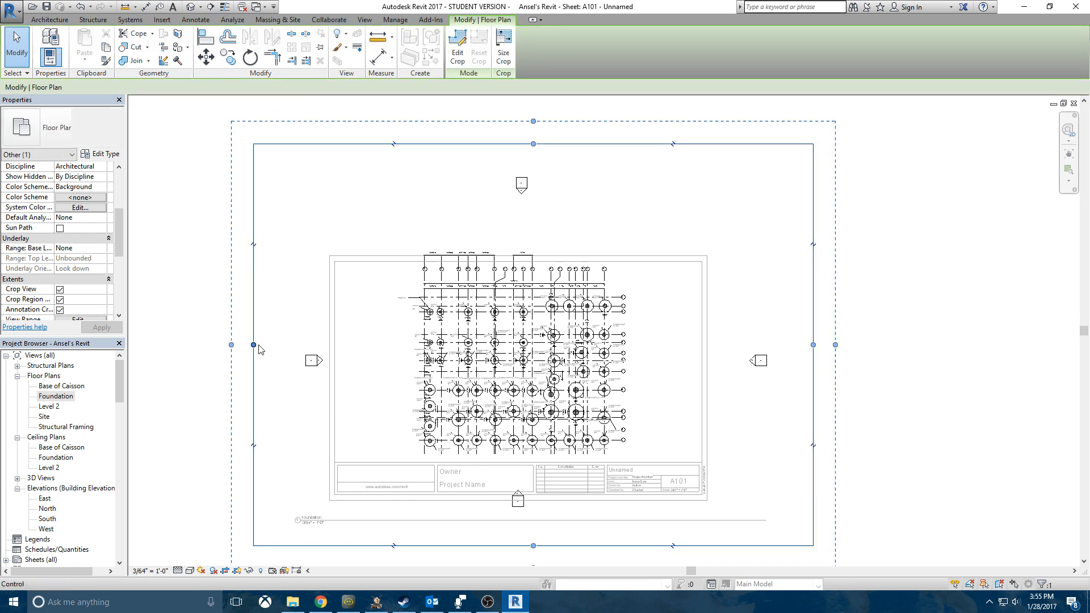
left_click_drag(254, 344, 348, 349)
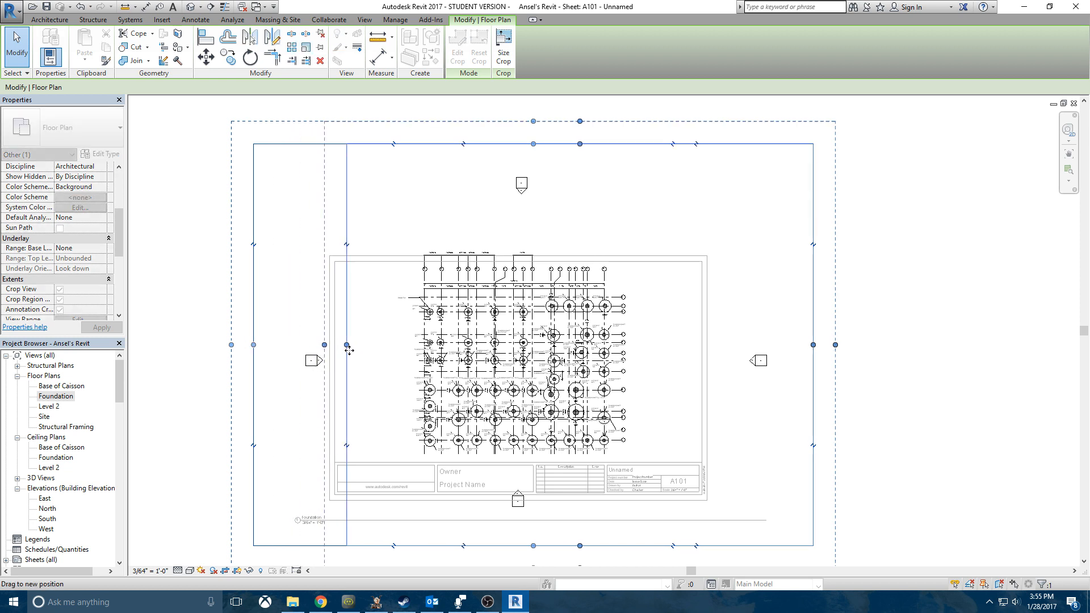
middle_click_drag(427, 424, 407, 344)
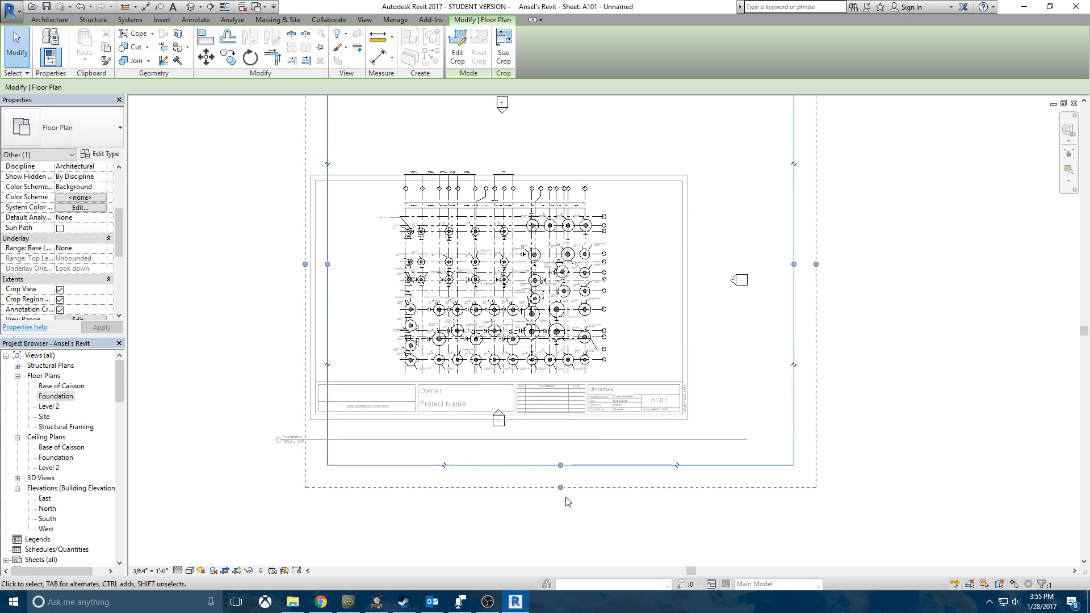
left_click_drag(570, 465, 571, 377)
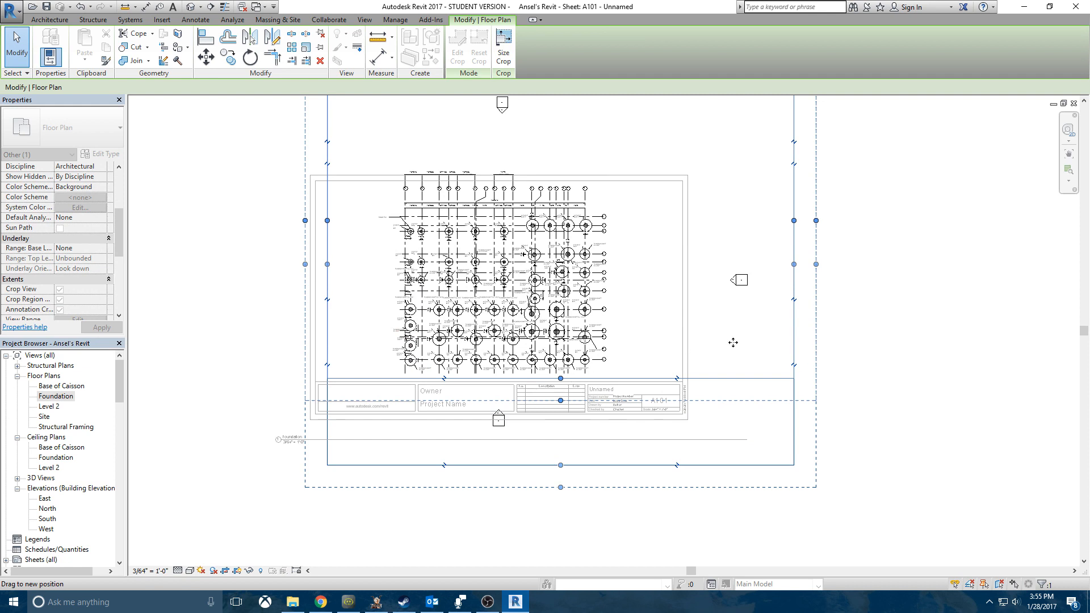
left_click_drag(793, 221, 692, 221)
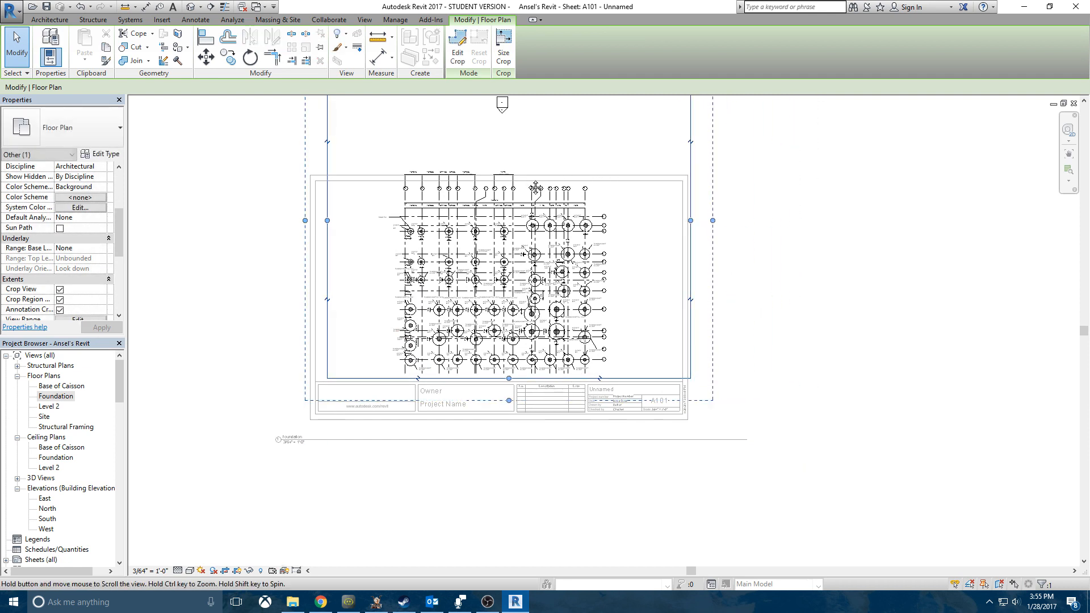
left_click_drag(497, 138, 498, 226)
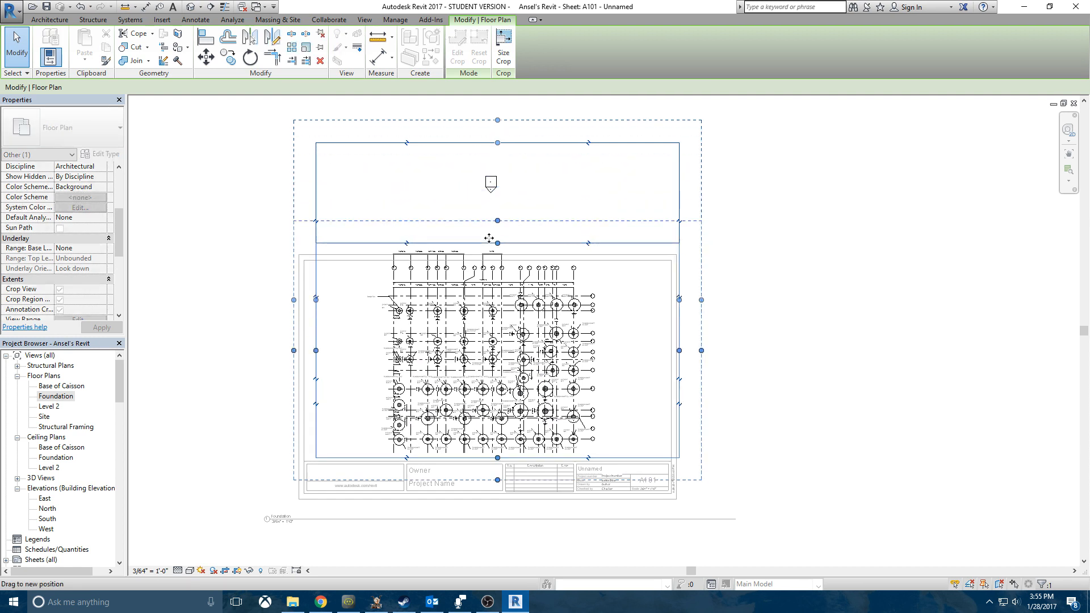
left_click(795, 288)
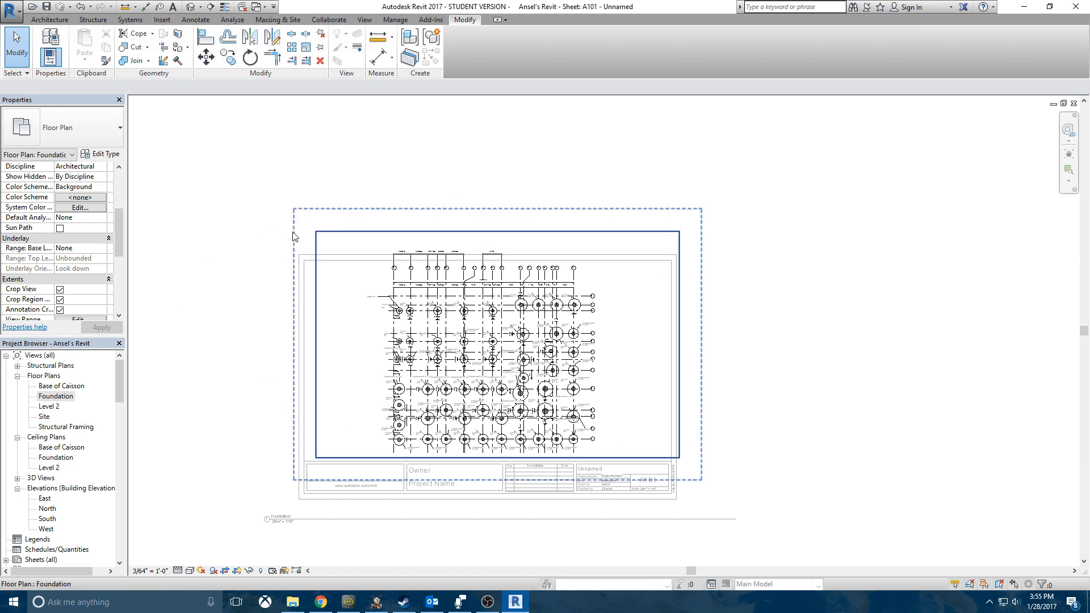
Hide the Foundation view's crop region boundary and deactivate the view to return to the sheet.
scroll(78, 249, "down", 3)
left_click(60, 218)
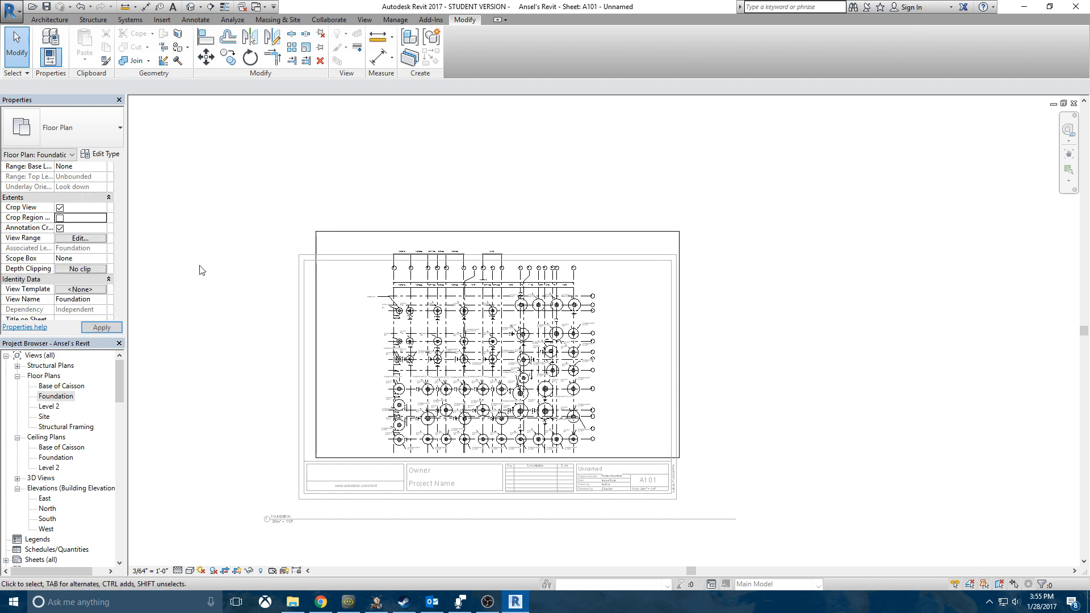
left_click(843, 316)
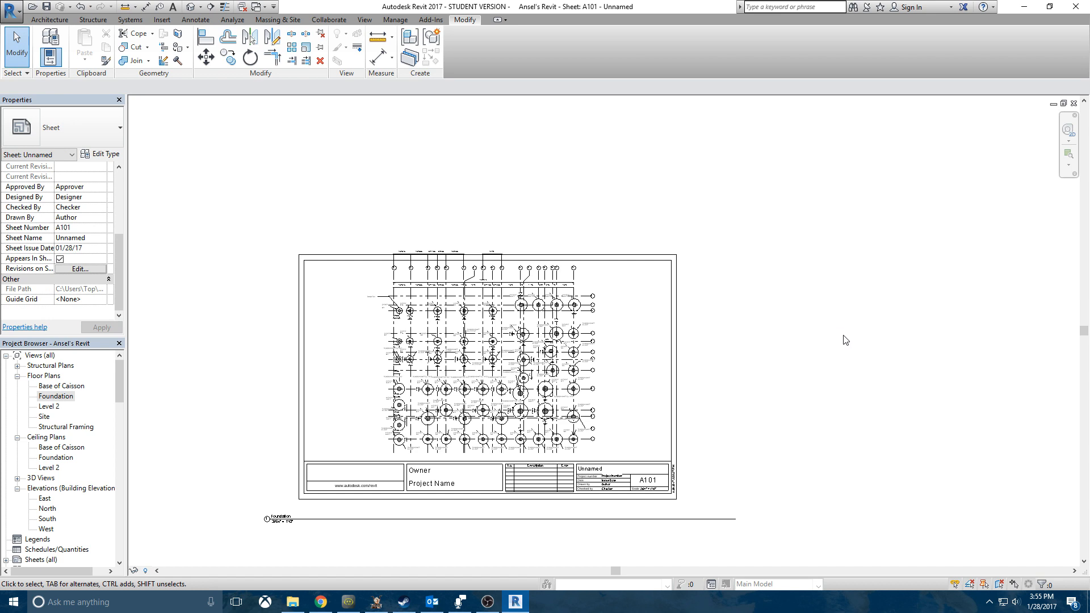
Nudge the Foundation viewport slightly down so its upper dimensions move inside the sheet border.
left_click(568, 328)
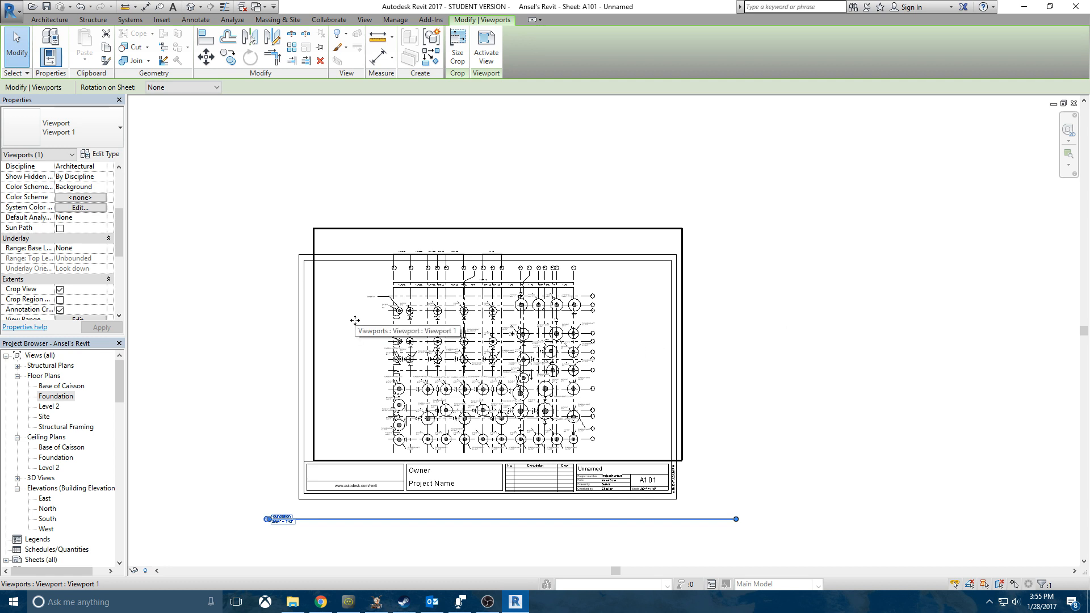
key("Down")
key("Down")
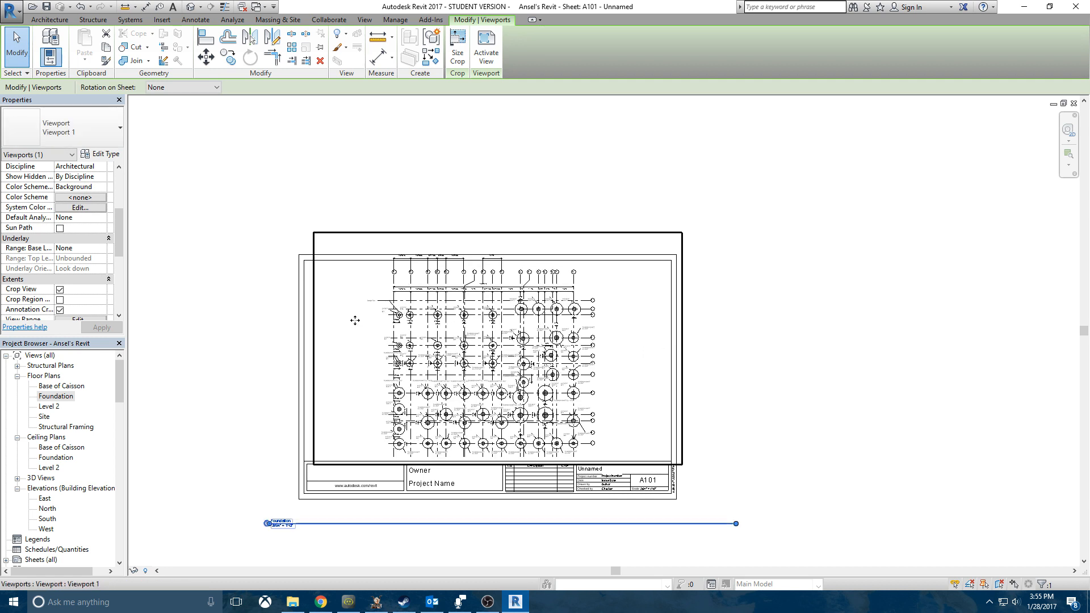
key("Down")
key("Up")
left_click(640, 221)
Activate the Foundation view, delete the dimension strings above the top grid bubbles, and deactivate the view.
scroll(523, 206, "up", 2)
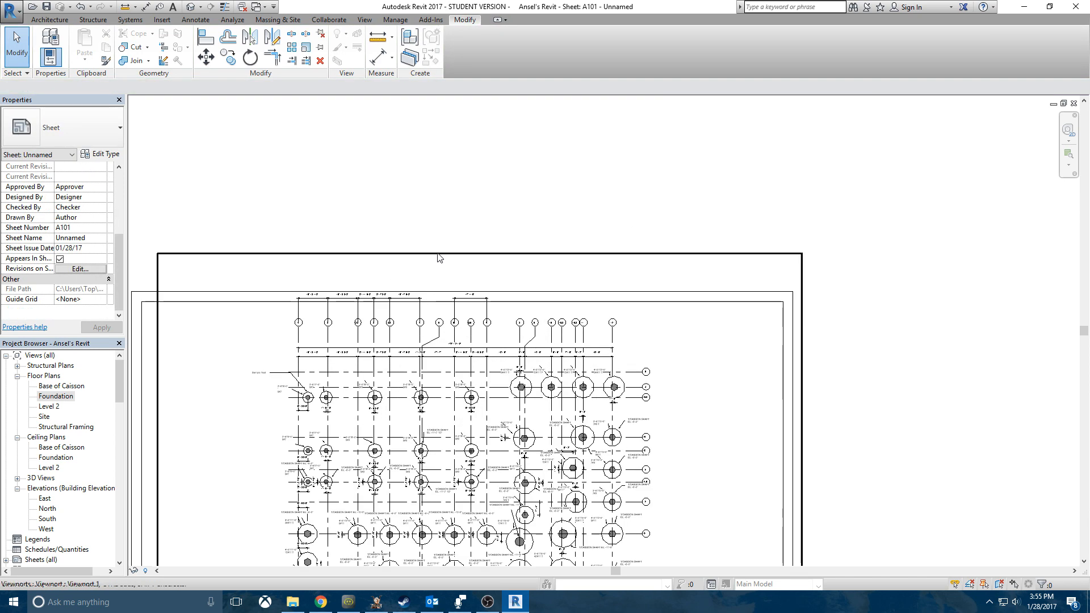
double_click(270, 325)
left_click_drag(512, 311, 274, 263)
key("Delete")
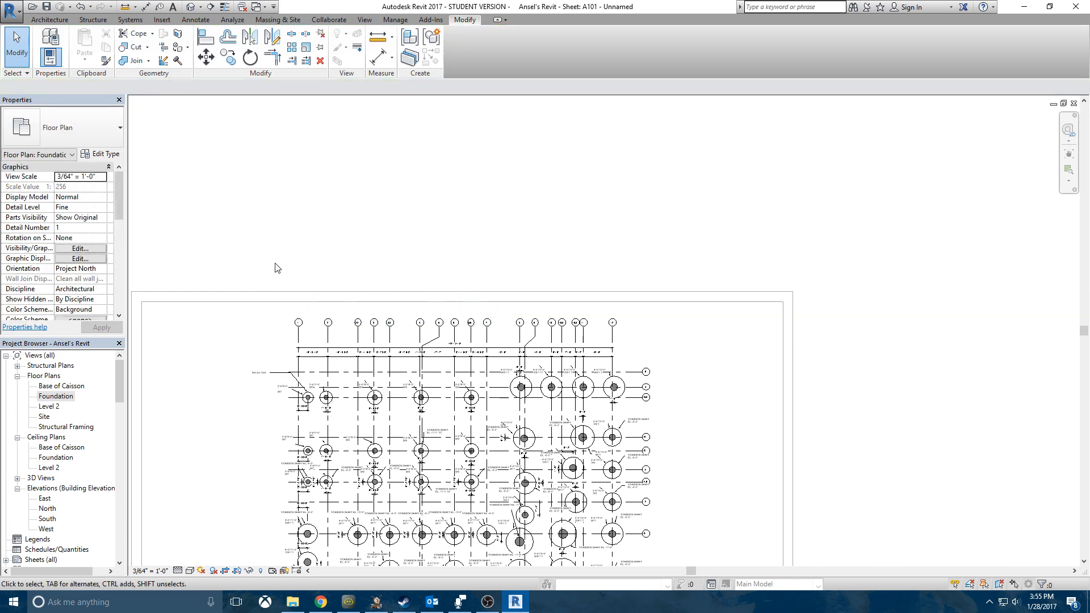
double_click(335, 254)
Nudge the Foundation viewport slightly up so the lowest caissons clear the title block strip.
scroll(608, 199, "down", 2)
left_click(525, 358)
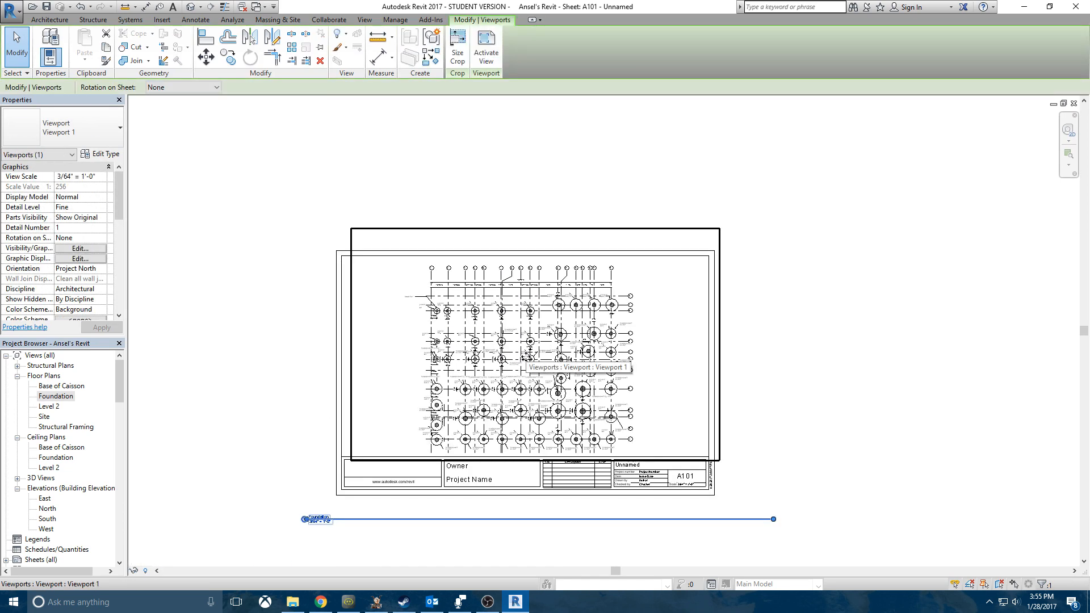
key("Up")
key("Up")
key("Up")
key("Up")
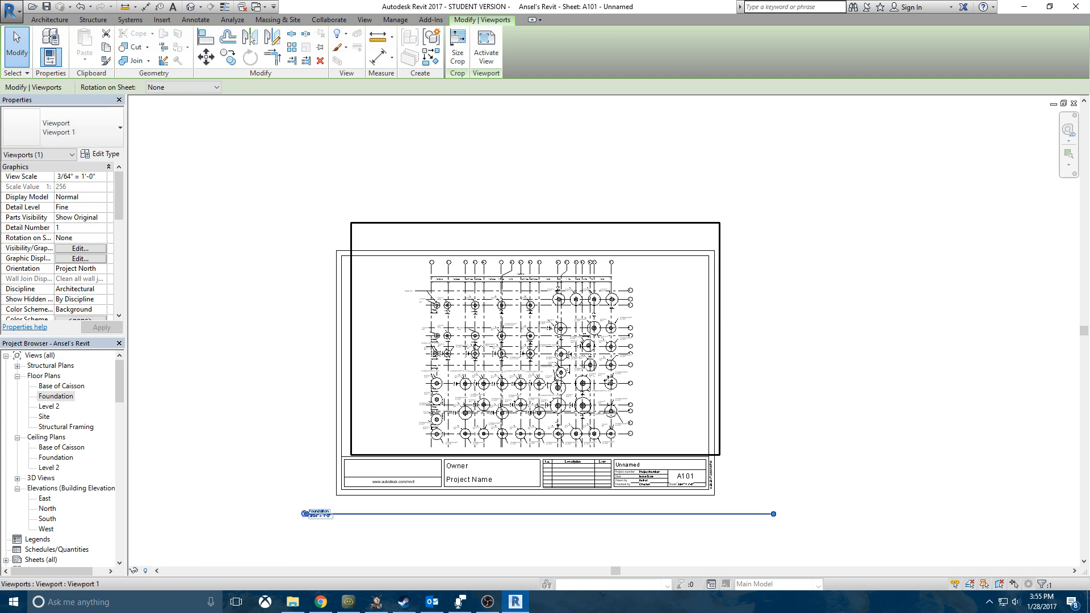
key("Escape")
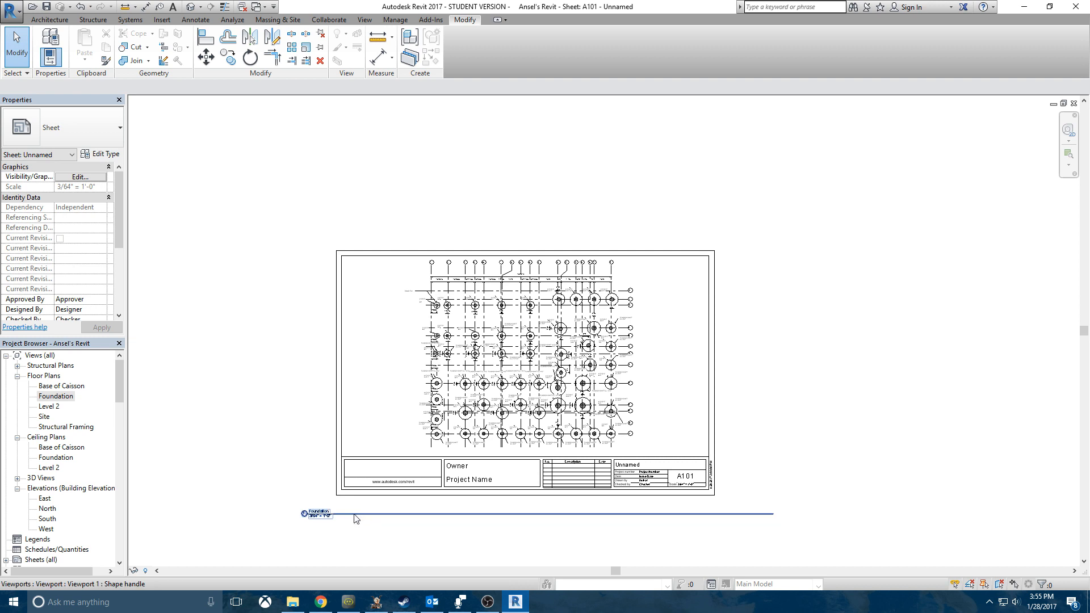
Move the Foundation view title to just below the plan inside the border and shorten its line to about the plan's right edge.
left_click_drag(356, 518, 434, 456)
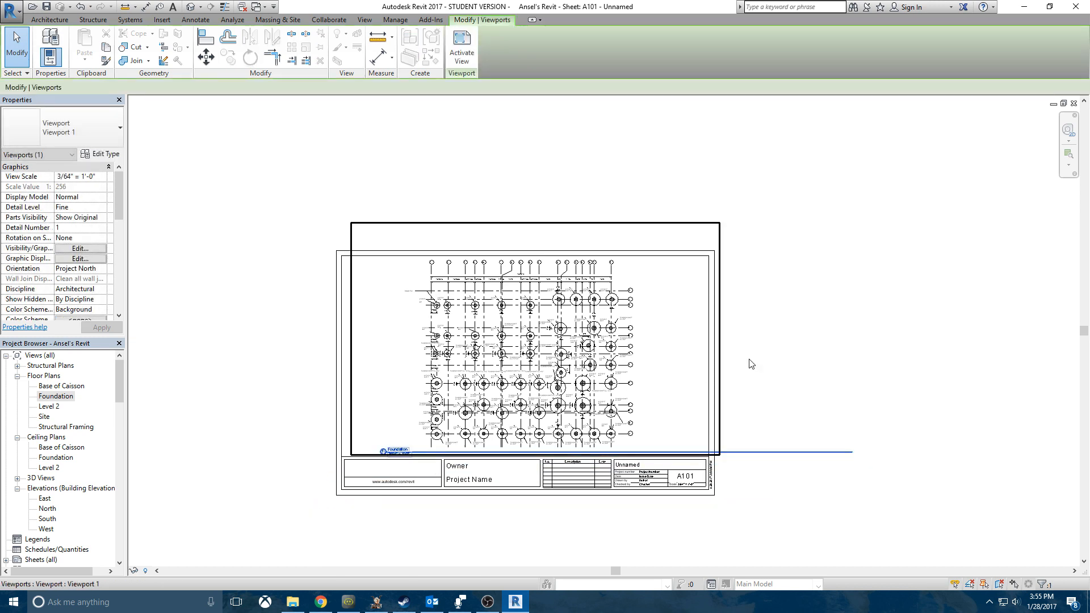
left_click(749, 363)
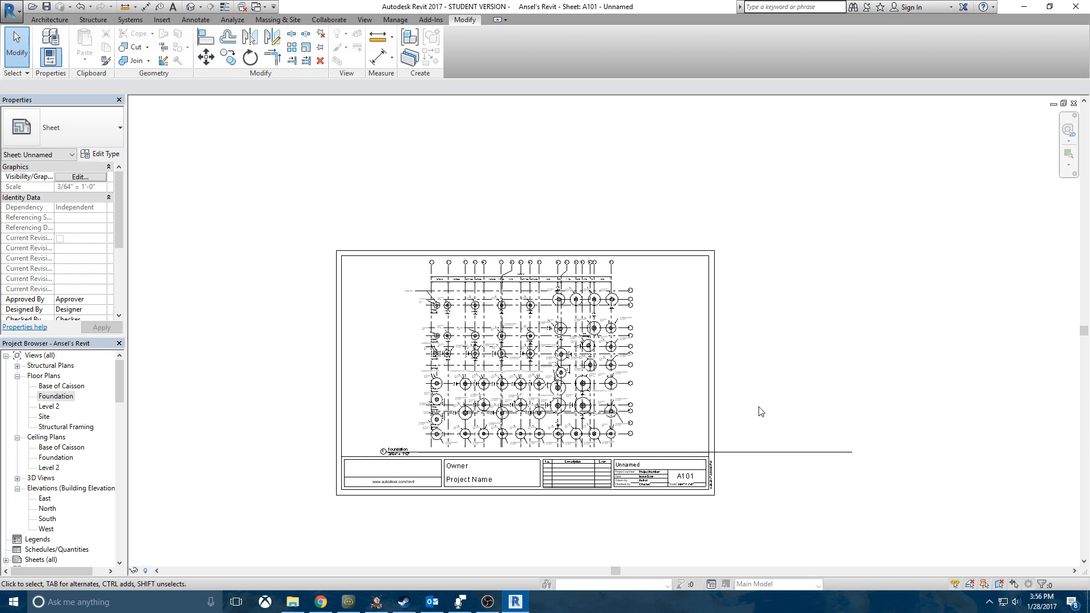
left_click(649, 306)
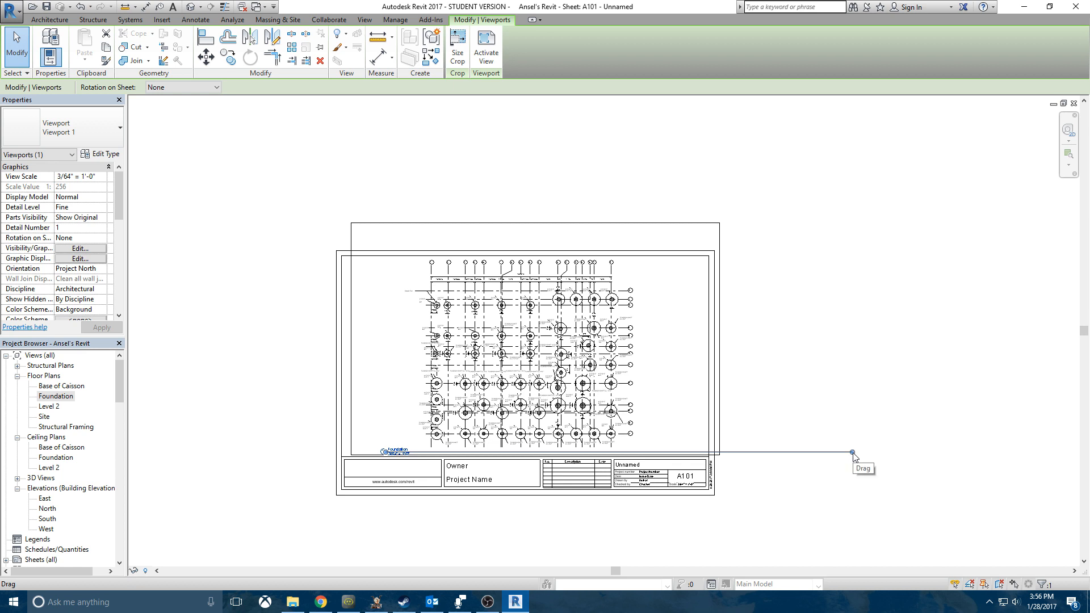
left_click_drag(853, 453, 651, 432)
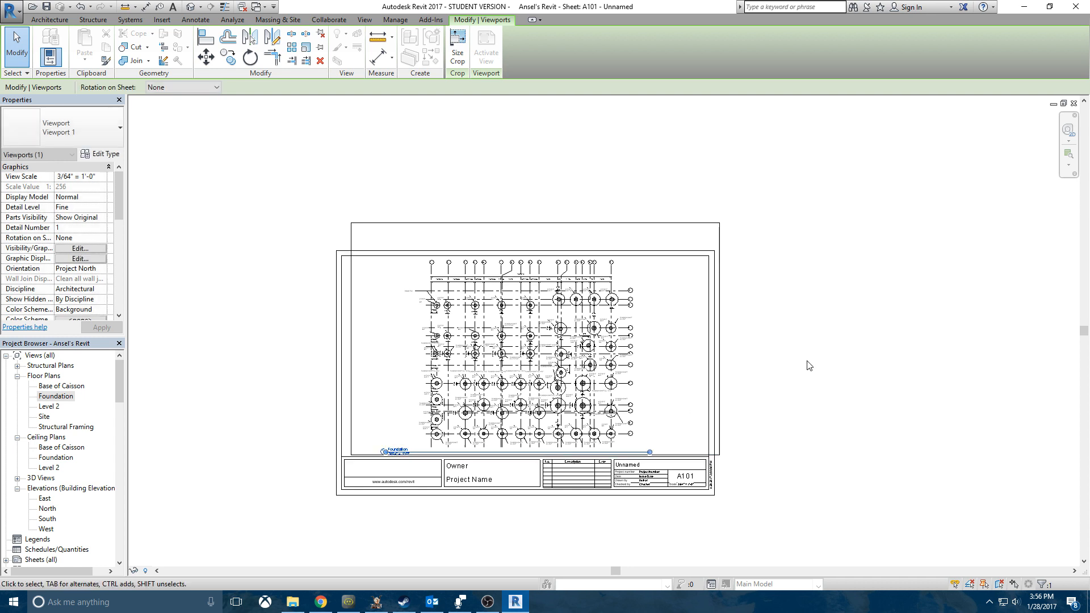
left_click(812, 363)
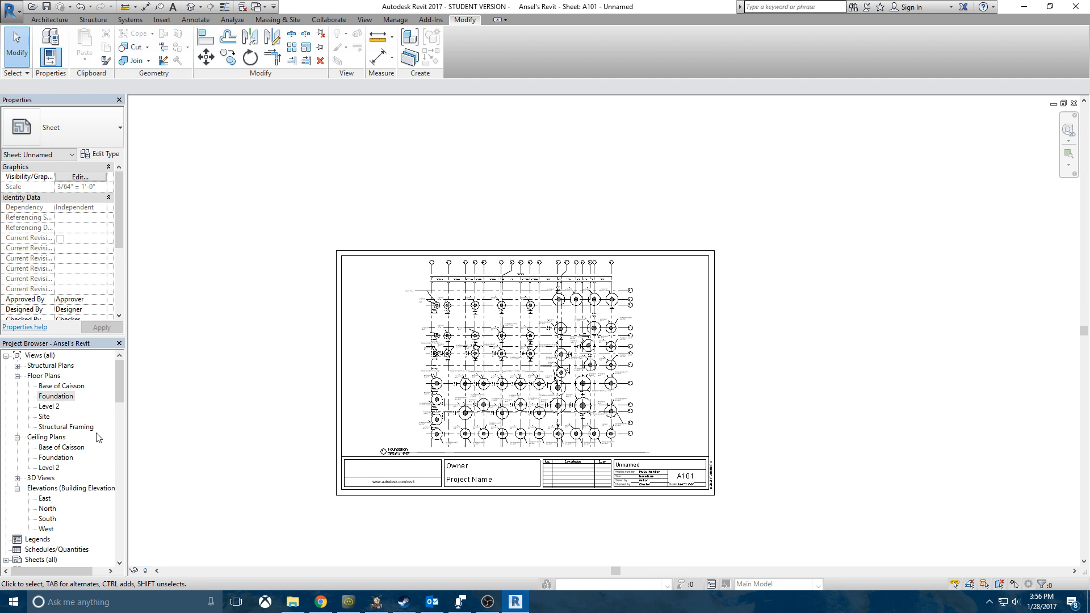
Rename sheet A101 in the project's sheet list, setting its number to S101 and its name to Foundation.
mouse_move(118, 379)
left_mouse_down()
mouse_move(117, 449)
mouse_move(117, 399)
left_mouse_up()
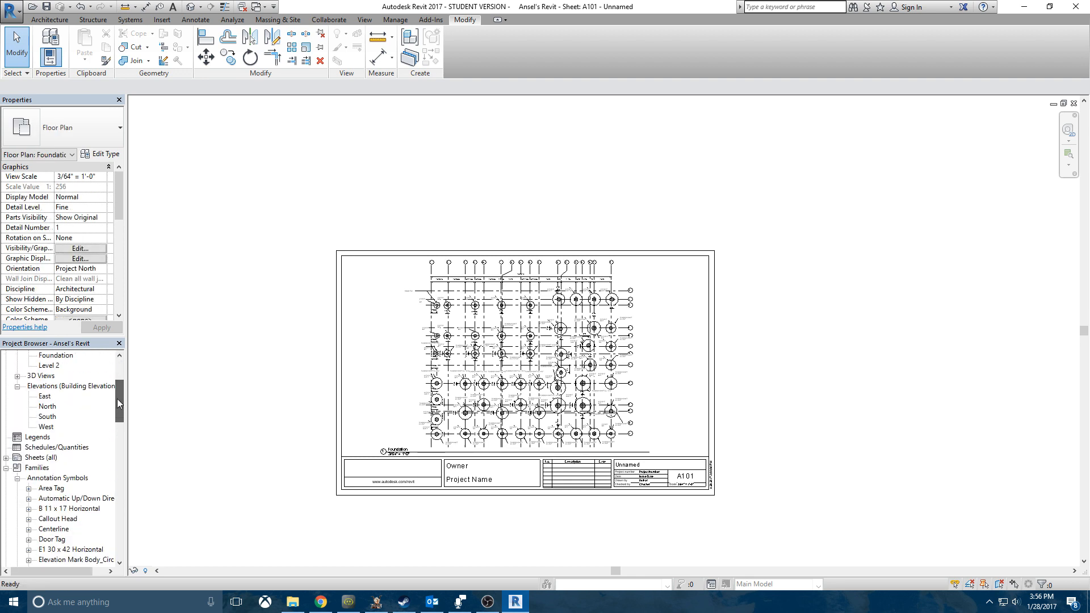
left_click(6, 457)
right_click(51, 468)
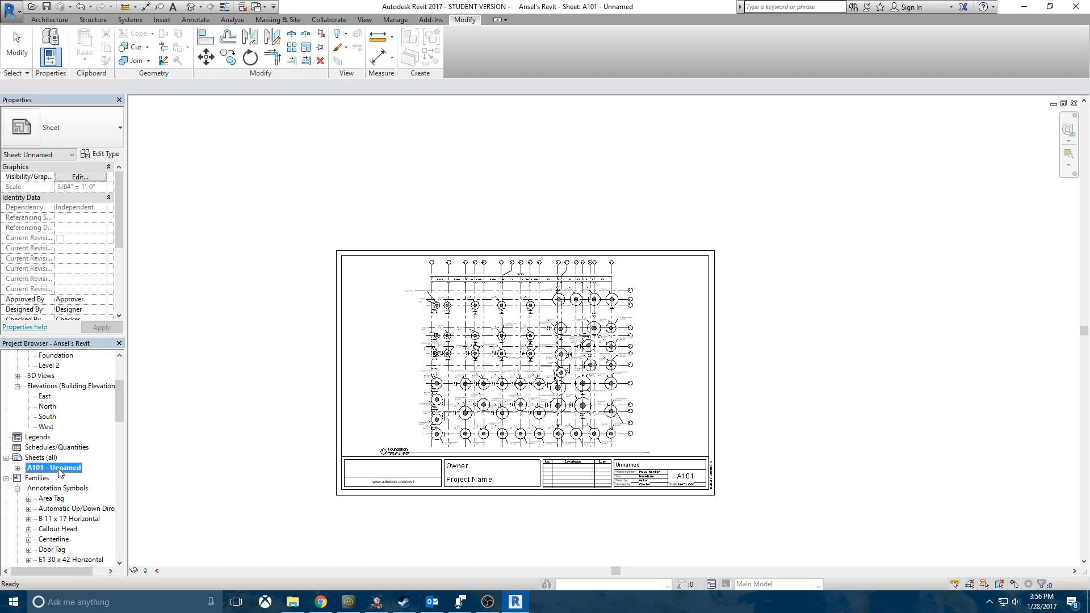
left_click(106, 399)
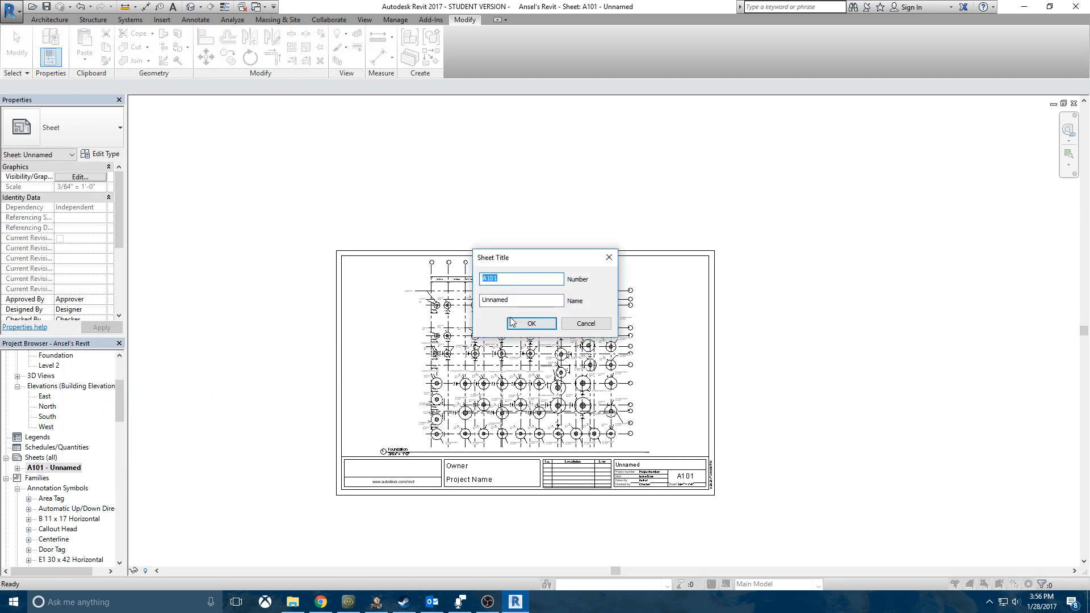
key("Tab")
type("F")
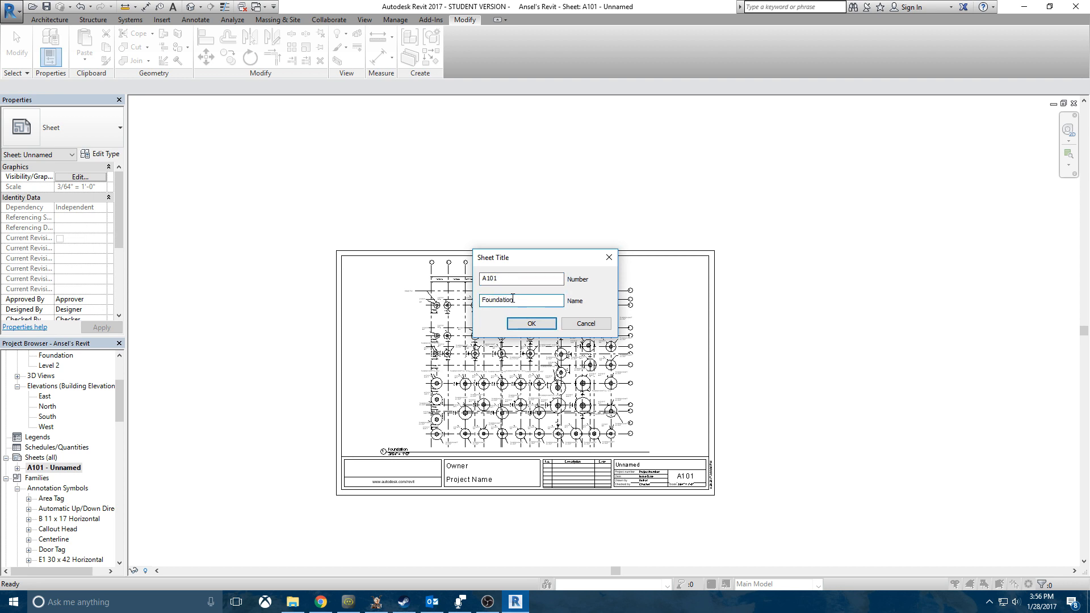
left_click(493, 280)
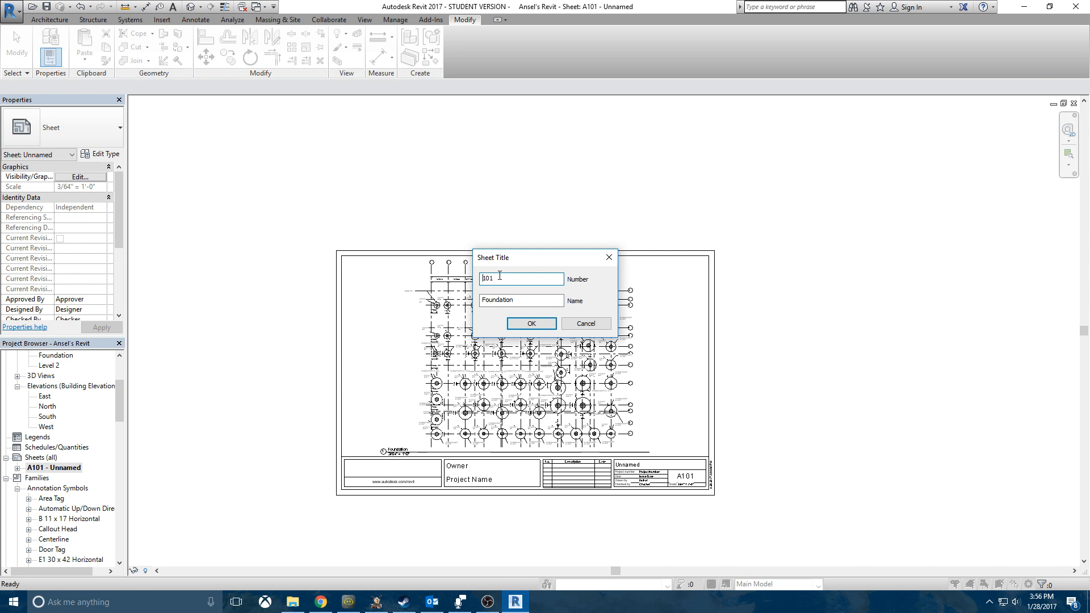
type("S")
left_click(551, 325)
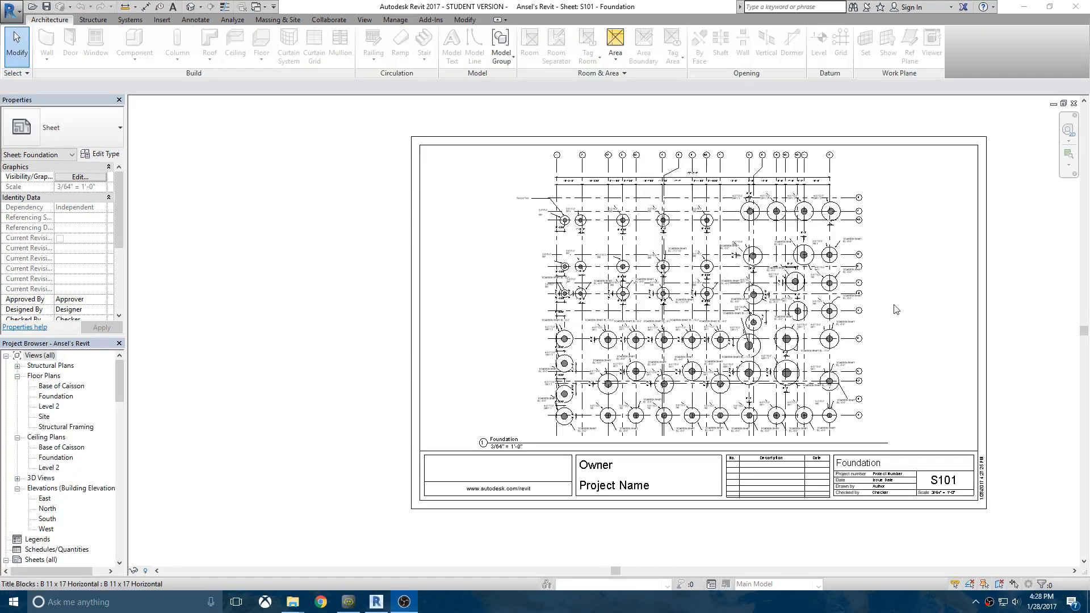
Start a print of selected views/sheets containing only Sheet: S101 - Foundation, without saving the selection for future sessions.
middle_click_drag(894, 307, 700, 336)
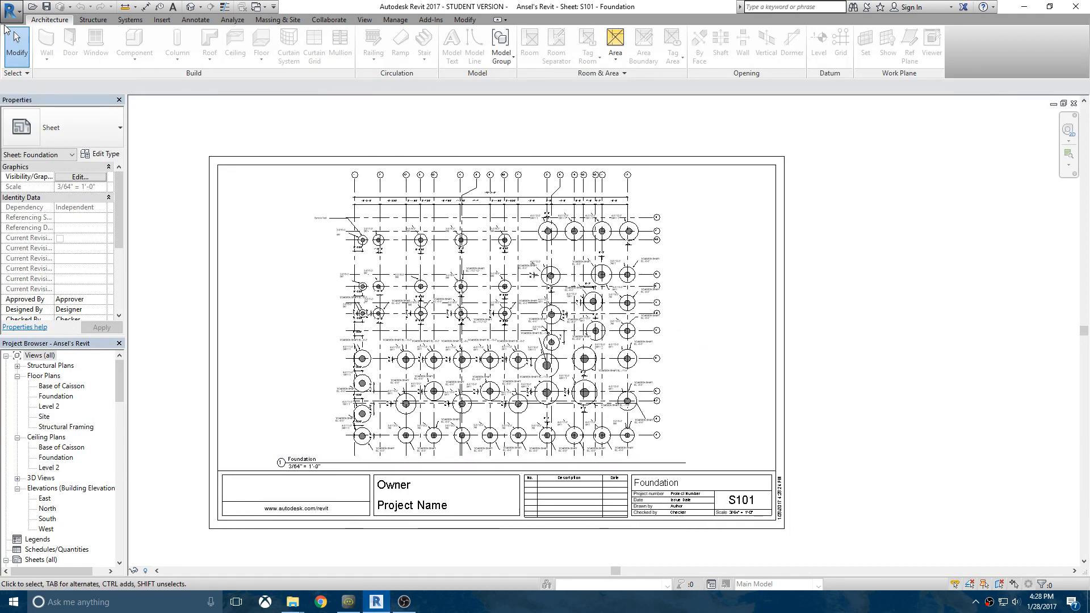
left_click(8, 12)
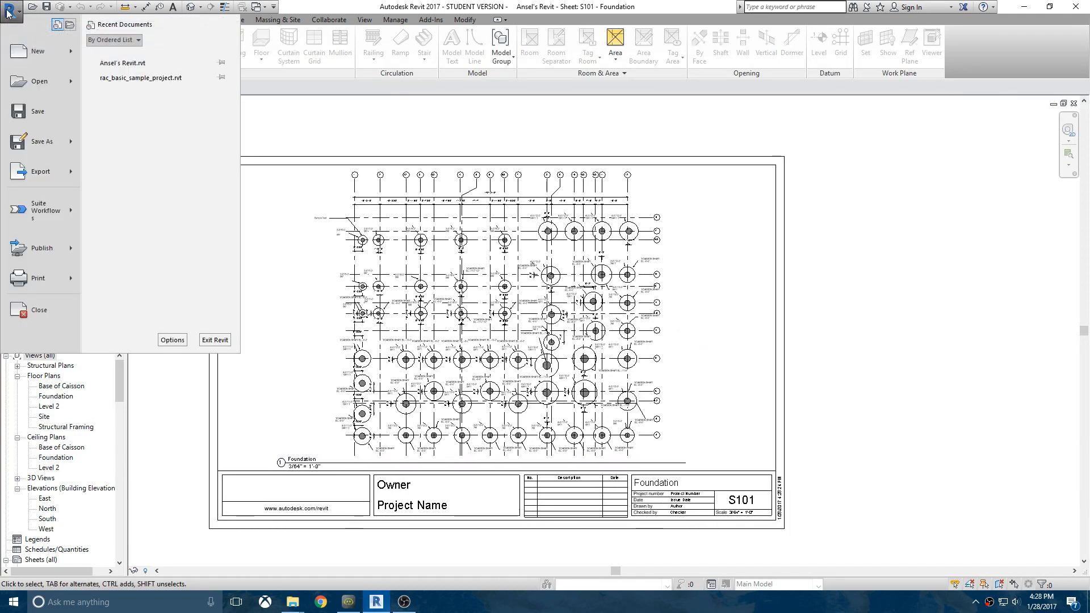
left_click(28, 281)
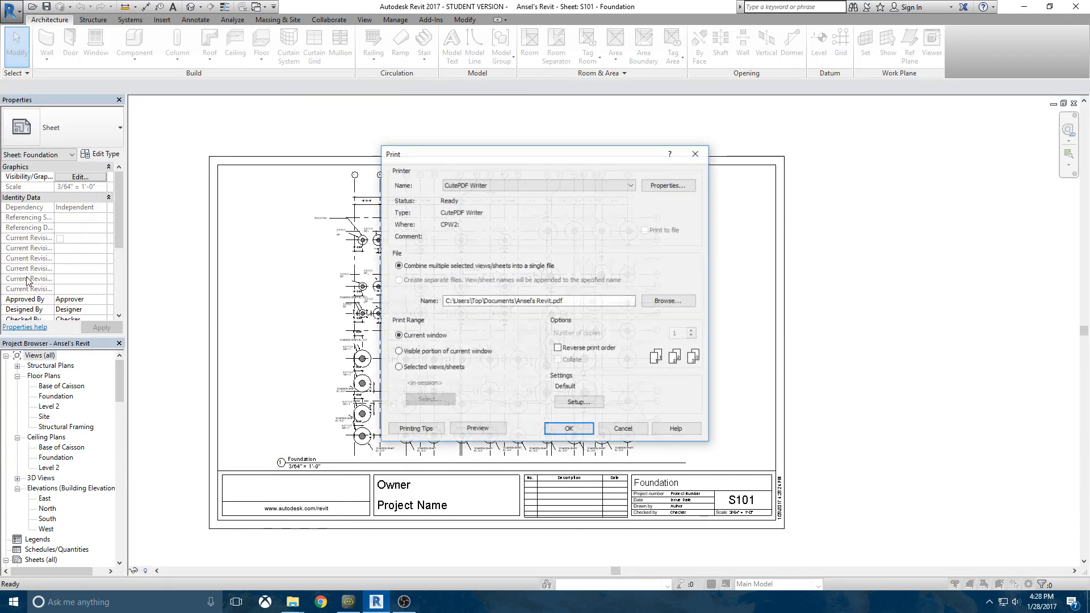
left_click(474, 186)
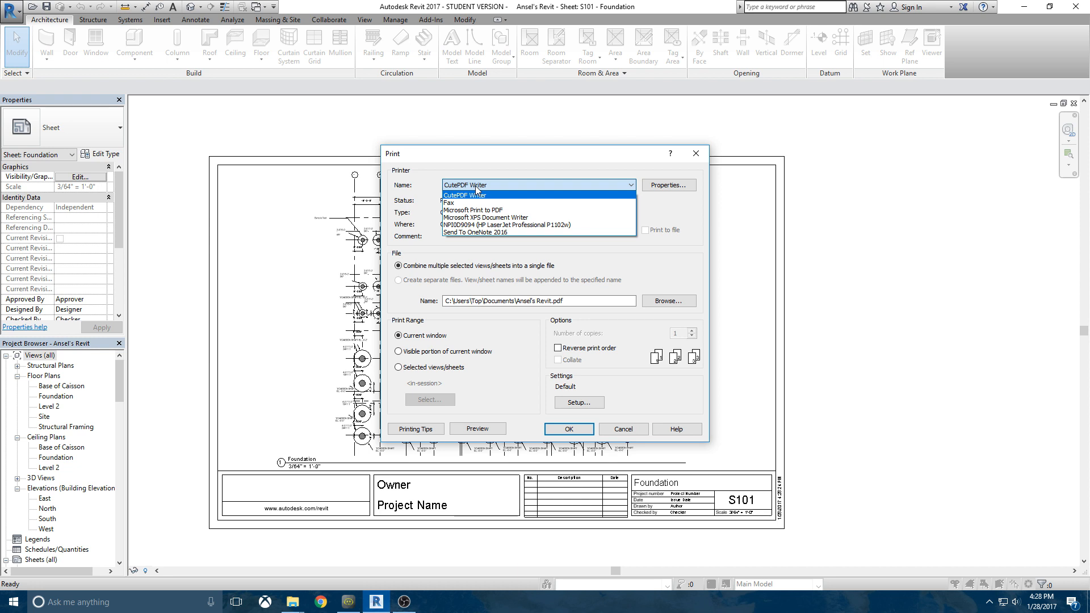
left_click(475, 185)
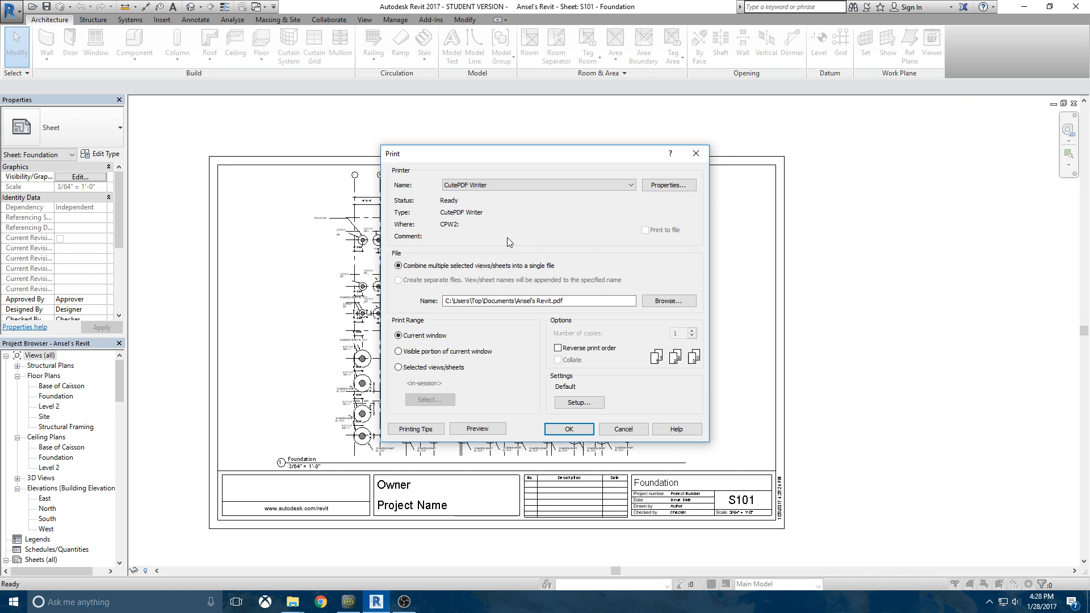
left_click(413, 369)
left_click(425, 401)
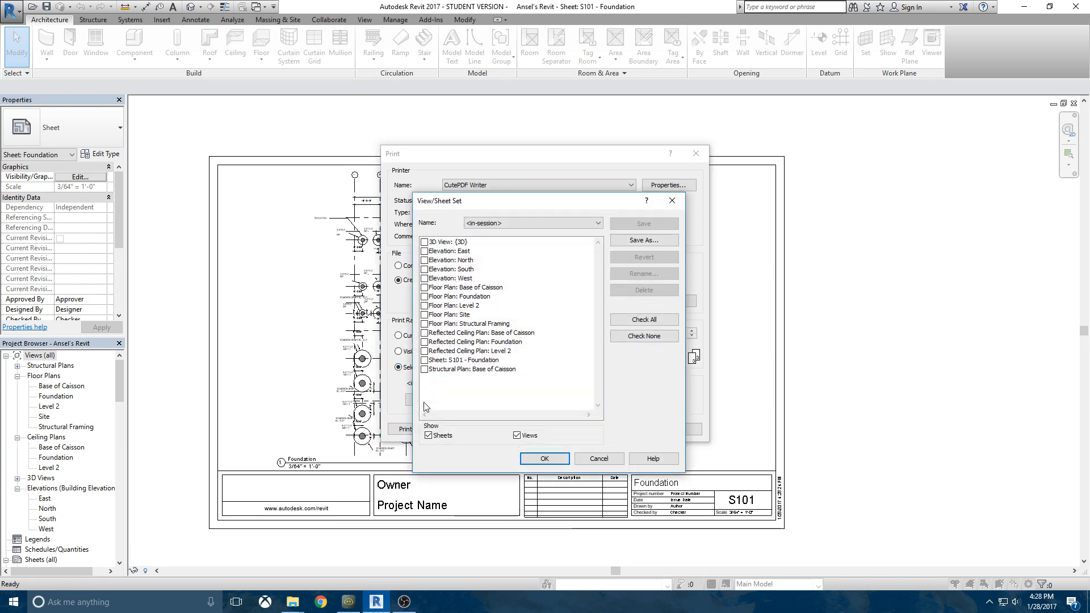
left_click(425, 361)
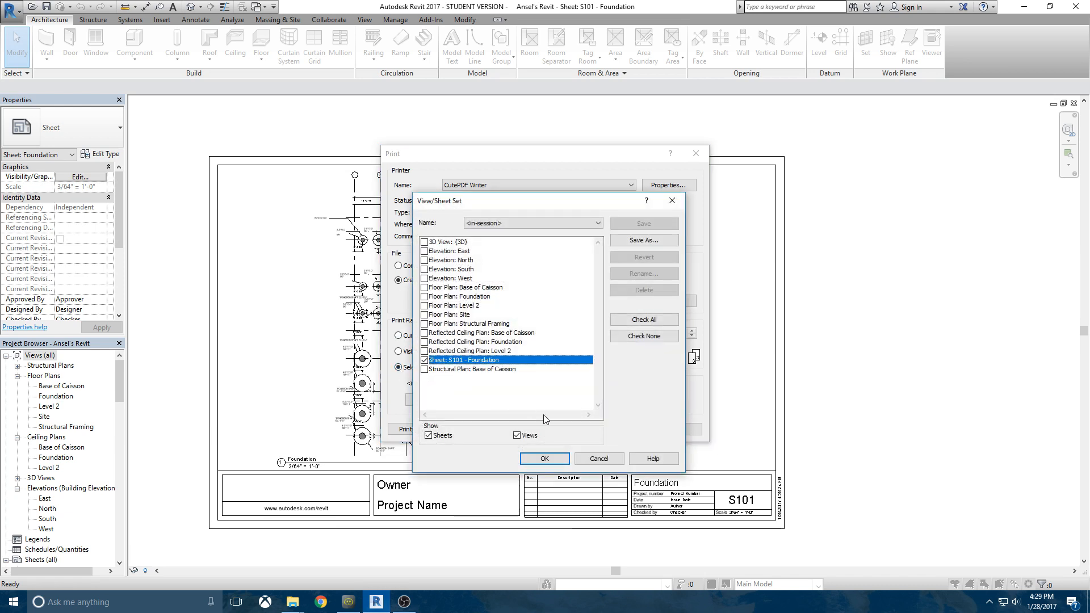
left_click(540, 458)
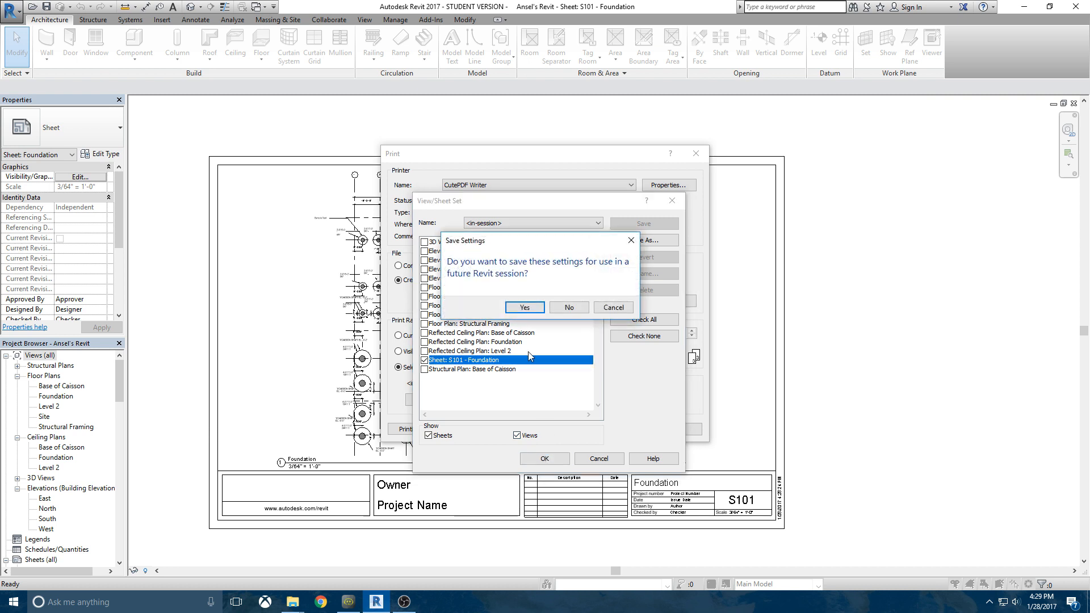
left_click(569, 308)
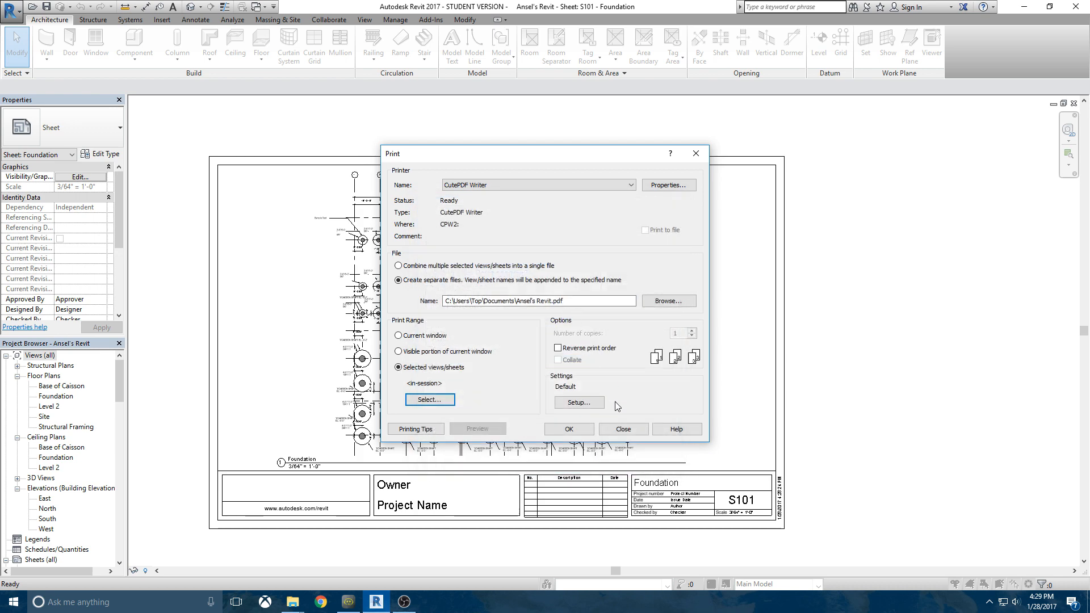
Configure the print setup with 11 x 17 paper, placement offset from corner with no margin, and zoom at 100% size.
left_click(579, 403)
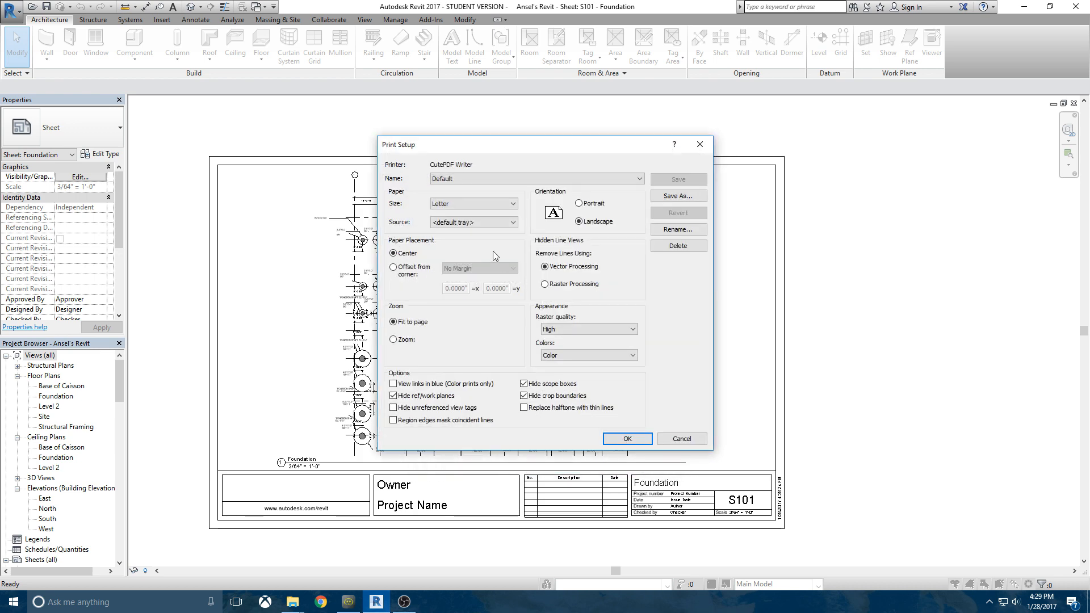
left_click(469, 203)
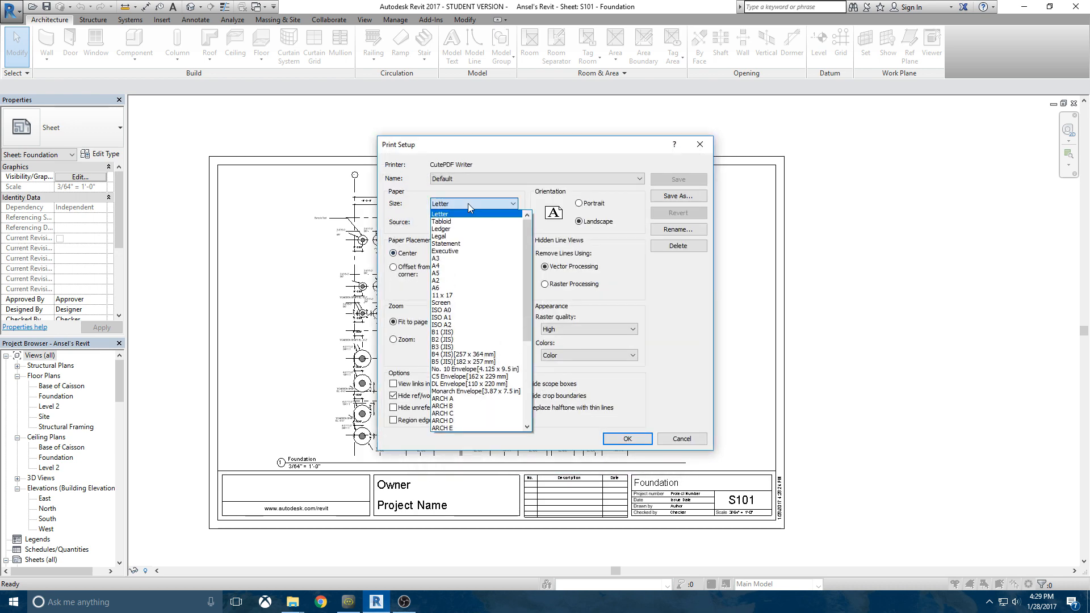
left_click(458, 296)
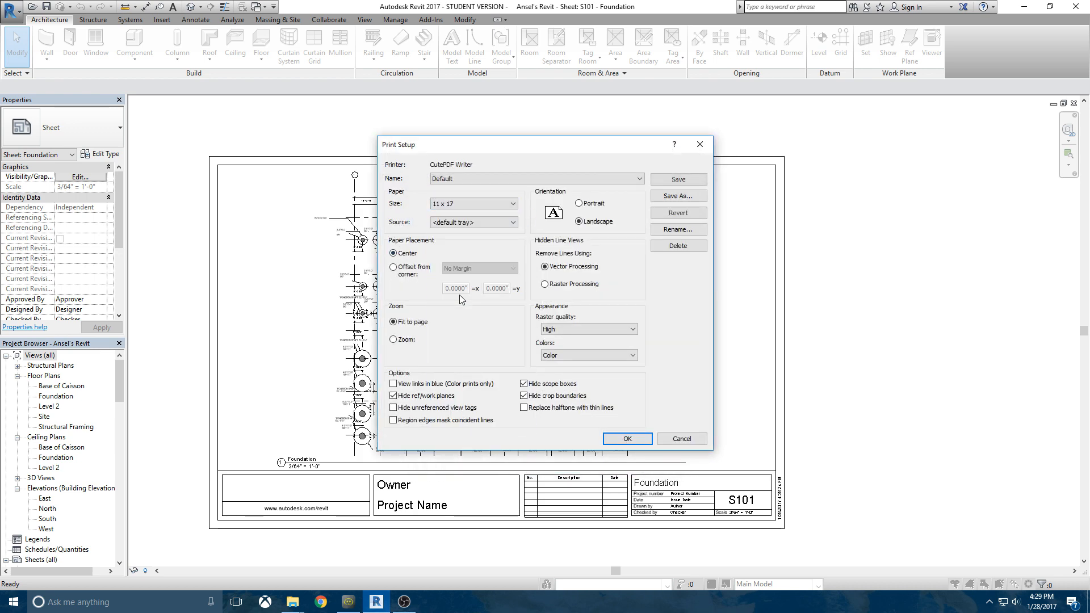
left_click(469, 223)
left_click(469, 223)
left_click(406, 340)
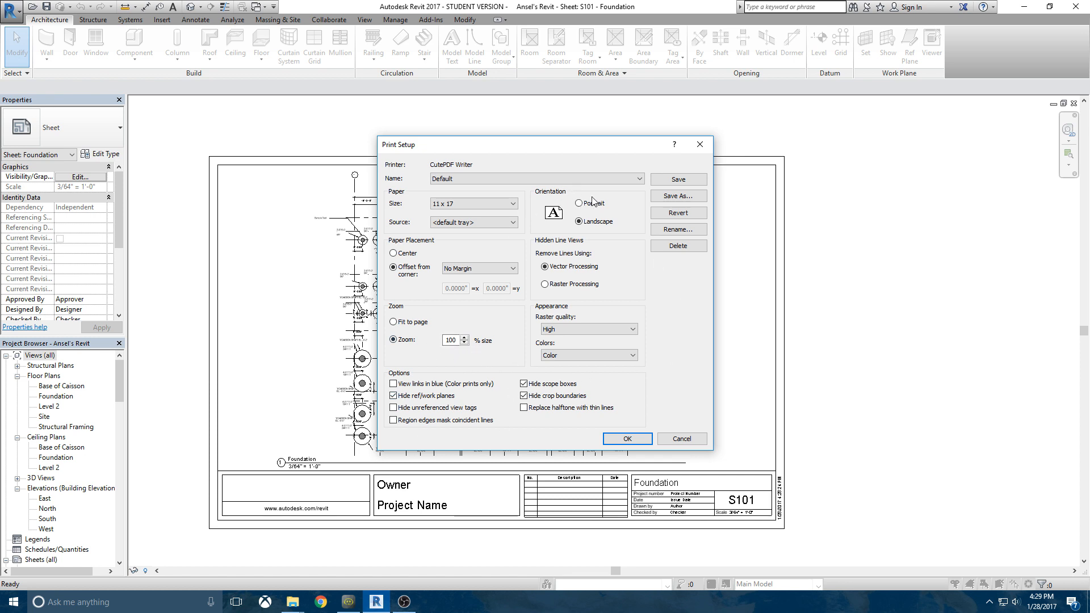
left_click(627, 438)
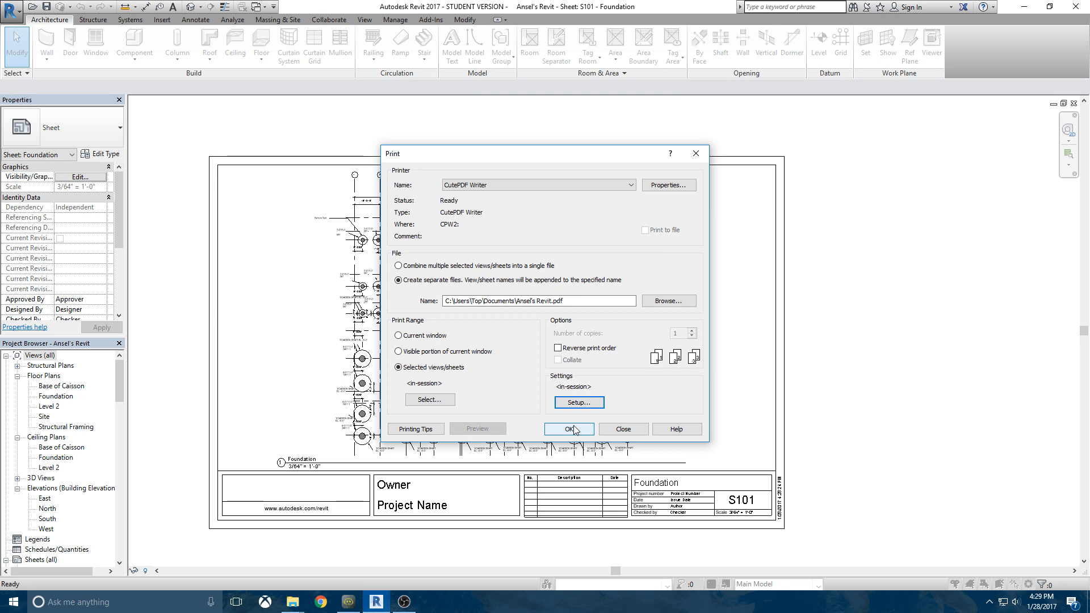
Choose Microsoft Print to PDF as the printer and start printing the sheet as a separate file.
left_click(515, 188)
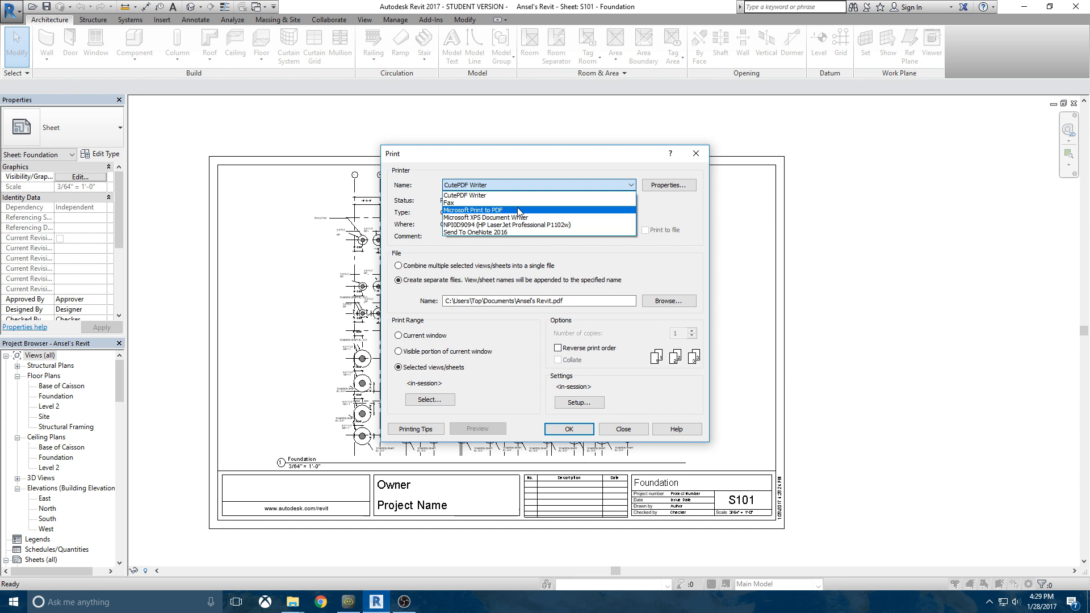
left_click(530, 163)
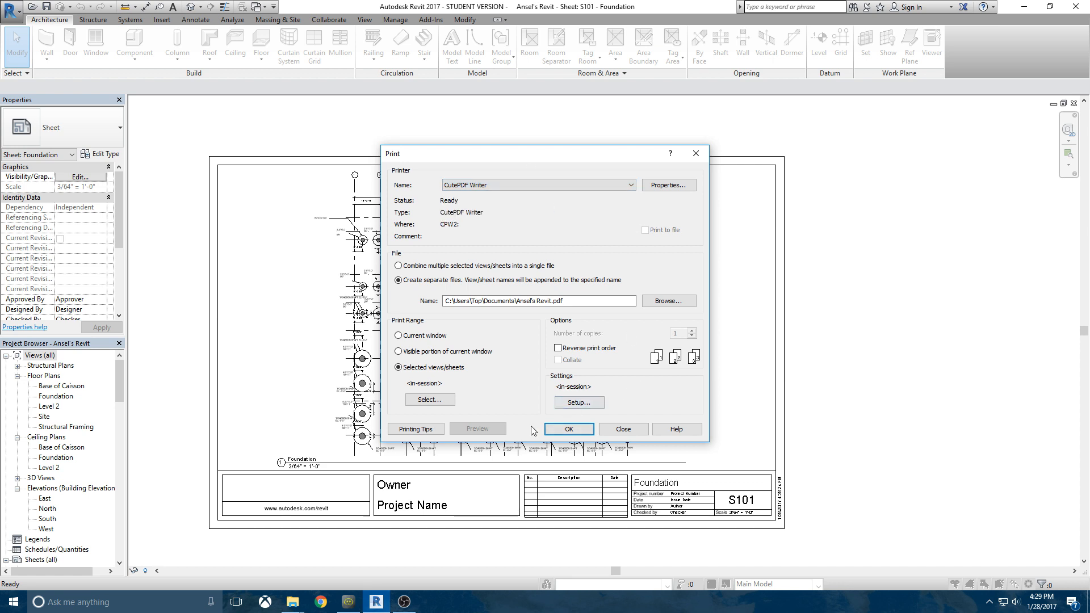
left_click(483, 188)
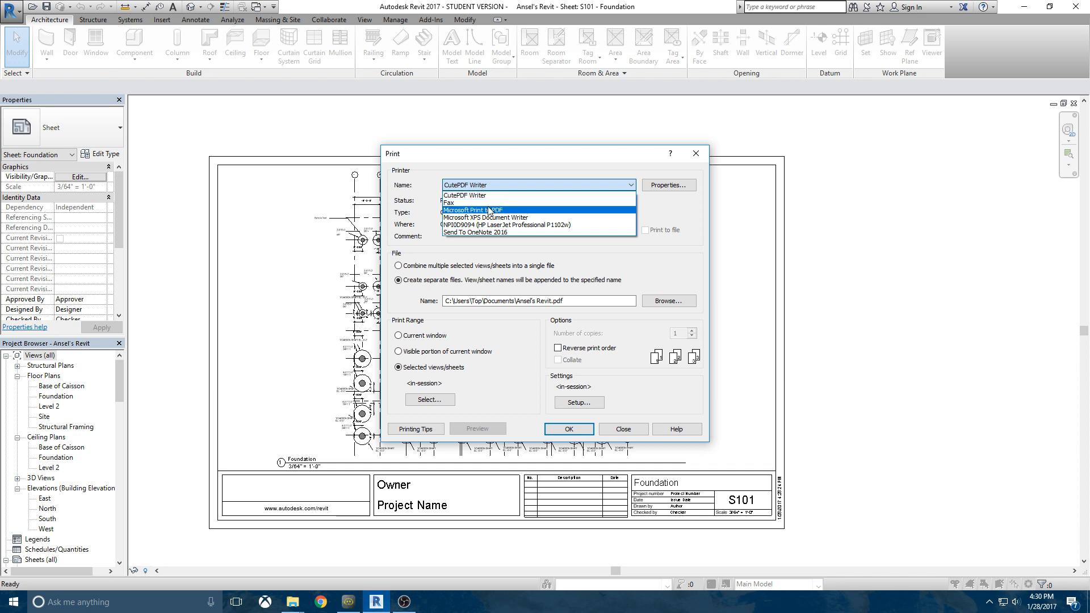
left_click(490, 210)
left_click(565, 427)
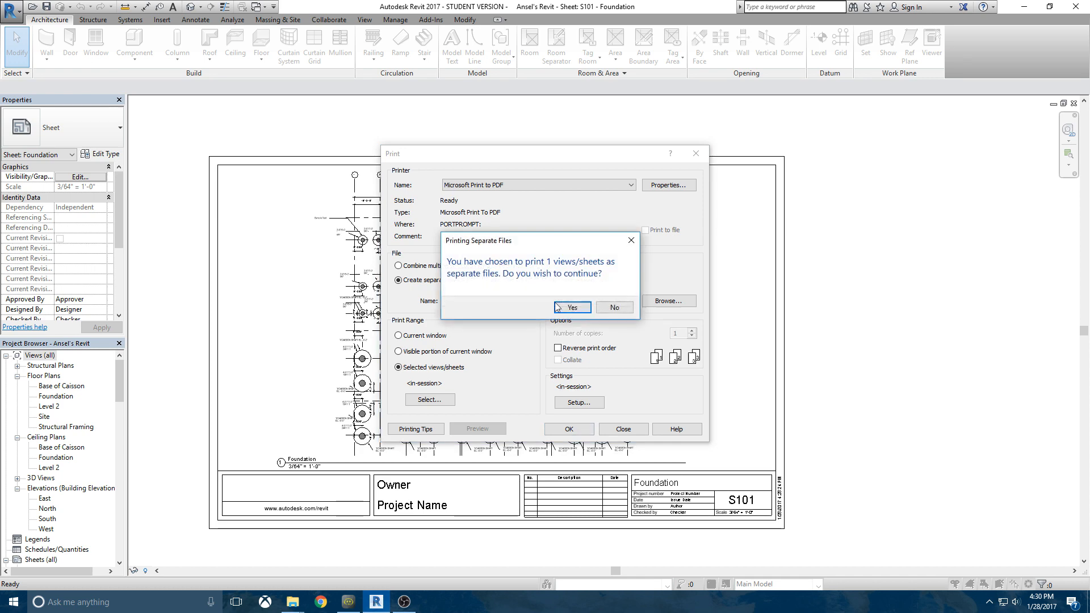
left_click(565, 308)
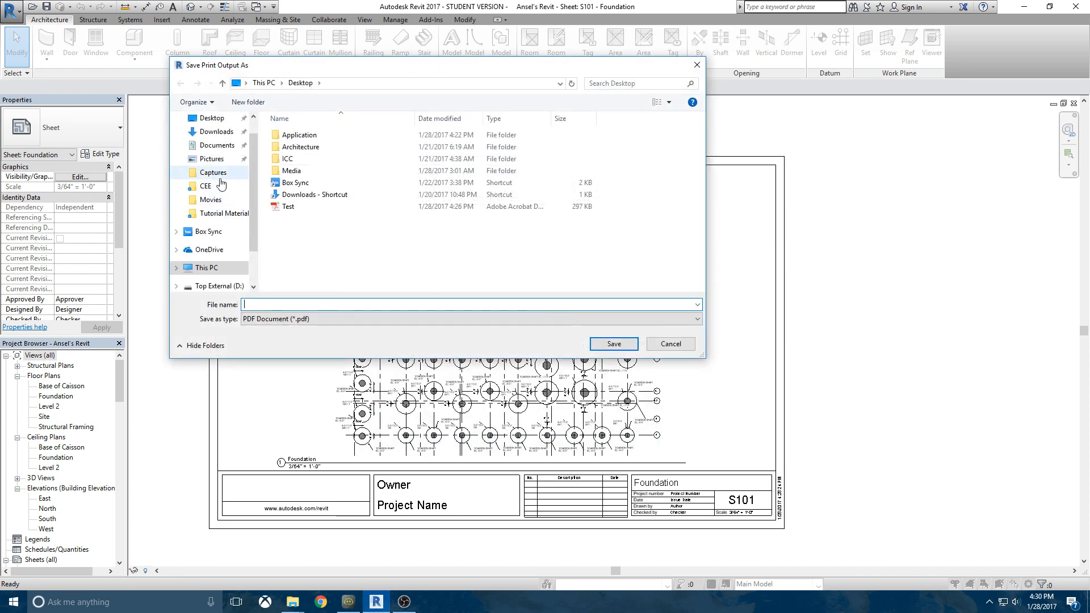
Save the print output to the Desktop as a PDF document named Foundation.
left_click(213, 119)
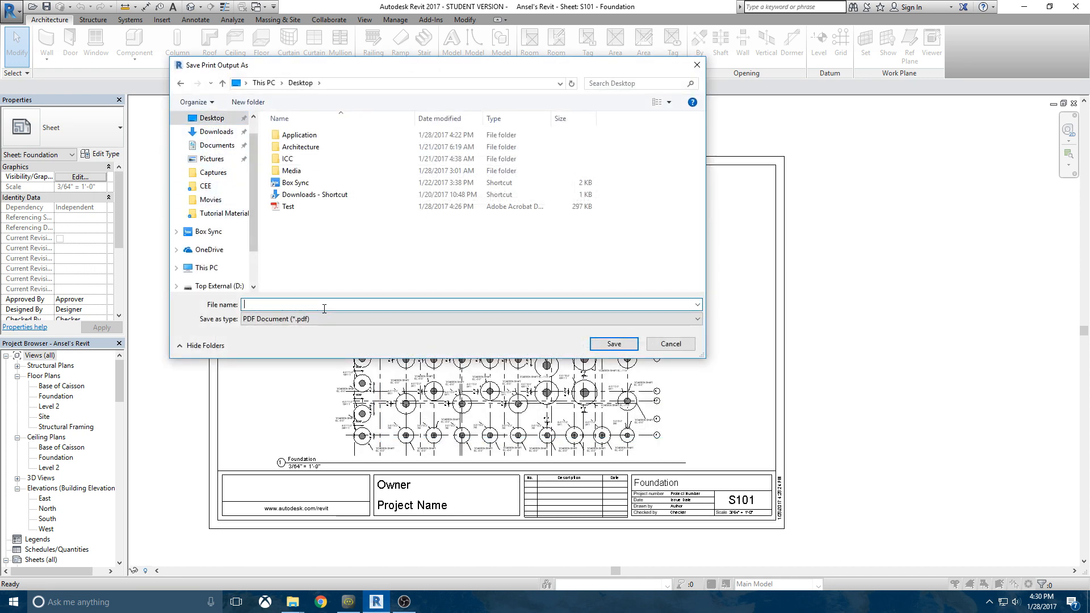
left_click(324, 307)
type("Foundation")
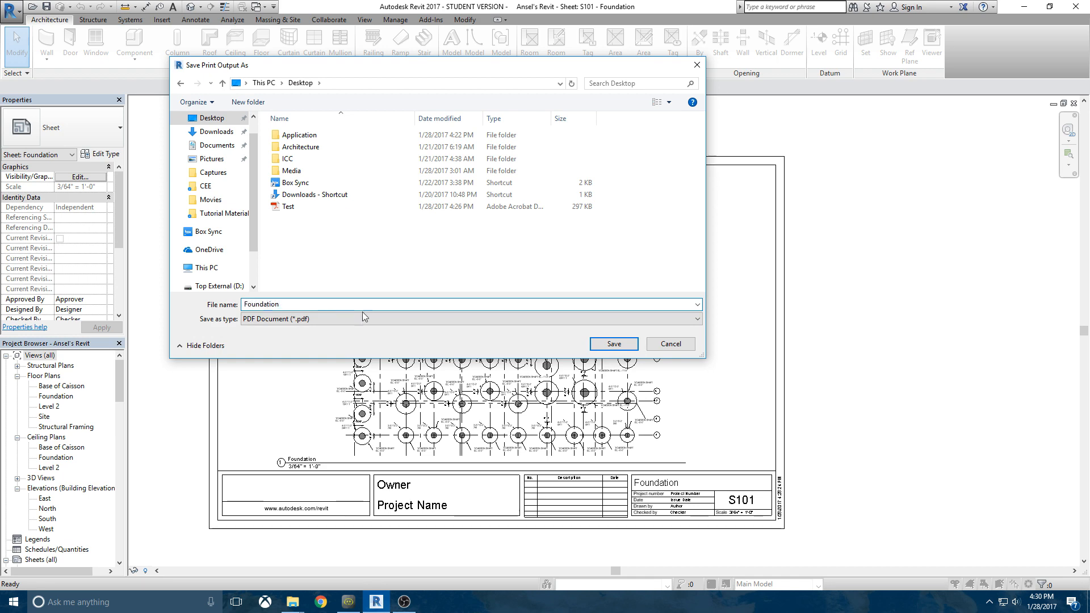
left_click(614, 343)
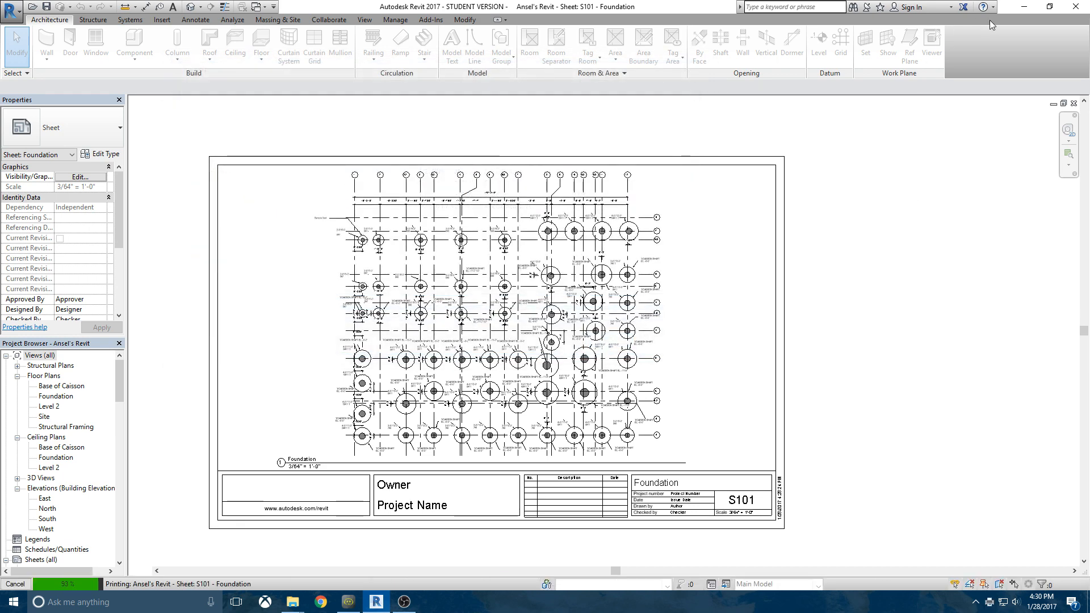
Switch to the desktop and open the Foundation PDF in a maximized Adobe Acrobat Reader window to check the printed sheet.
left_click(1026, 7)
double_click(64, 75)
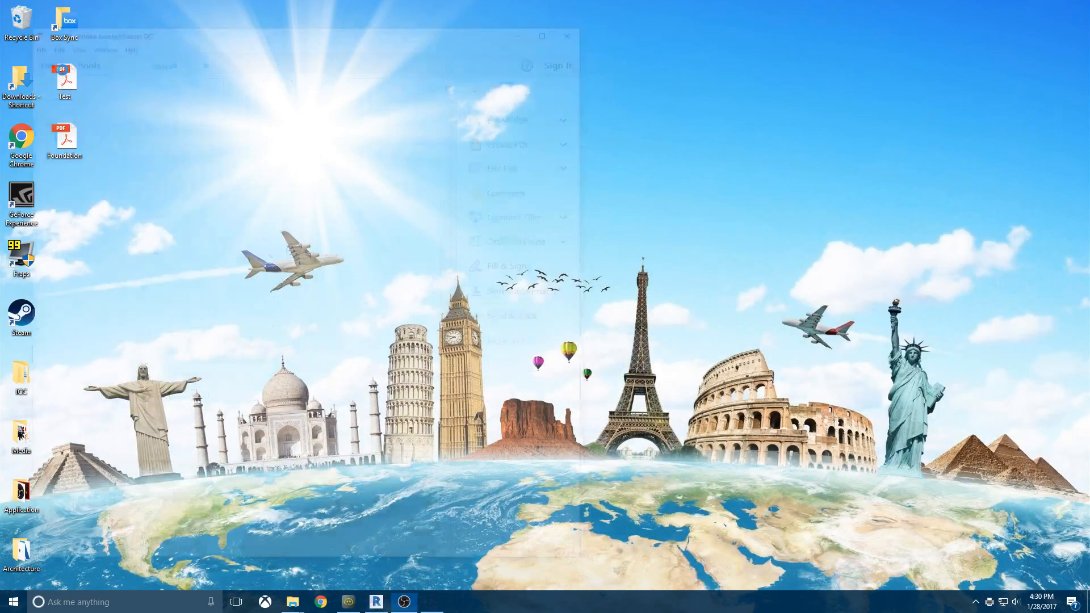
key("alt+F4")
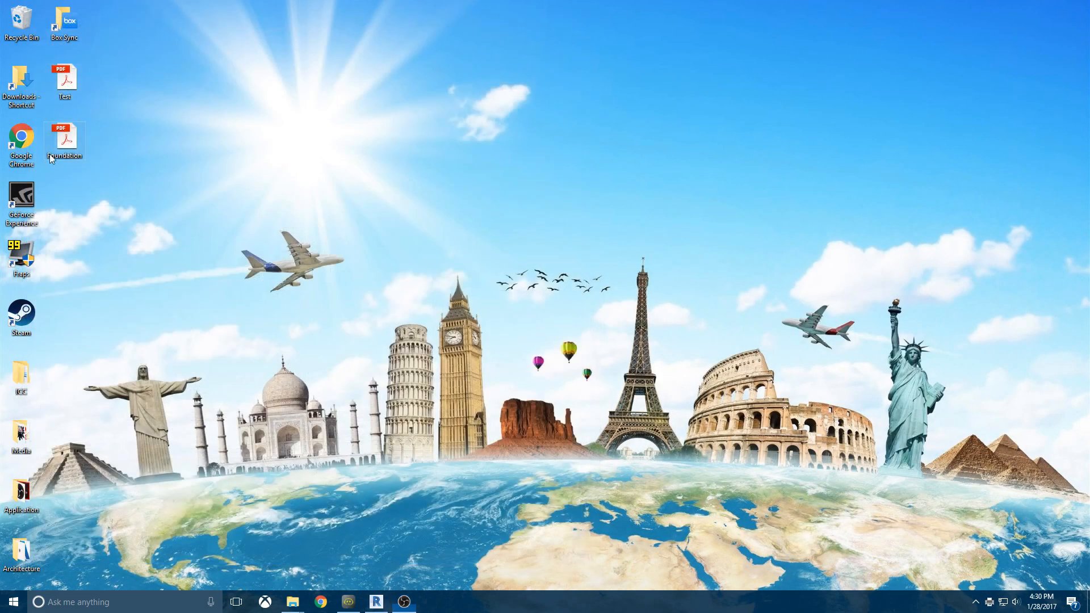
double_click(54, 153)
left_click(555, 33)
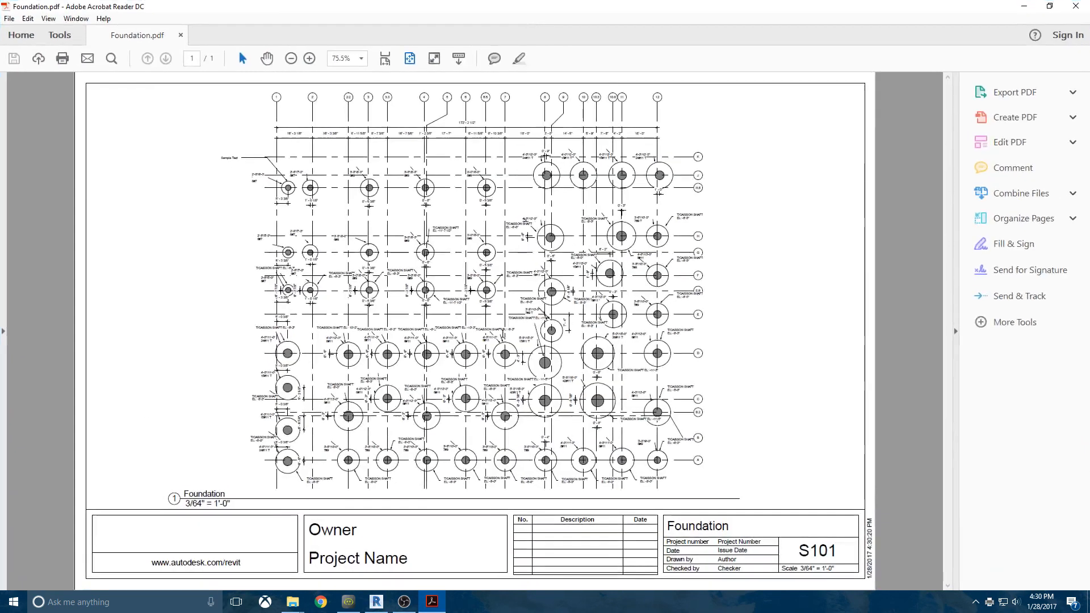